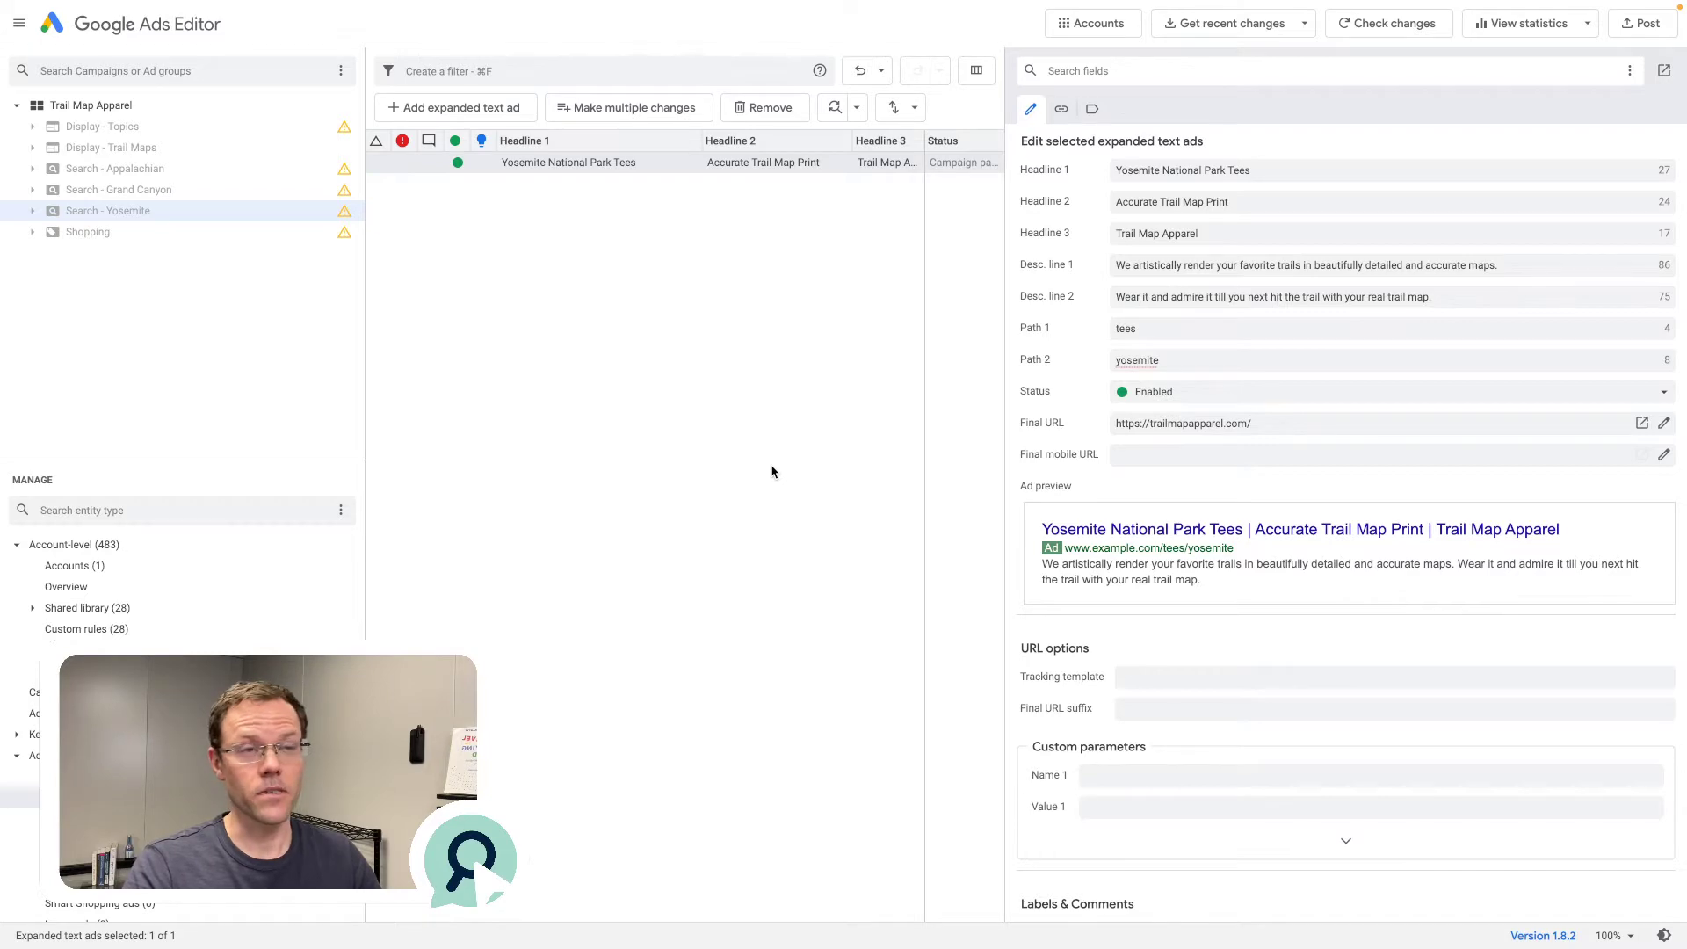
# View the Men's Pacific Crest Trail Map product photo in the browser, then return to Ads Editor
pyautogui.hotkey('ctrl', 'Right')
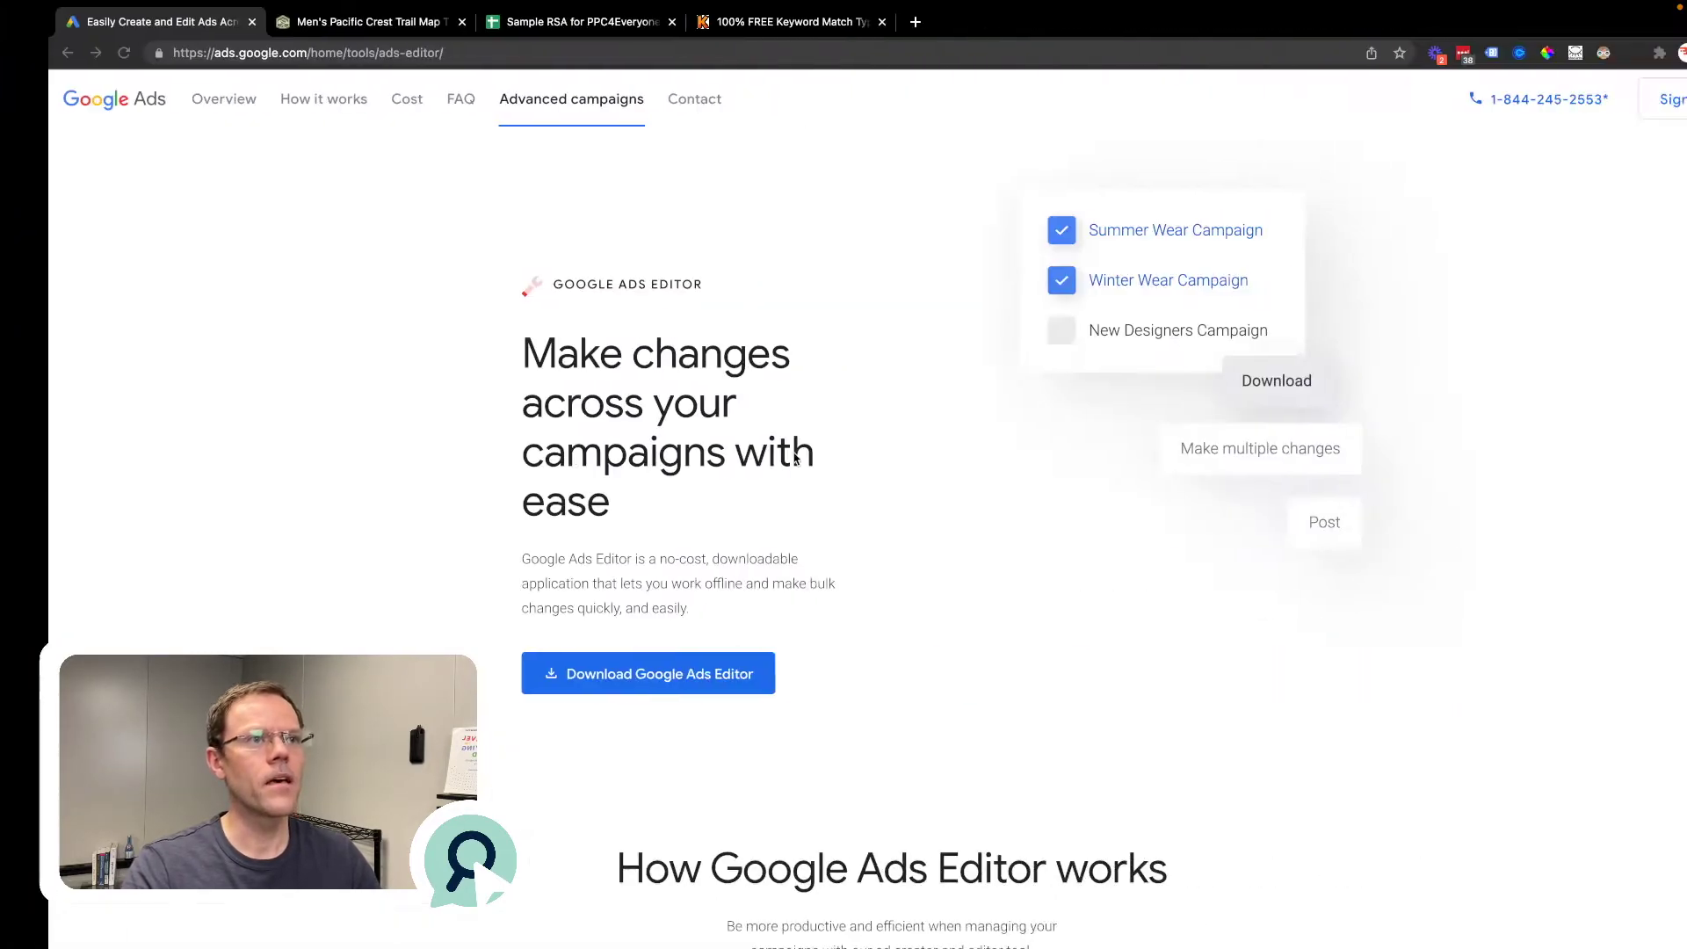
pyautogui.hotkey('ctrl', 'Tab')
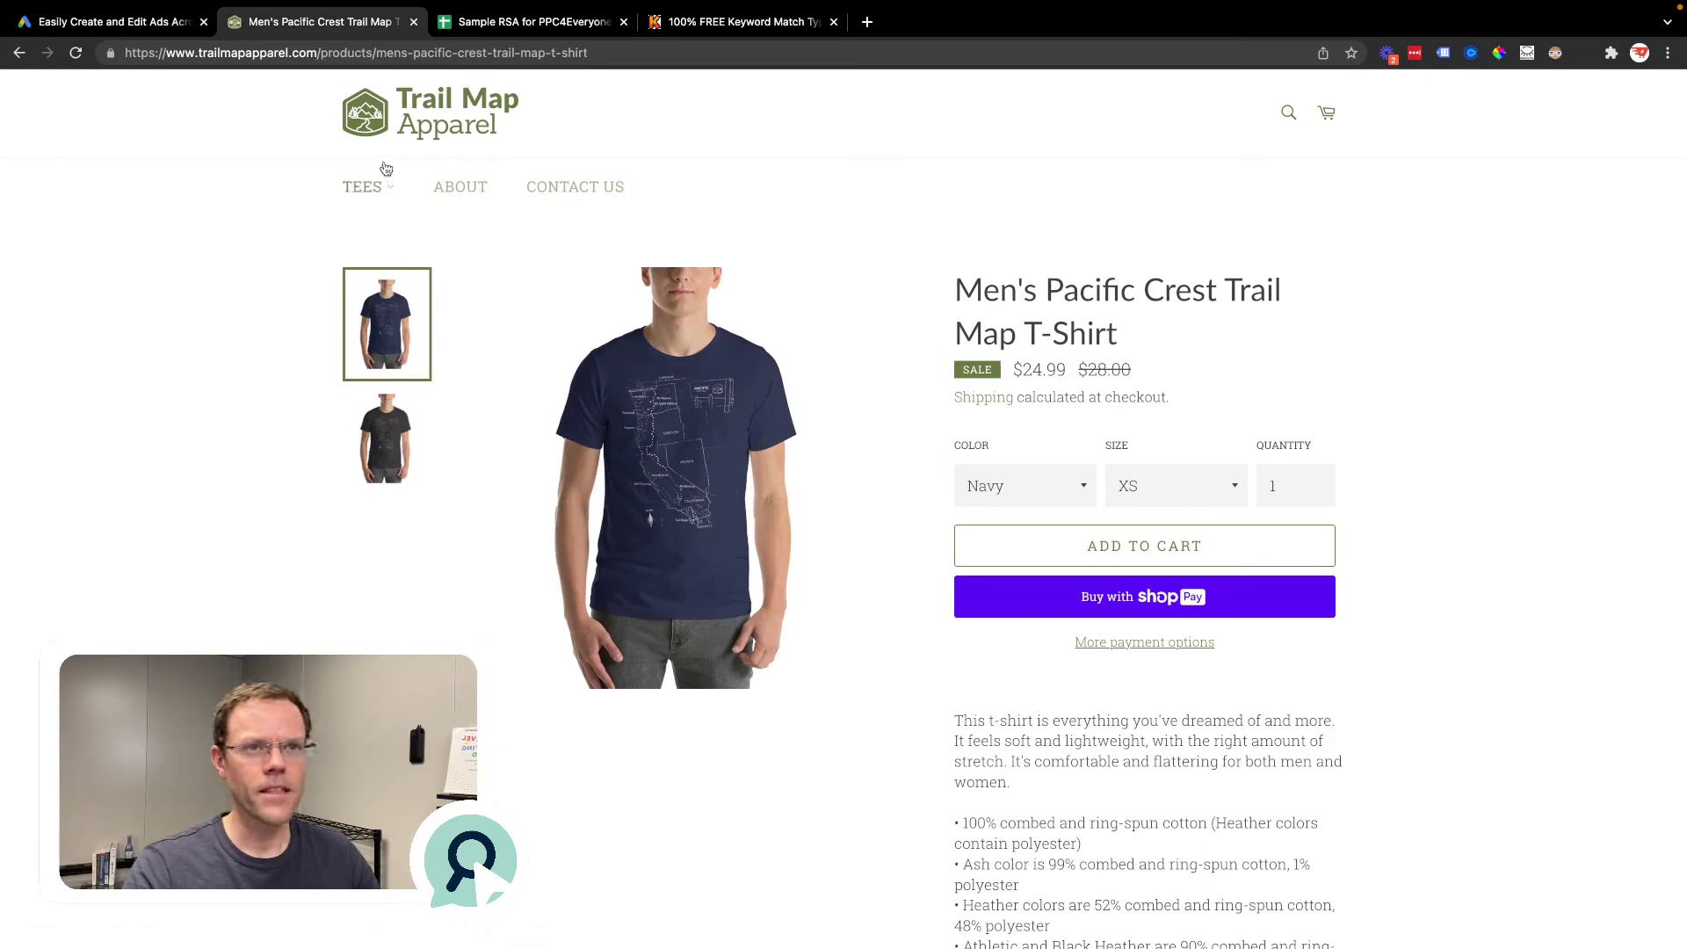
pyautogui.click(662, 445)
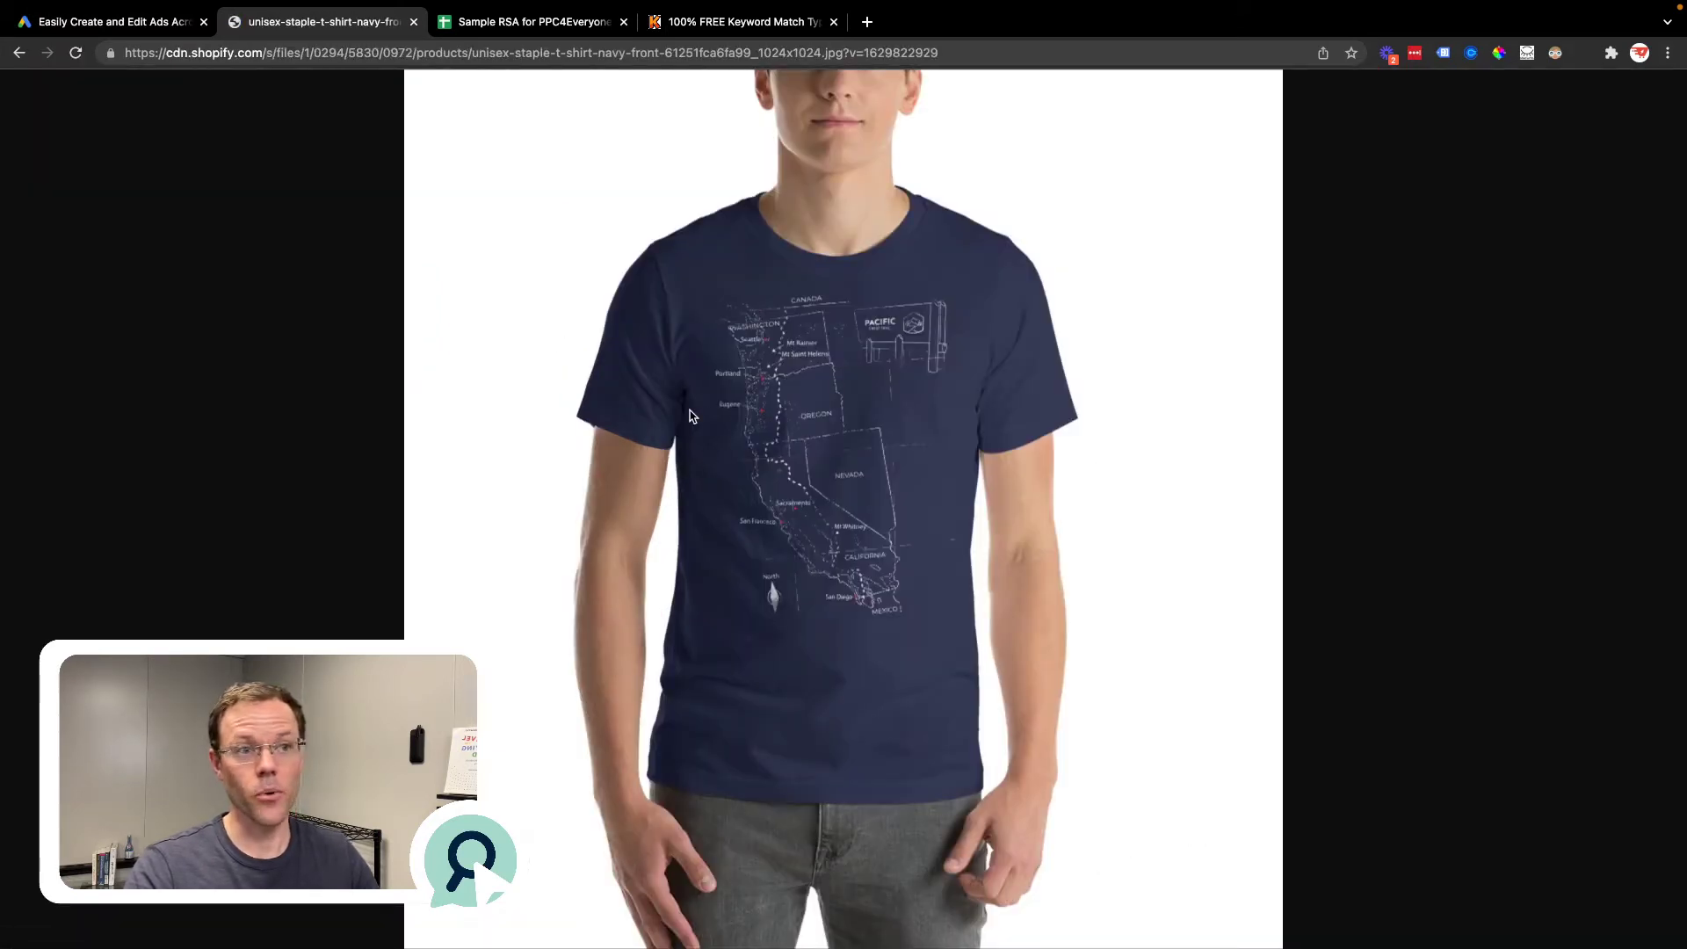
pyautogui.click(19, 52)
pyautogui.press('super+Tab')
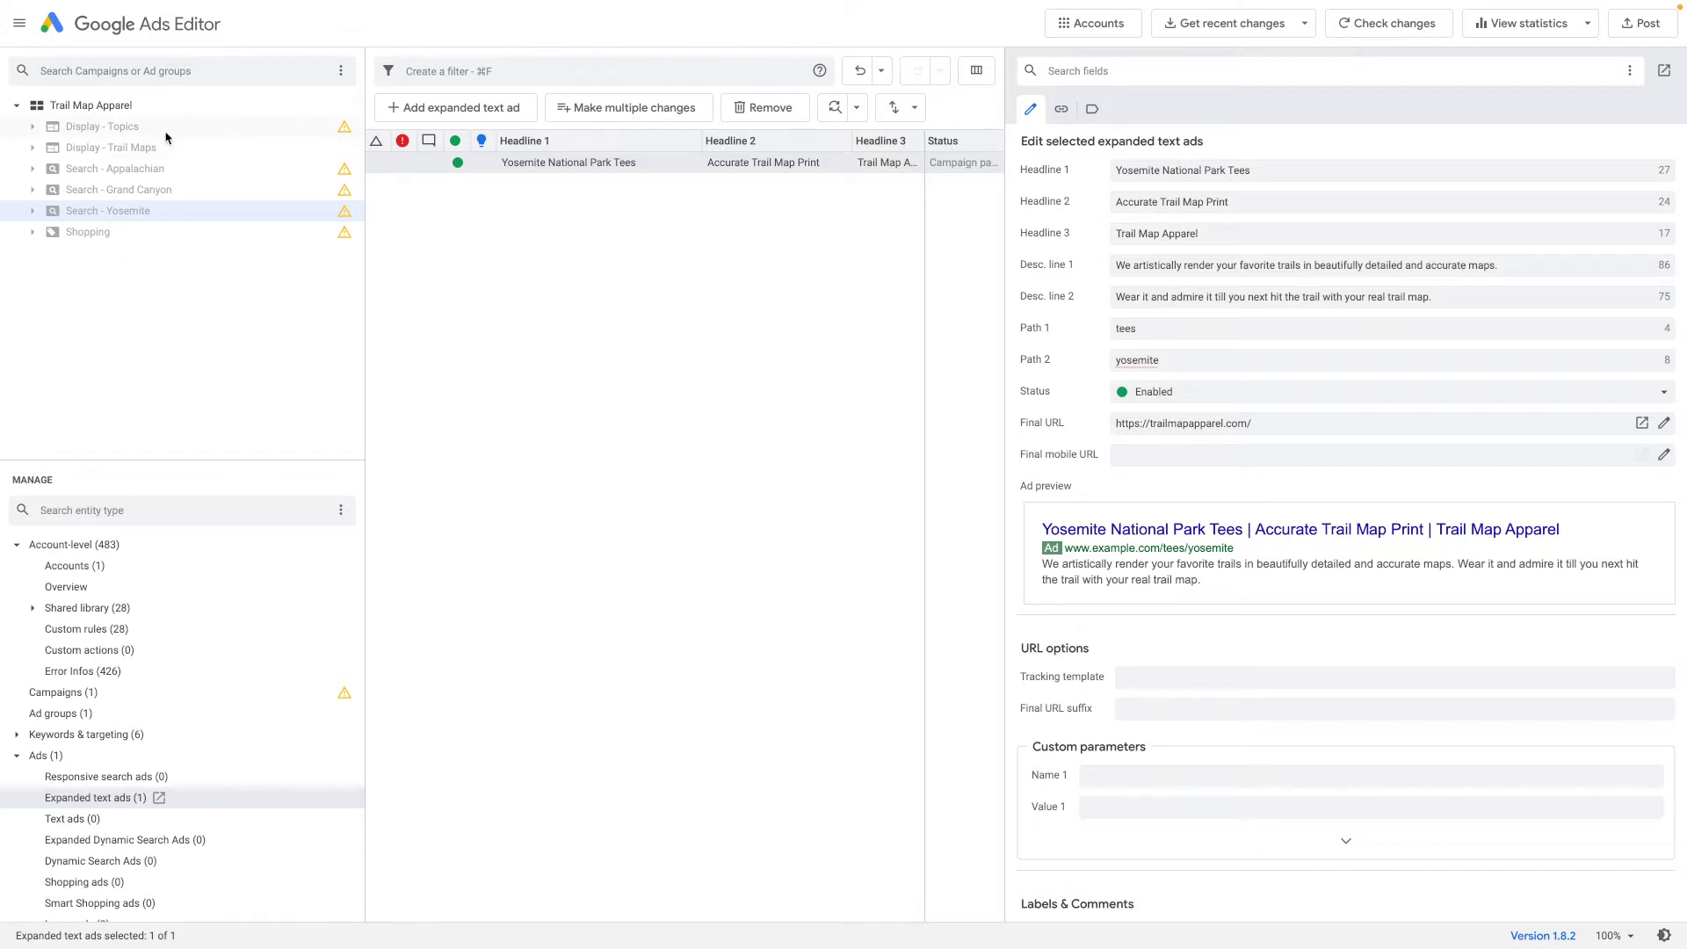
# Expand Search - Appalachian and browse its ad group's keywords, such as appalachian trail map tee
pyautogui.click(120, 130)
pyautogui.click(110, 168)
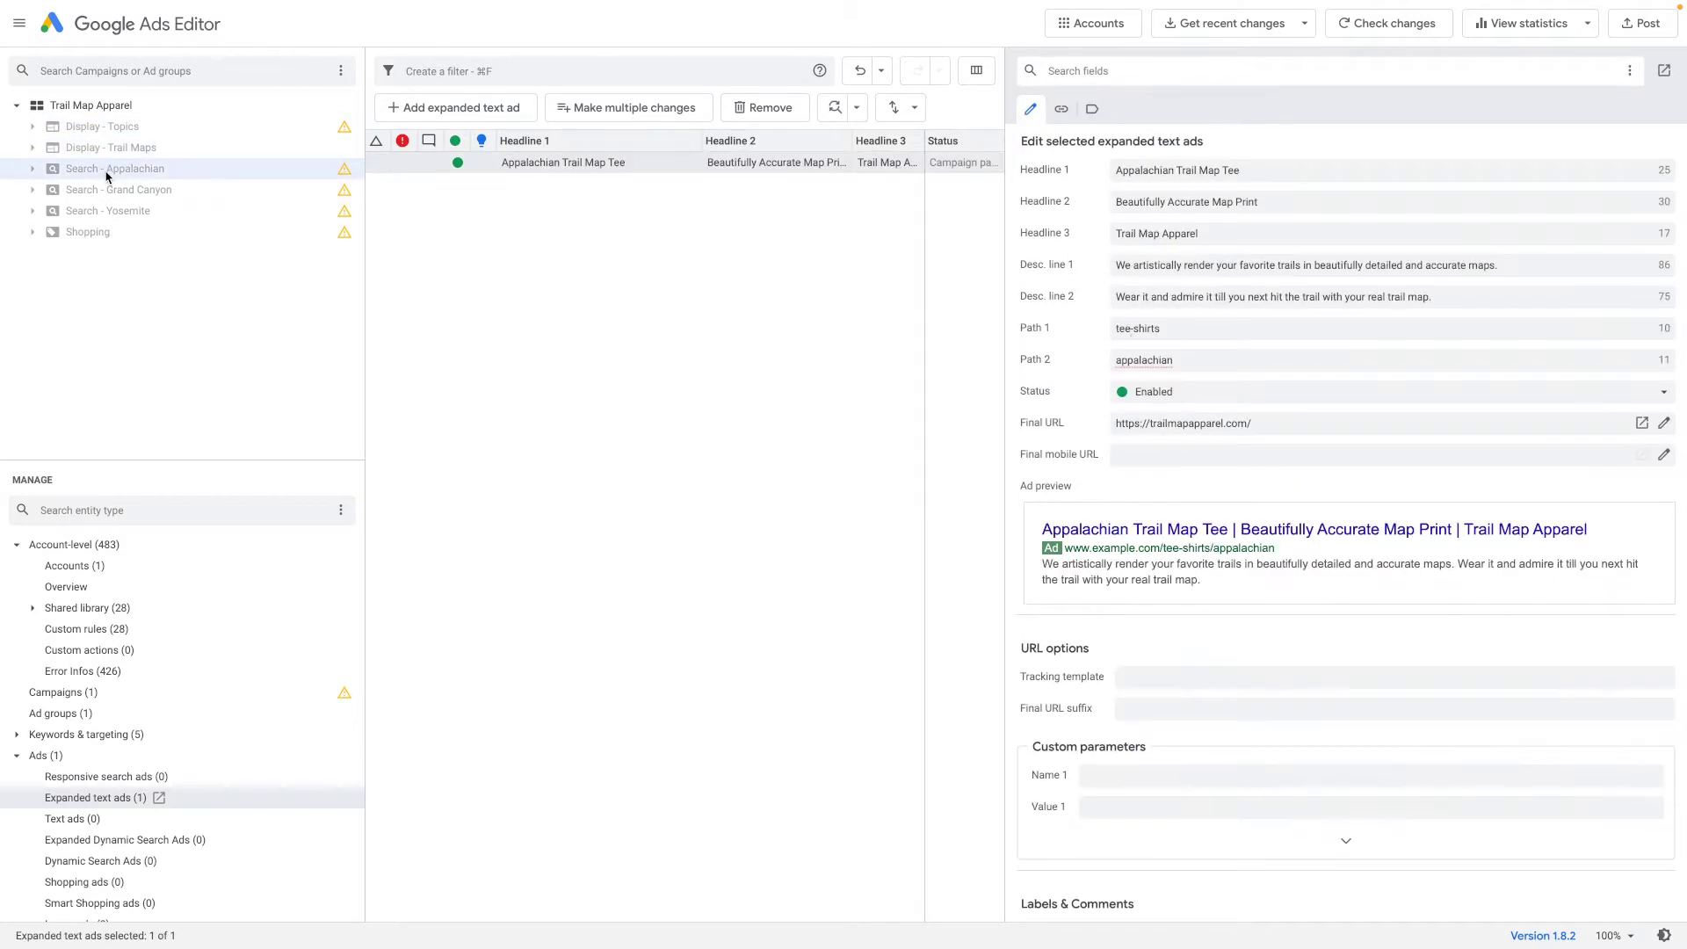
pyautogui.click(35, 170)
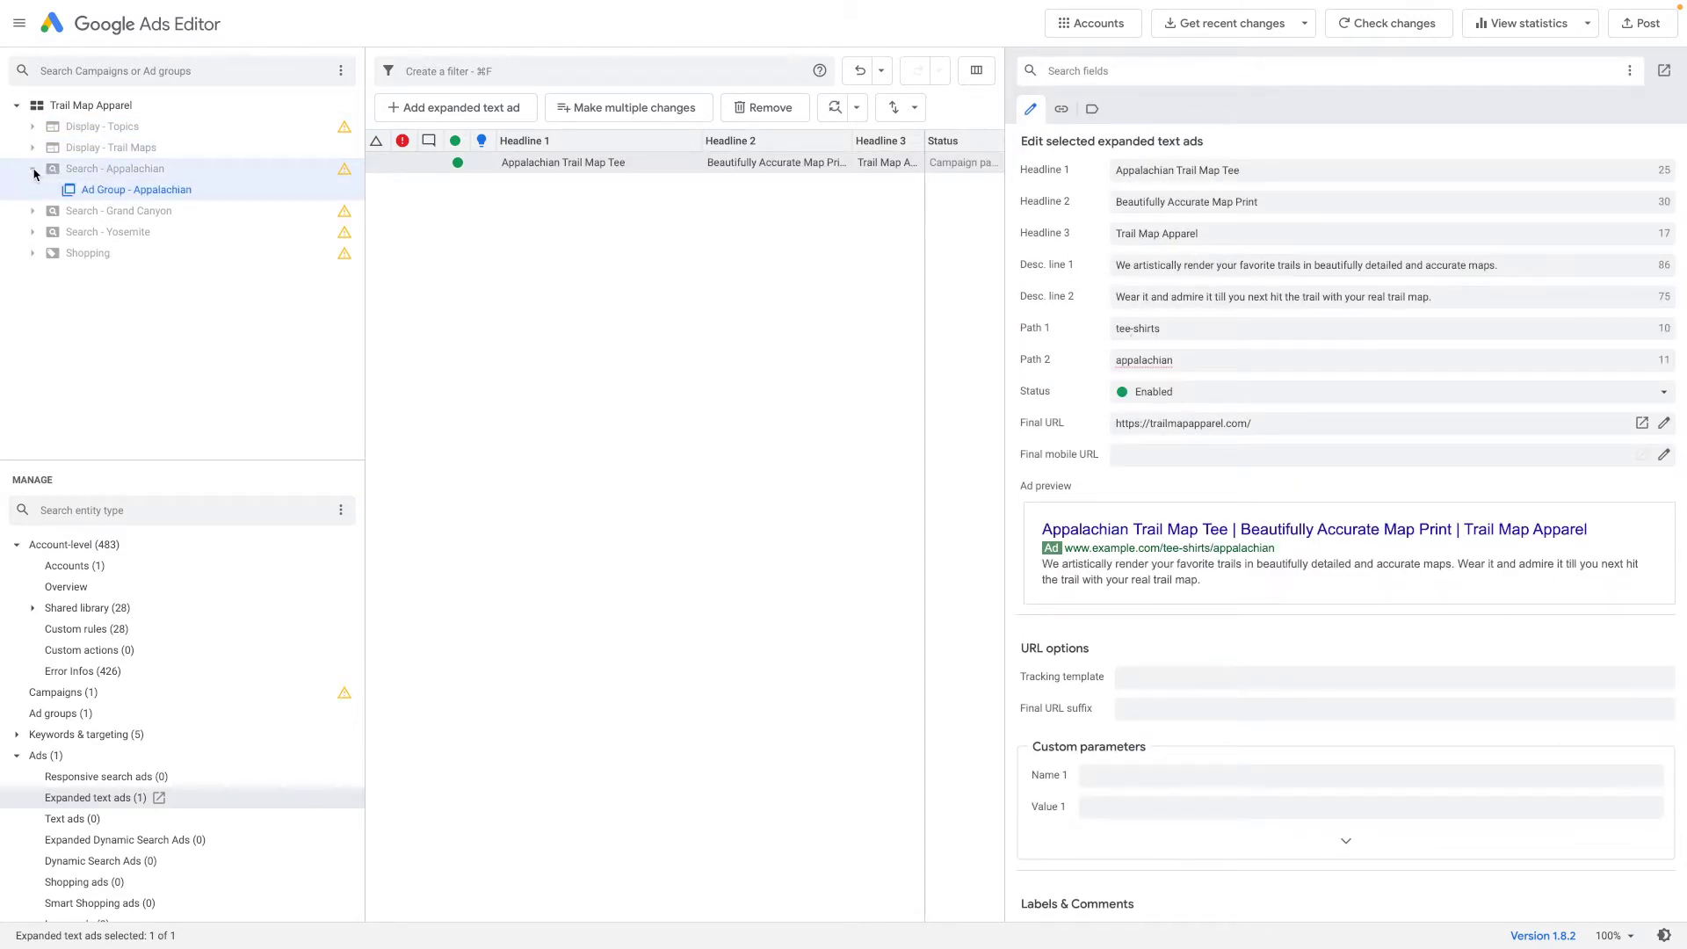
pyautogui.click(122, 195)
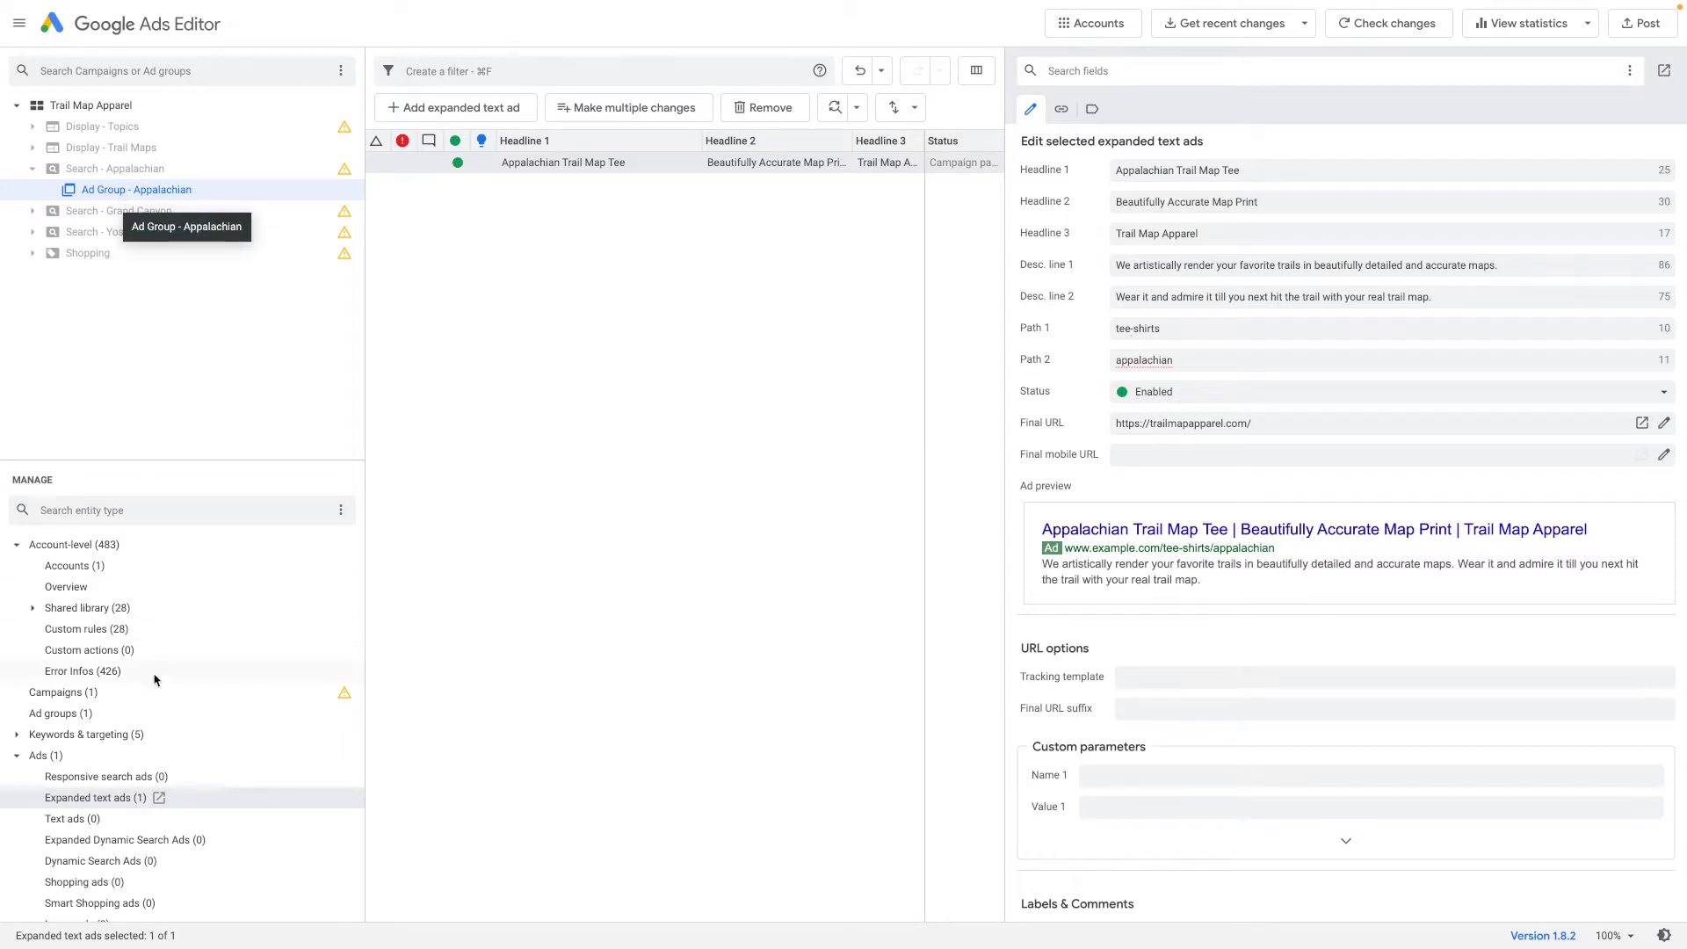
pyautogui.click(16, 755)
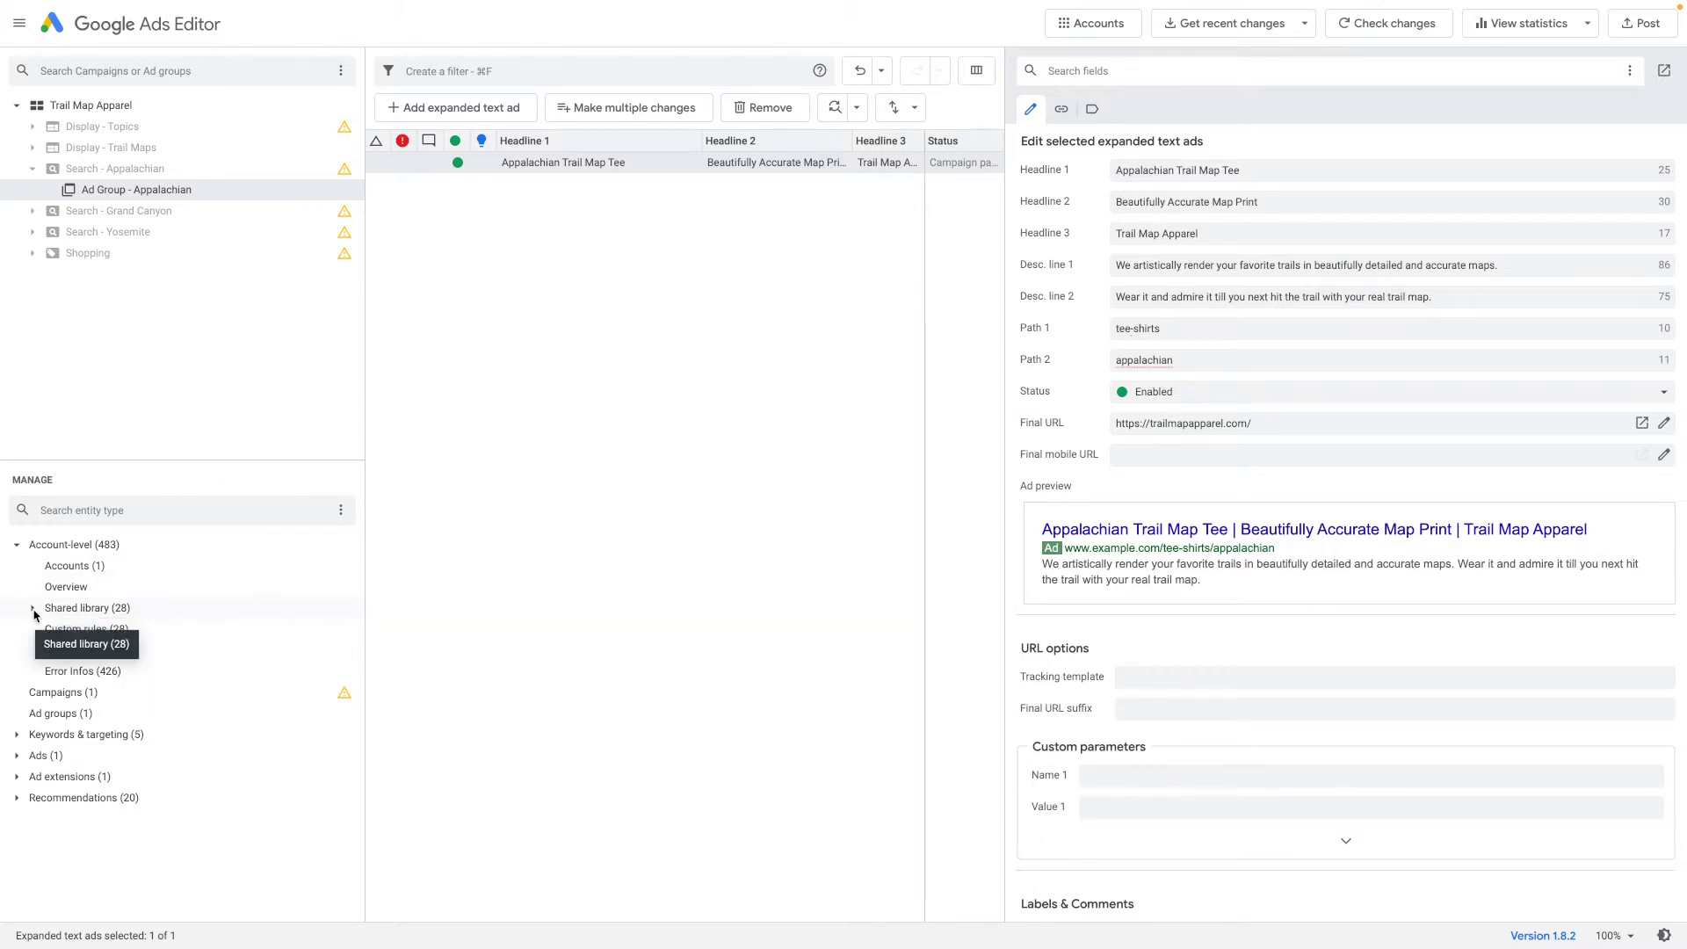
pyautogui.click(16, 736)
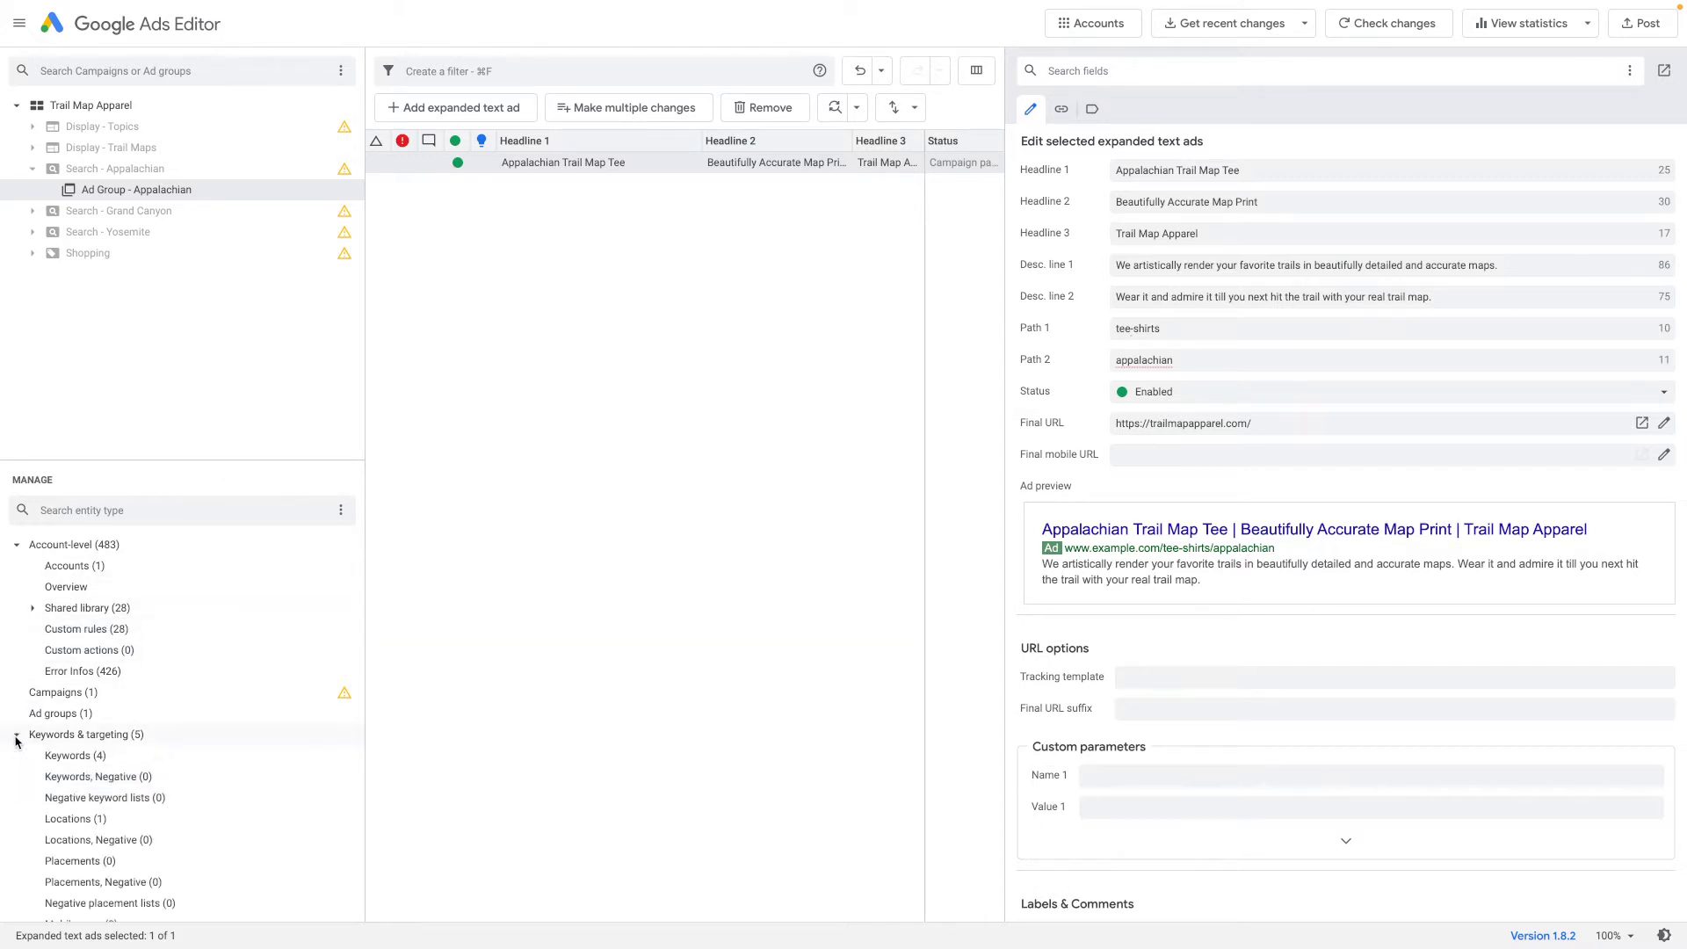
pyautogui.click(78, 759)
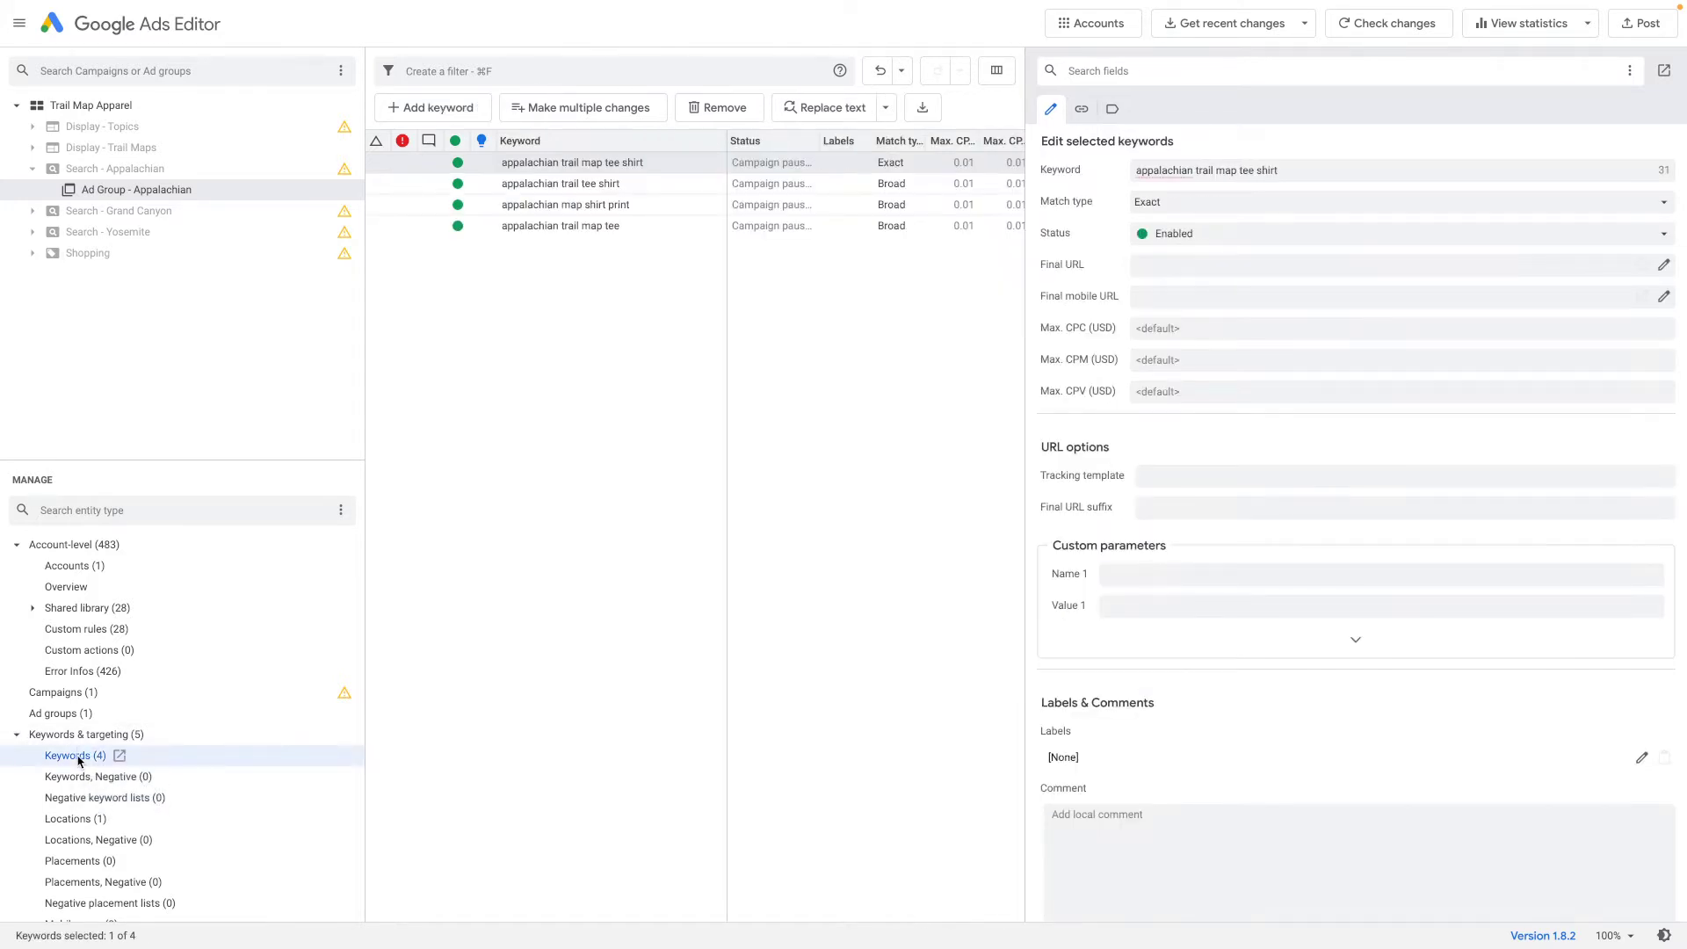
pyautogui.click(609, 226)
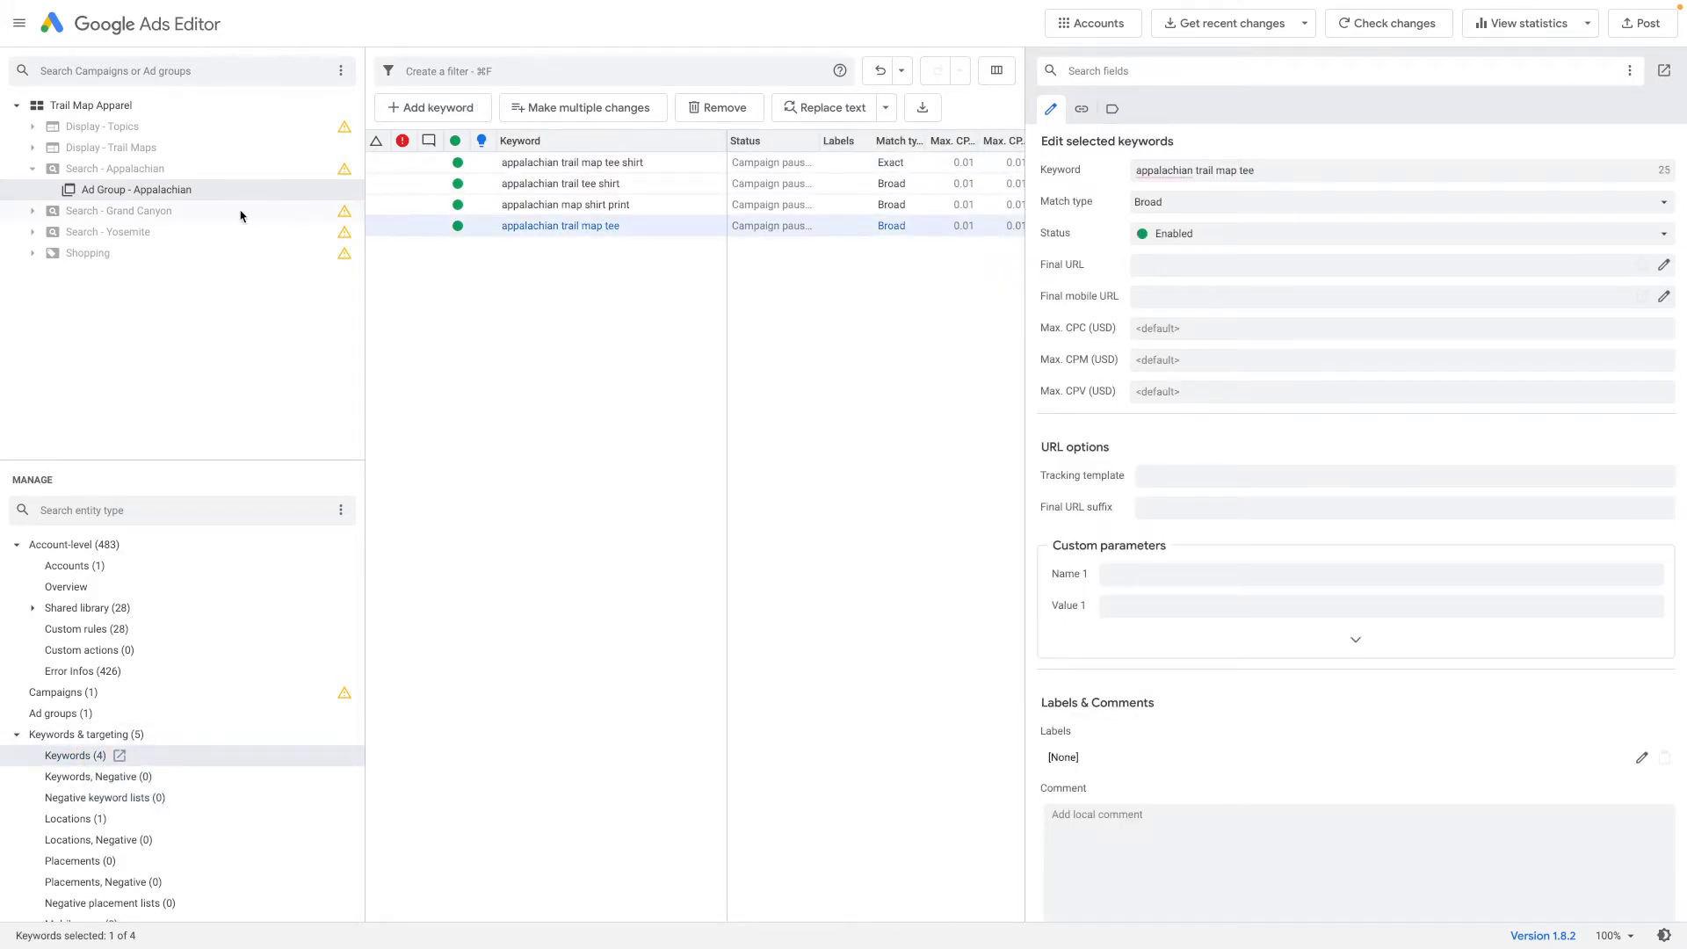
# Expand the Grand Canyon and Yosemite campaigns, review Yosemite's keywords, and show expanded text ads
pyautogui.click(36, 214)
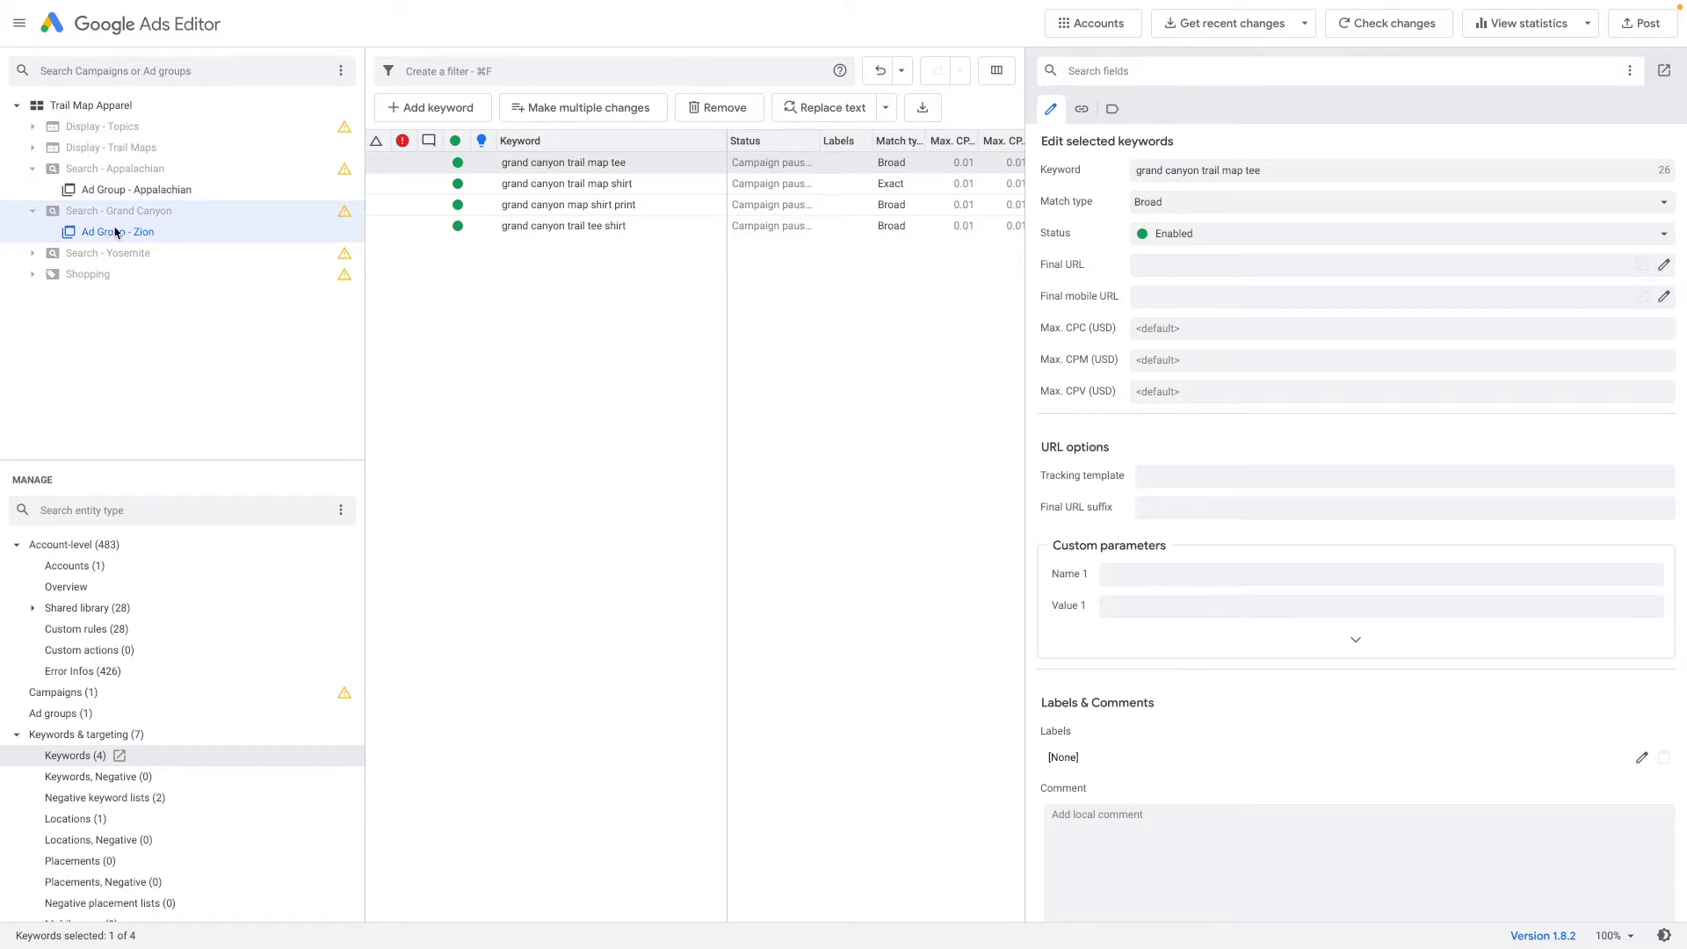
pyautogui.click(35, 255)
pyautogui.click(127, 277)
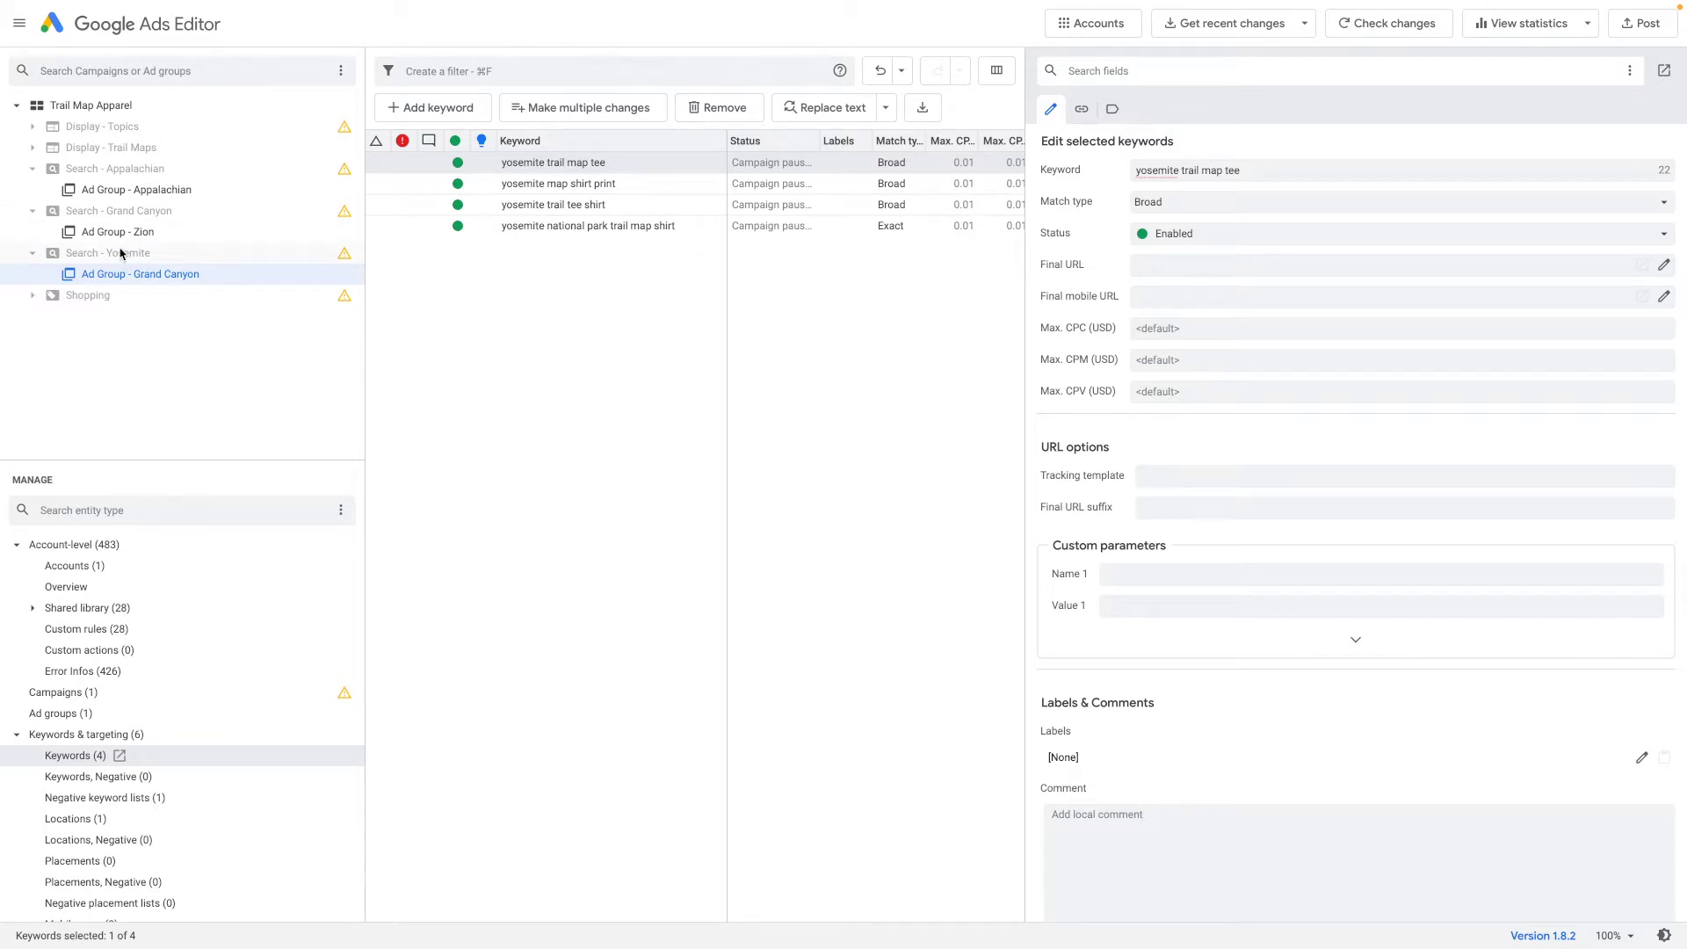
pyautogui.click(580, 187)
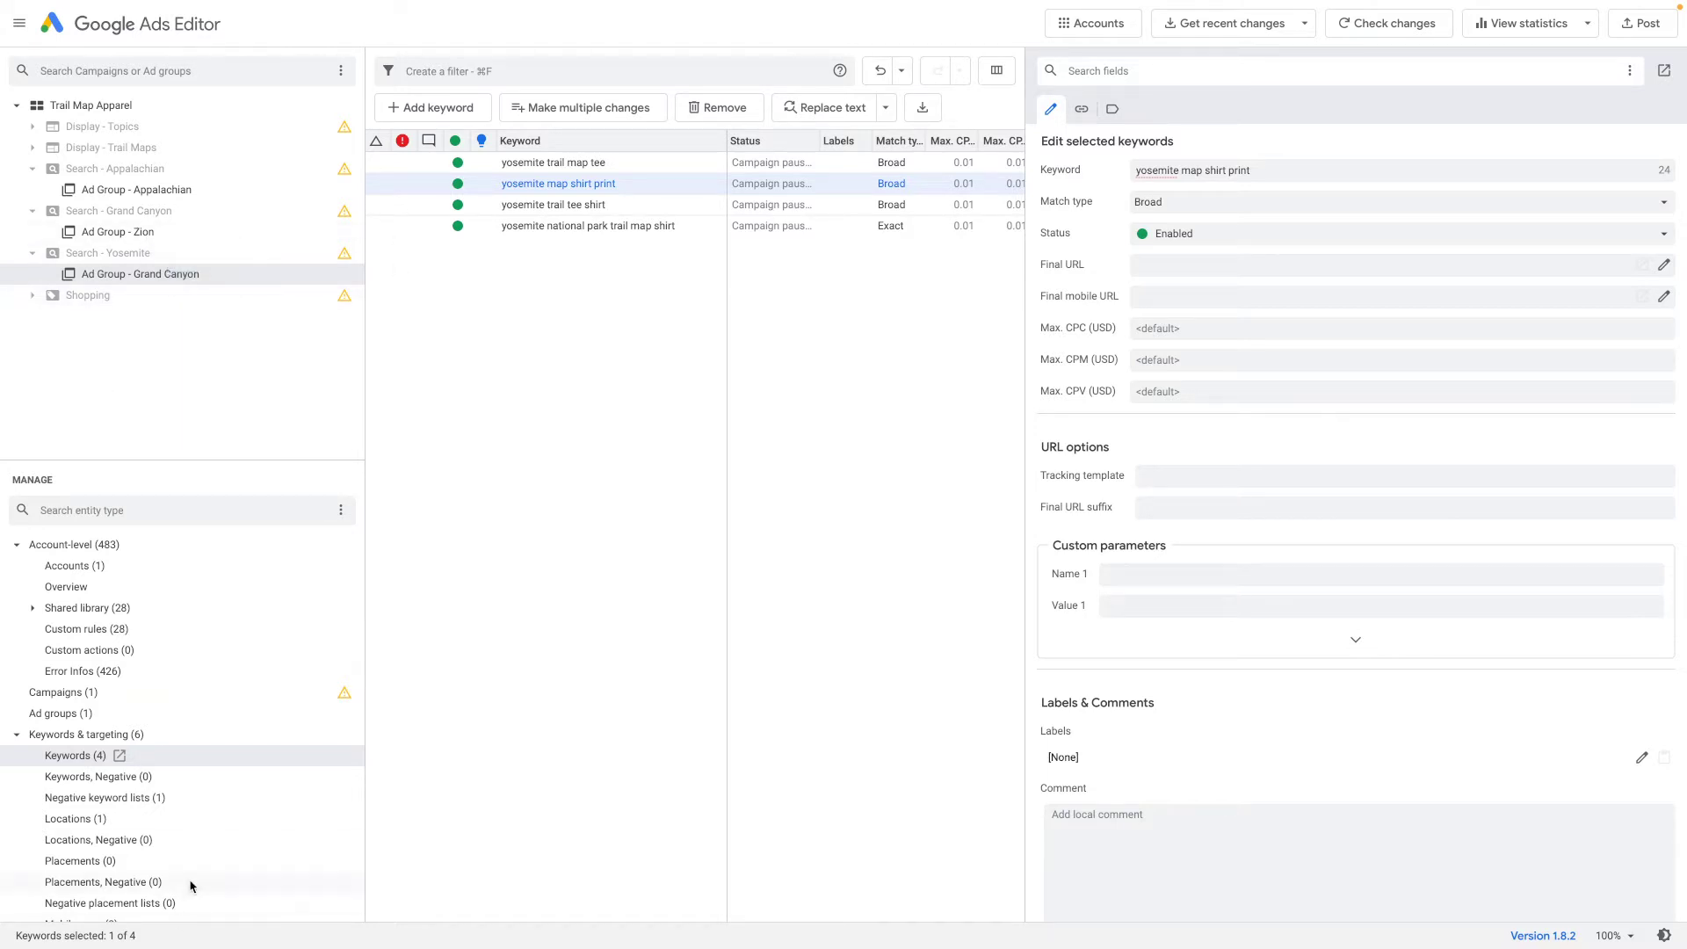
pyautogui.click(16, 734)
pyautogui.click(17, 756)
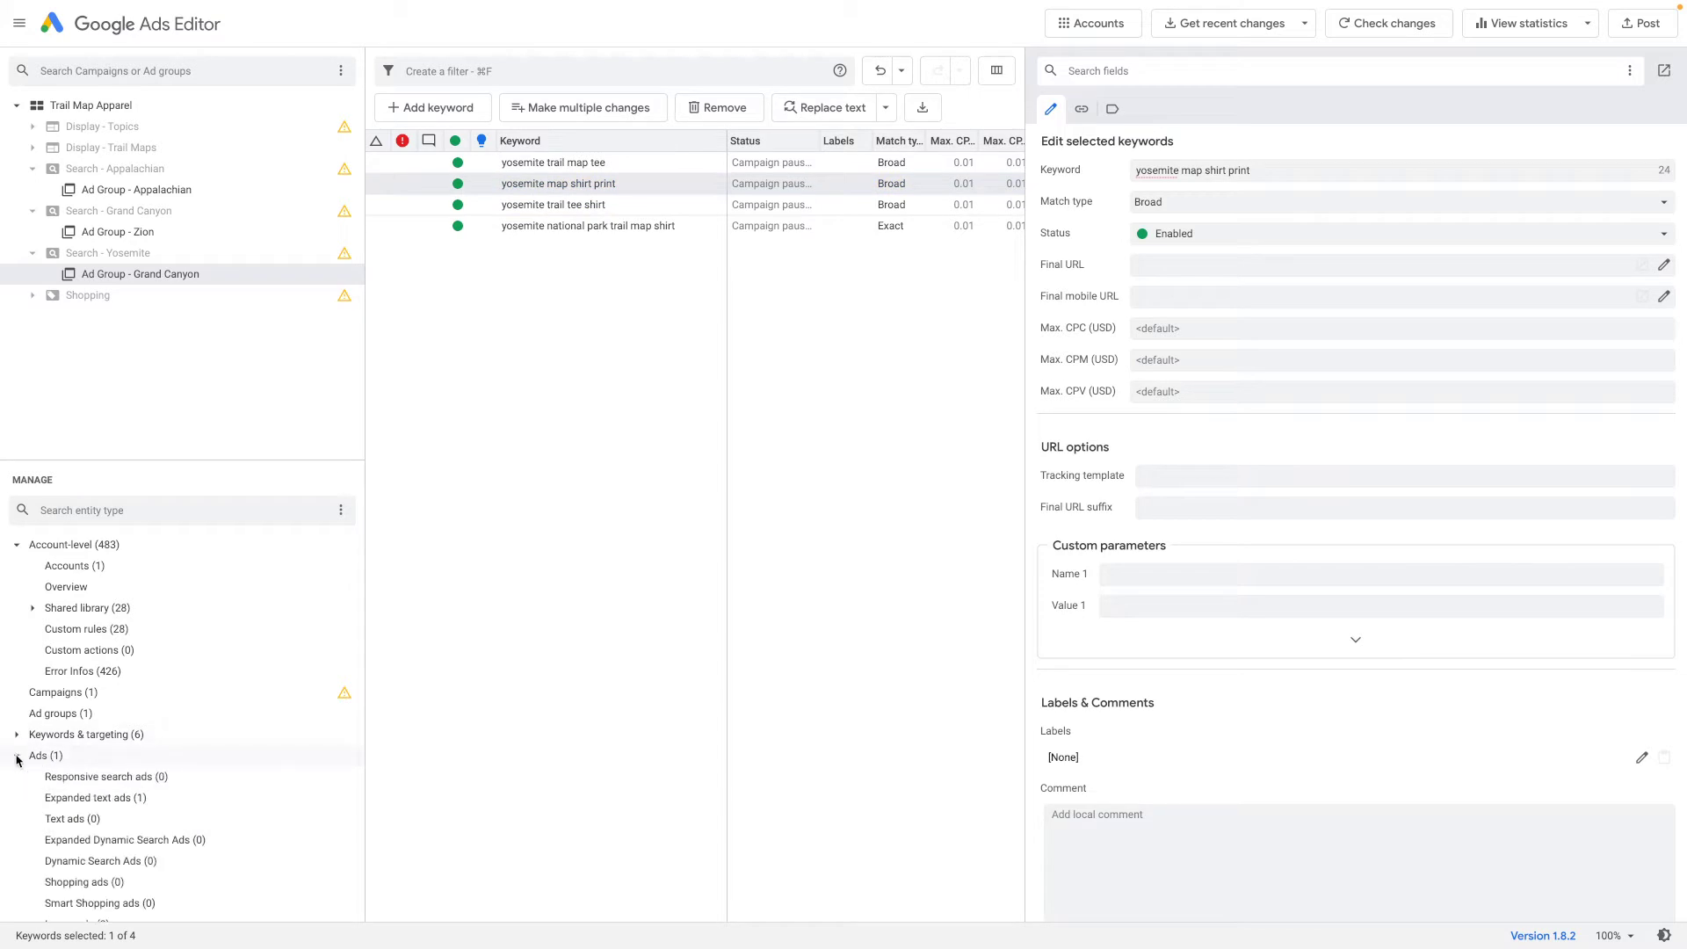
pyautogui.click(123, 798)
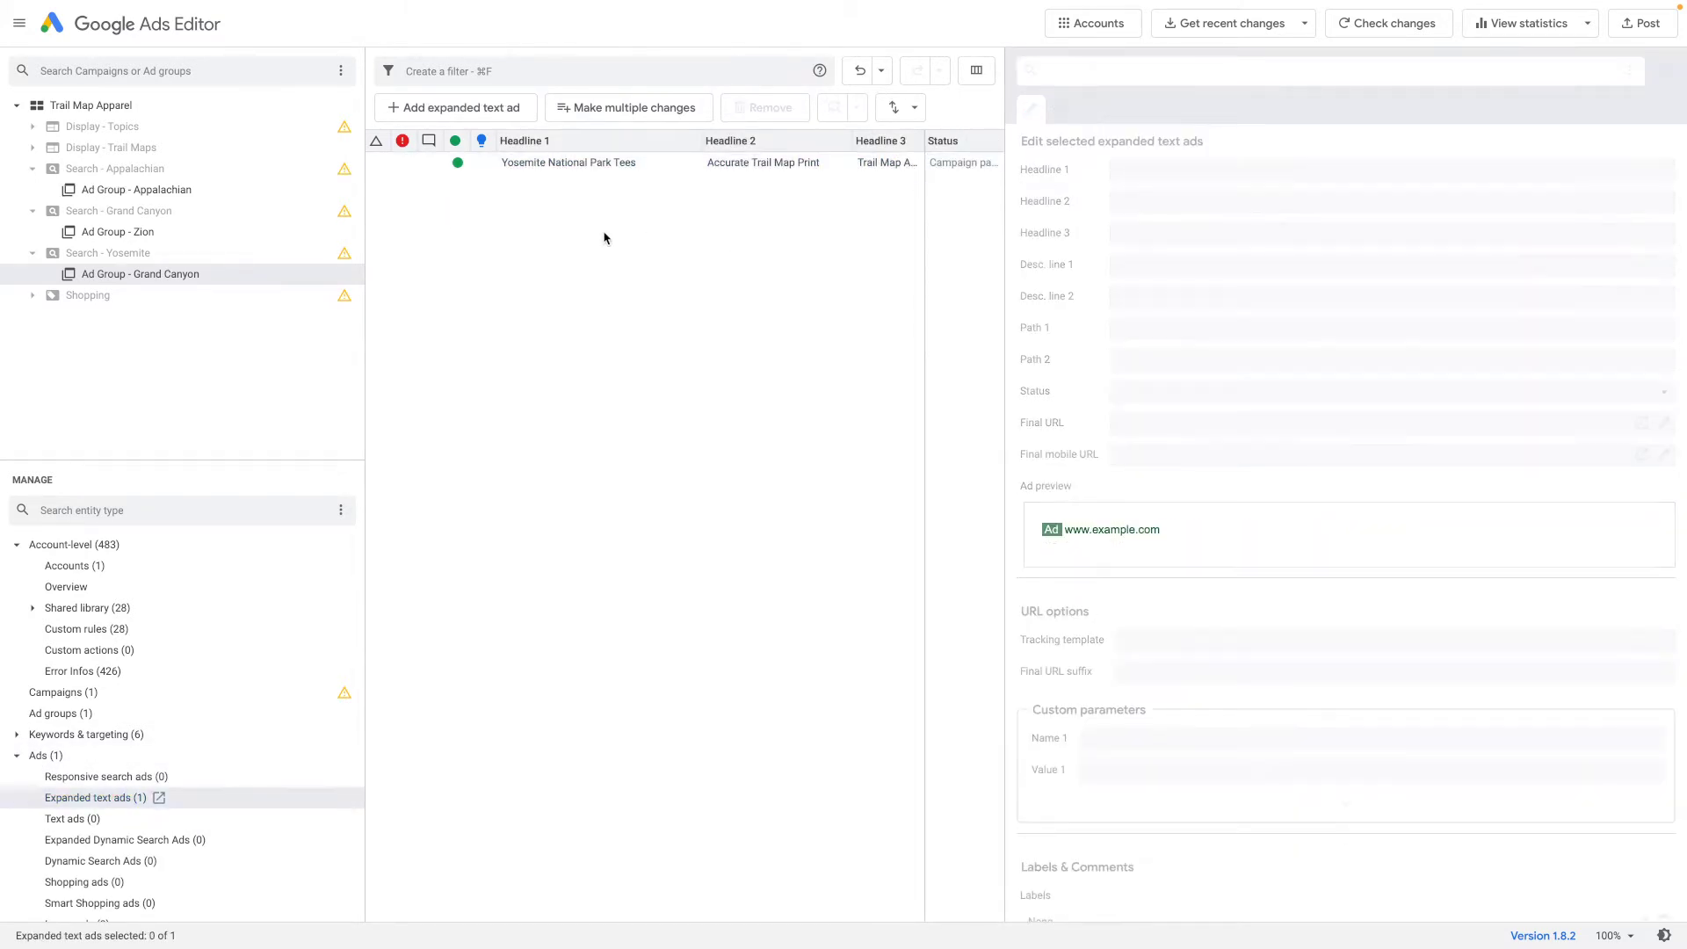
pyautogui.click(579, 167)
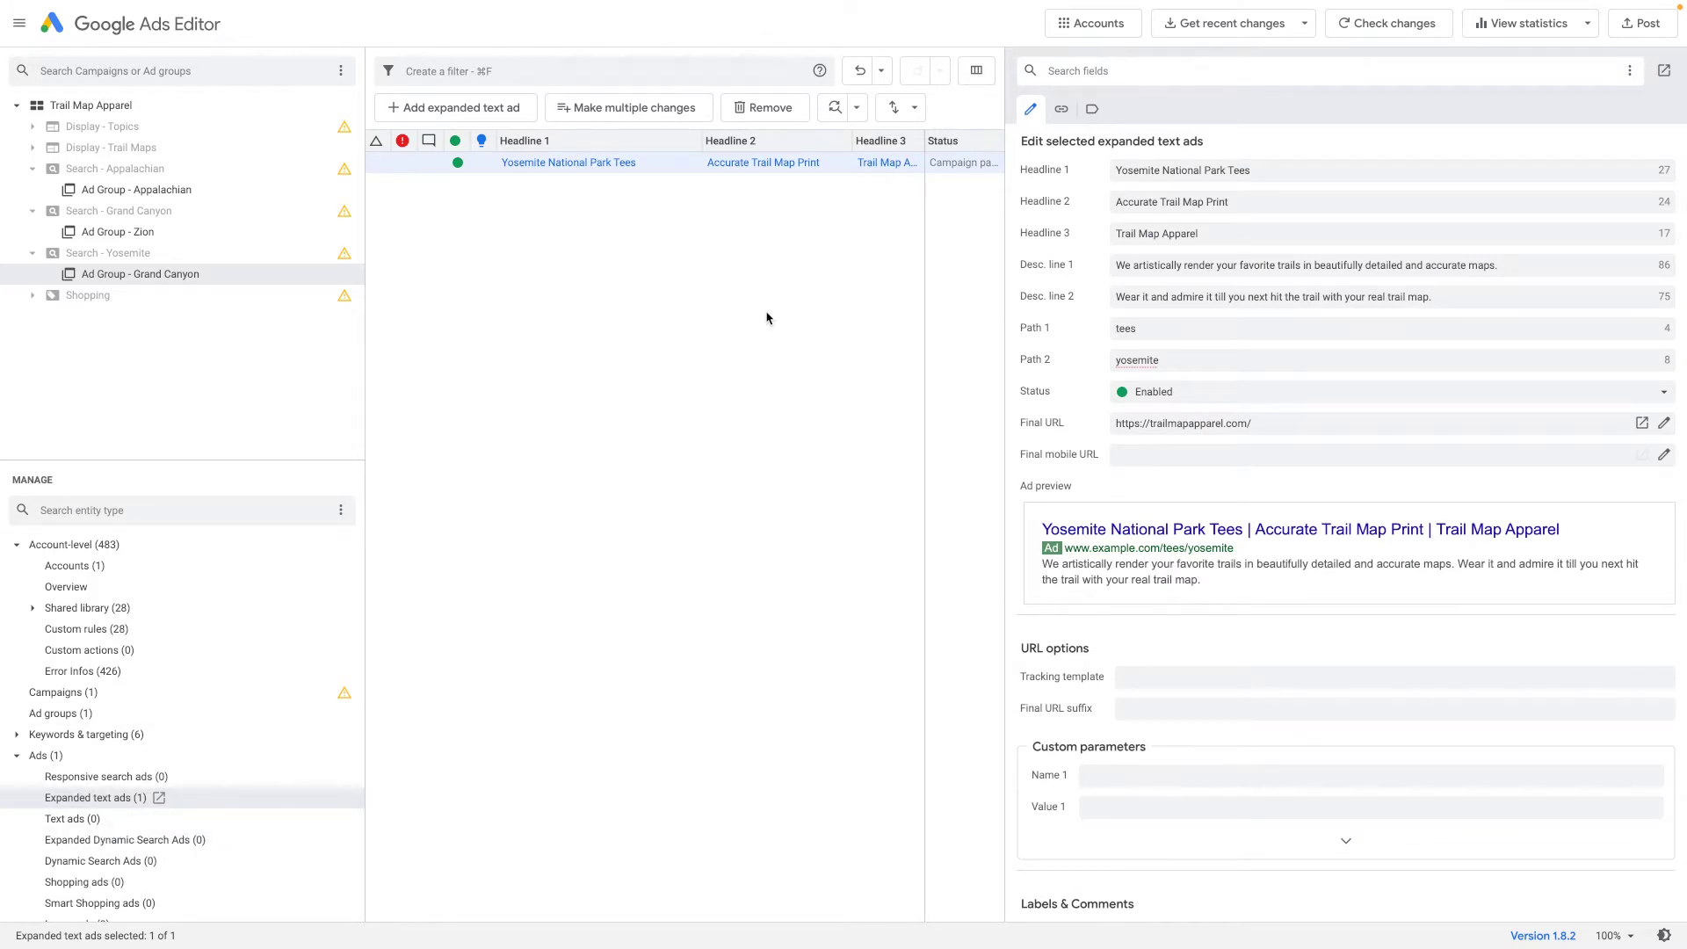
pyautogui.doubleClick(622, 161)
pyautogui.click(649, 162)
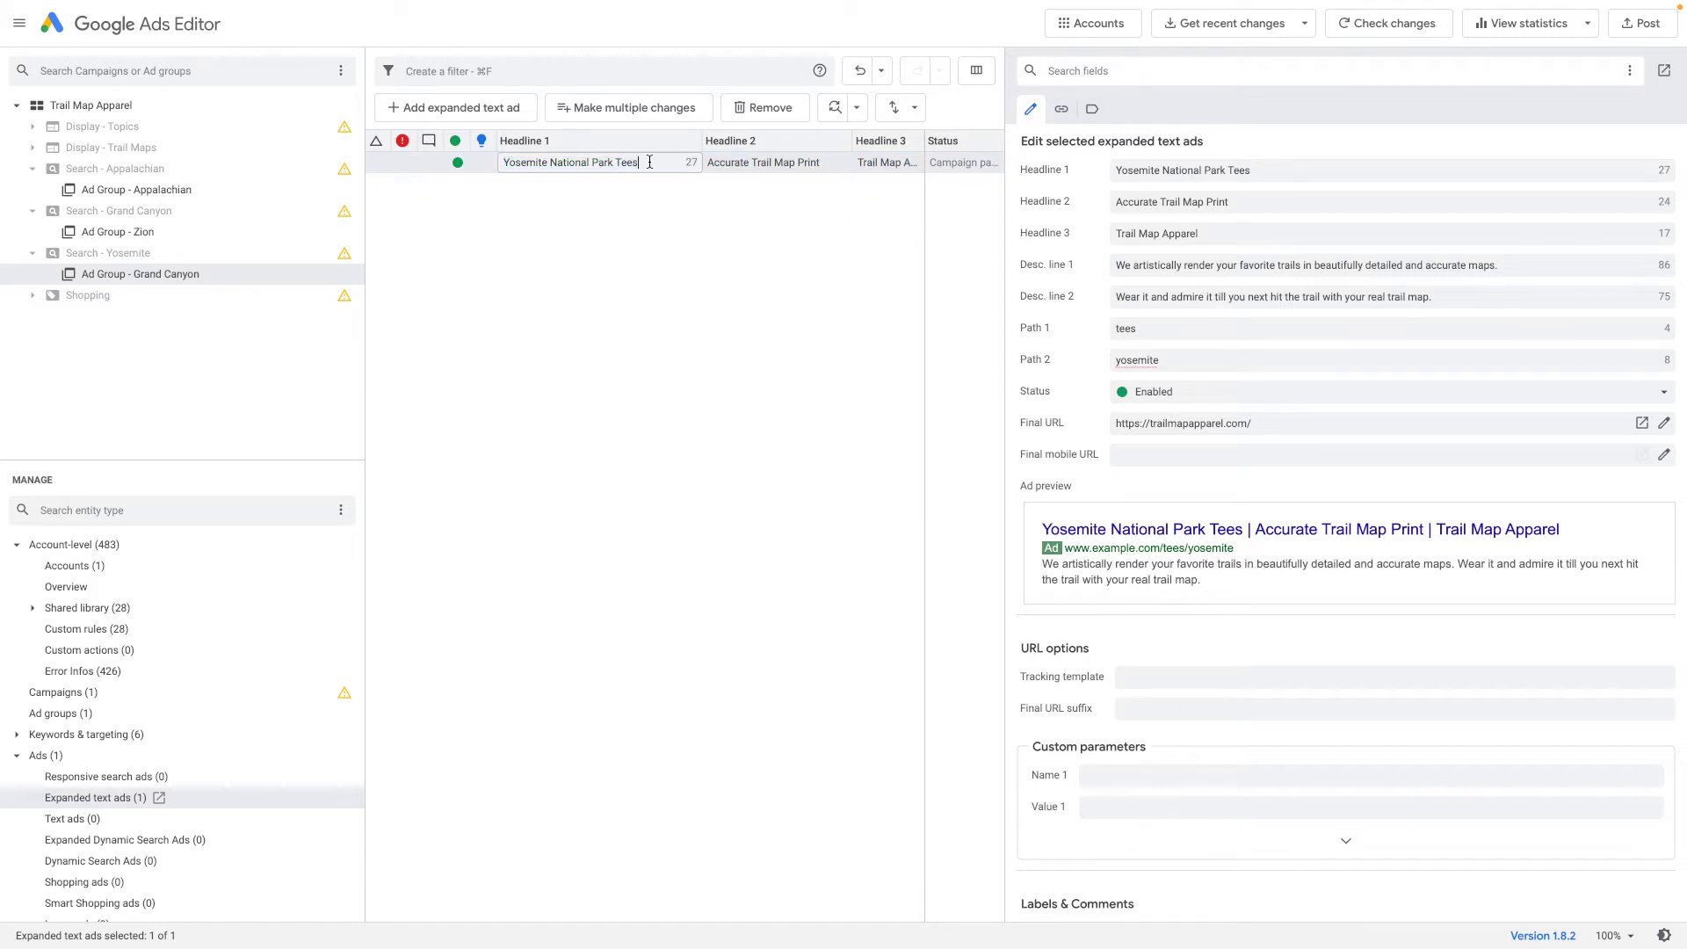
pyautogui.press('super+a')
pyautogui.write('Ad Tex')
pyautogui.click(591, 285)
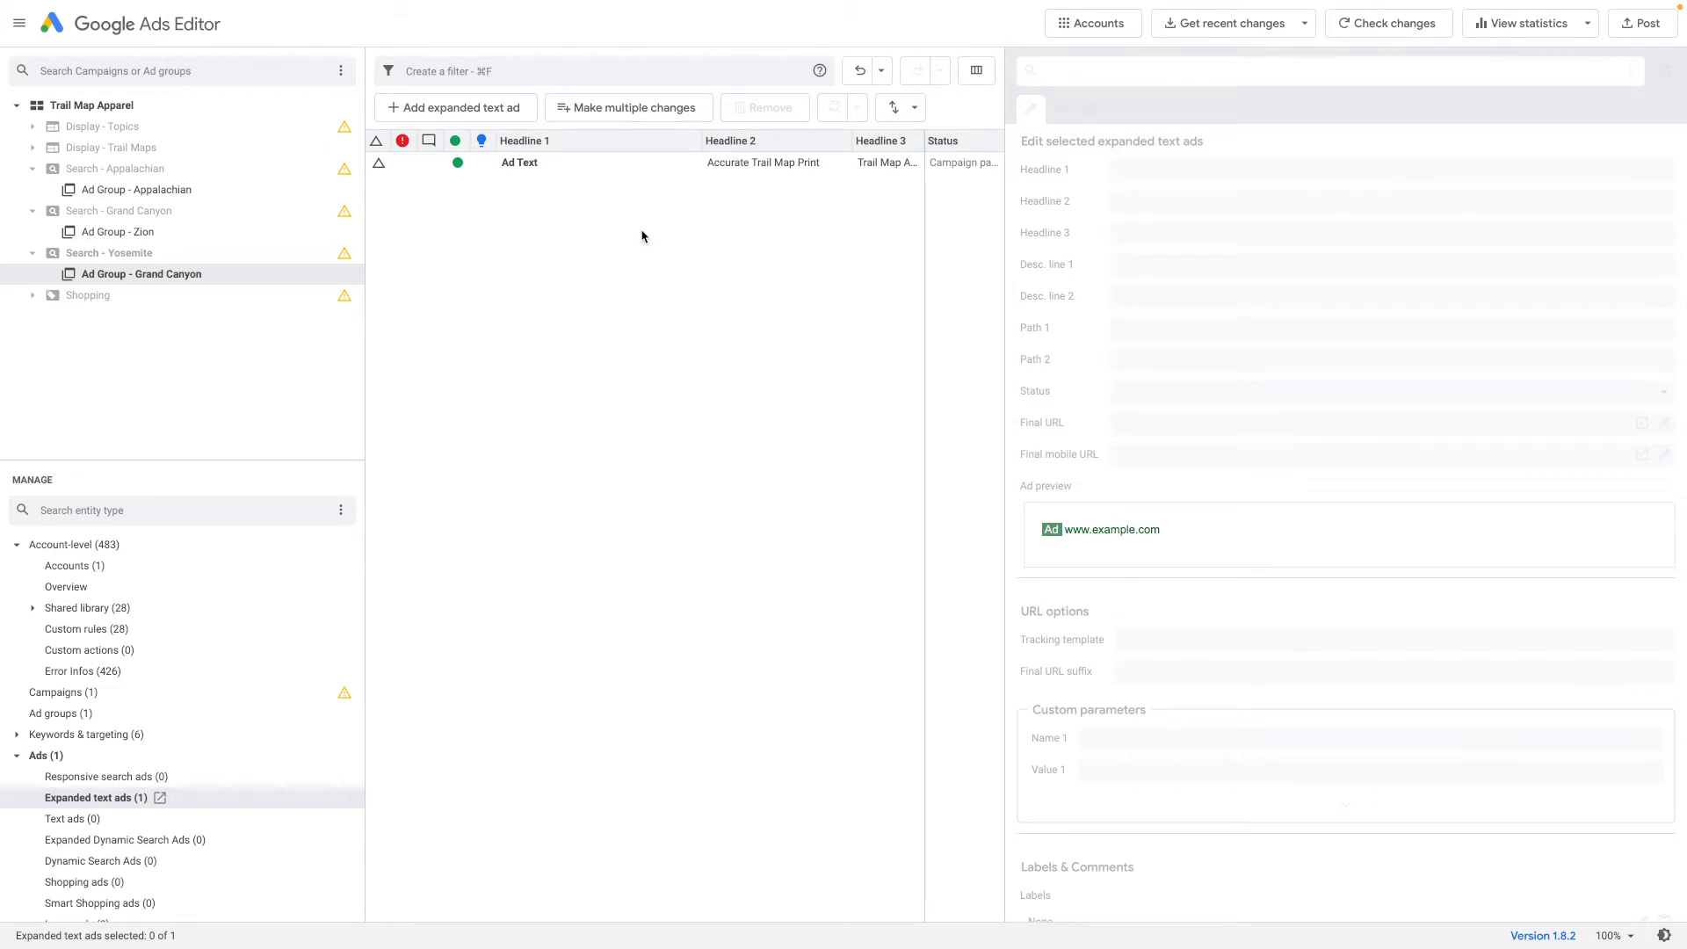
pyautogui.press('super+z')
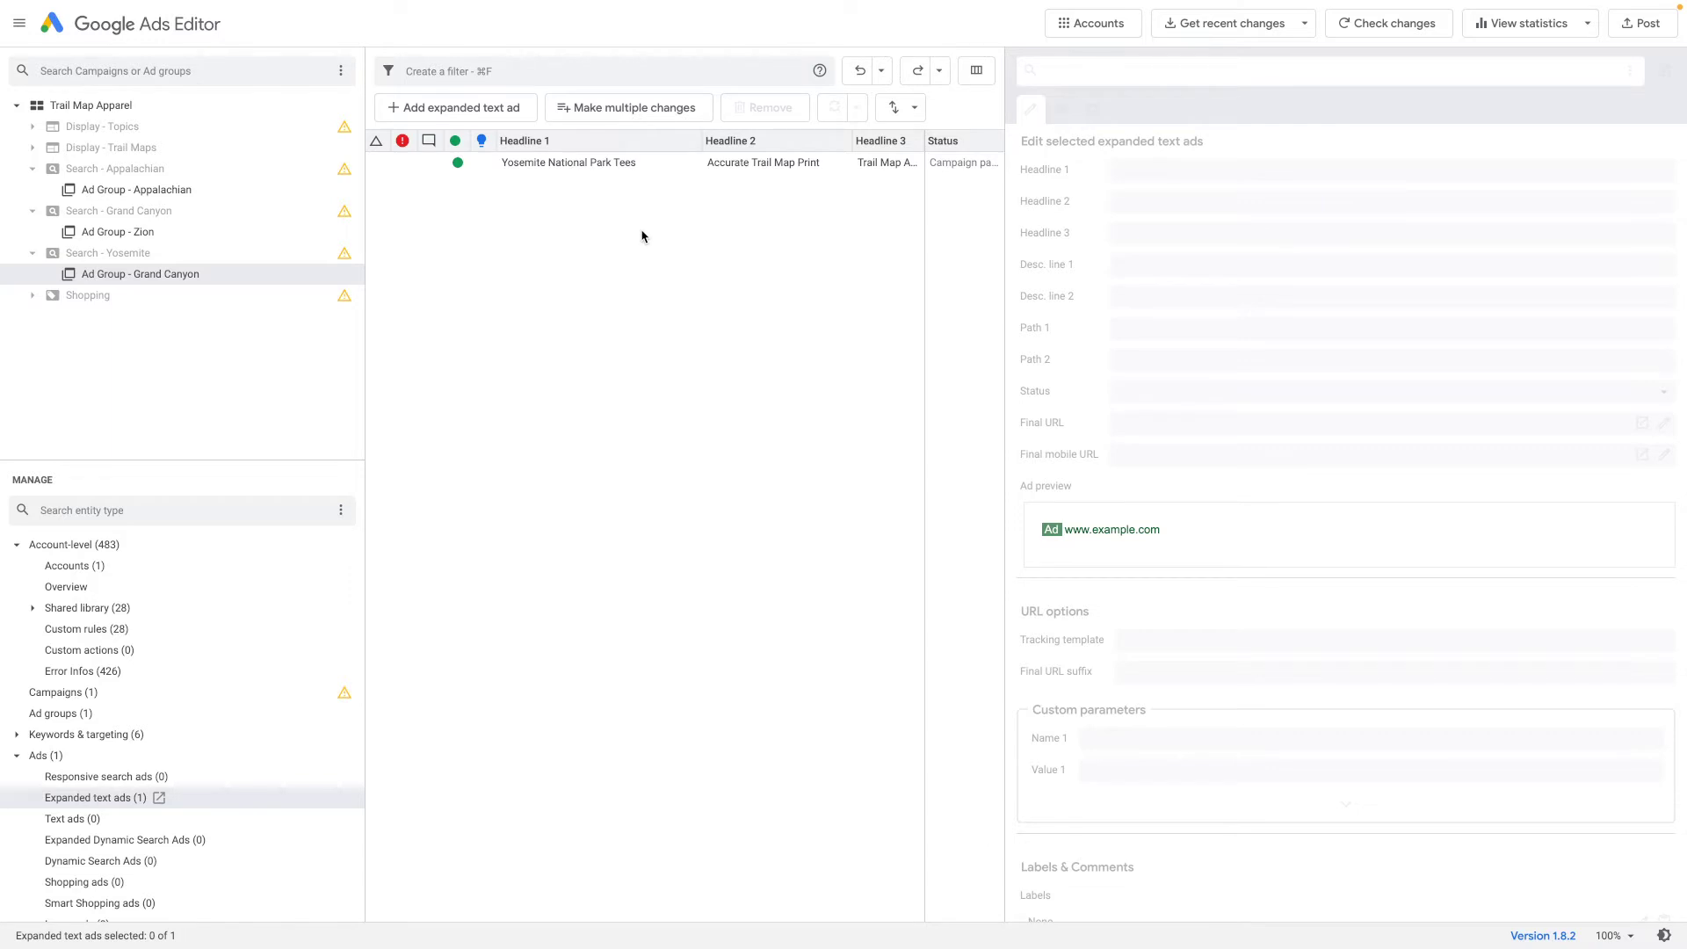
pyautogui.click(646, 165)
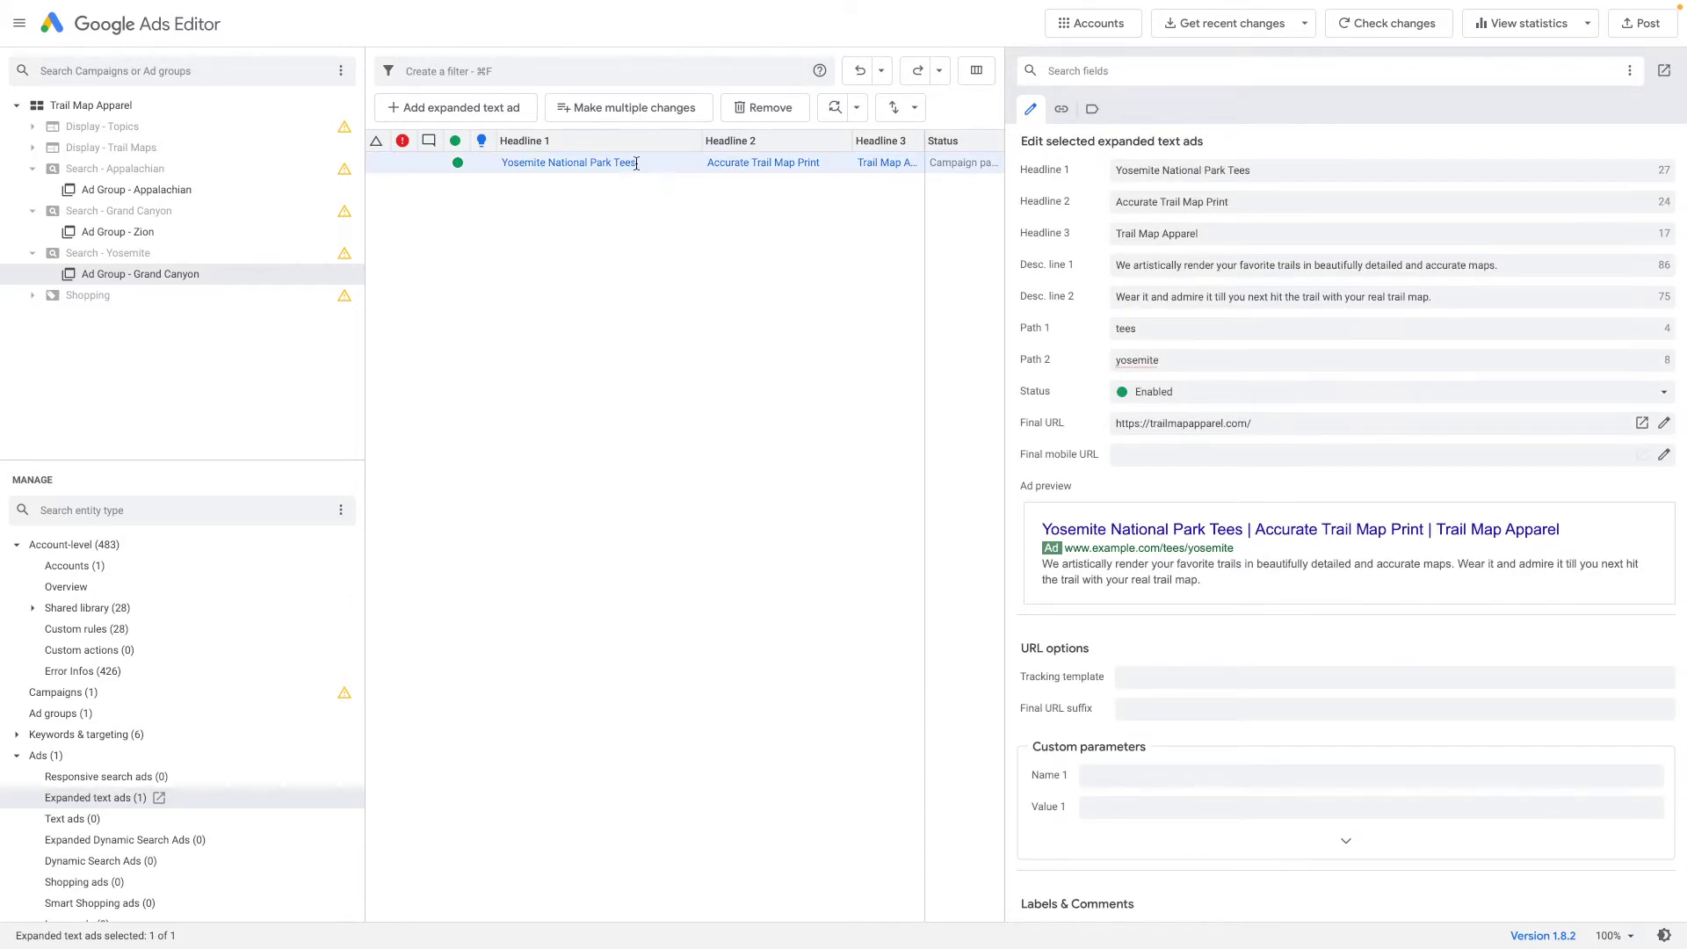
pyautogui.doubleClick(633, 165)
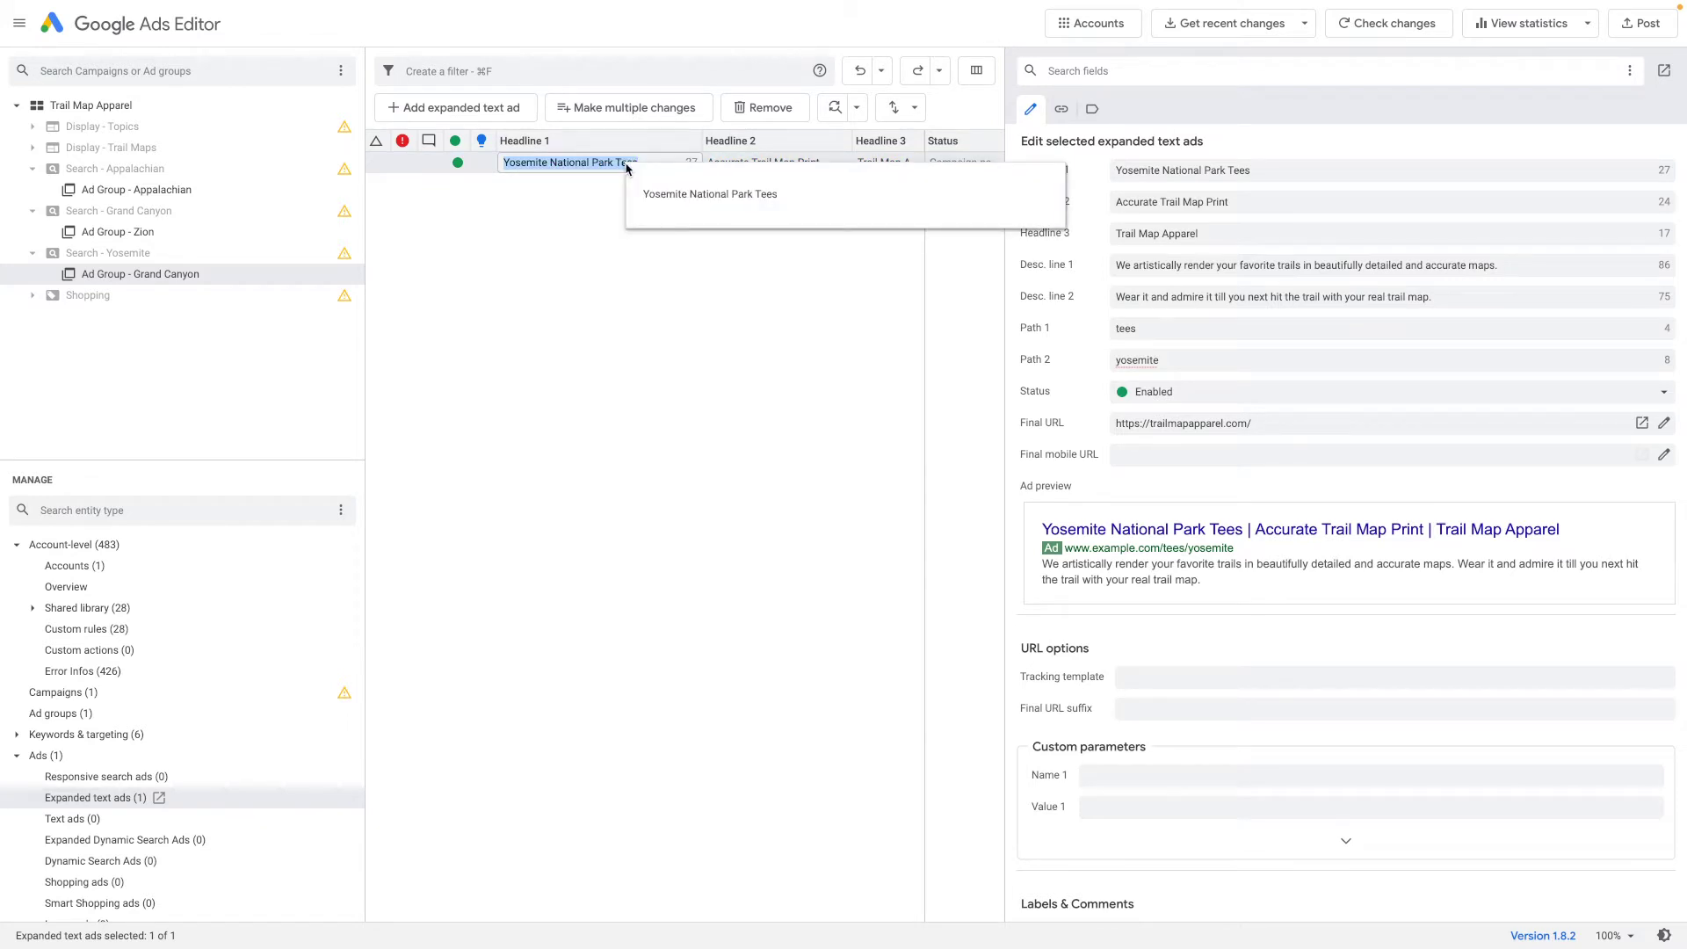
pyautogui.click(615, 315)
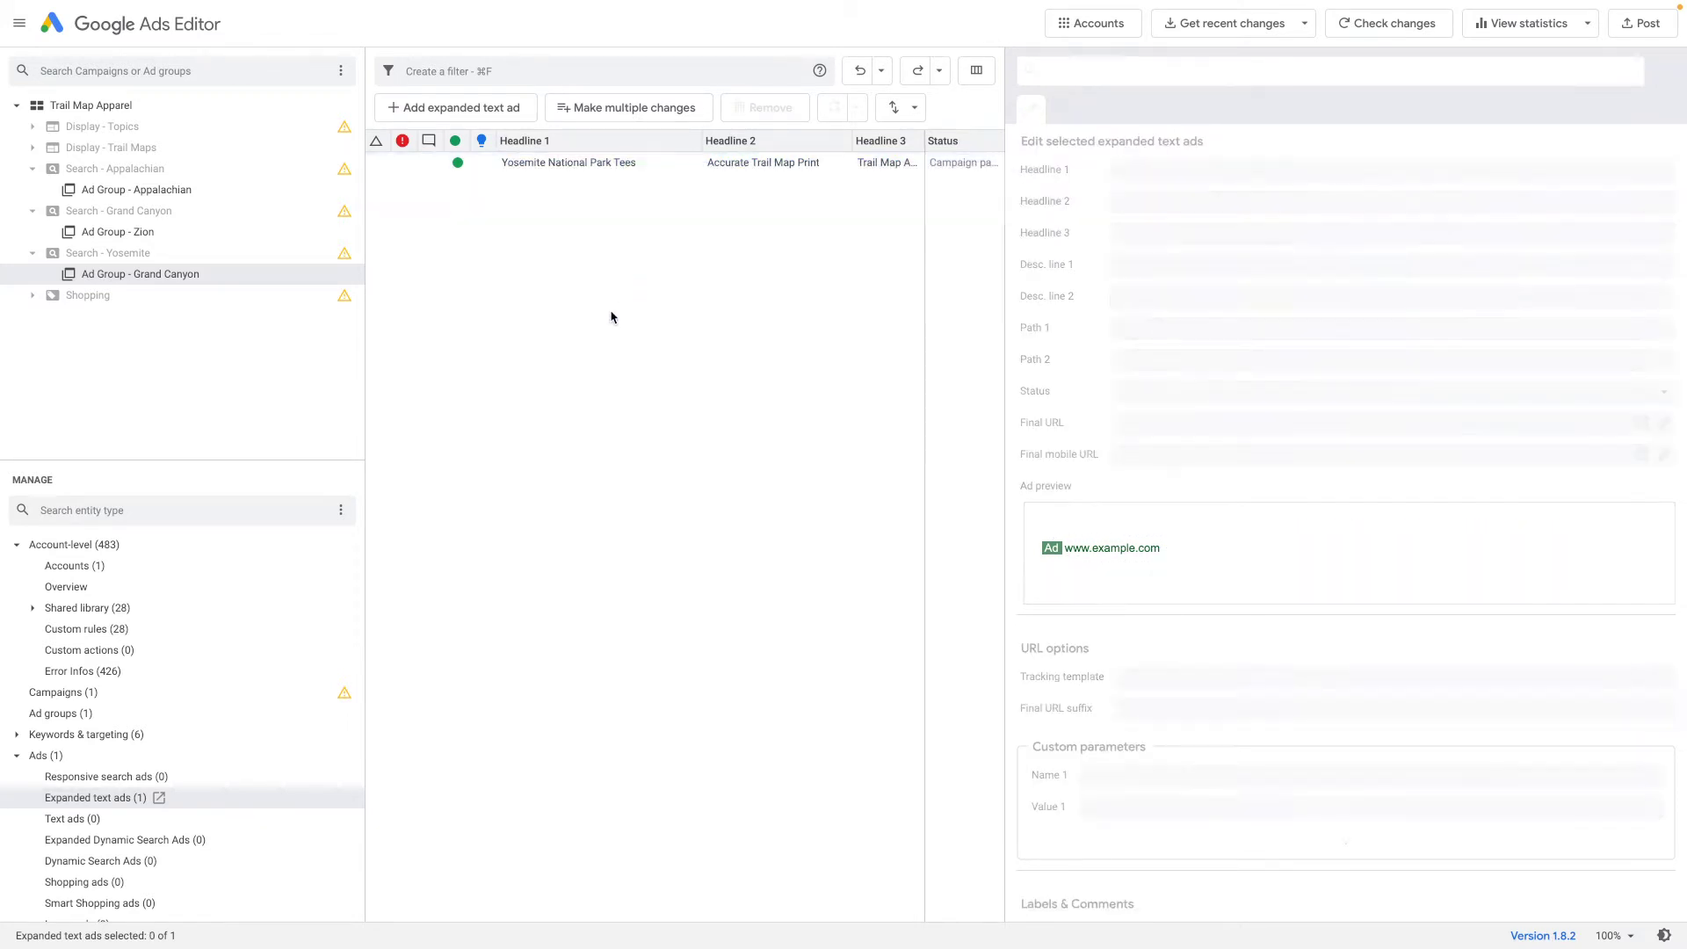
# Duplicate the Yosemite ad and make Headline 2 'Trail Map Apparel', keeping 'Accurate Trail Map Print' as Headline 3
pyautogui.click(634, 165)
pyautogui.press('super+v')
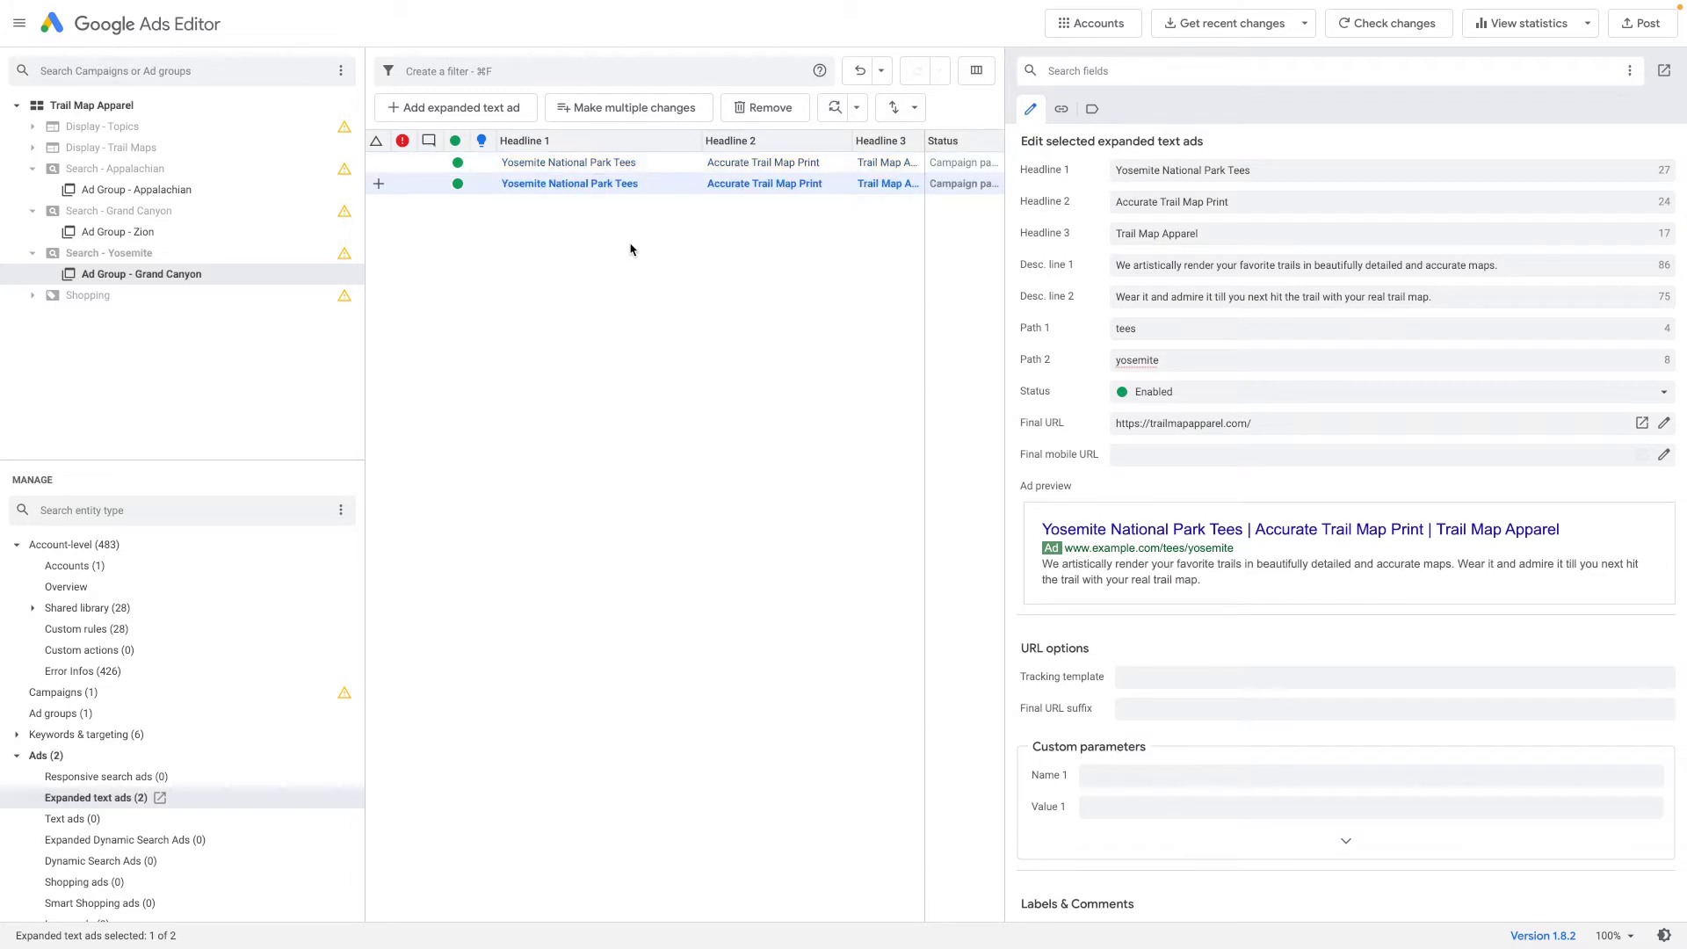
pyautogui.click(1253, 206)
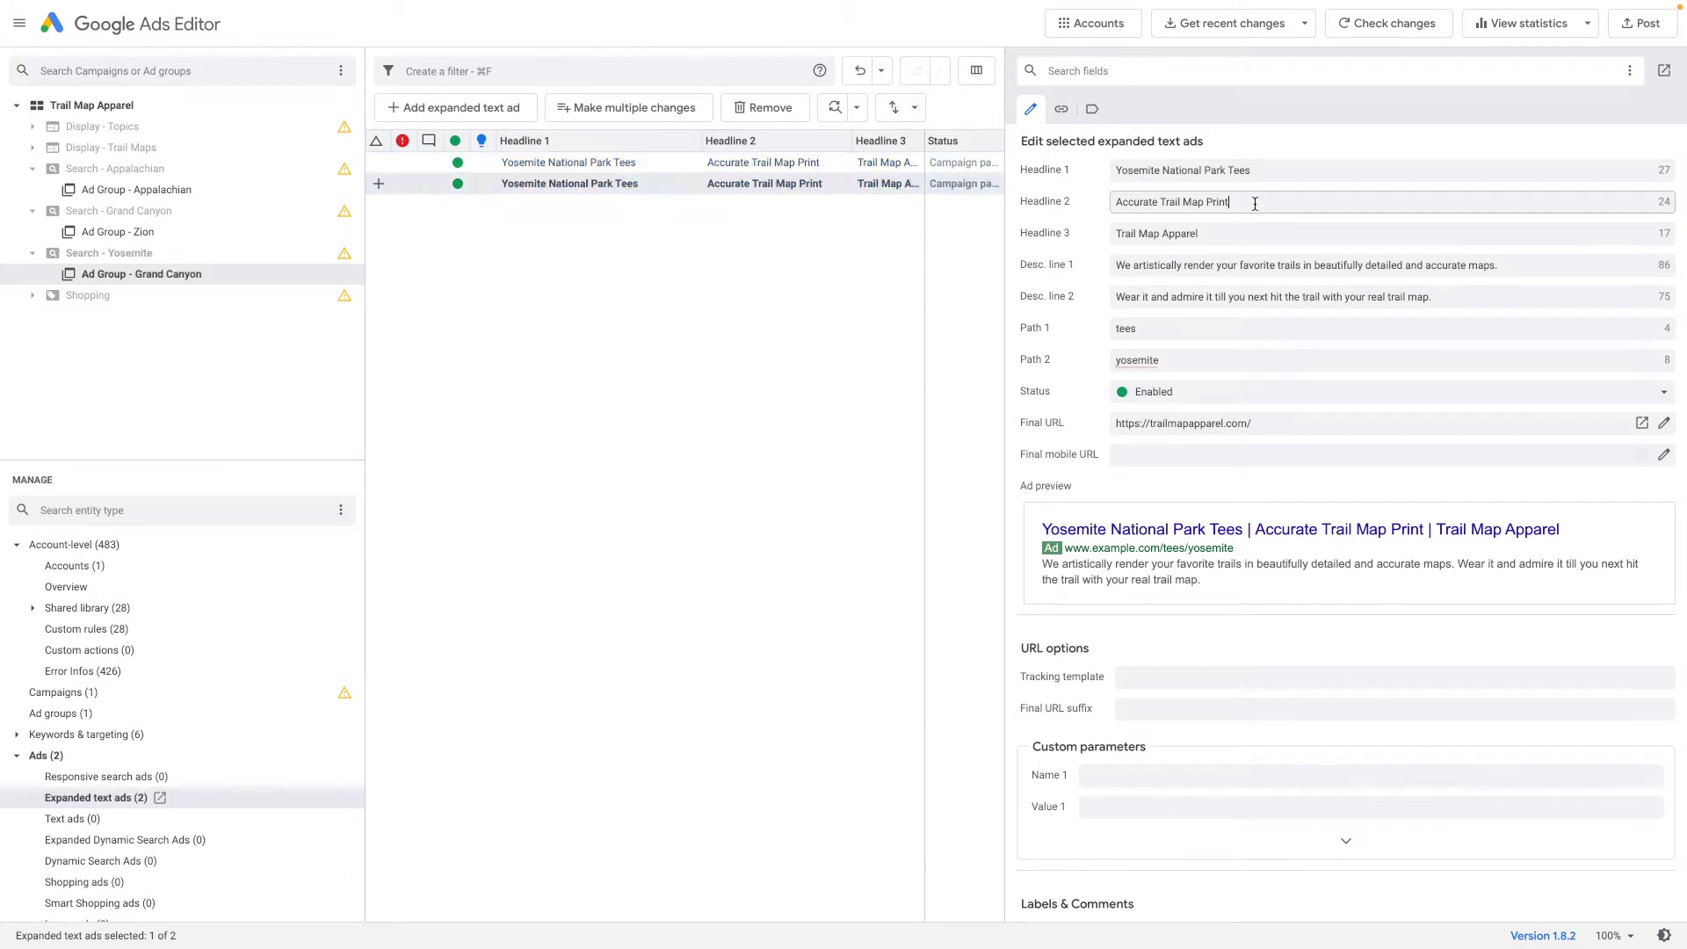
pyautogui.moveTo(1253, 206); pyautogui.dragTo(1051, 203)
pyautogui.hotkey('ctrl', 'c')
pyautogui.press('BackSpace')
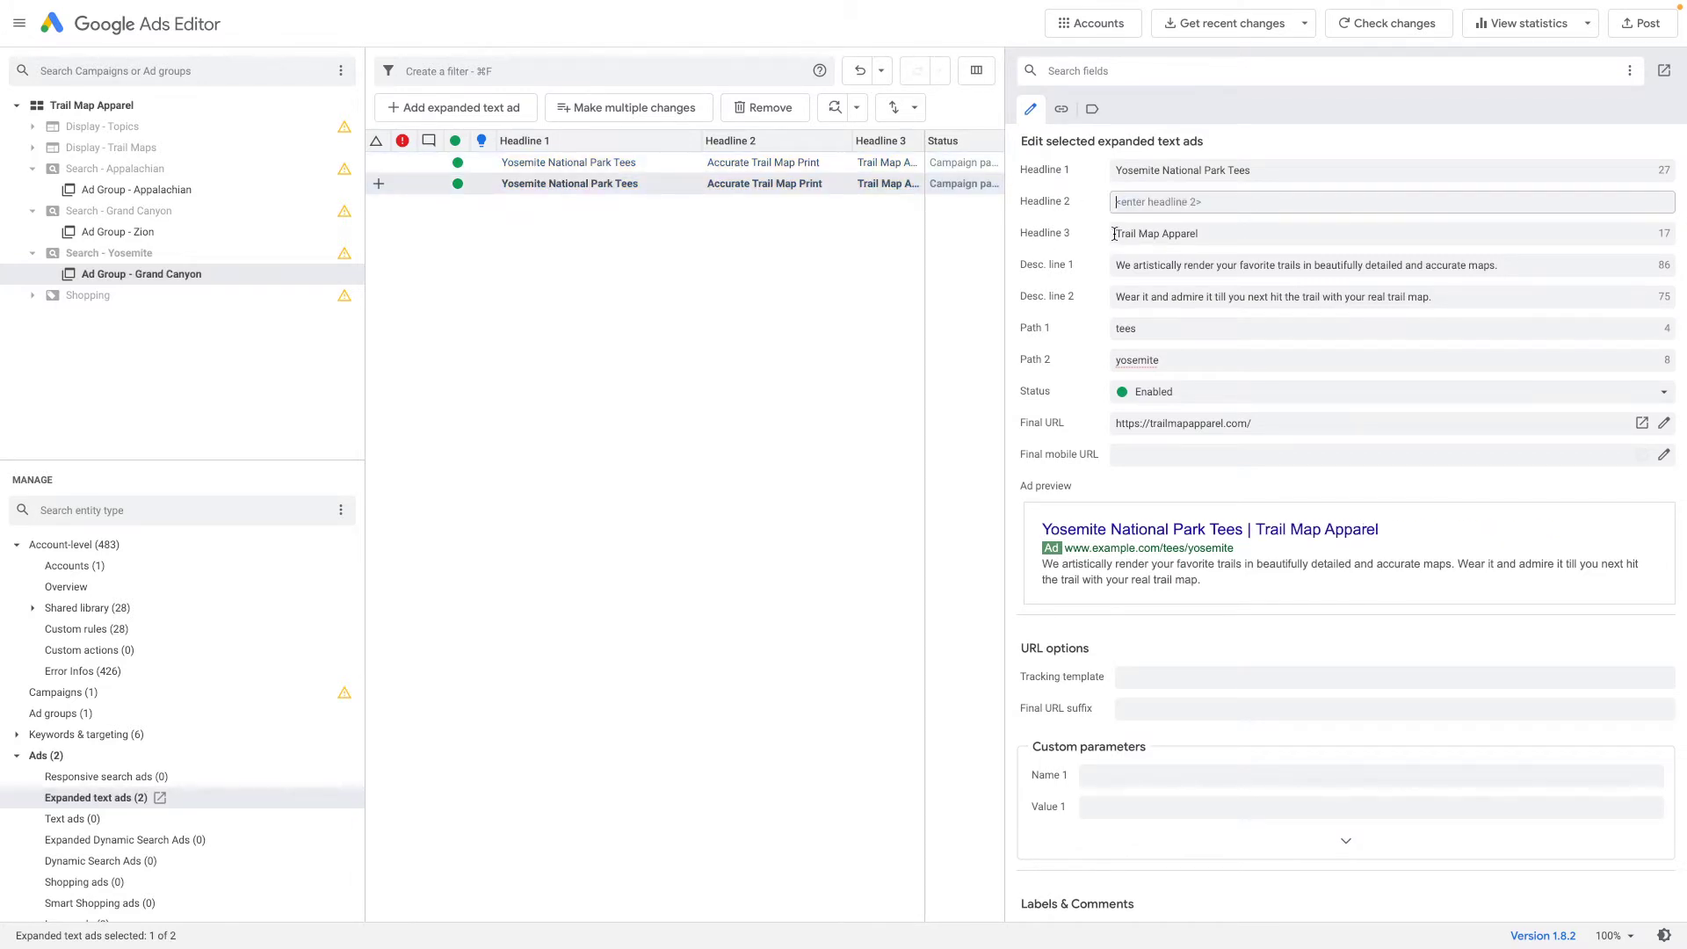
pyautogui.press('Tab')
pyautogui.press('super+a')
pyautogui.press('Left')
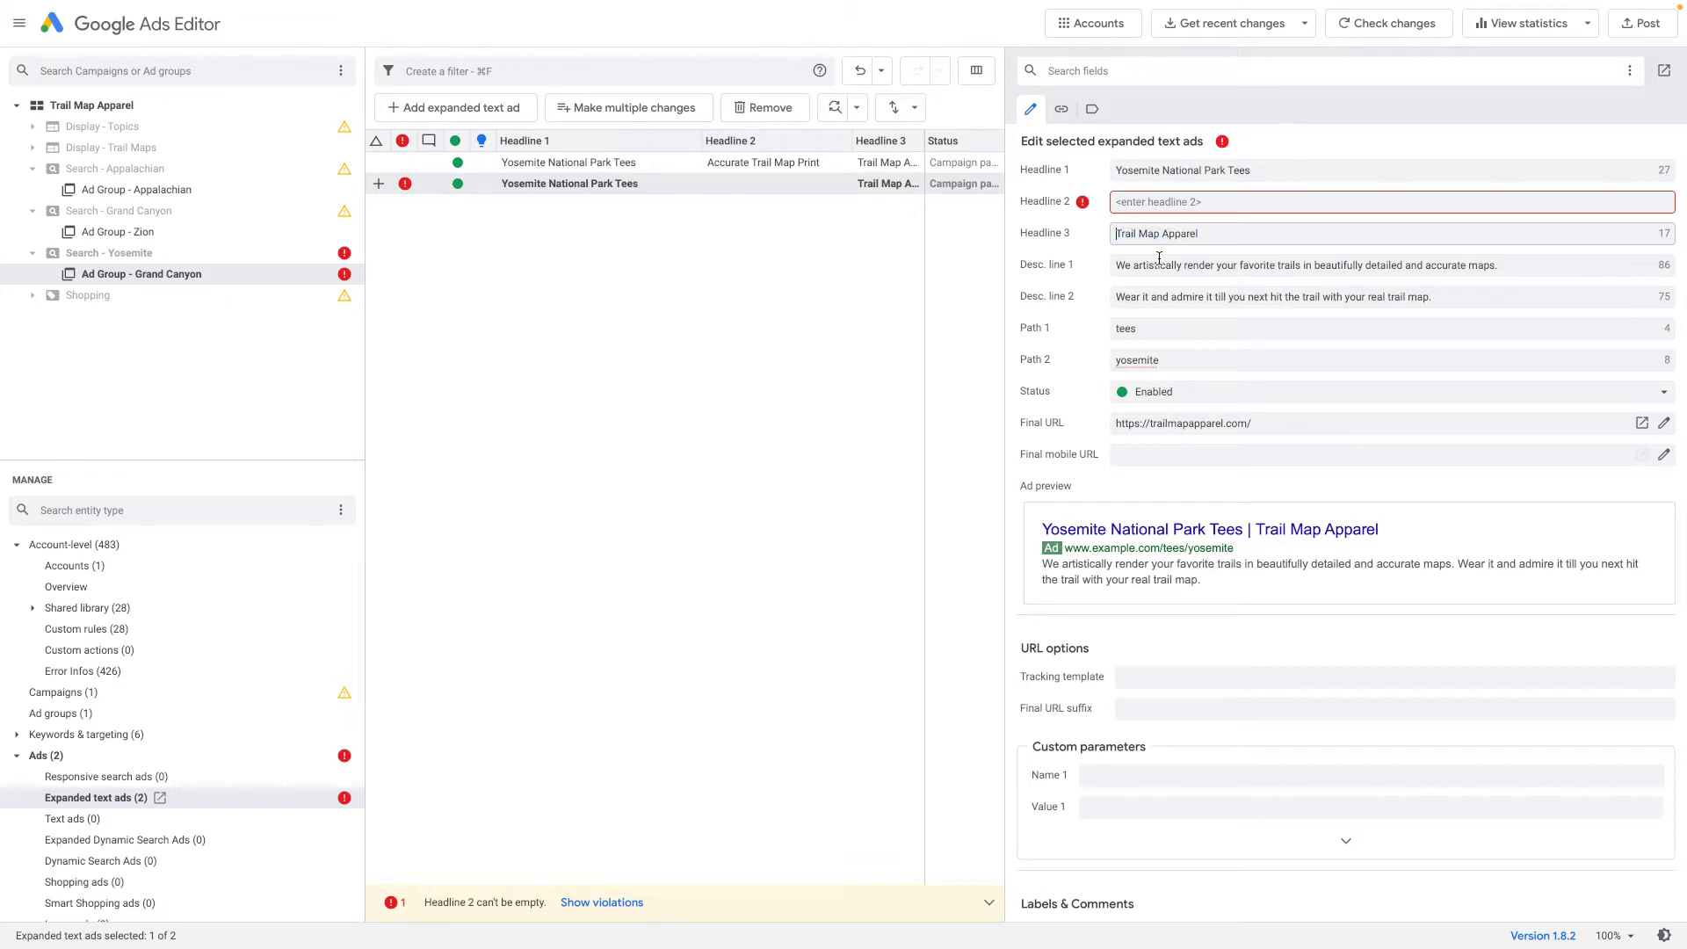
pyautogui.hotkey('ctrl', 'v')
pyautogui.hotkey('shift', 'End')
pyautogui.press('super+c')
pyautogui.press('Delete')
pyautogui.hotkey('shift', 'Tab')
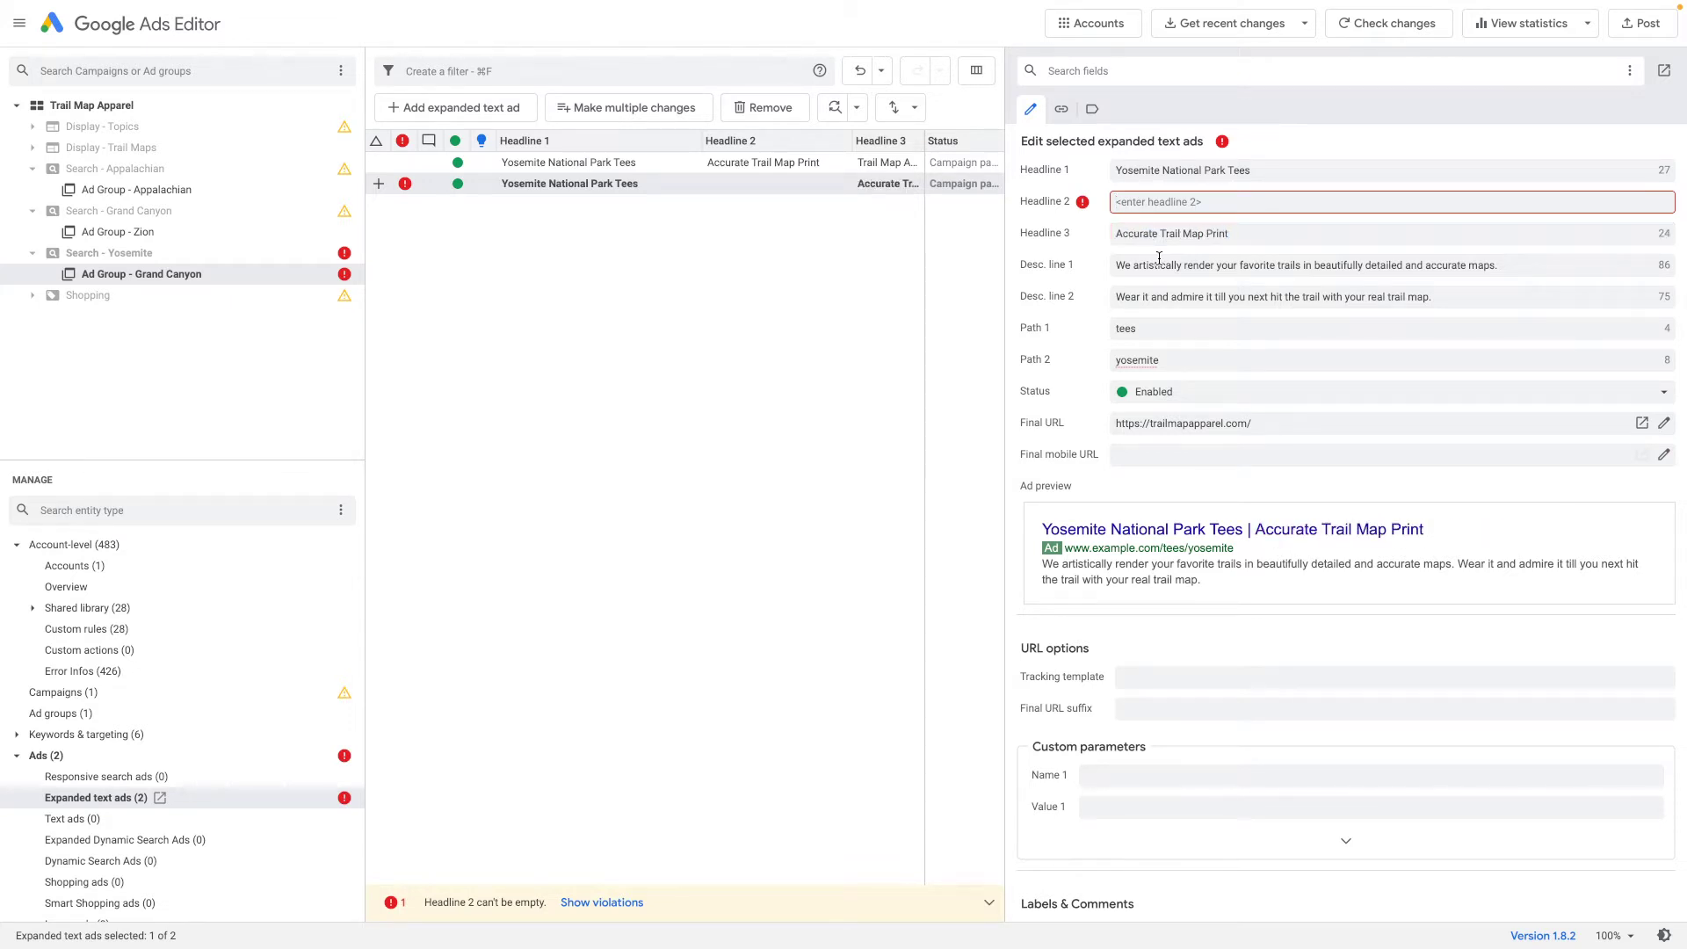
pyautogui.press('super+v')
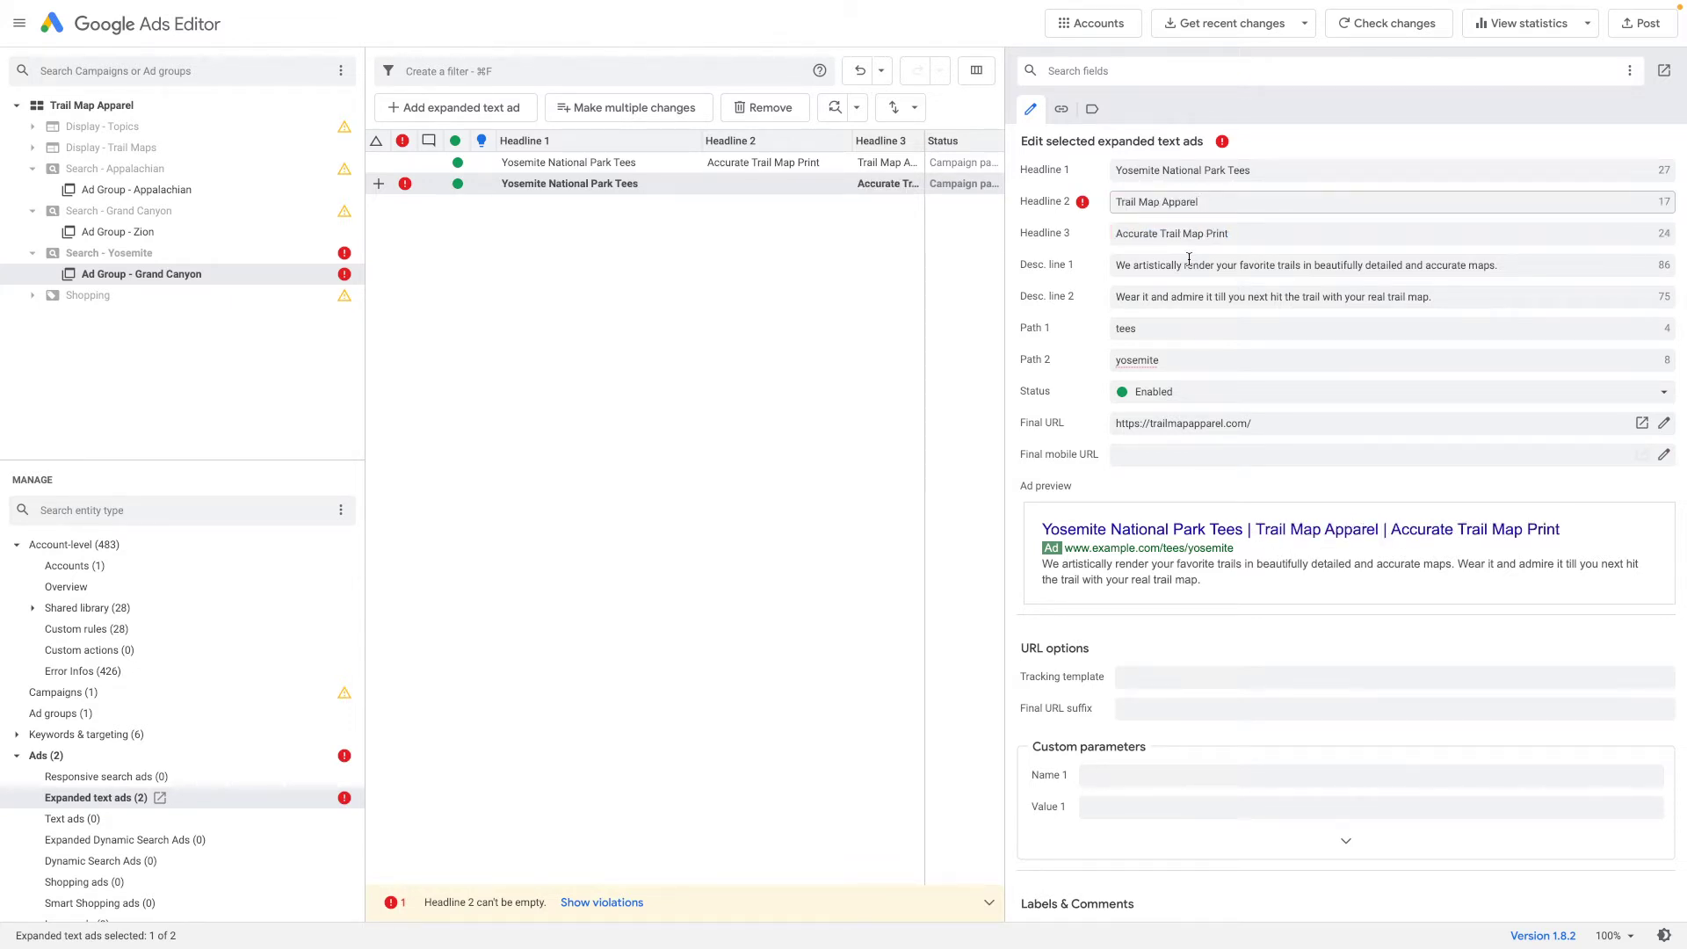
# Swap the copied ad's description line 1 and description line 2
pyautogui.click(1183, 264)
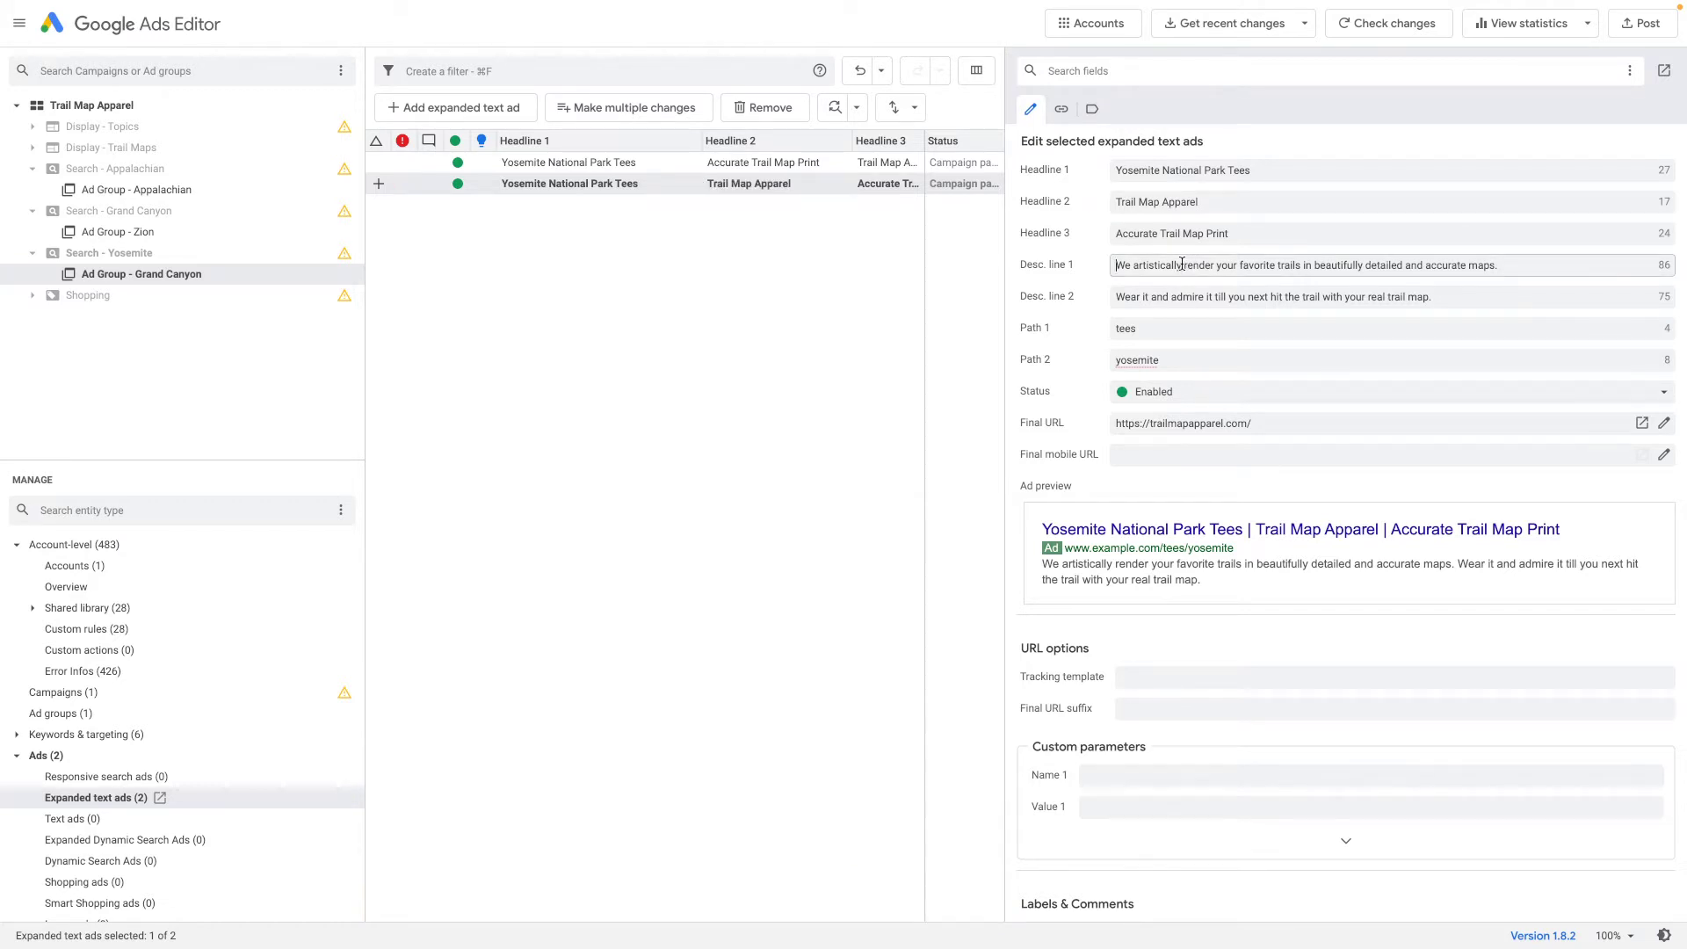
pyautogui.press('super+a')
pyautogui.press('Delete')
pyautogui.press('Tab')
pyautogui.press('super+c')
pyautogui.press('Left')
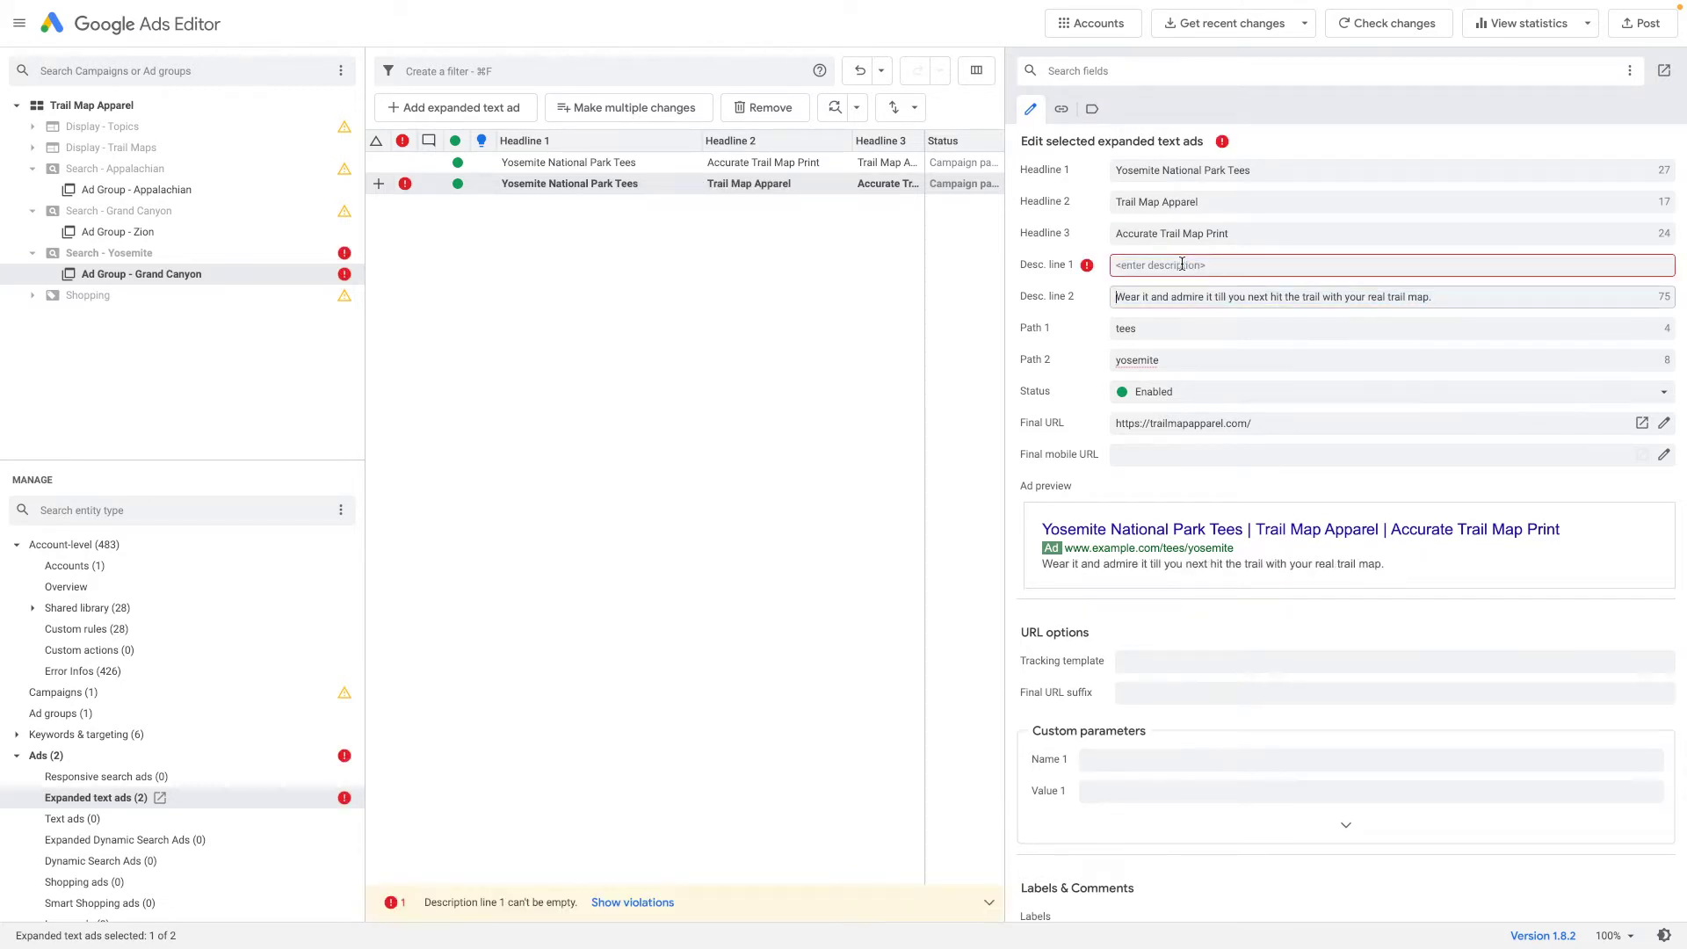
pyautogui.write('We artistically render your favorite trails in beautifully detailed and accurate maps.')
pyautogui.hotkey('shift', 'End')
pyautogui.press('Delete')
pyautogui.hotkey('shift', 'Tab')
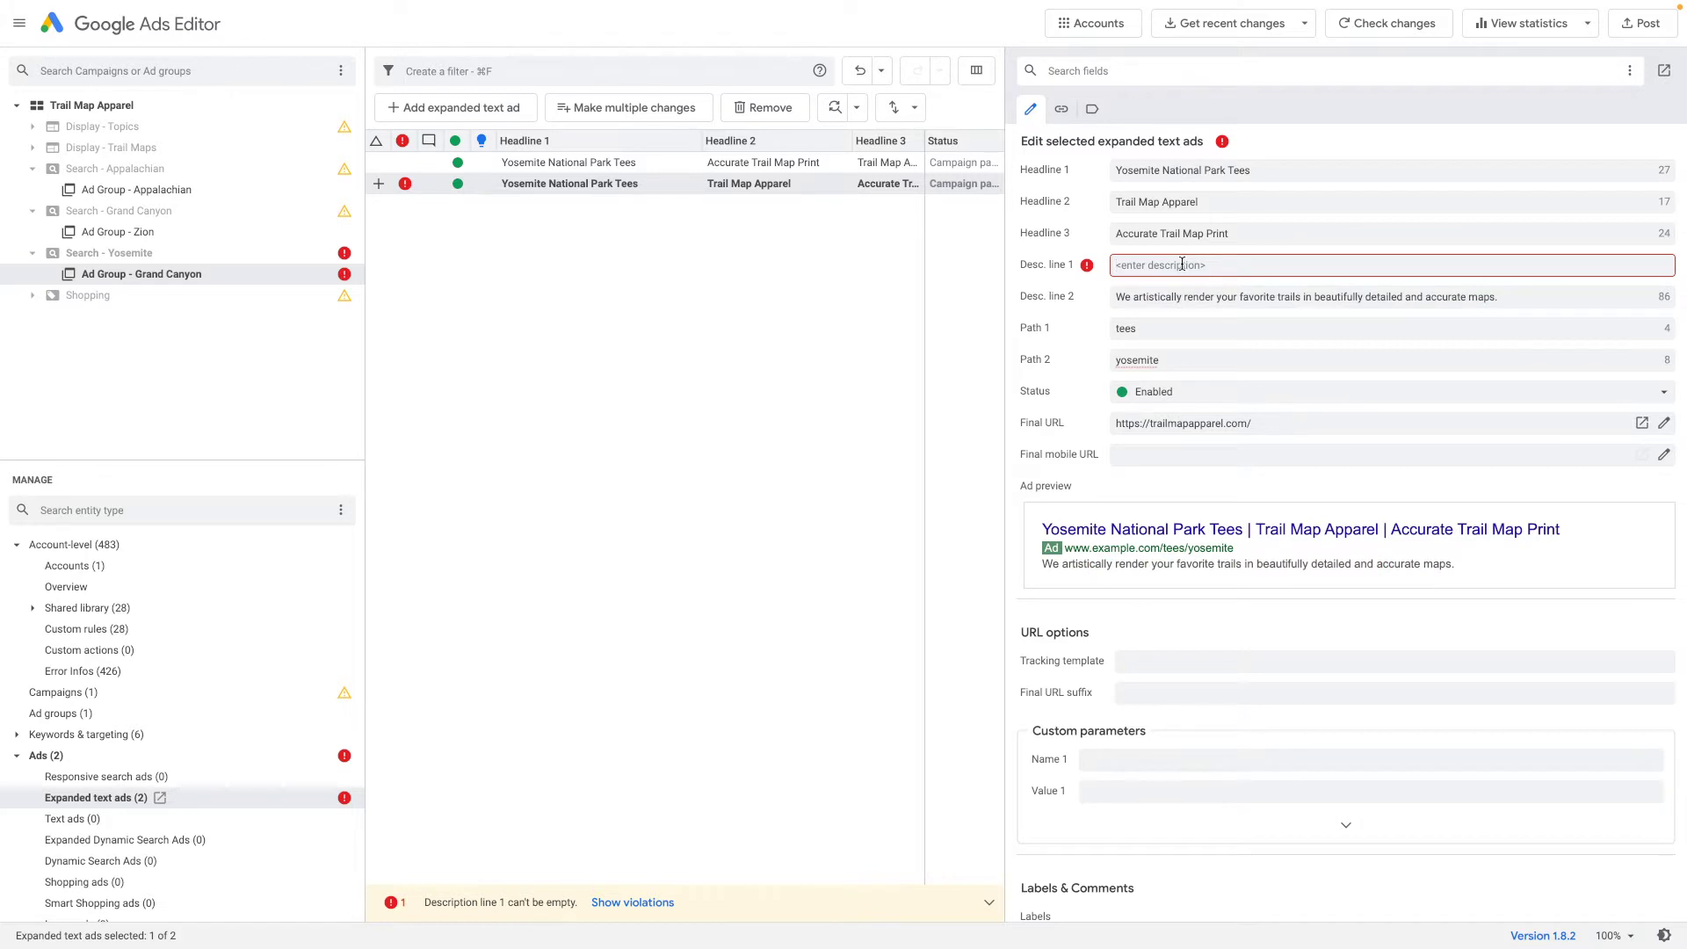
pyautogui.press('super+v')
pyautogui.press('Tab')
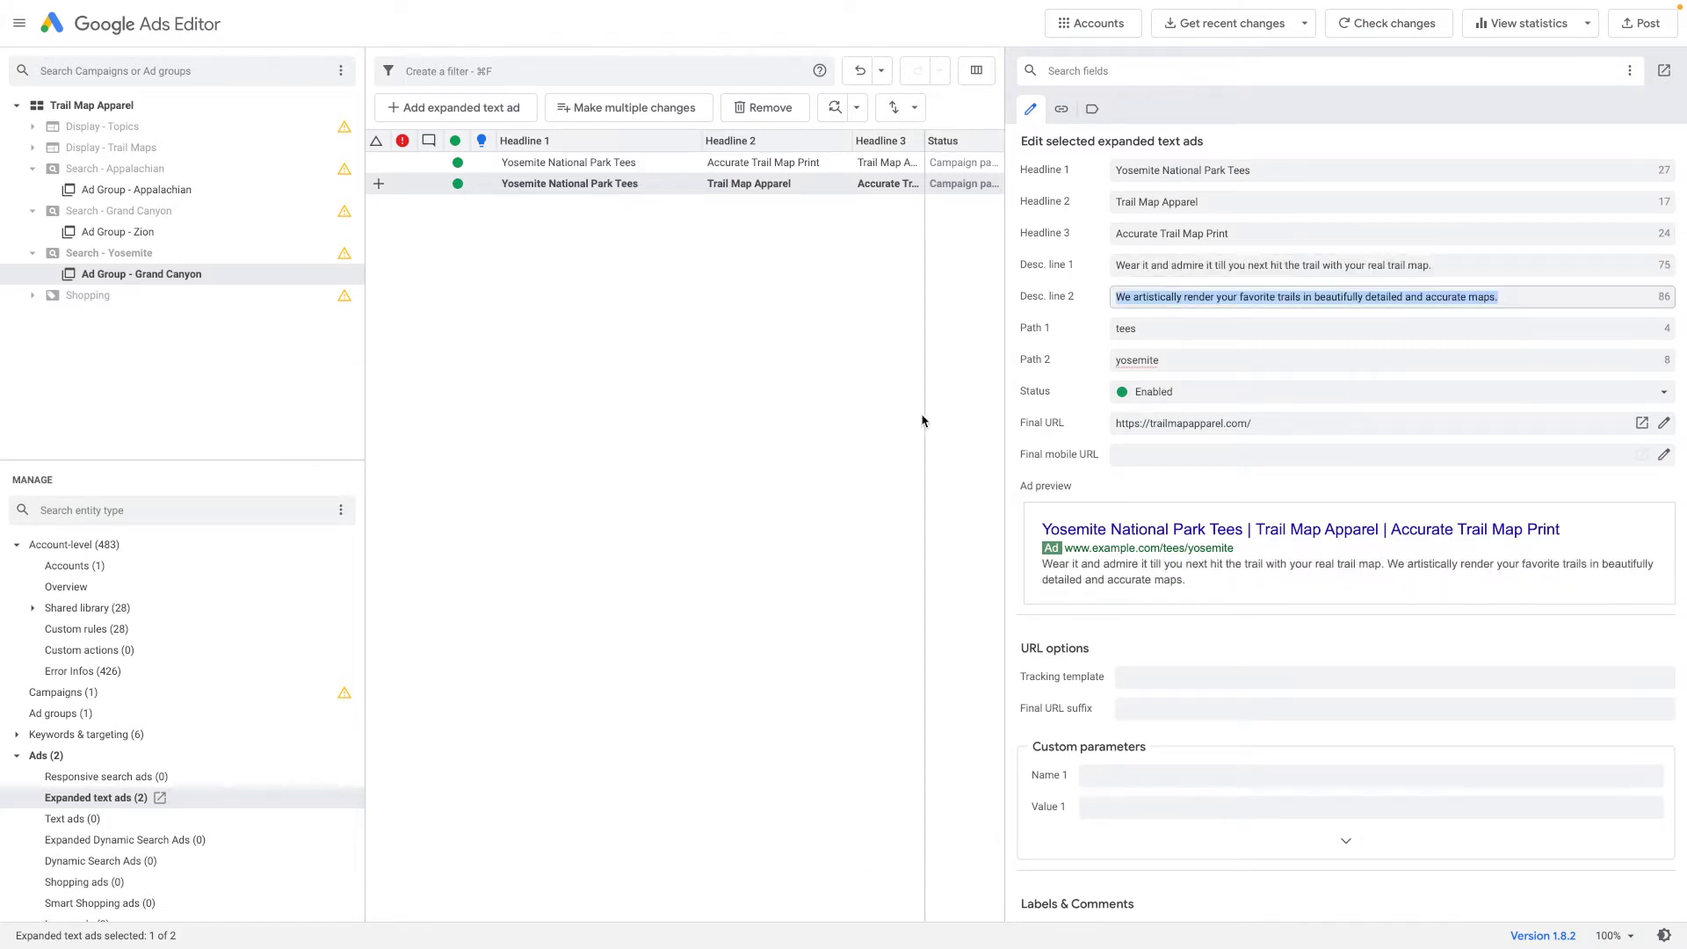
# Review the copied ad's final URL
pyautogui.click(1269, 421)
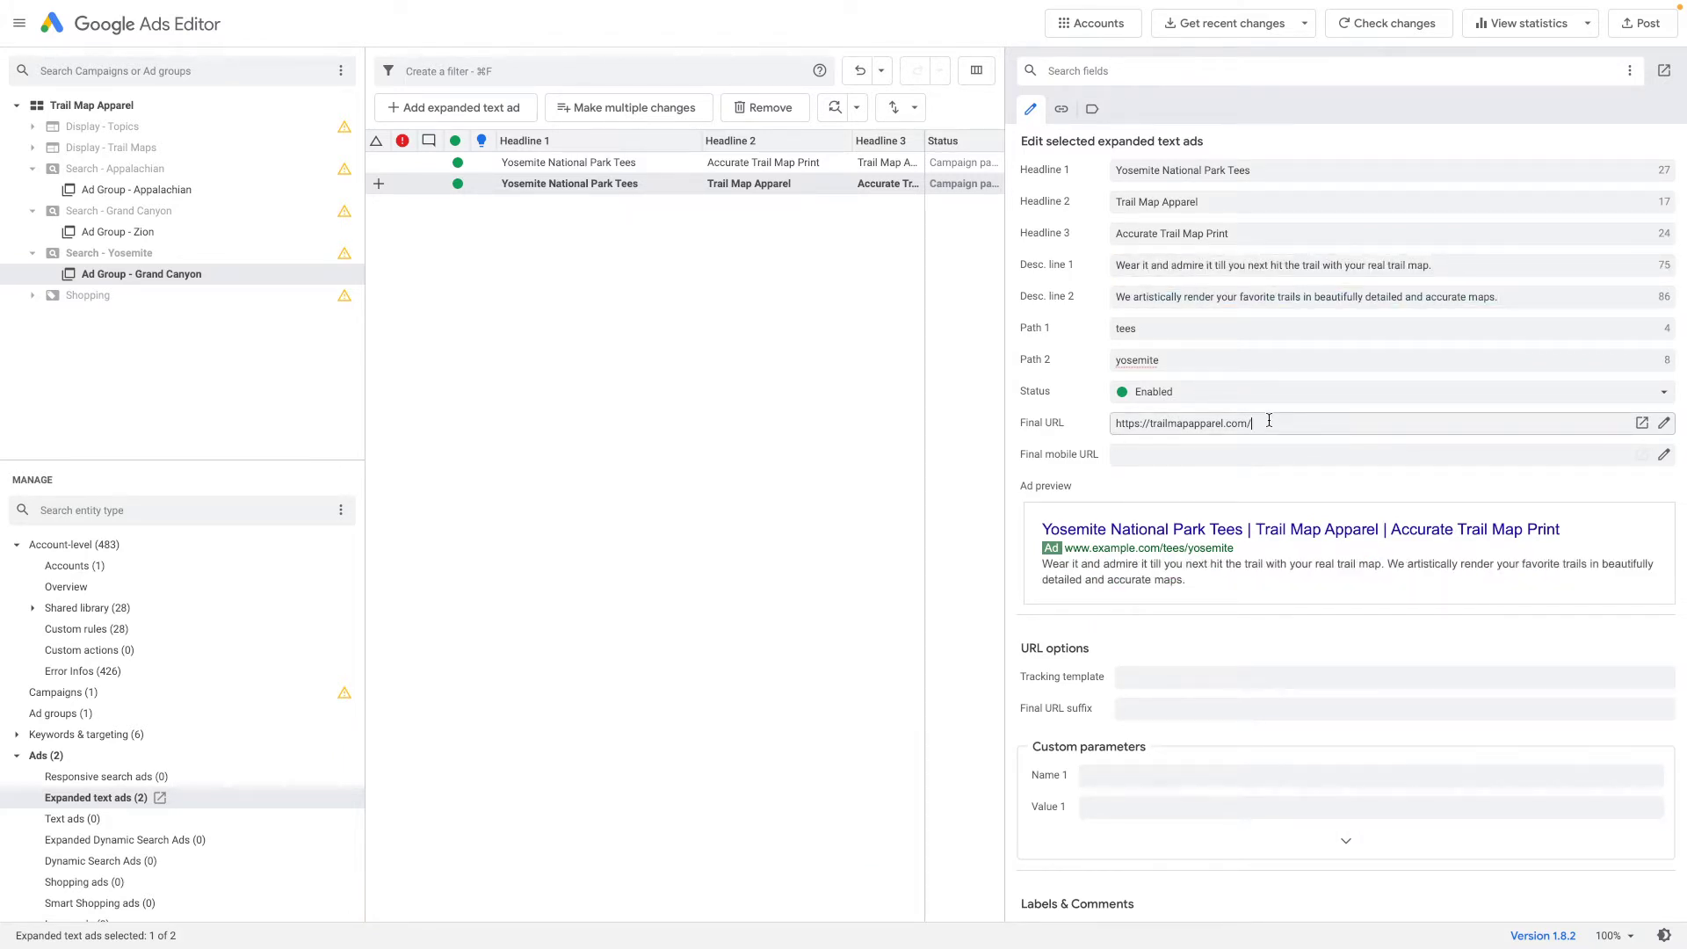
pyautogui.scroll(-3, 1269, 419)
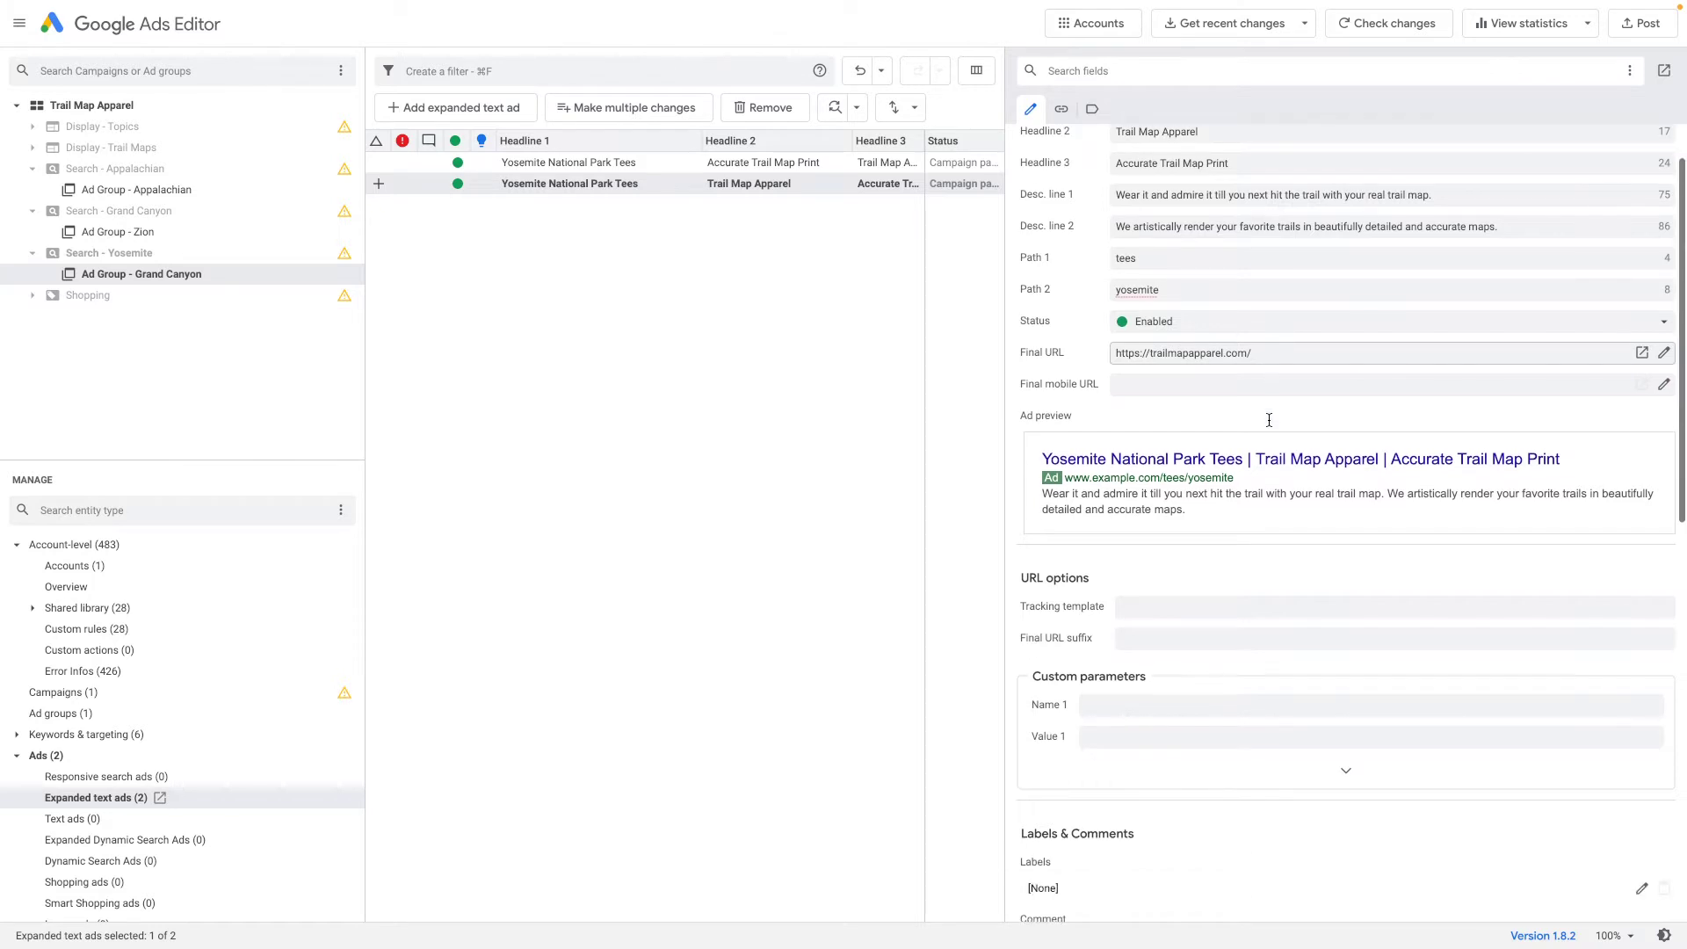
pyautogui.scroll(3, 1269, 418)
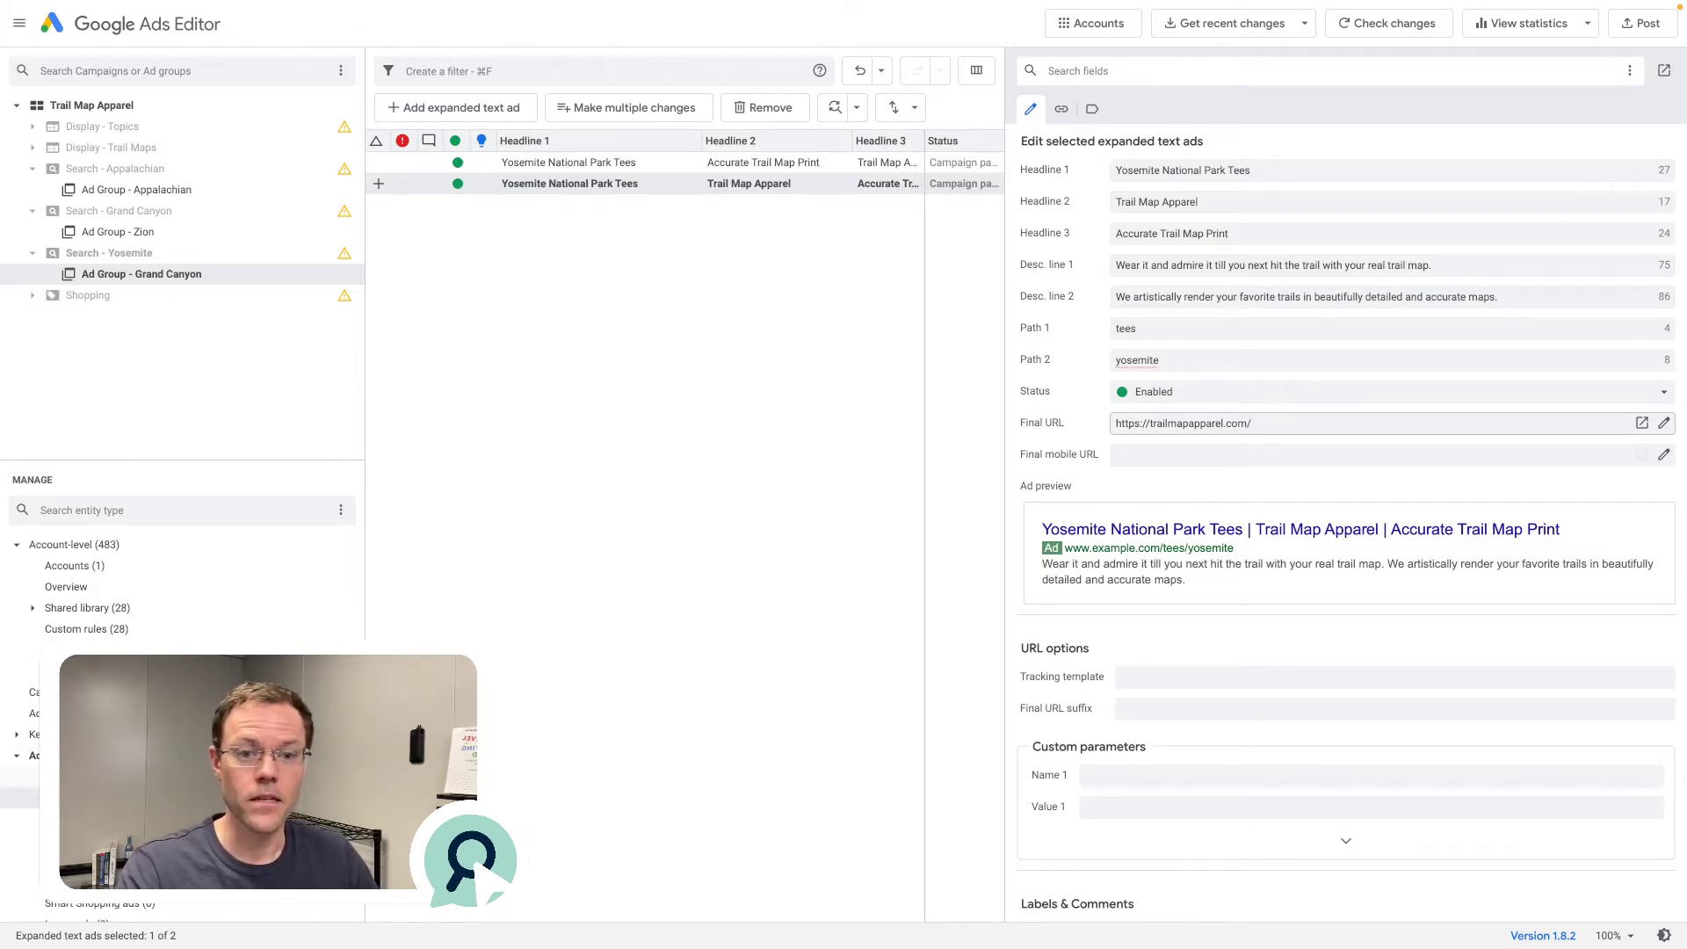
# Create a responsive search ad in the list with headlines Type, More and Even More
pyautogui.click(96, 777)
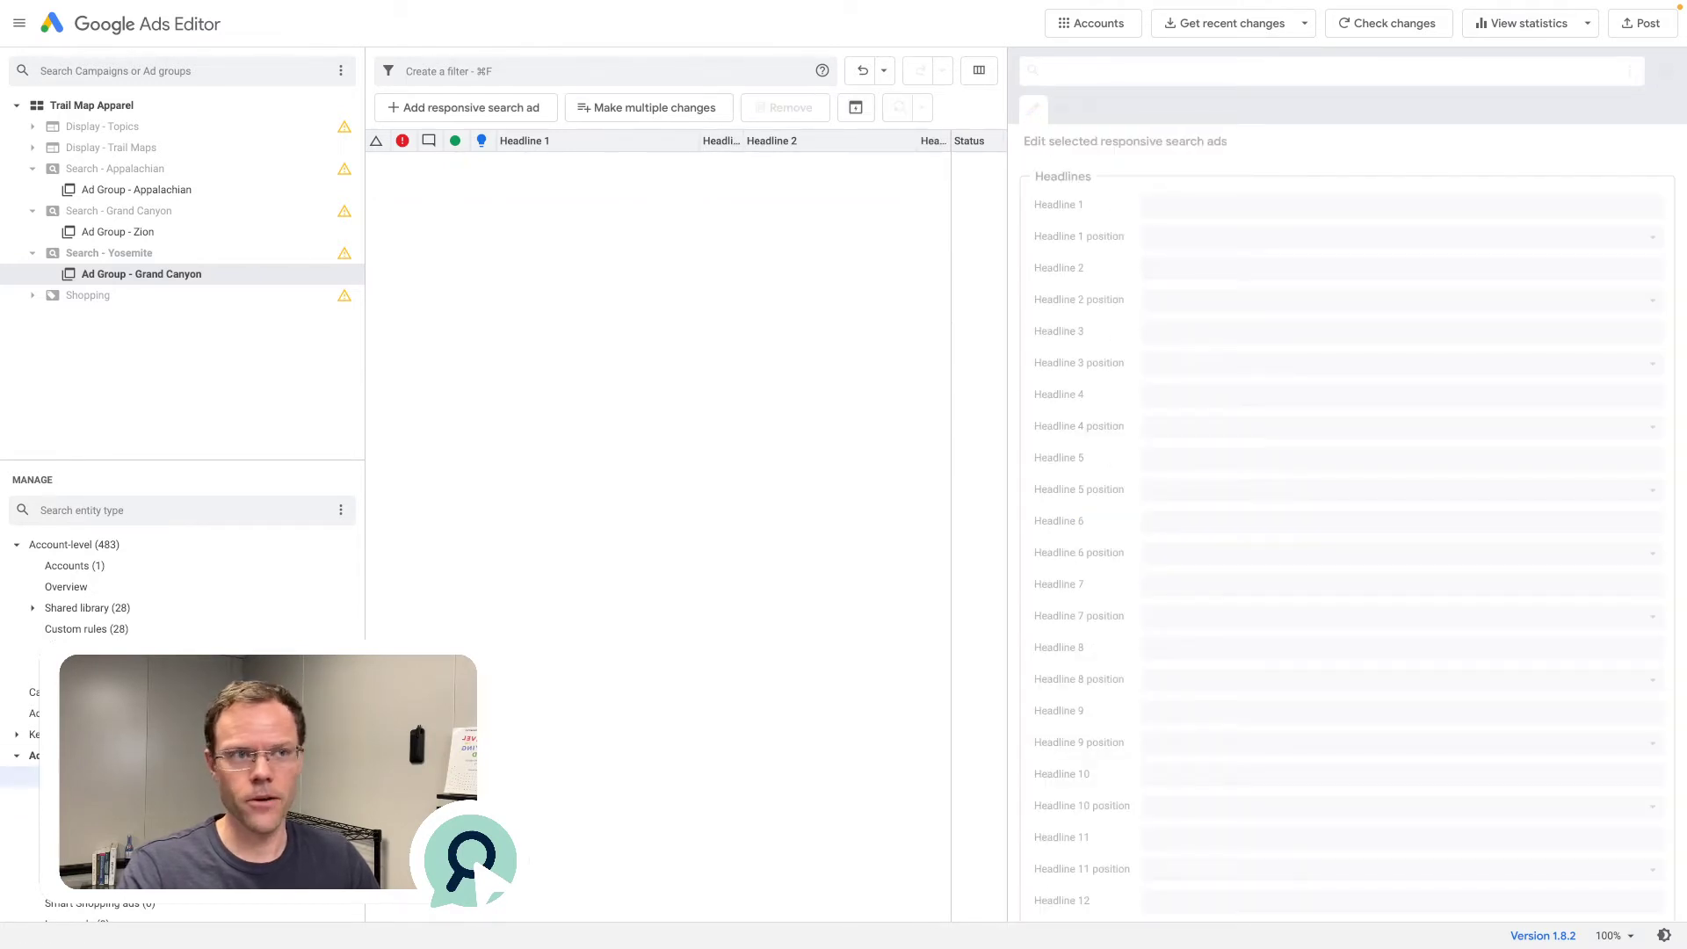
pyautogui.click(485, 112)
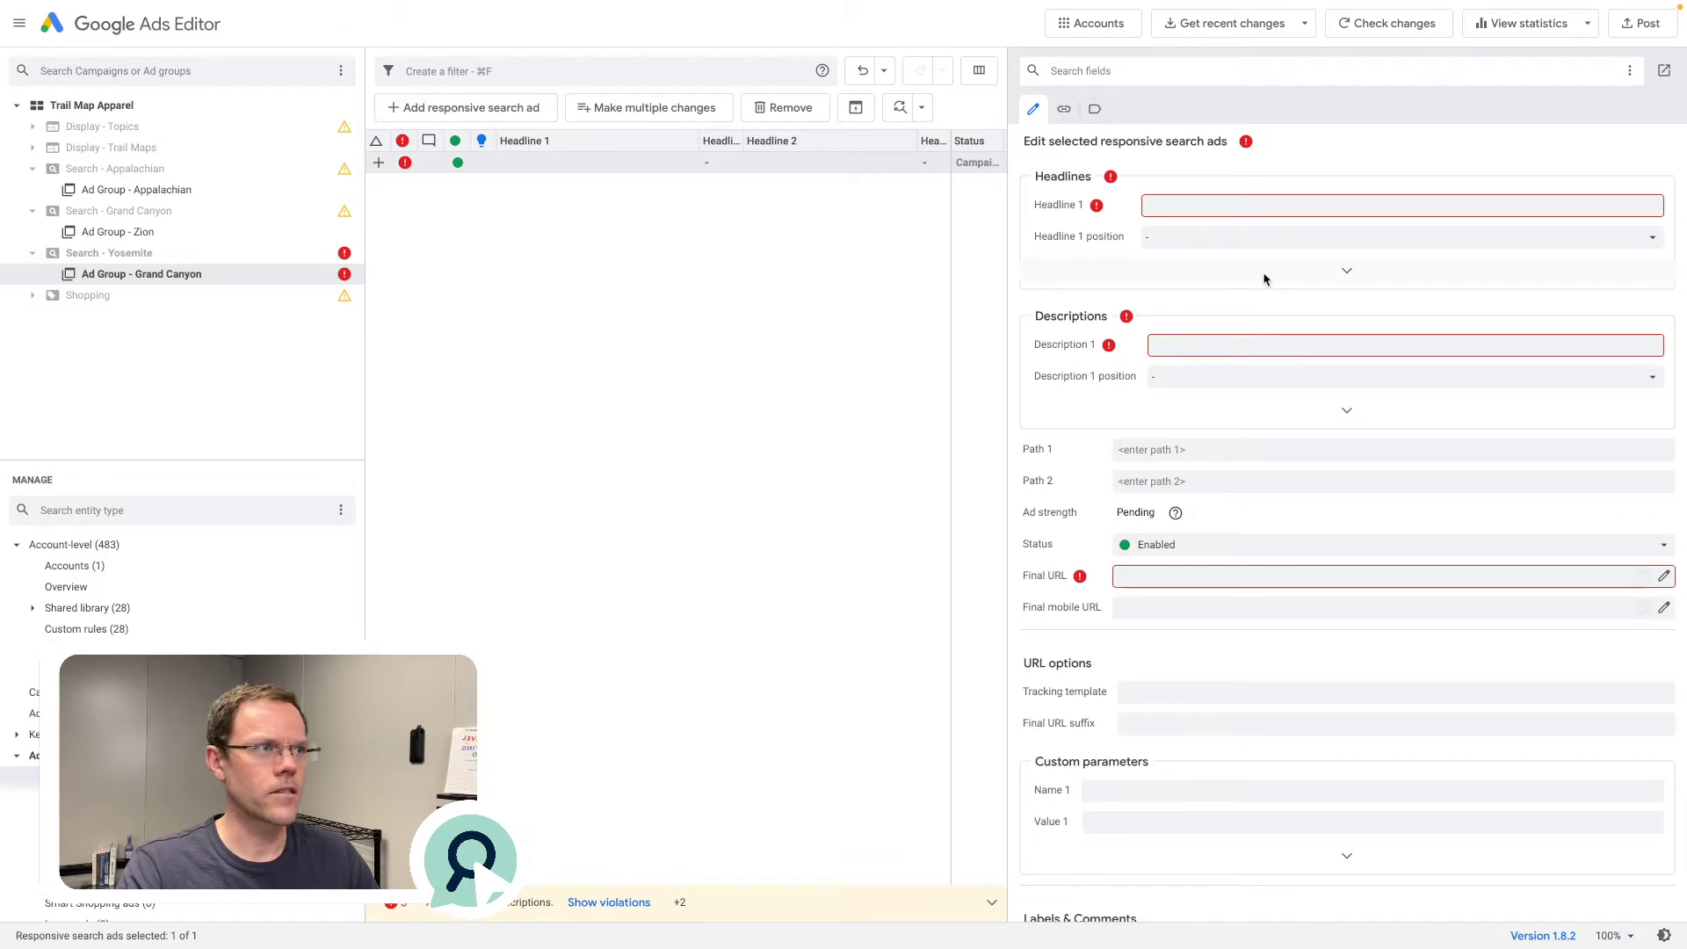
pyautogui.write('Type')
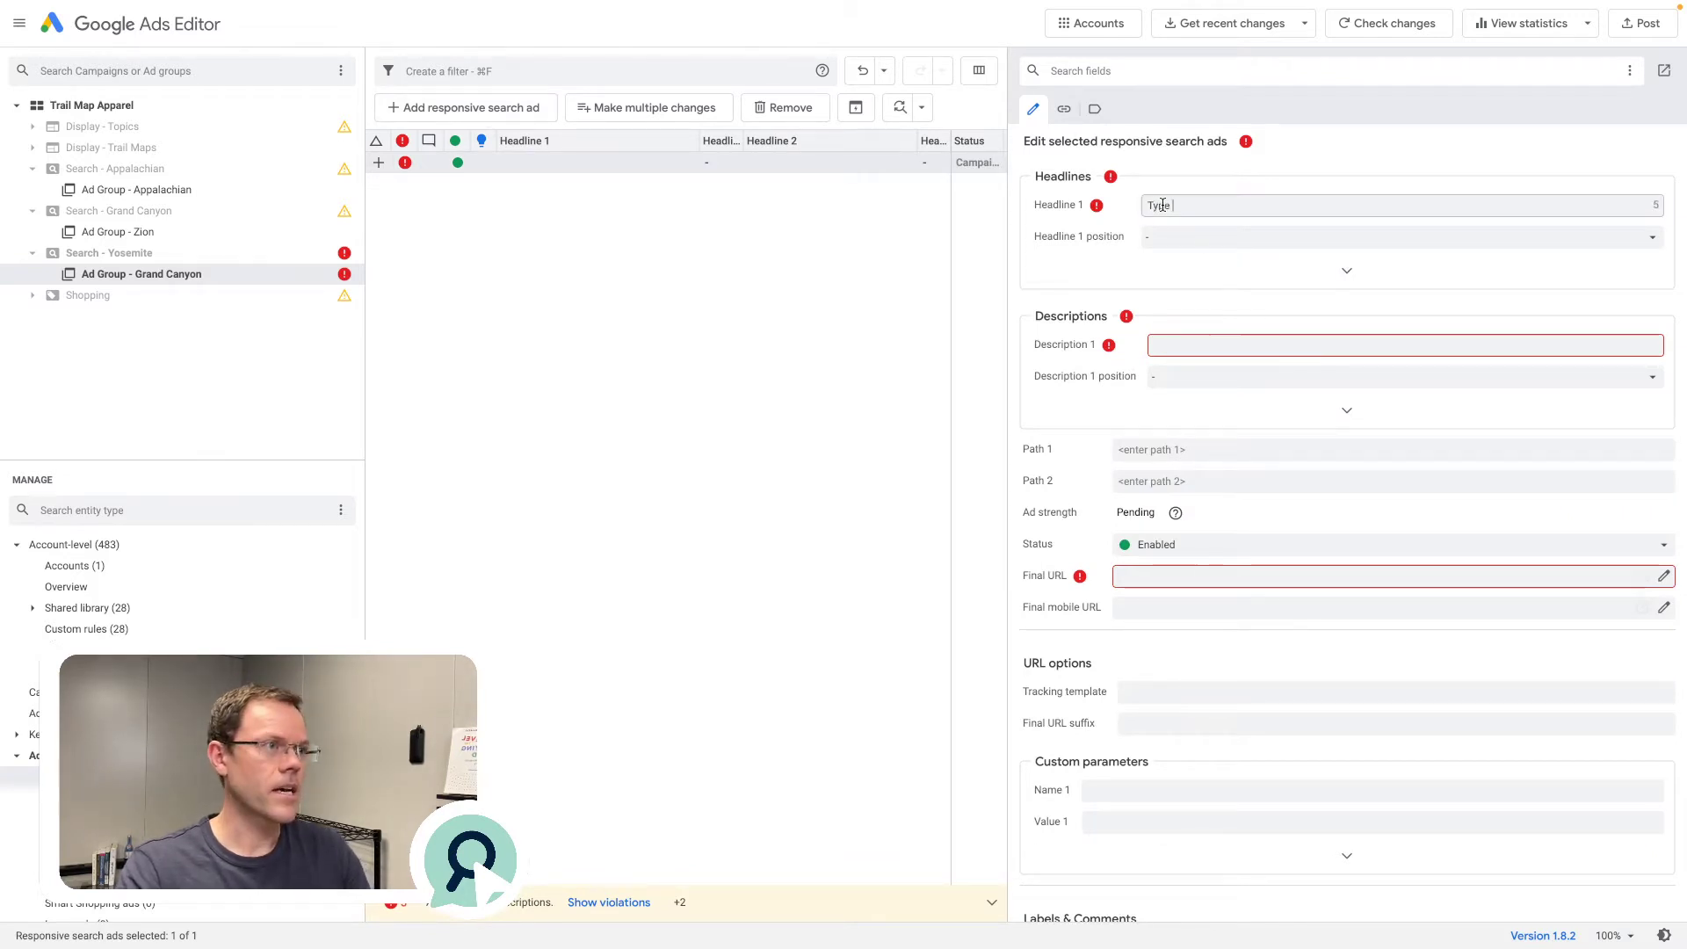
pyautogui.press('Tab')
pyautogui.press('Tab')
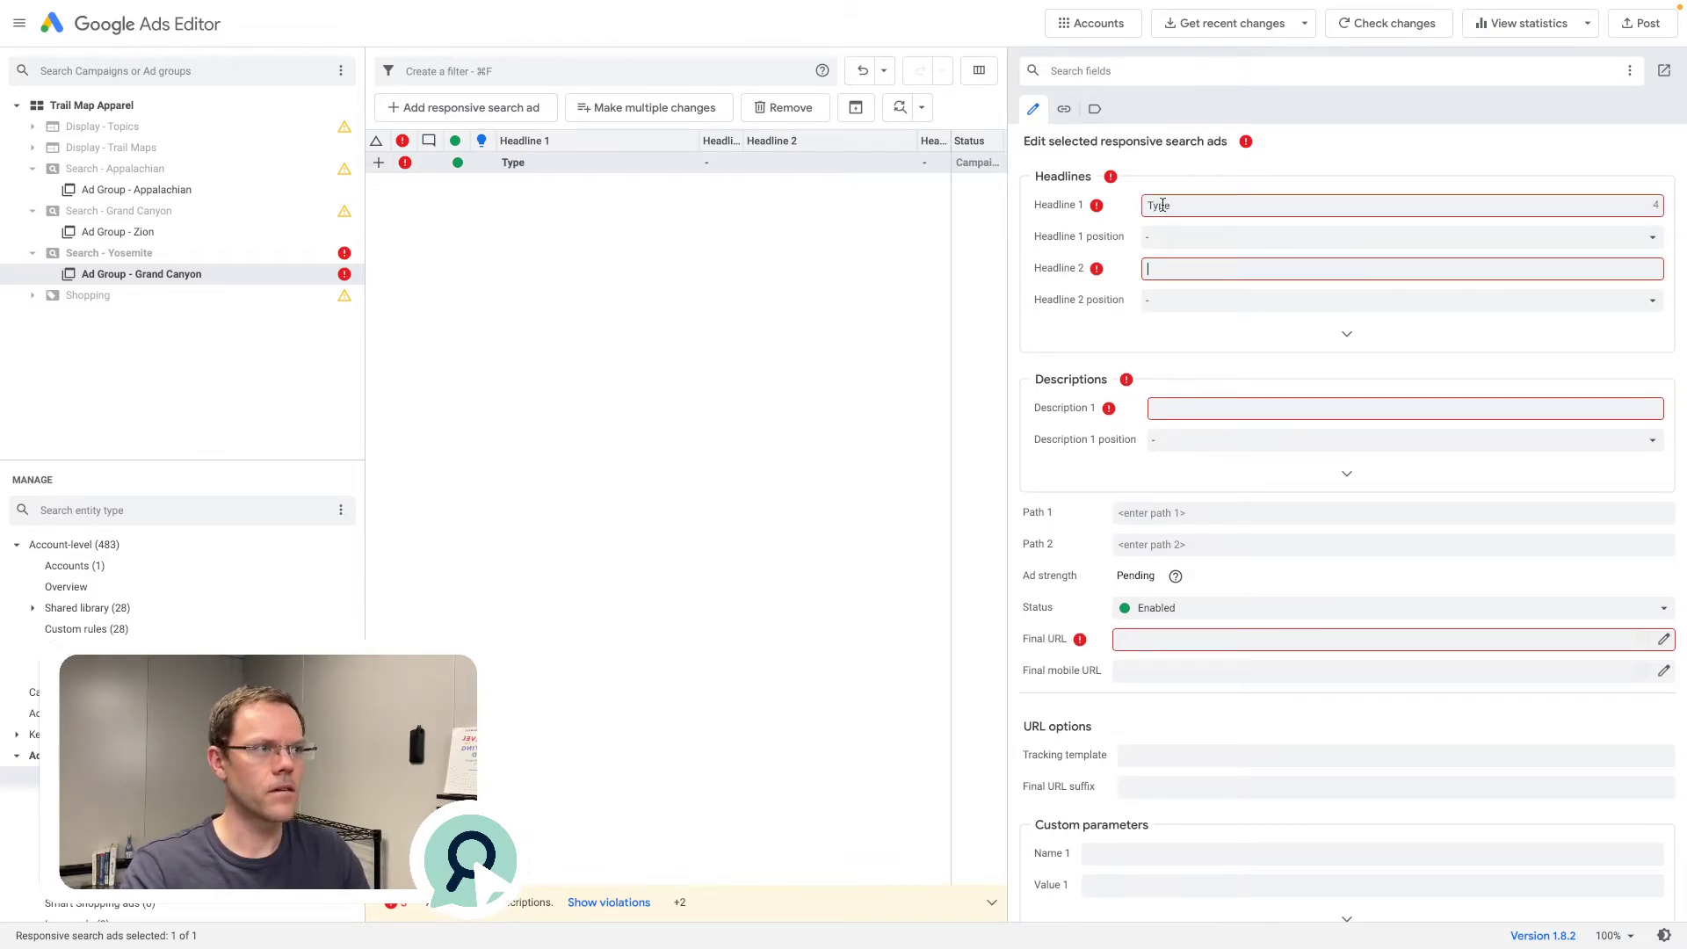
pyautogui.write('More')
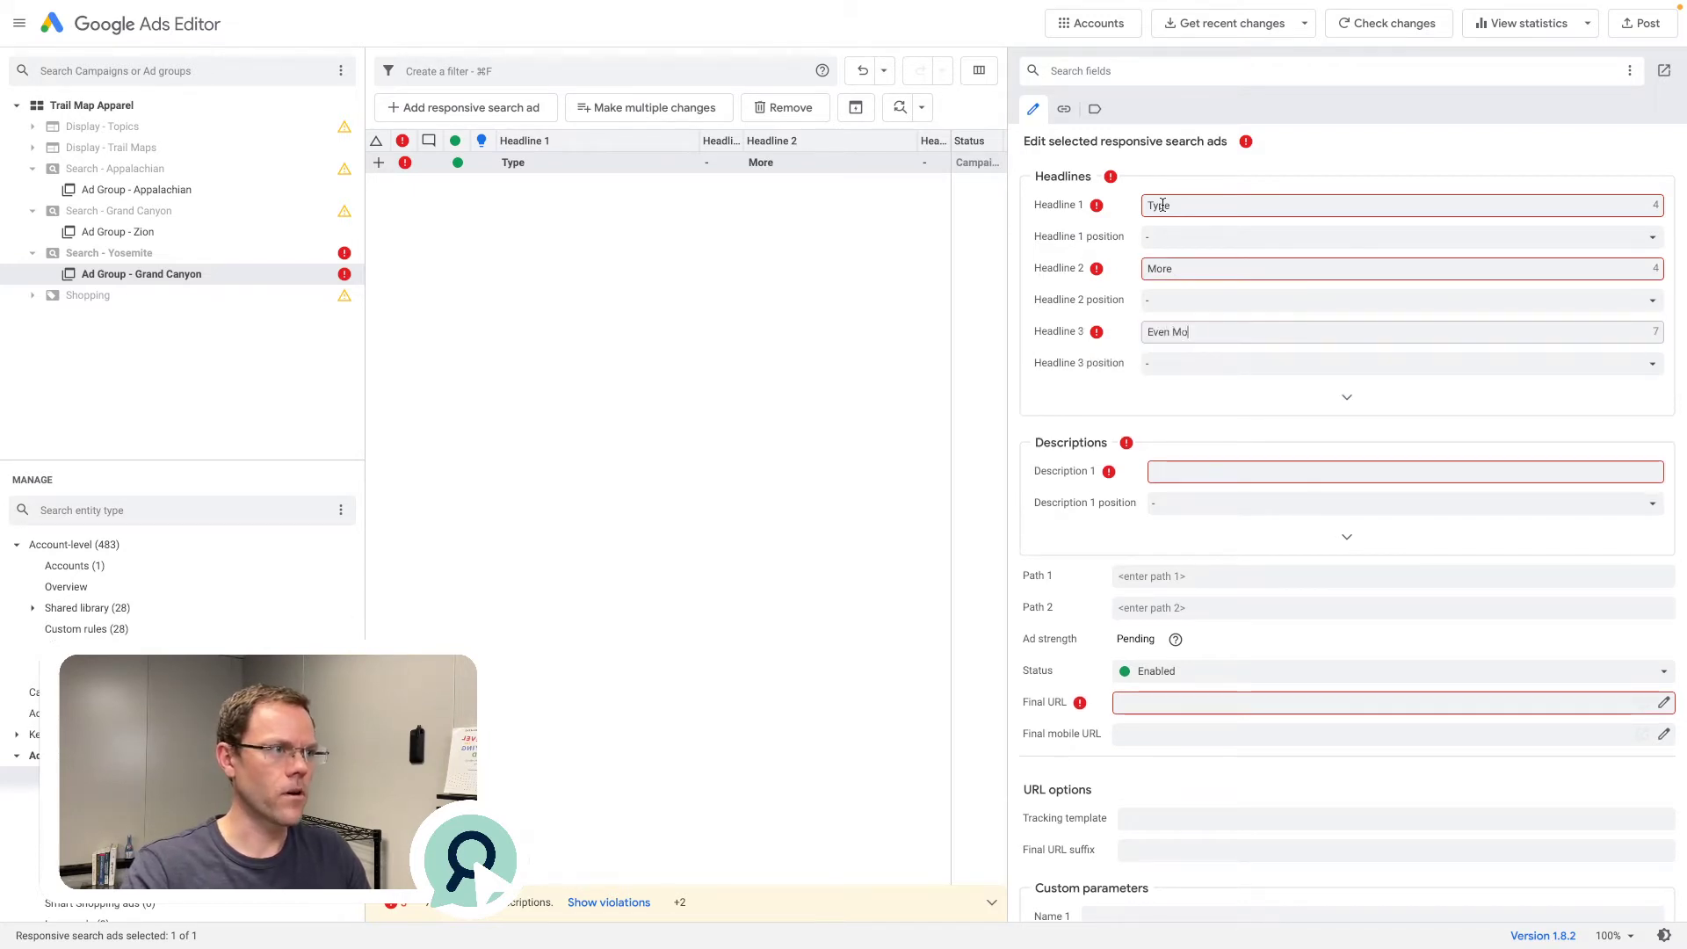
pyautogui.write('re')
pyautogui.press('Tab')
pyautogui.press('Tab')
pyautogui.press('Tab')
pyautogui.press('Tab')
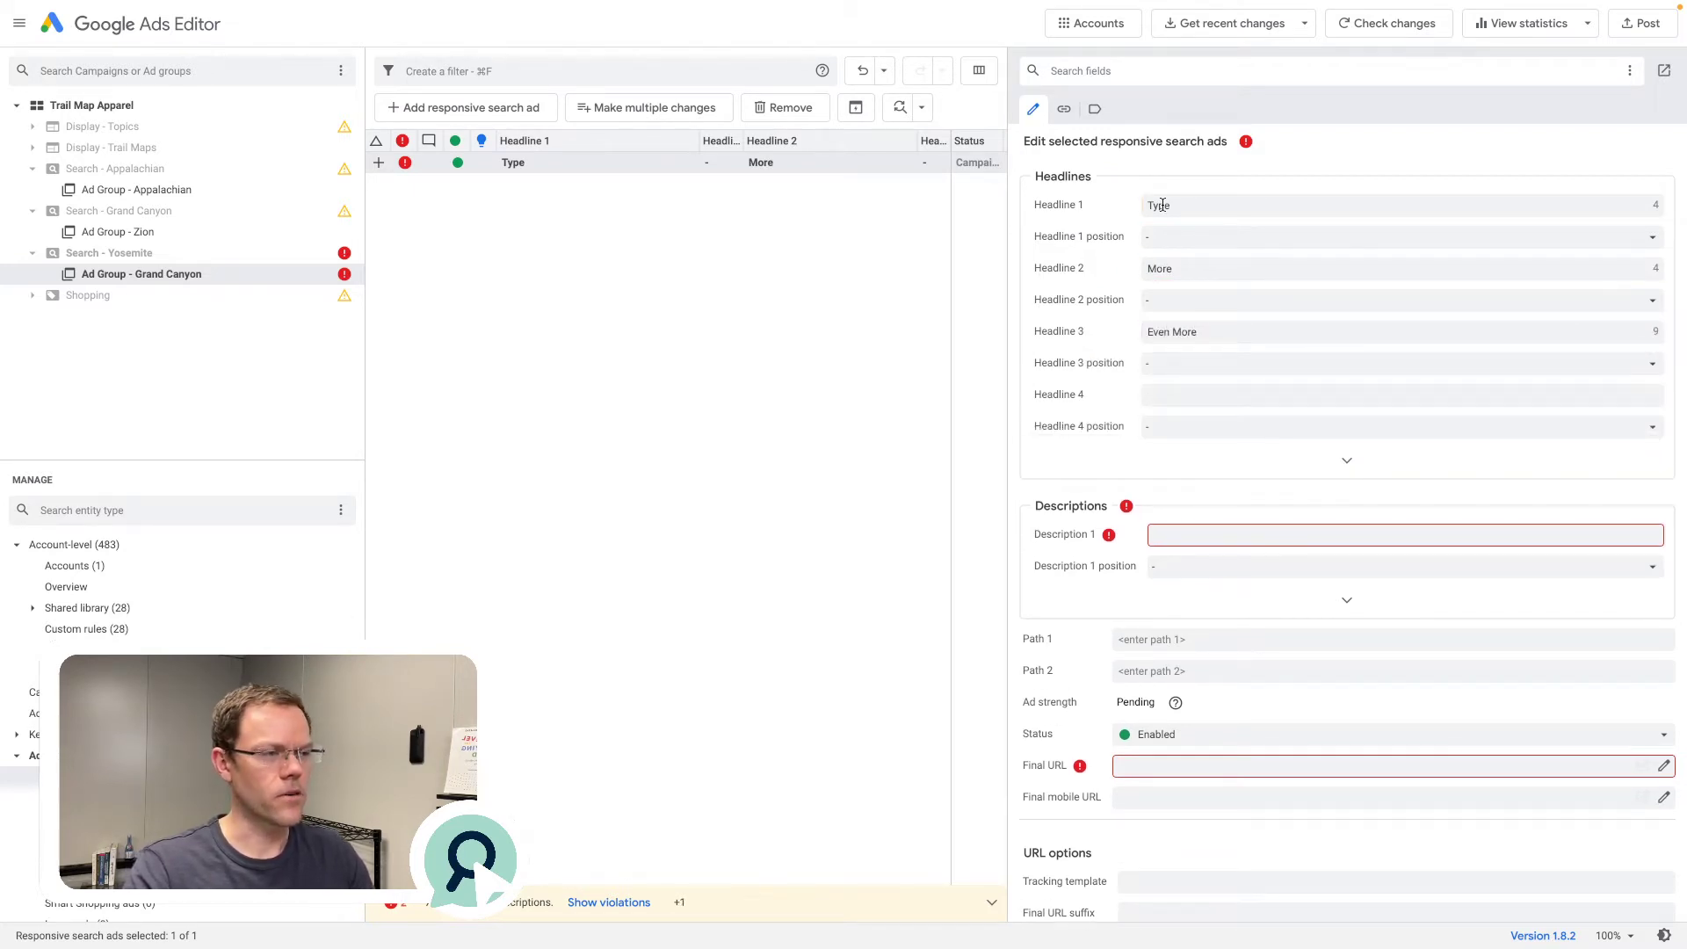
# Adjust headline pins: unpin Headline 1 and pin Headline 2 to position 1
pyautogui.hotkey('shift', 'Tab')
pyautogui.hotkey('shift', 'Tab')
pyautogui.hotkey('shift', 'Tab')
pyautogui.hotkey('shift', 'Tab')
pyautogui.hotkey('shift', 'Tab')
pyautogui.hotkey('shift', 'Tab')
pyautogui.hotkey('shift', 'Tab')
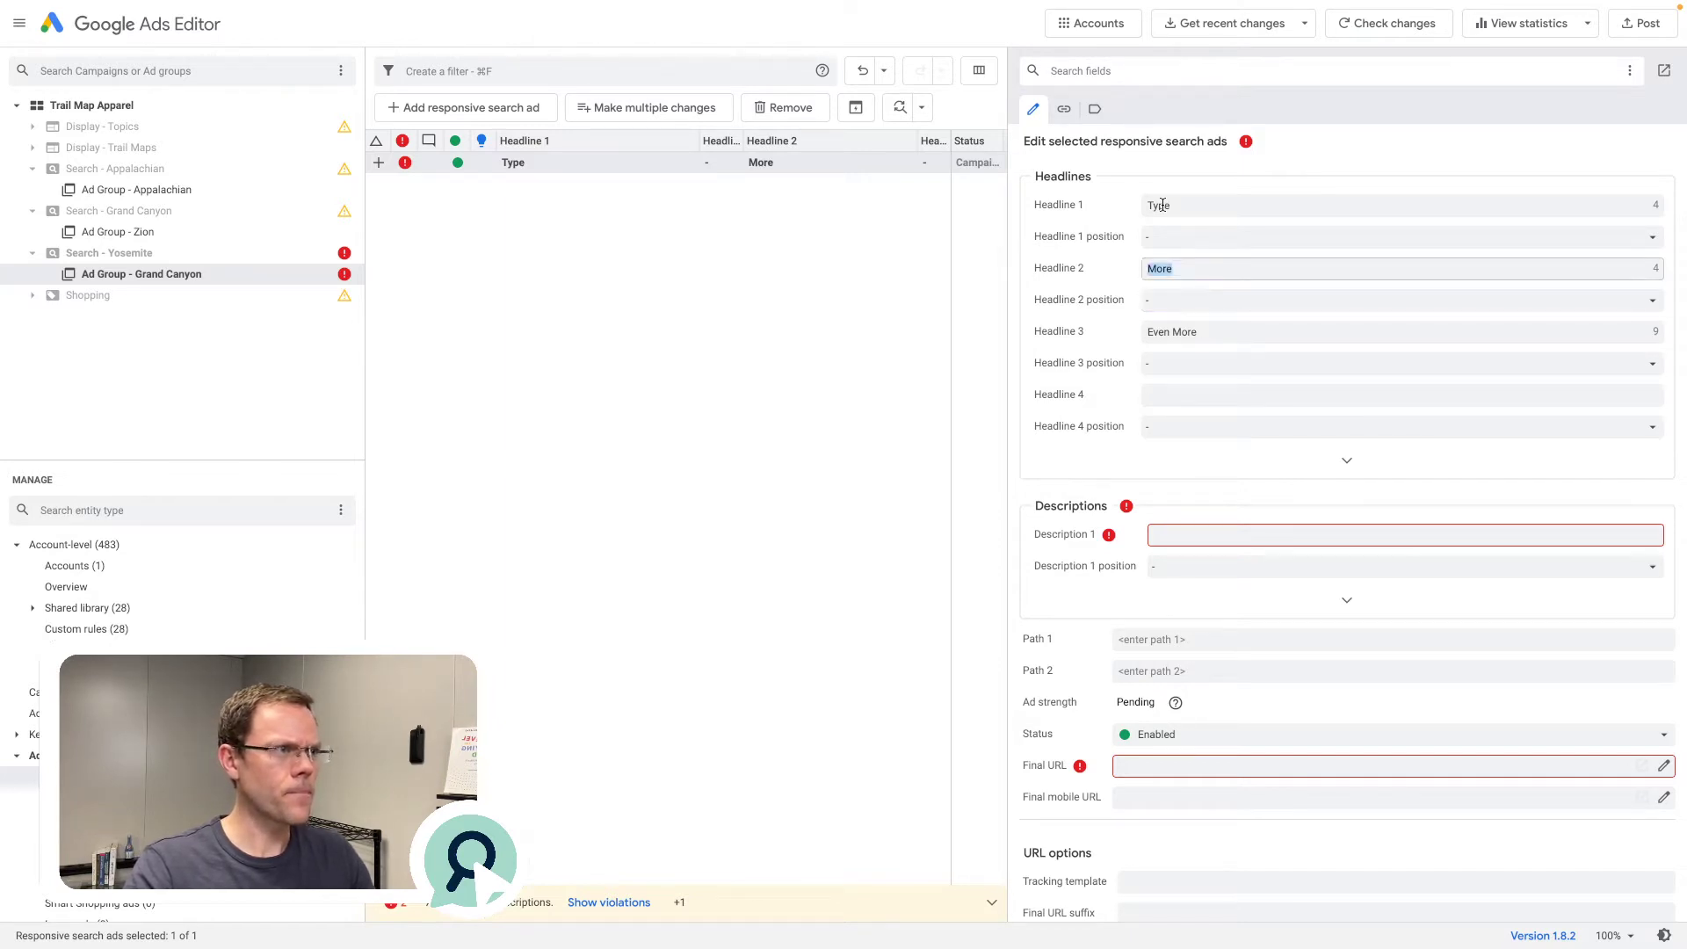
pyautogui.press('Tab')
pyautogui.press('Tab')
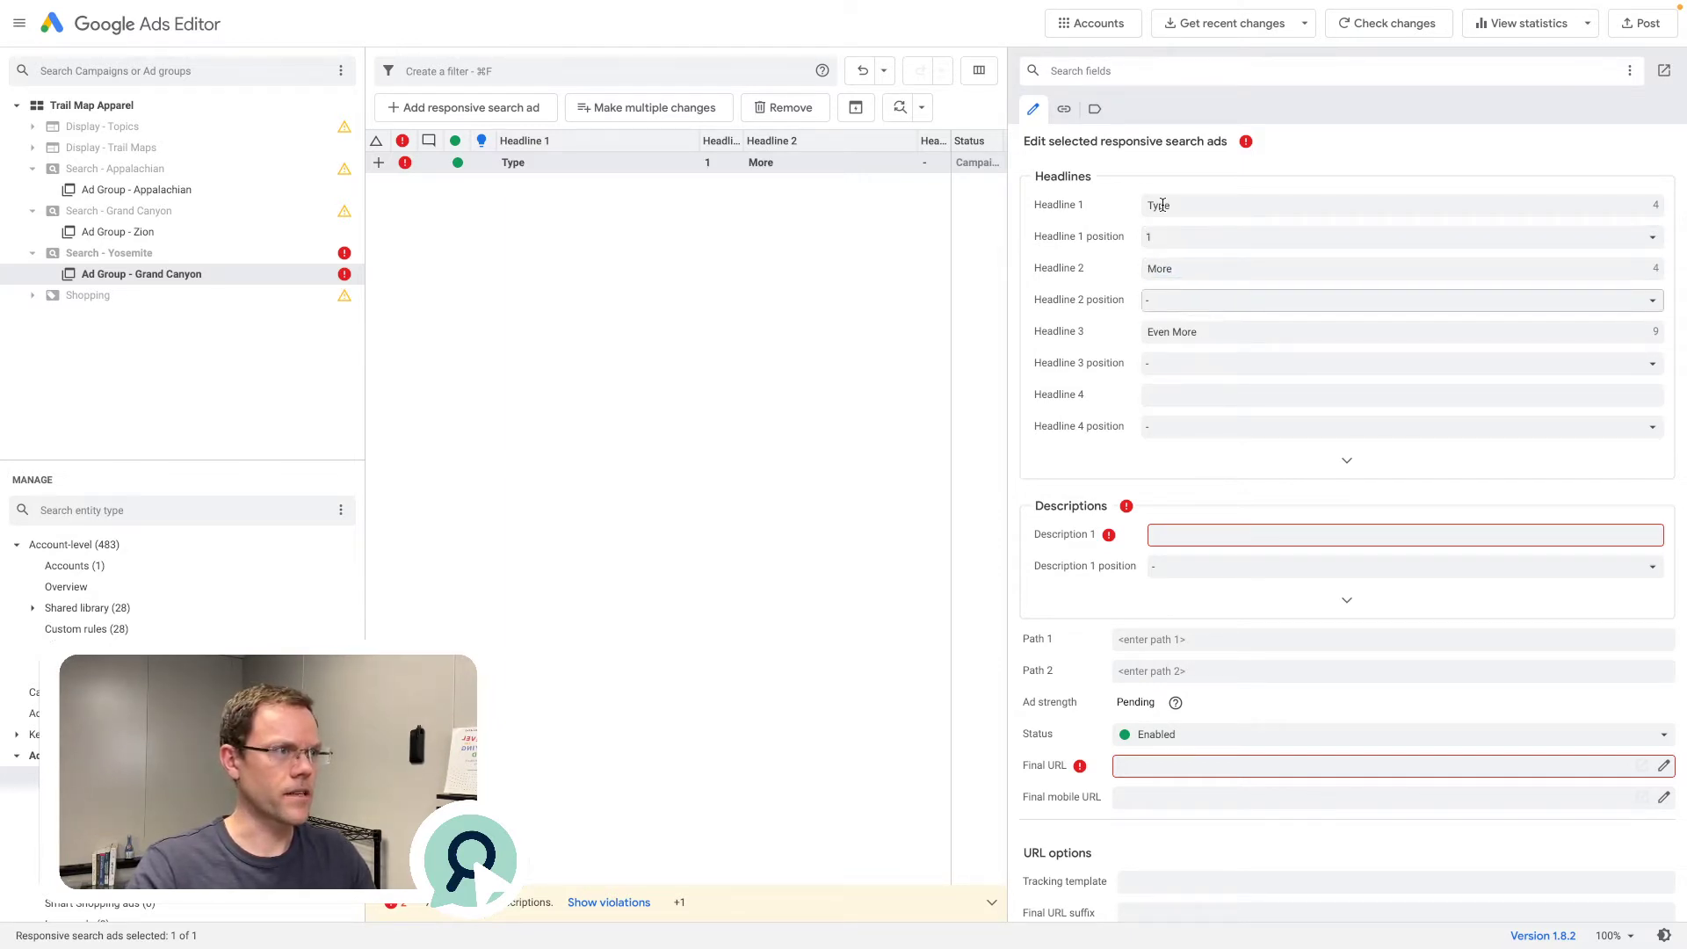
pyautogui.press('Tab')
pyautogui.press('Tab')
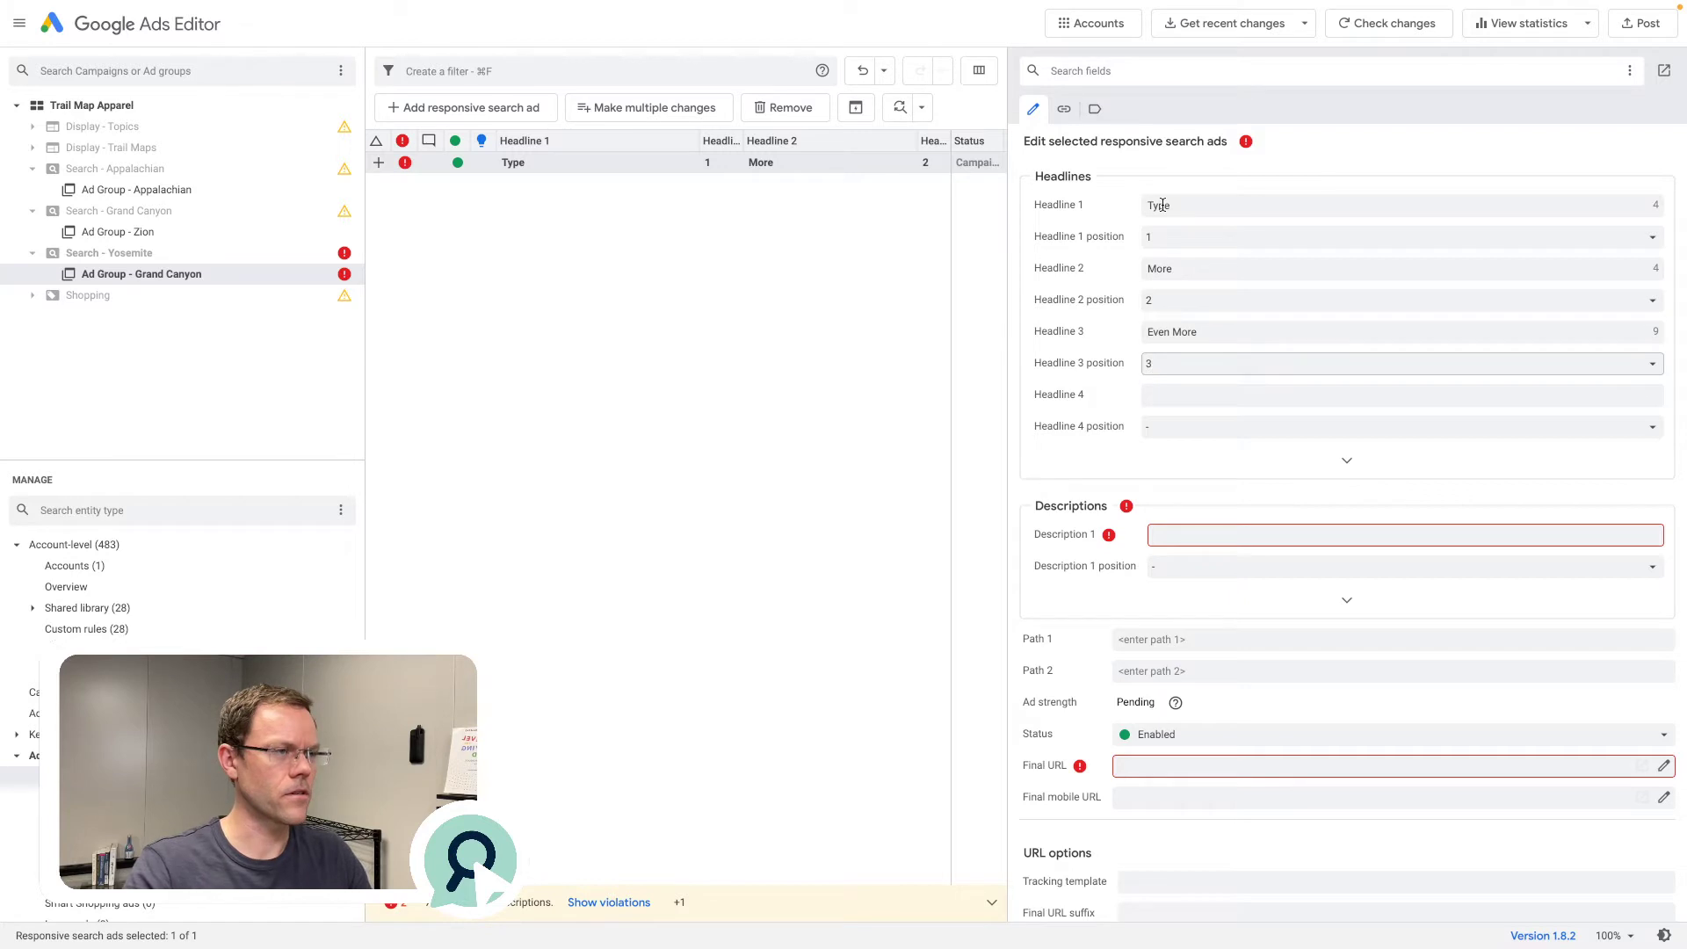
pyautogui.press('Tab')
pyautogui.click(1176, 245)
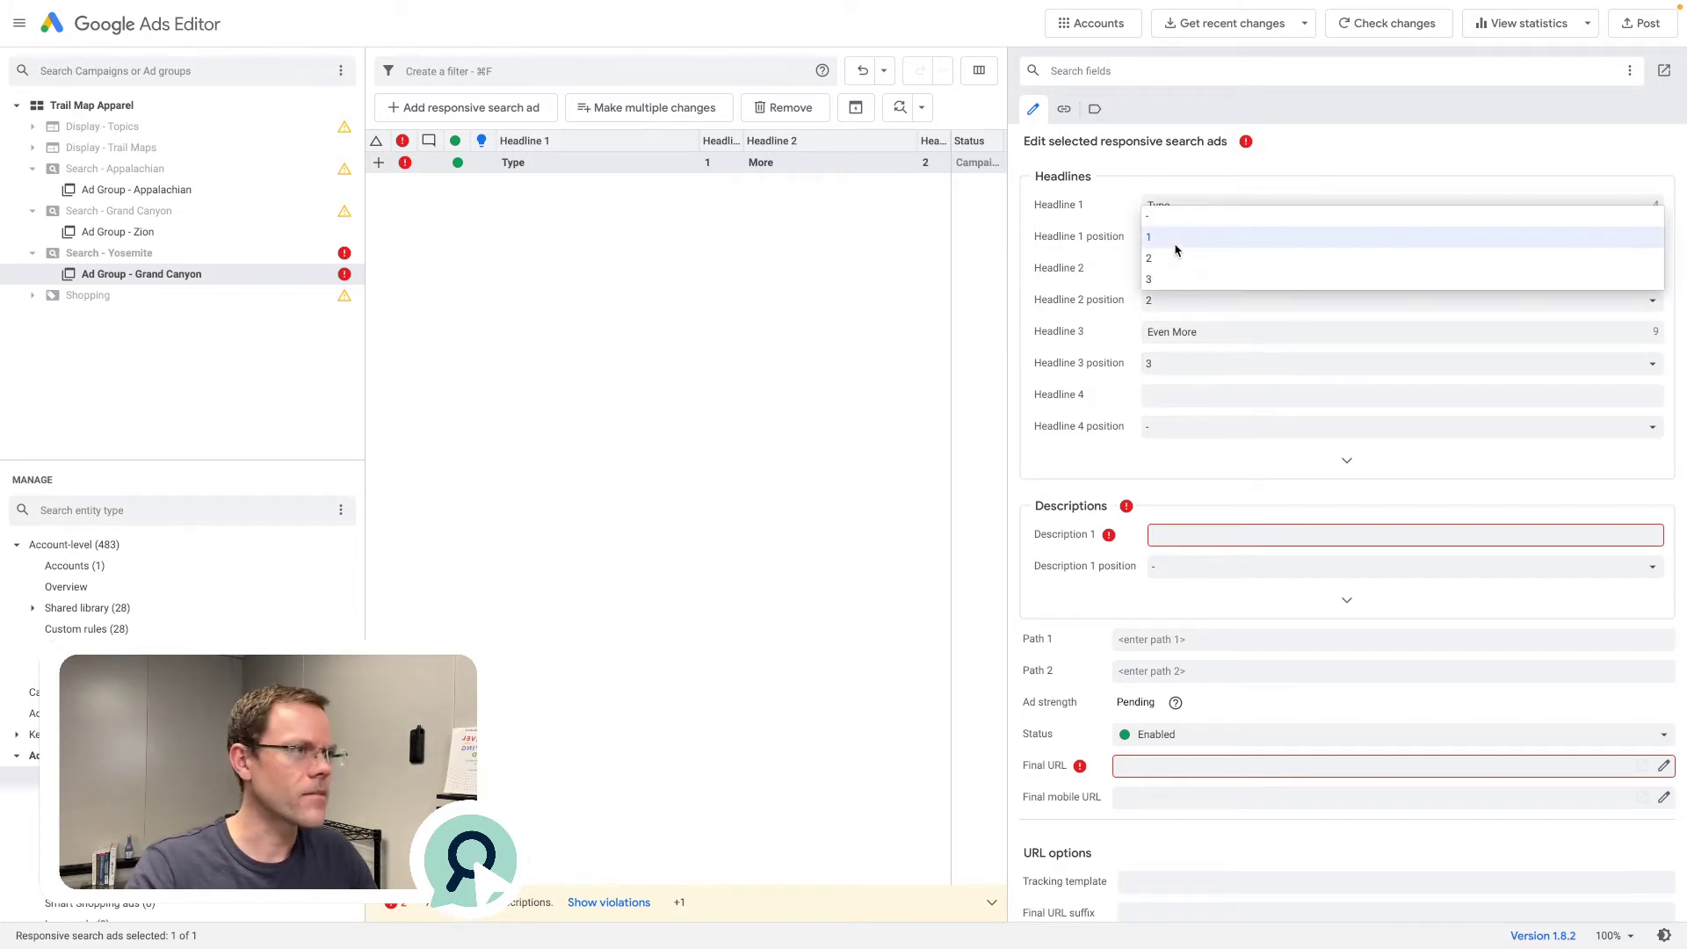
pyautogui.click(1150, 219)
pyautogui.click(1160, 298)
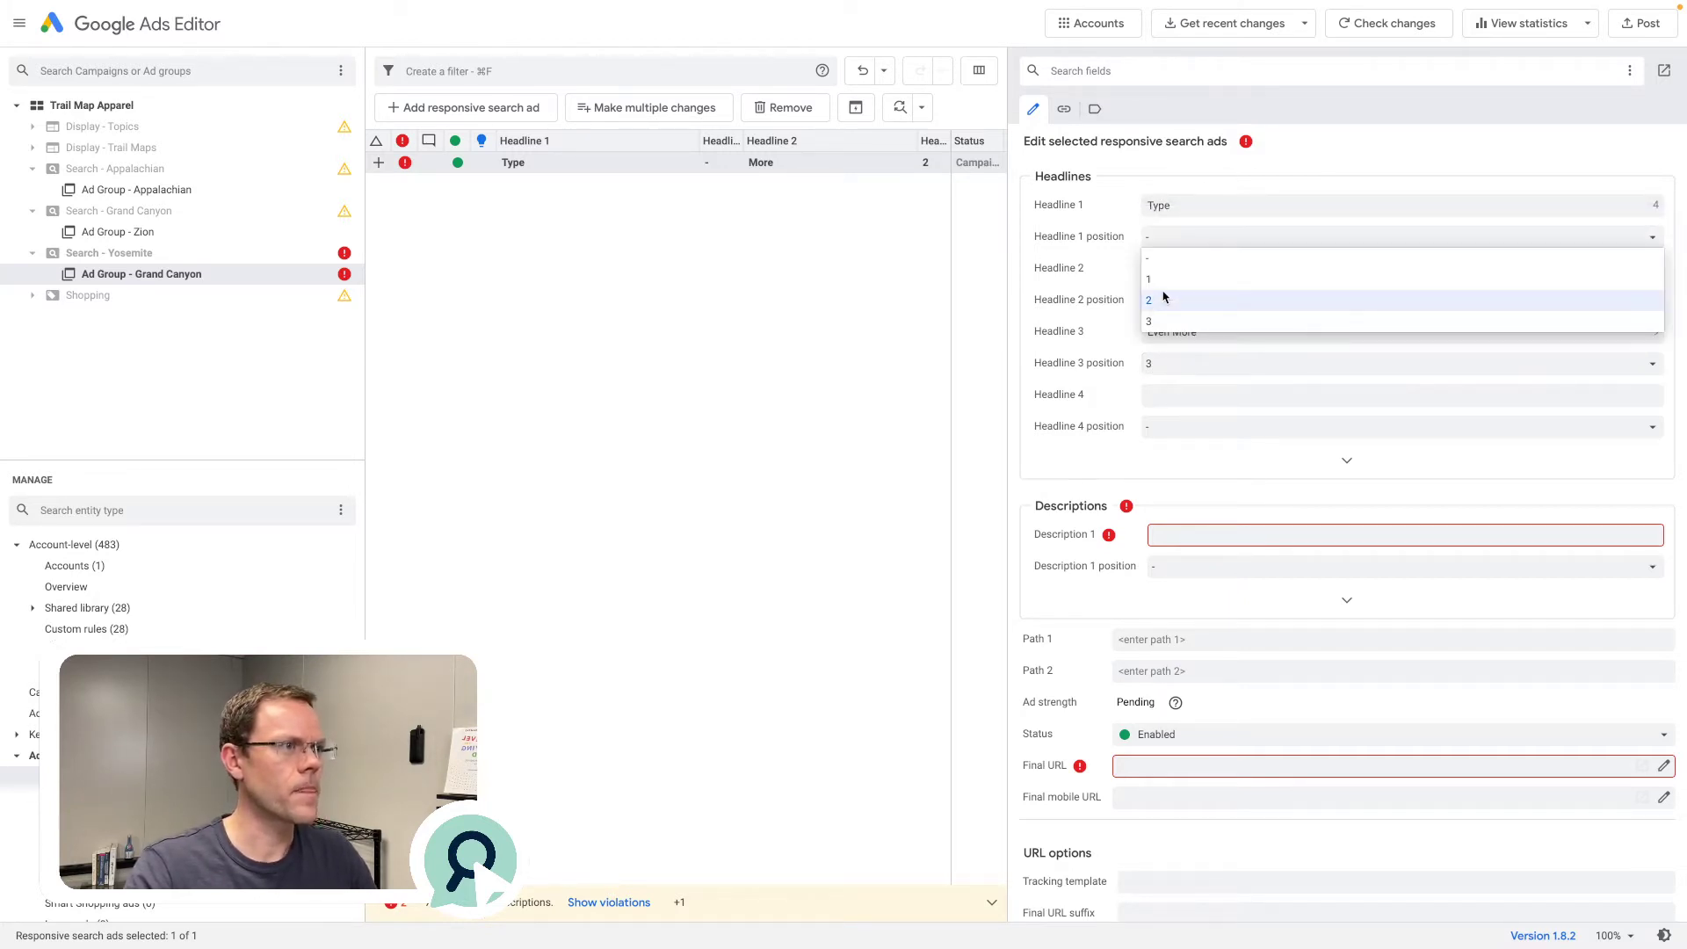
pyautogui.click(1170, 281)
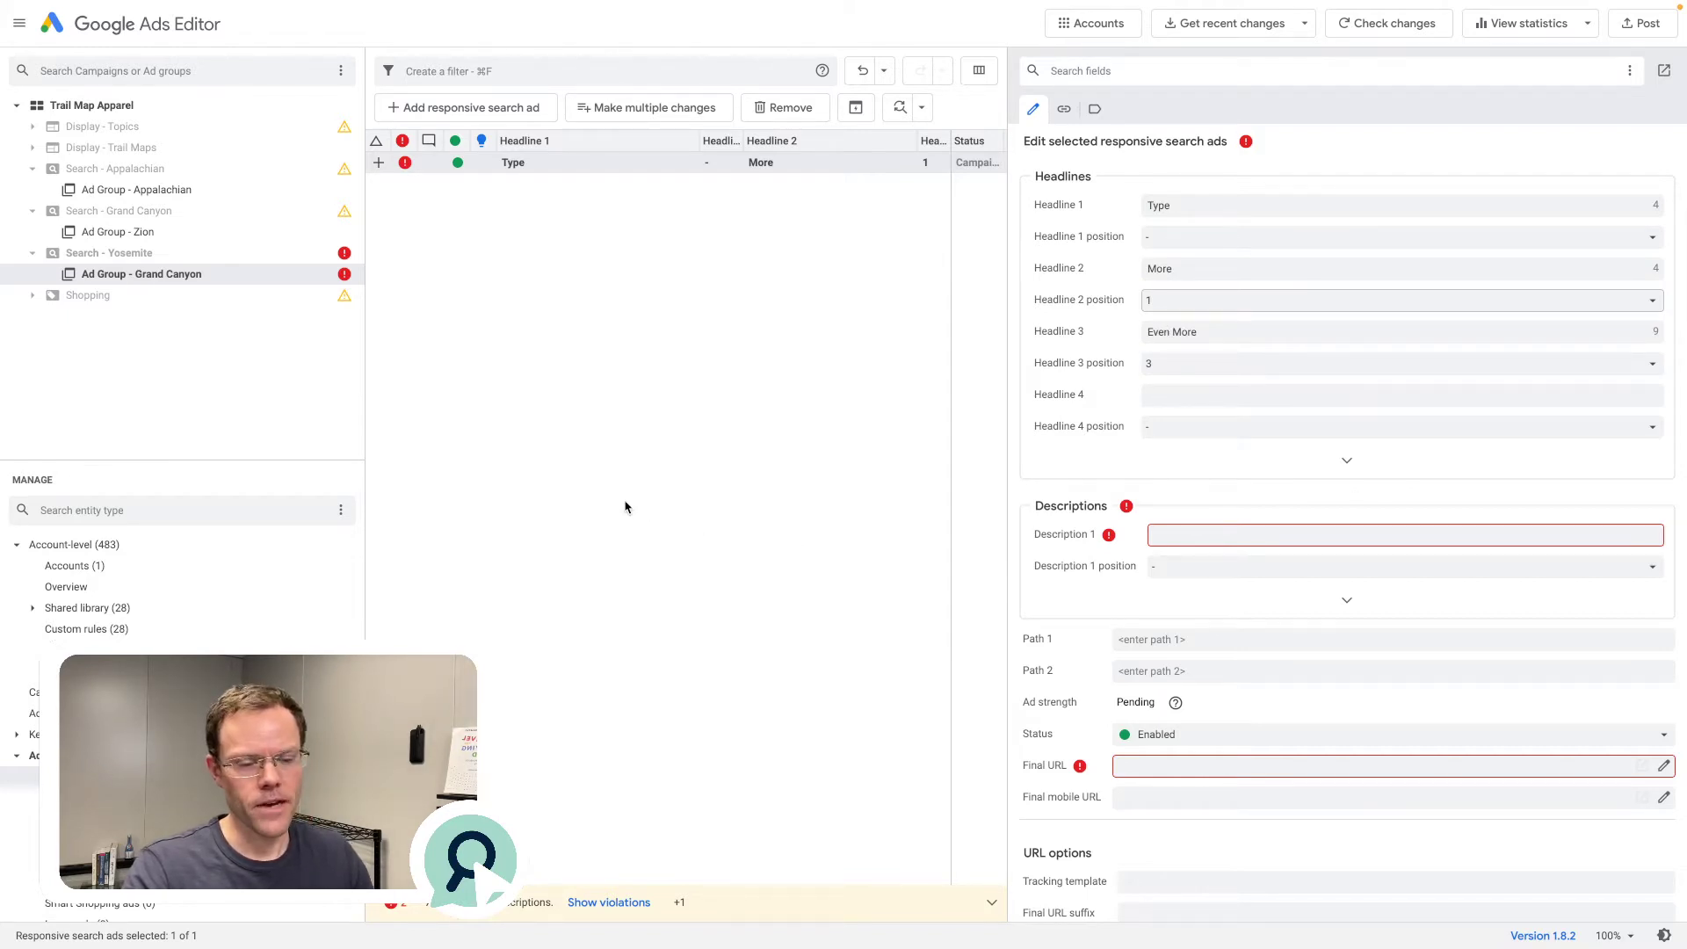
# Select the Type / More sample ad and delete it
pyautogui.click(748, 369)
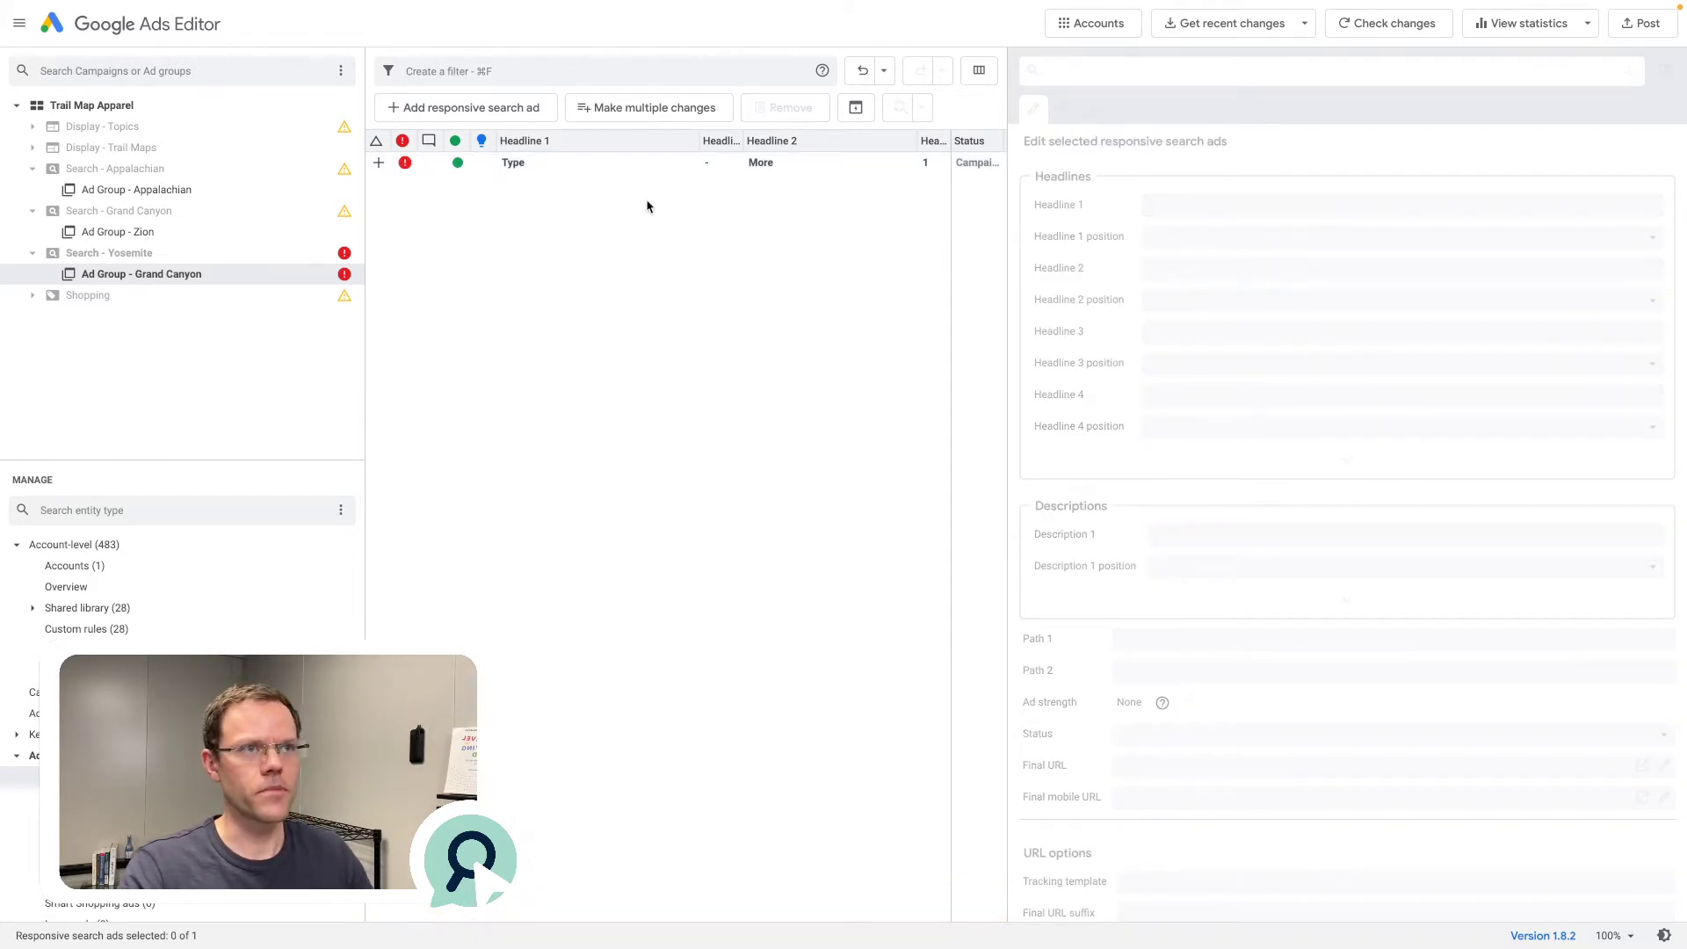
pyautogui.click(585, 169)
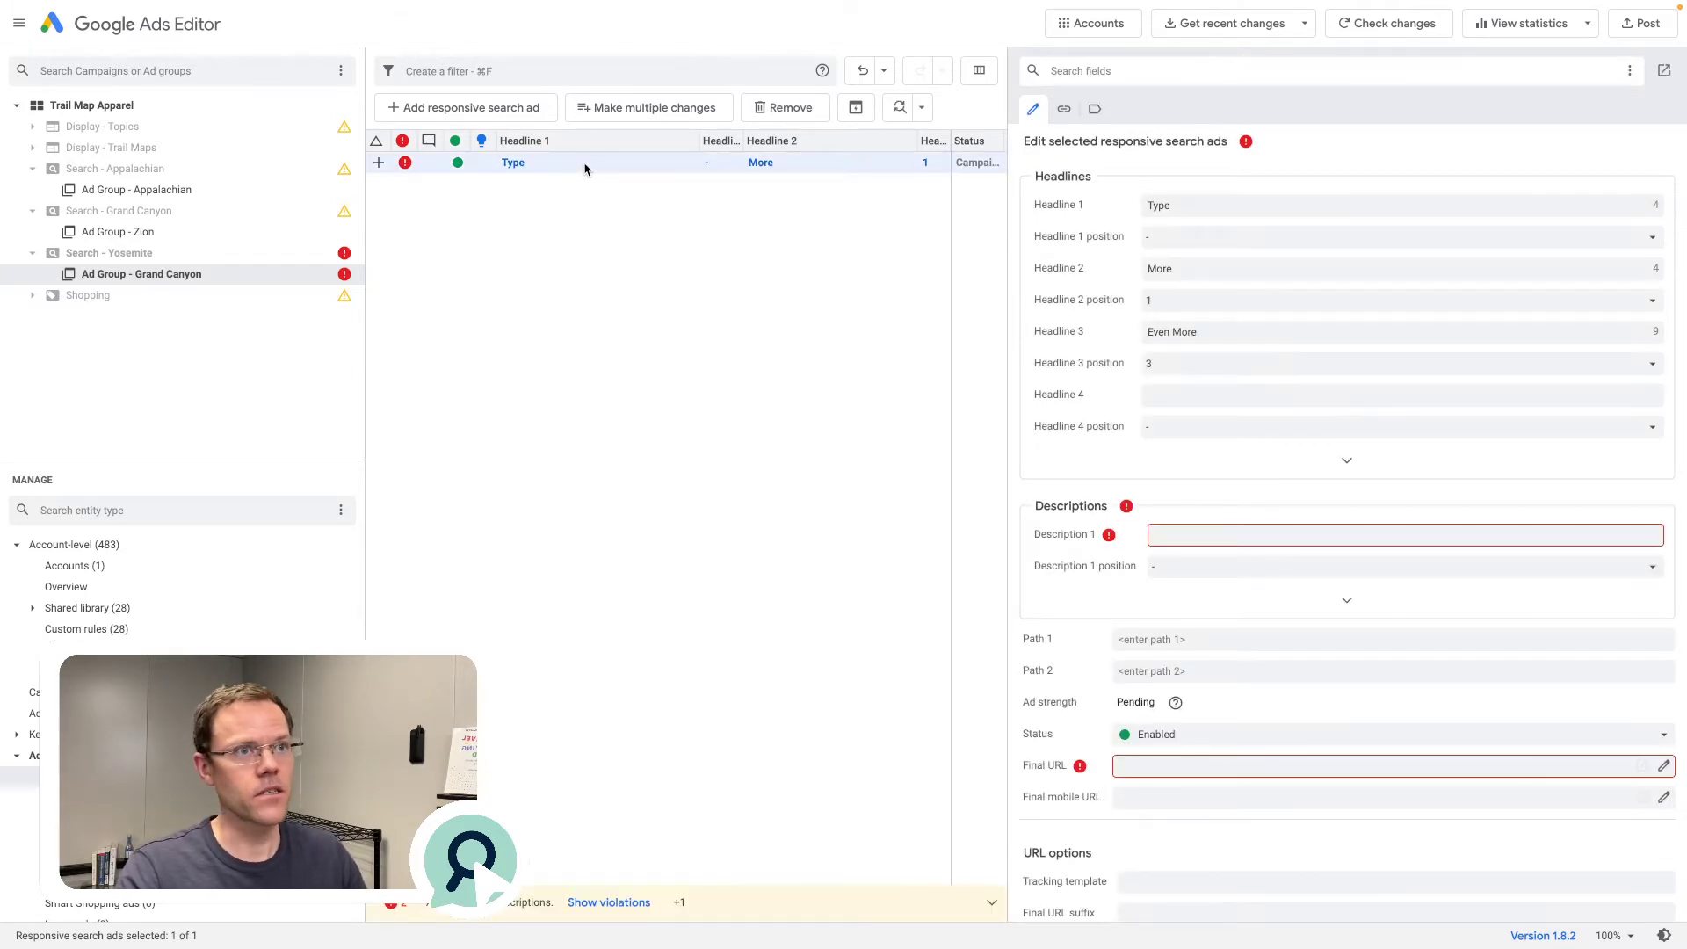
pyautogui.press('Delete')
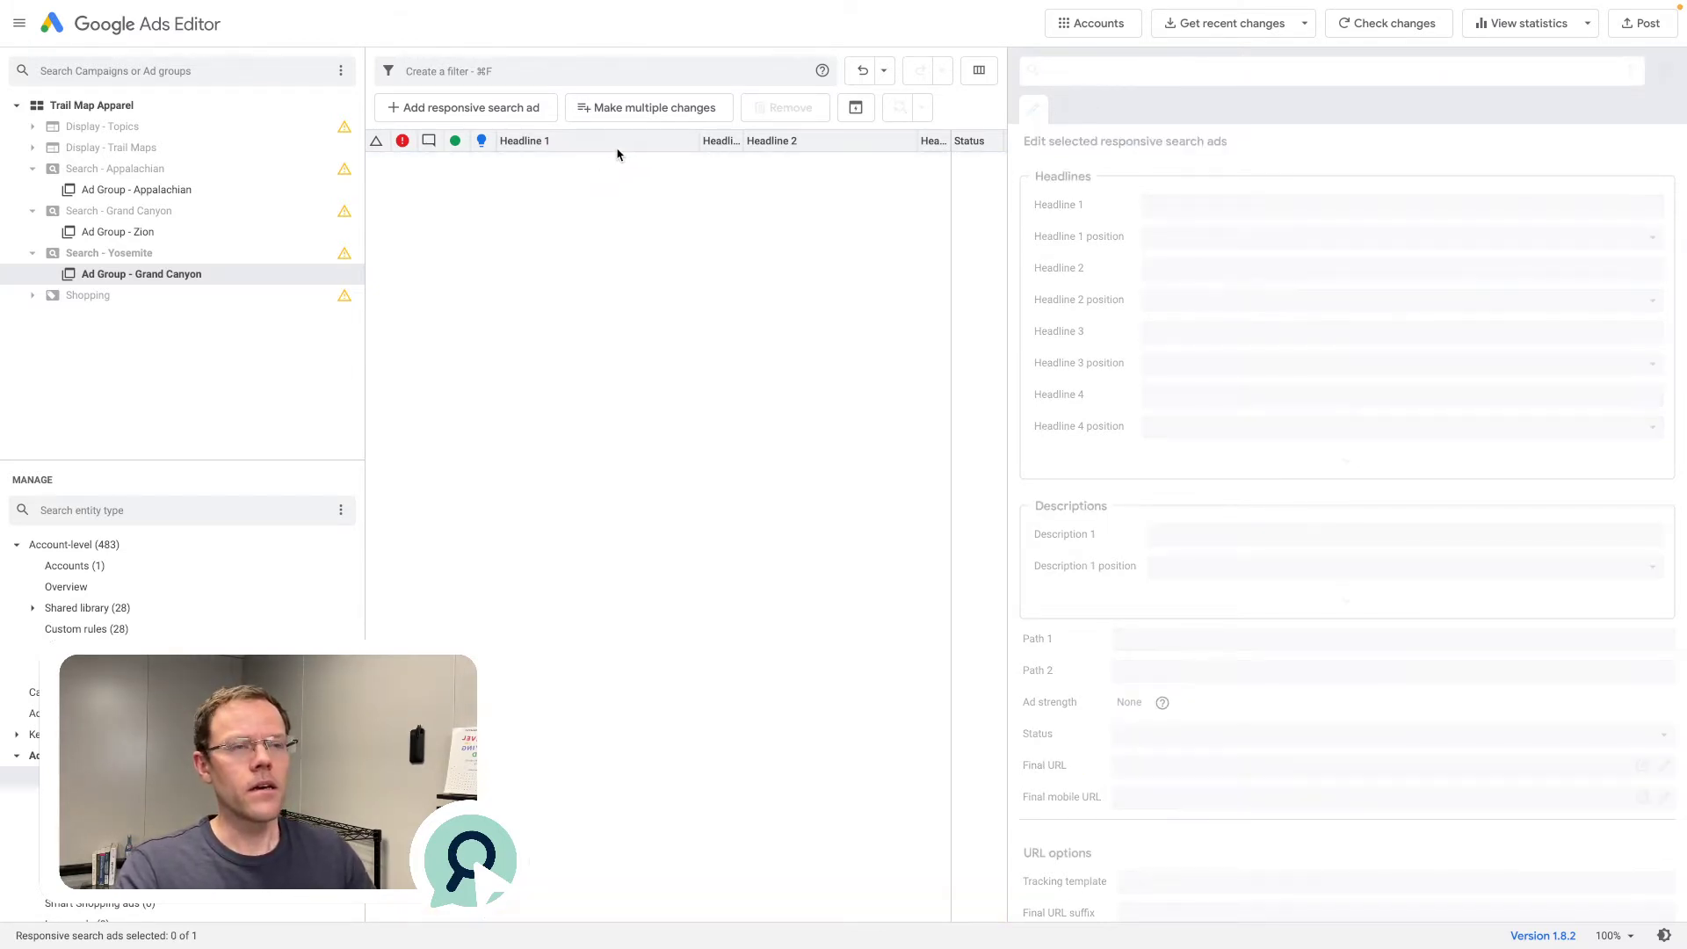
# Switch to Chrome's Sample RSA for PPC4Everyone spreadsheet tab
pyautogui.press('super+Tab')
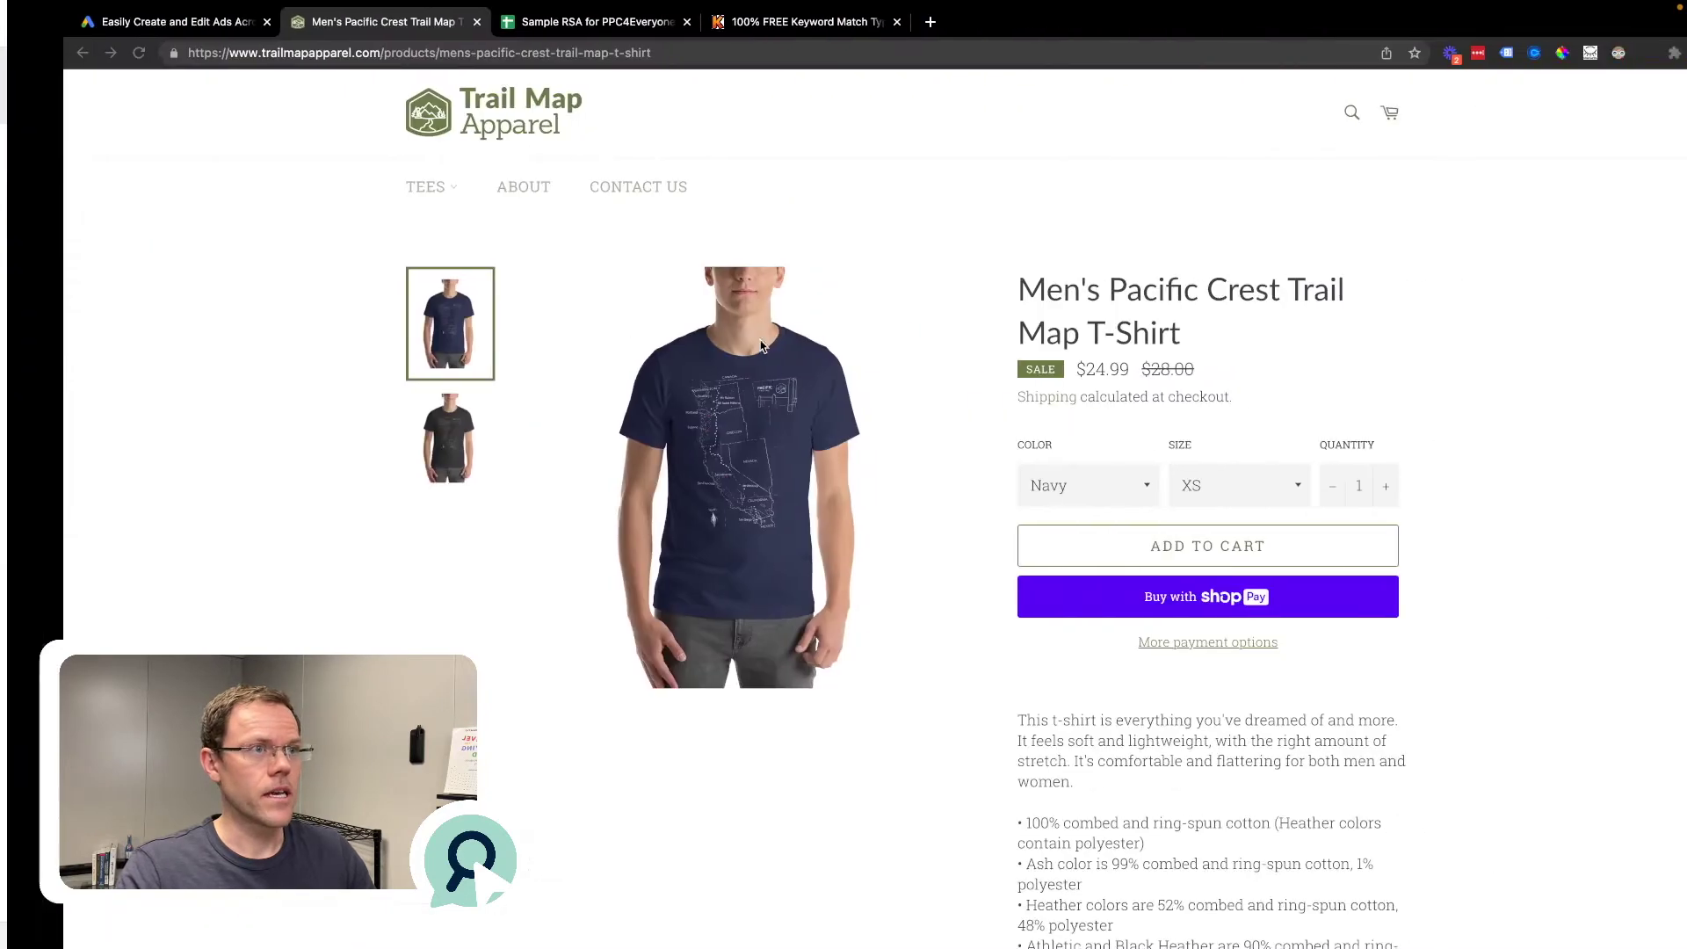
pyautogui.click(548, 21)
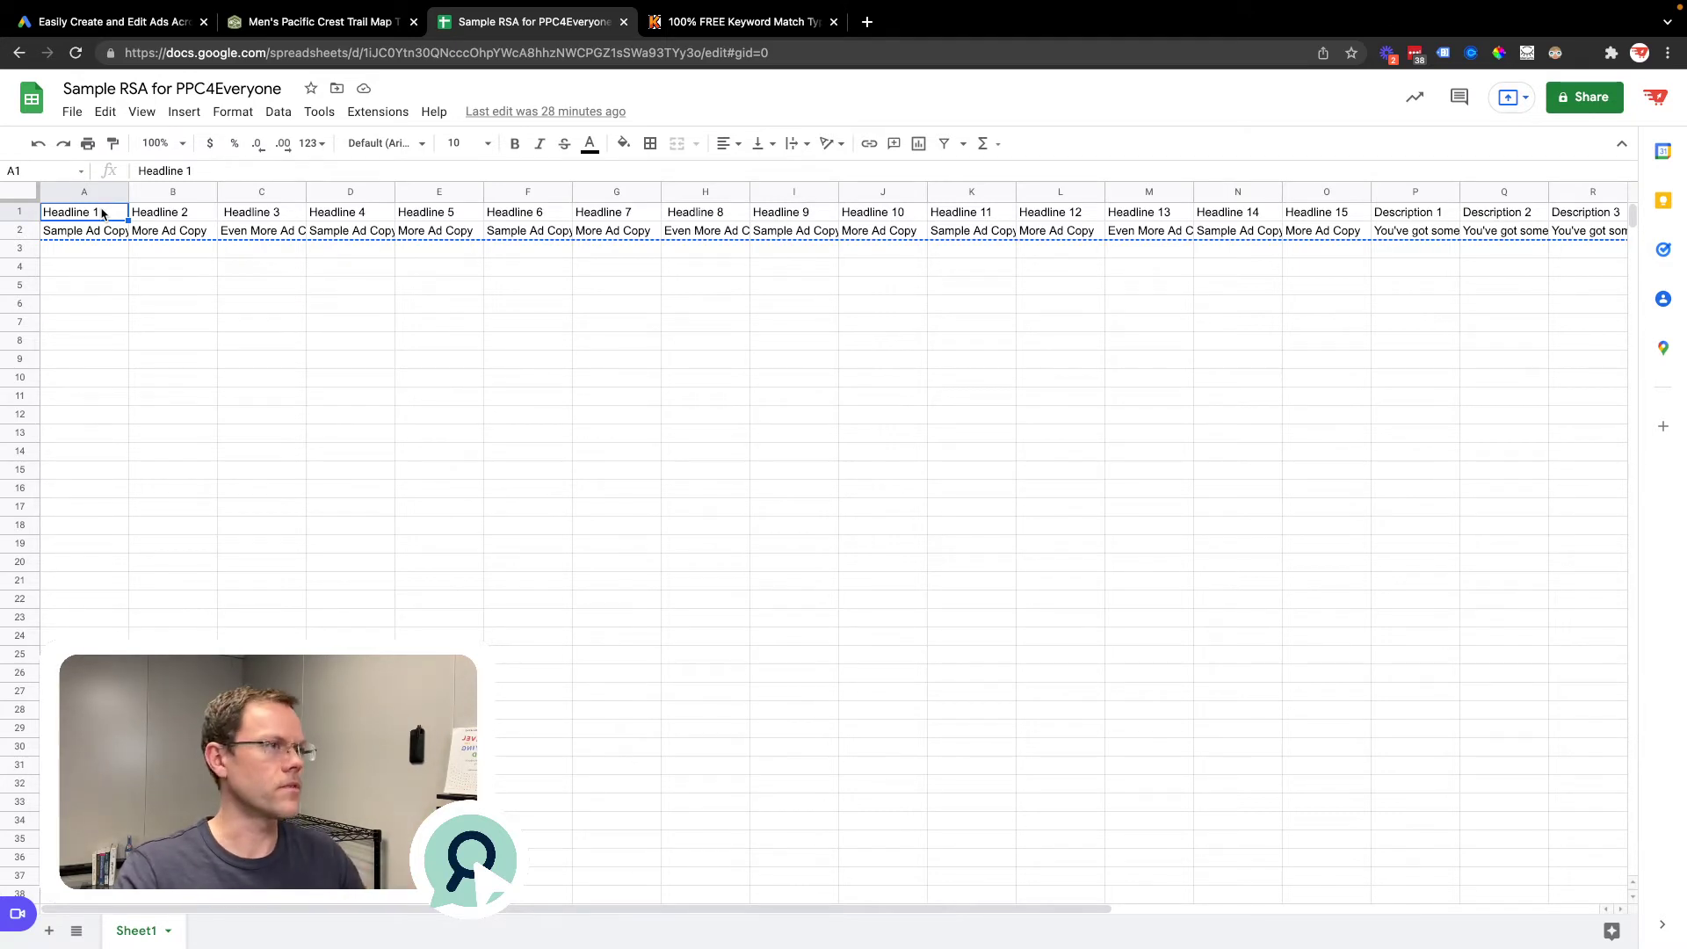
# Check the Path and Final URL columns, select sample data A1:V2, and return to Ads Editor
pyautogui.hotkey('ctrl', 'Right')
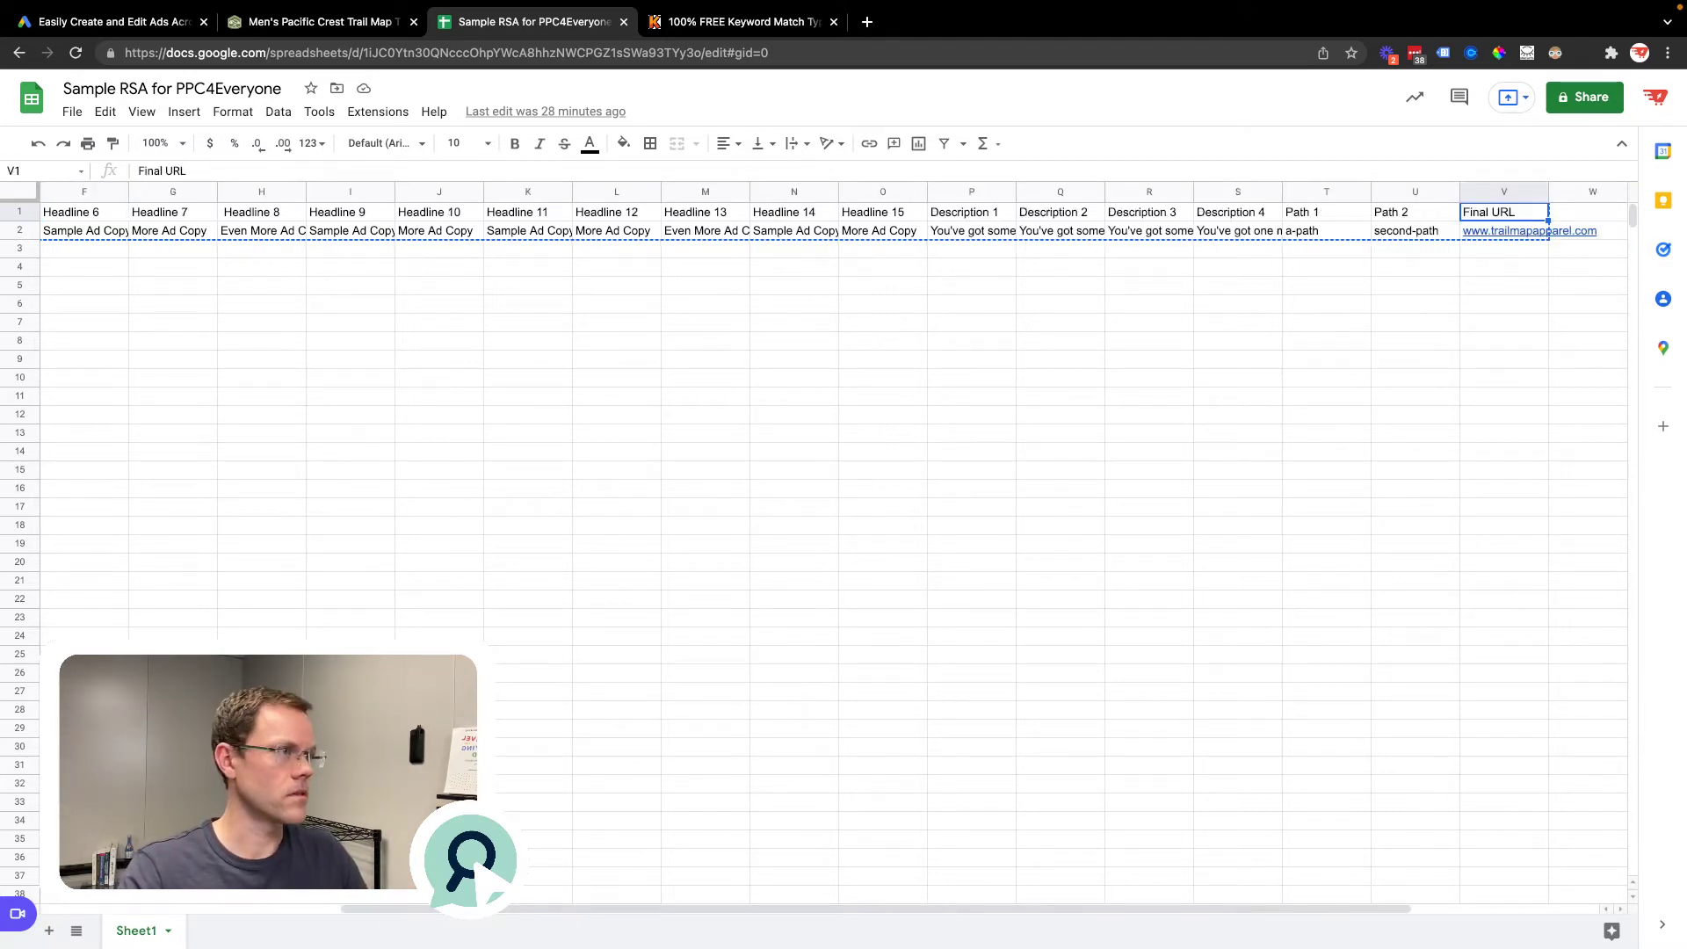
pyautogui.press('Left')
pyautogui.press('Left')
pyautogui.press('Right')
pyautogui.press('Right')
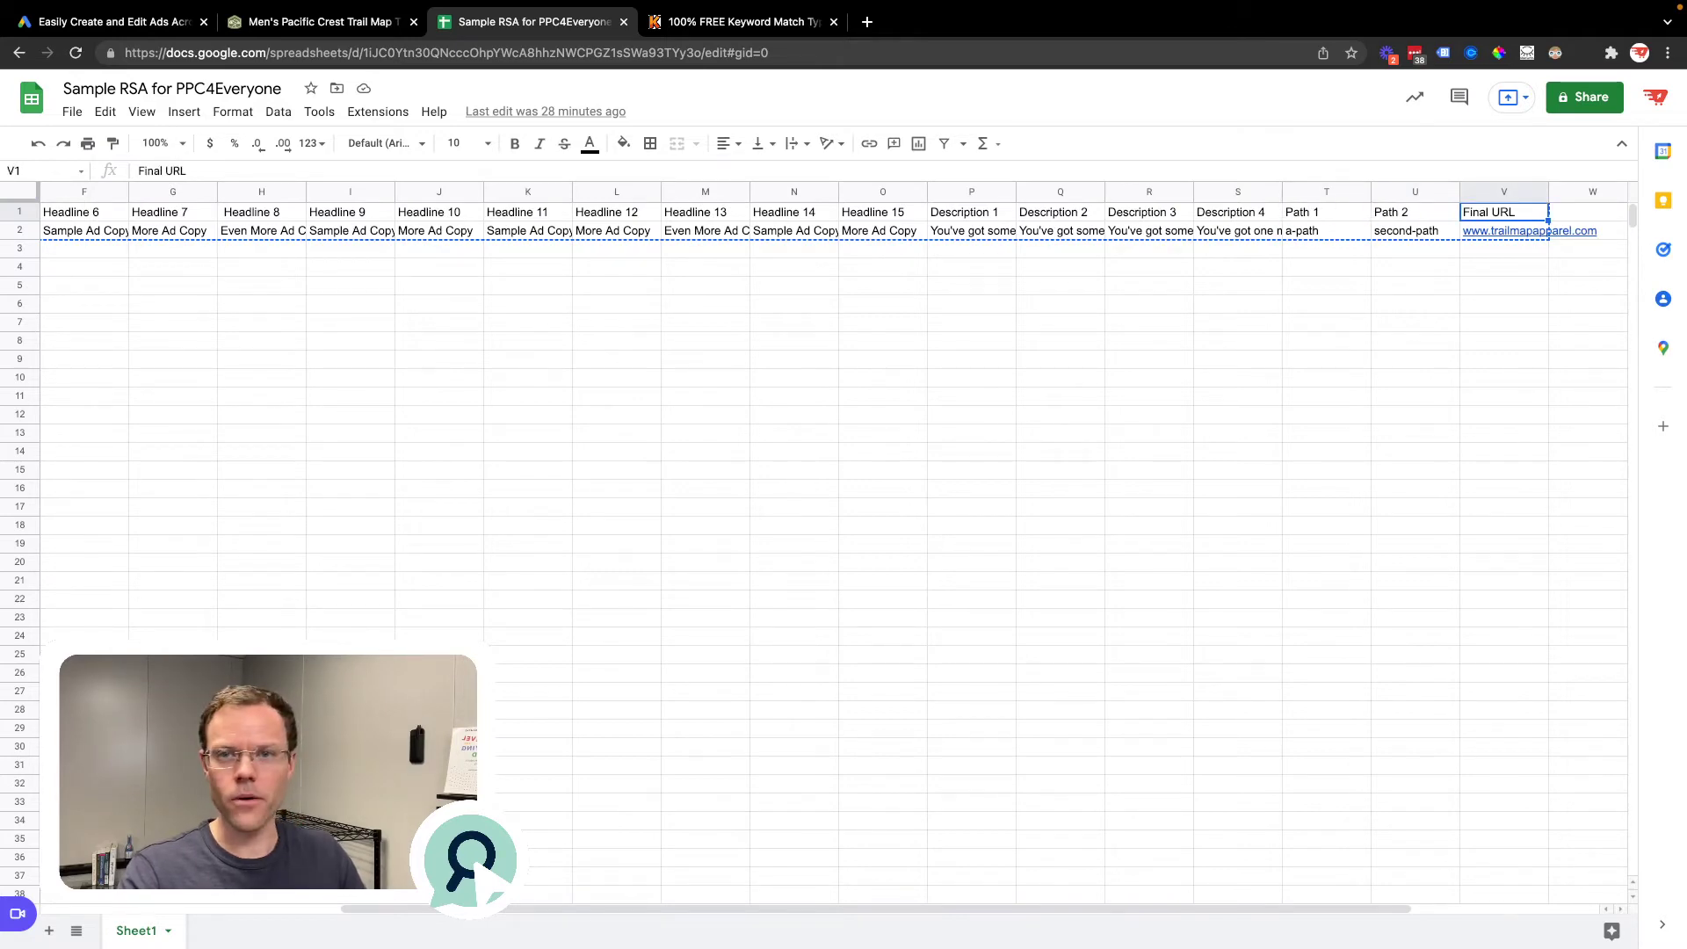
pyautogui.hotkey('ctrl', 'a')
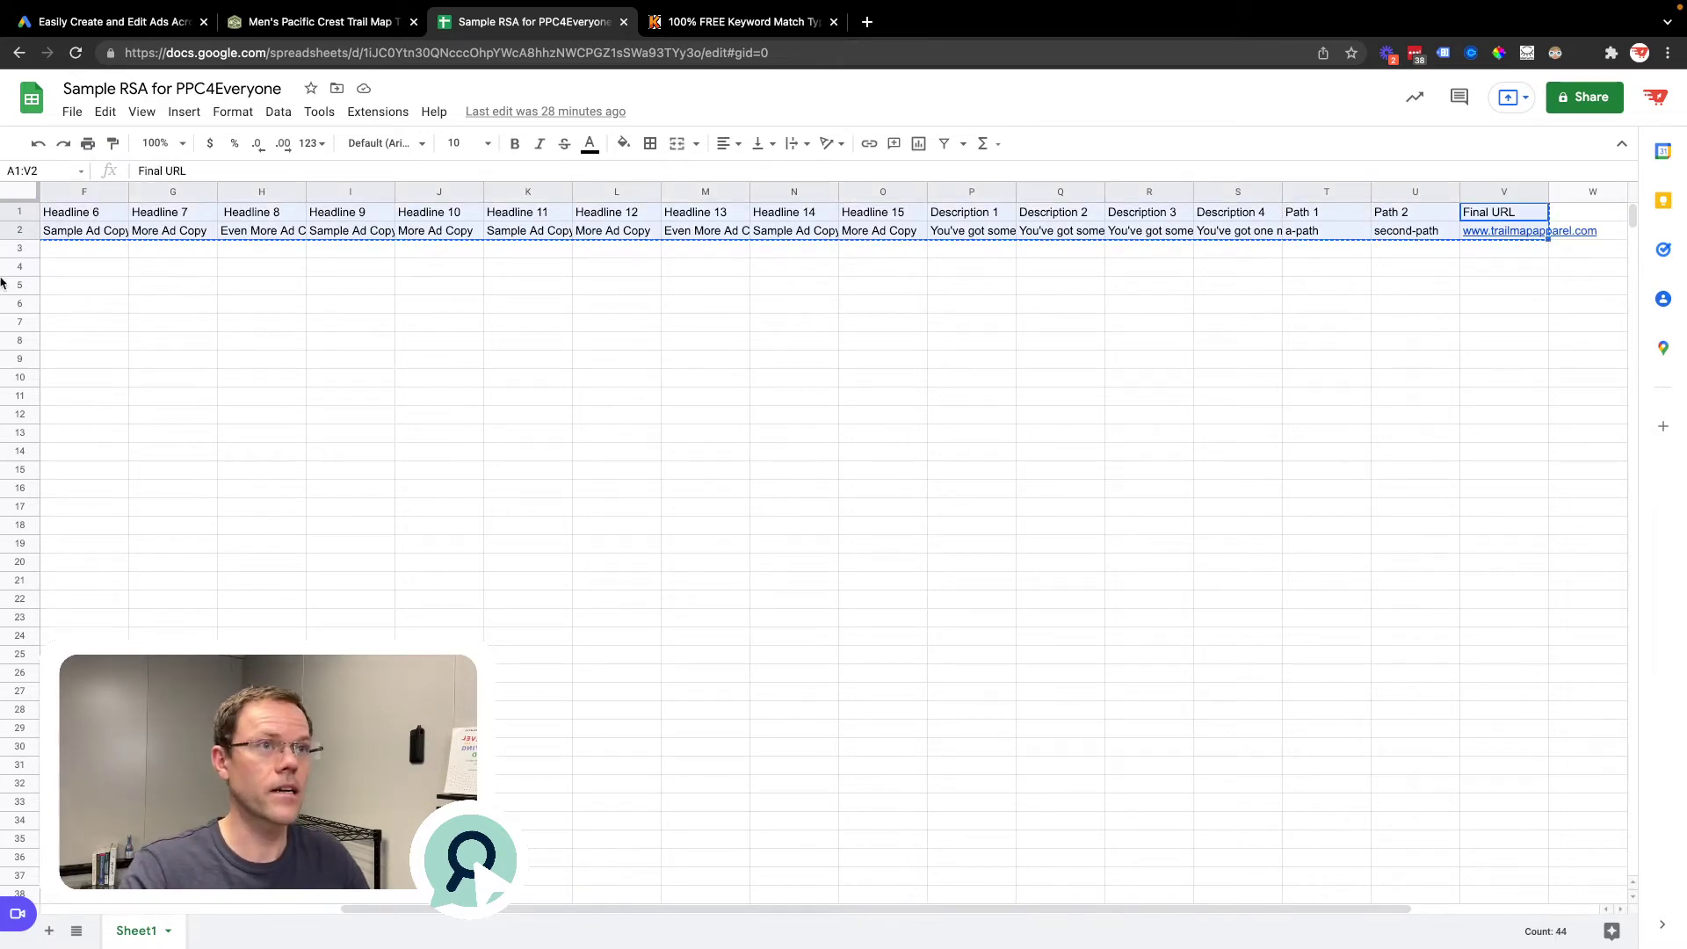
pyautogui.press('super+Tab')
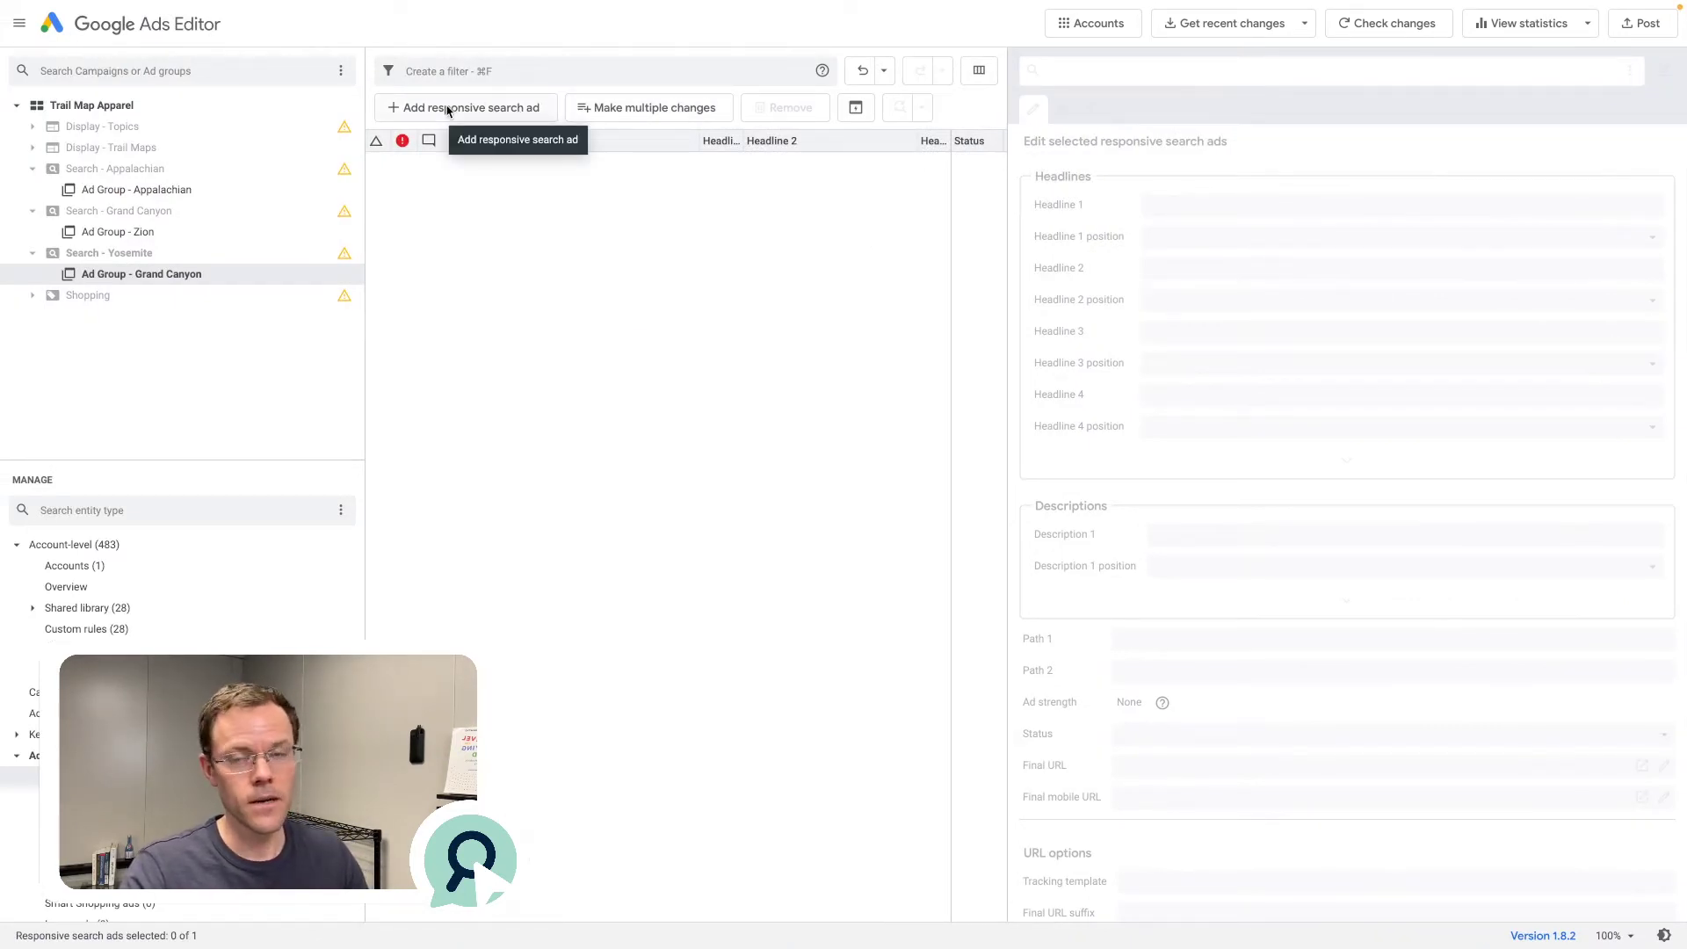
# Open Make multiple changes, test a Headline 10 mapping and 'Type' entry, then clear and paste the copied data
pyautogui.click(655, 107)
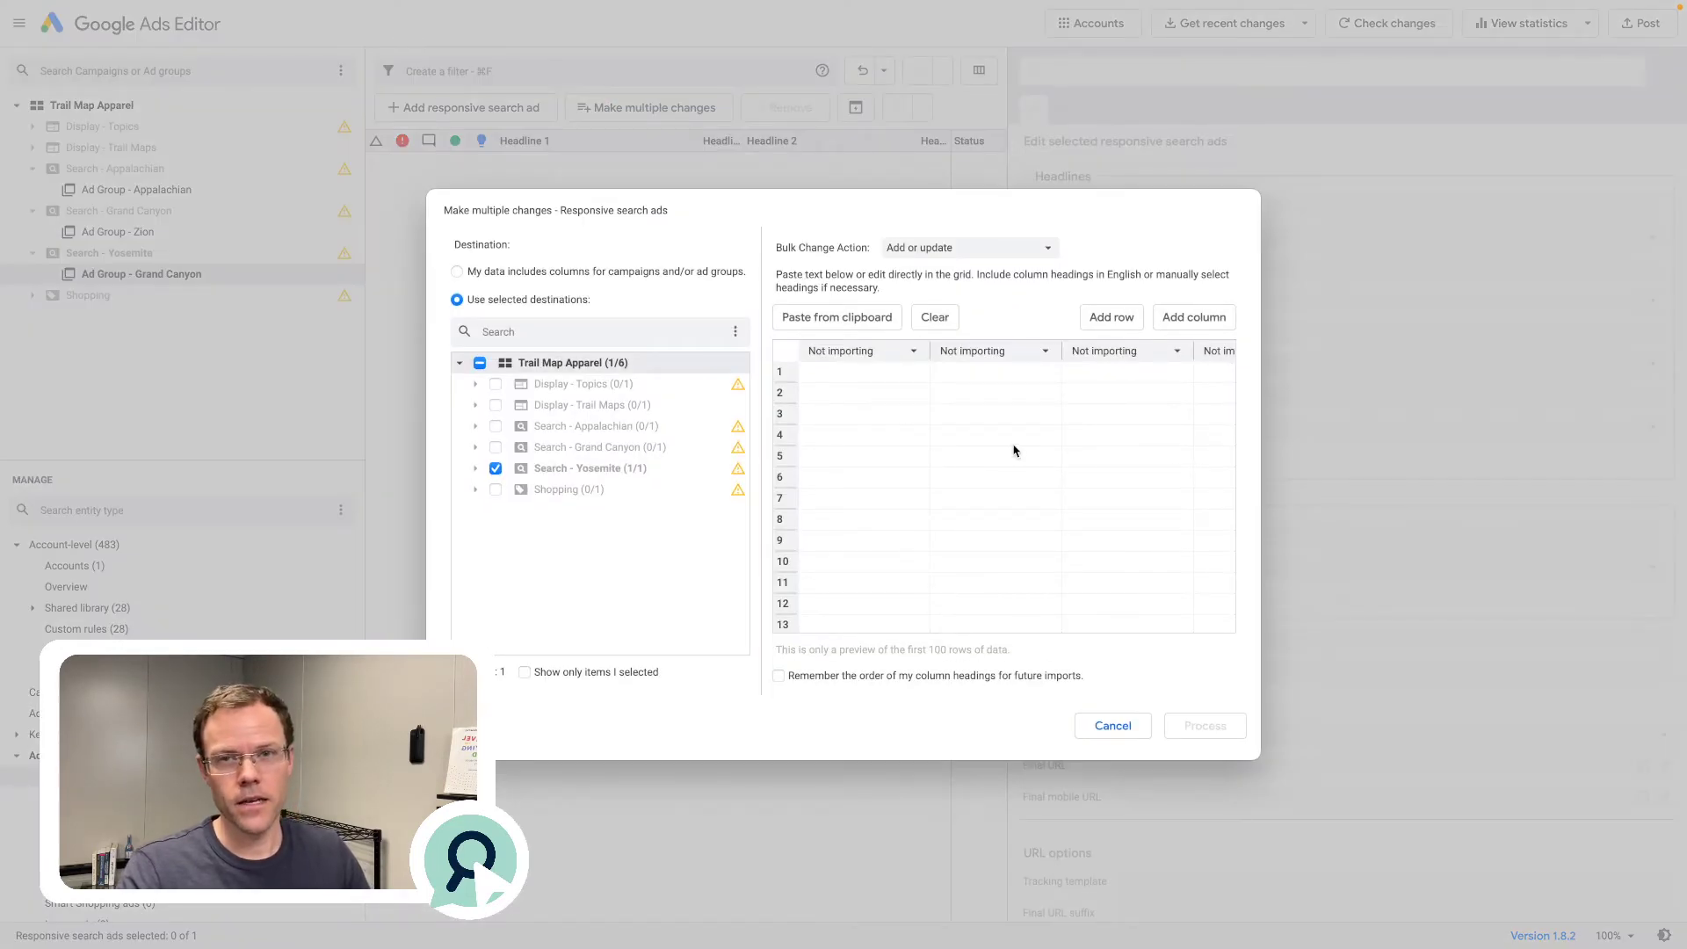
pyautogui.click(914, 351)
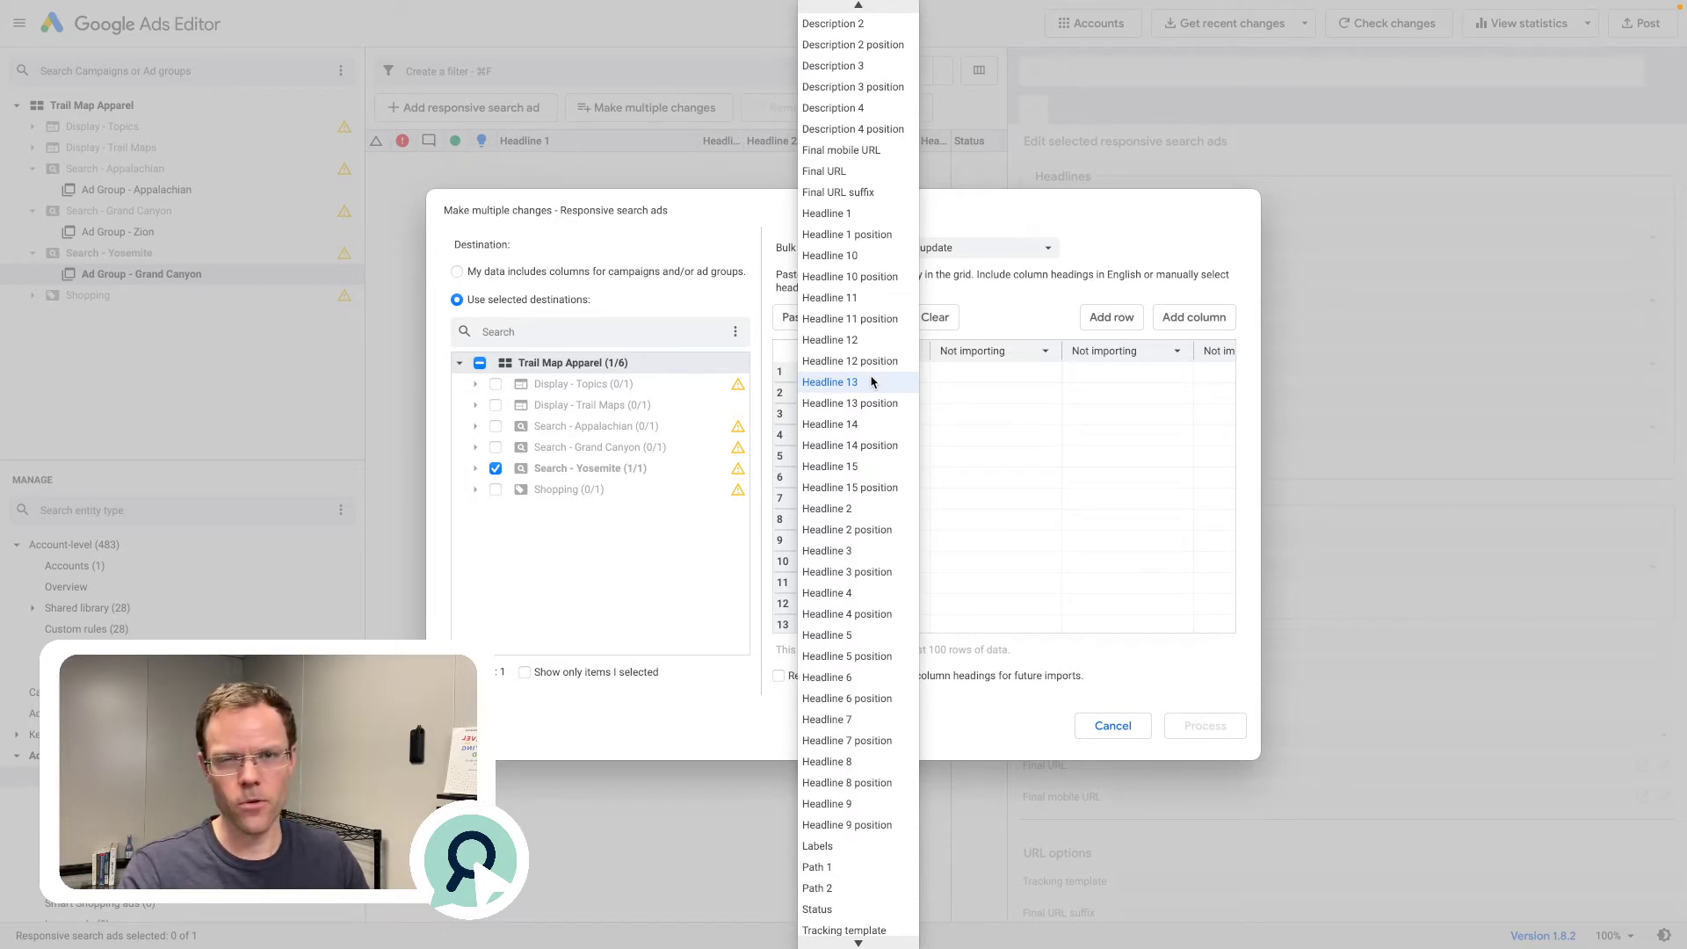
pyautogui.scroll(3, 872, 381)
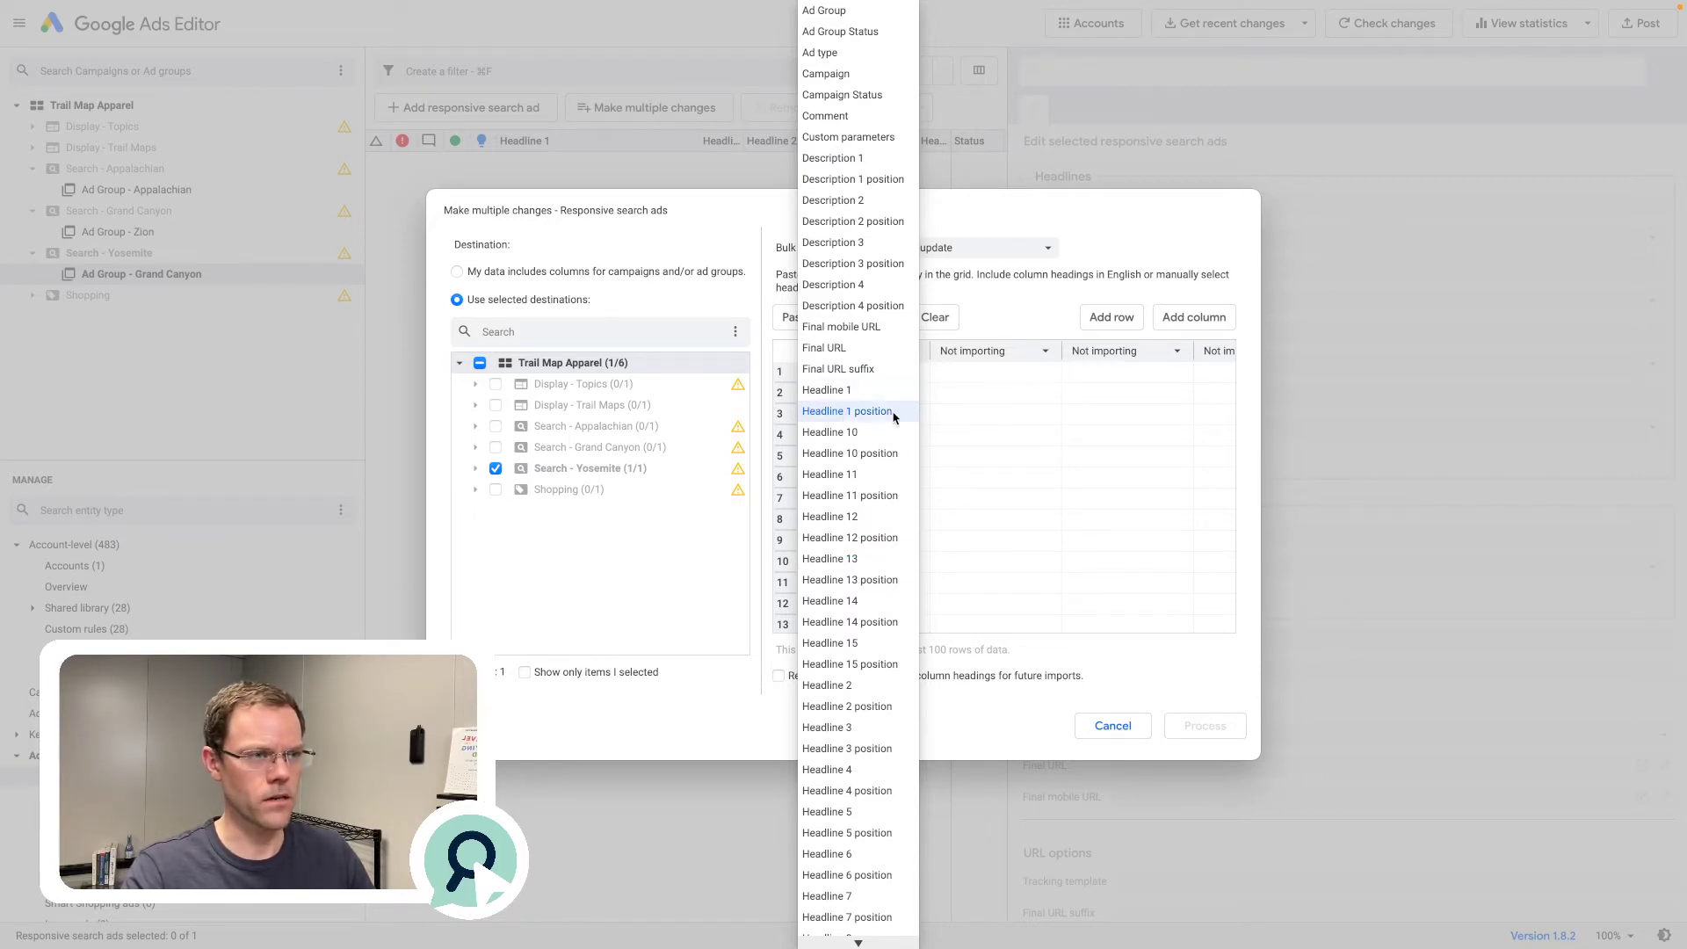
pyautogui.click(848, 434)
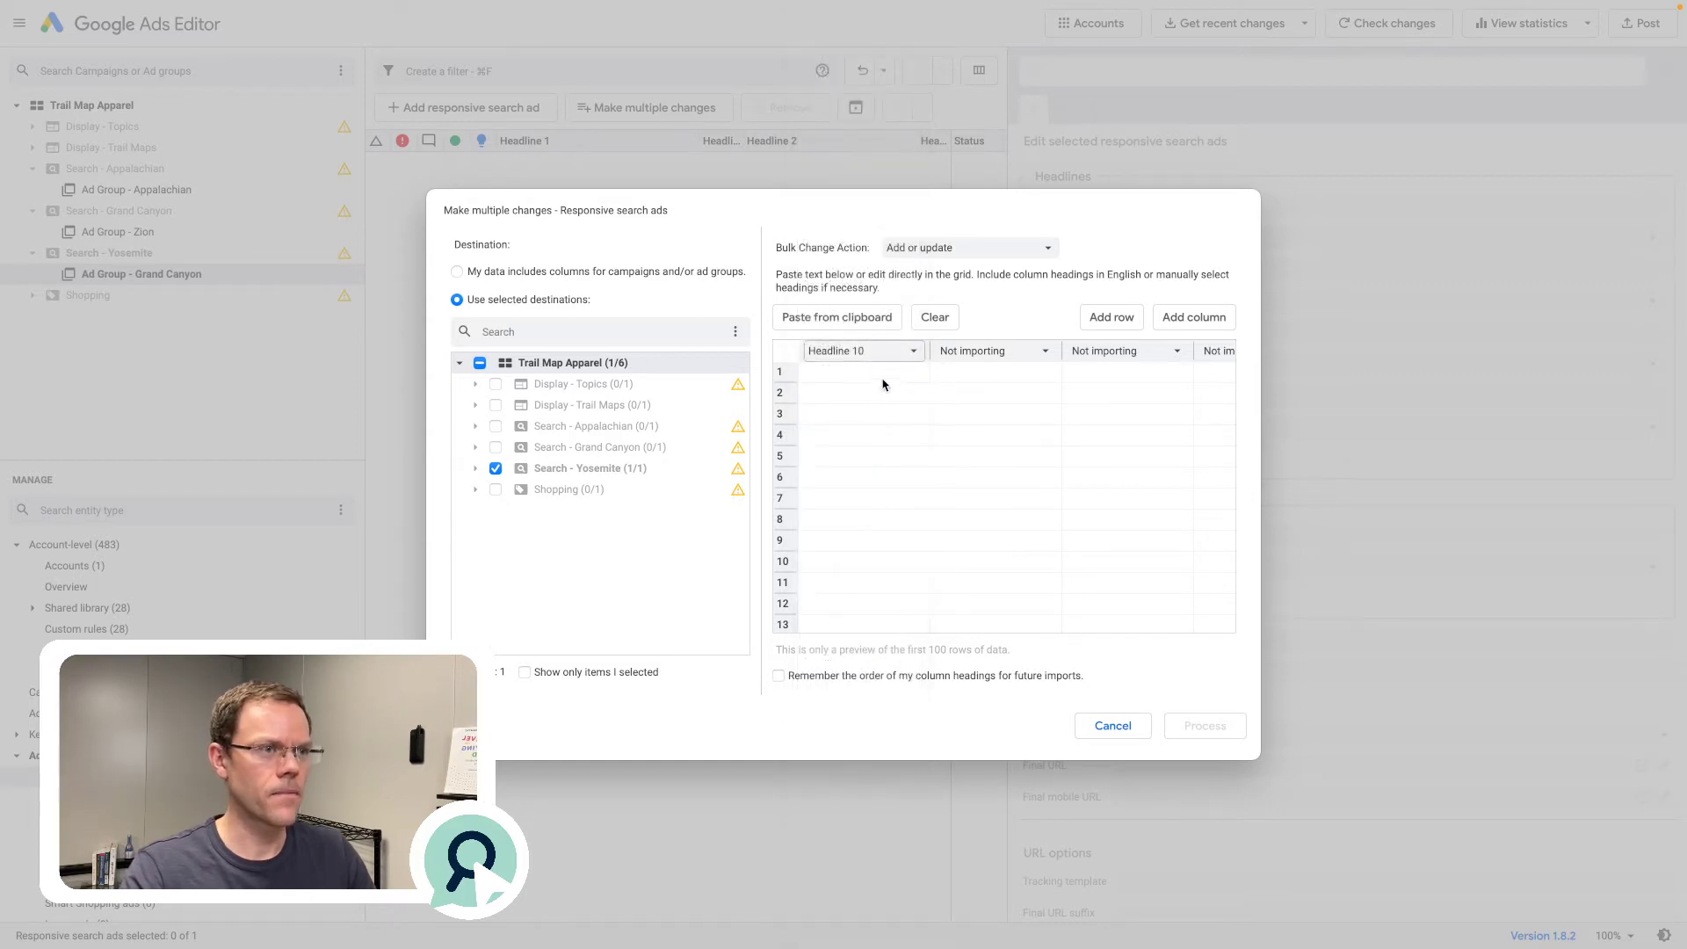
pyautogui.click(874, 378)
pyautogui.write('Type')
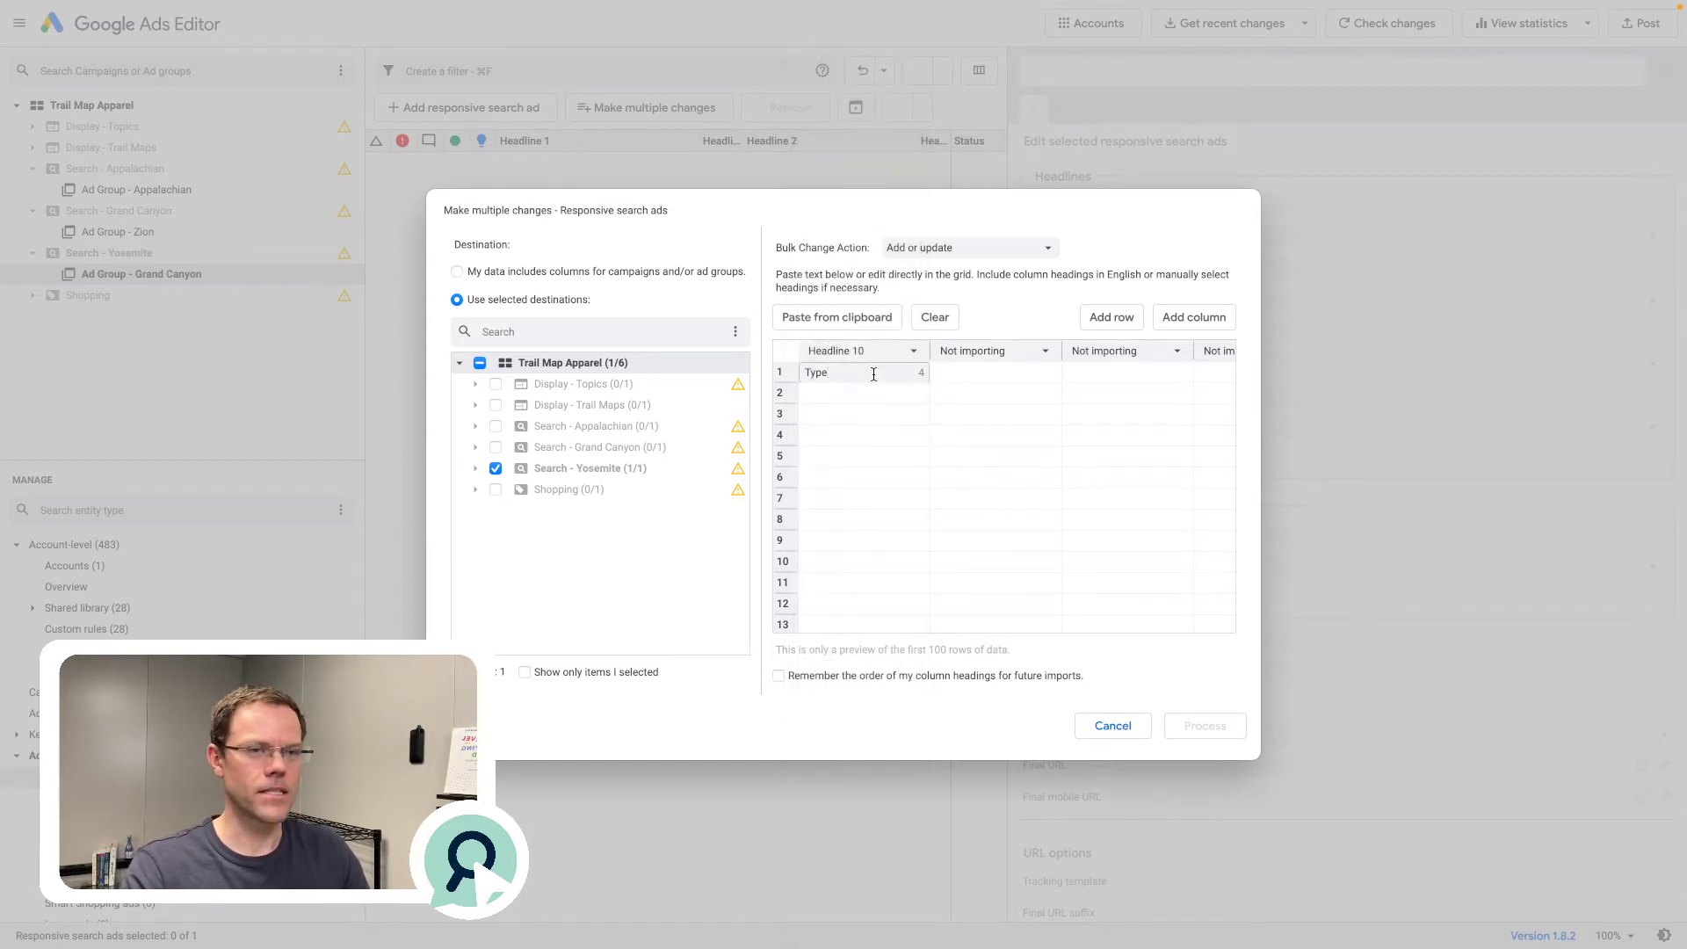
pyautogui.click(869, 464)
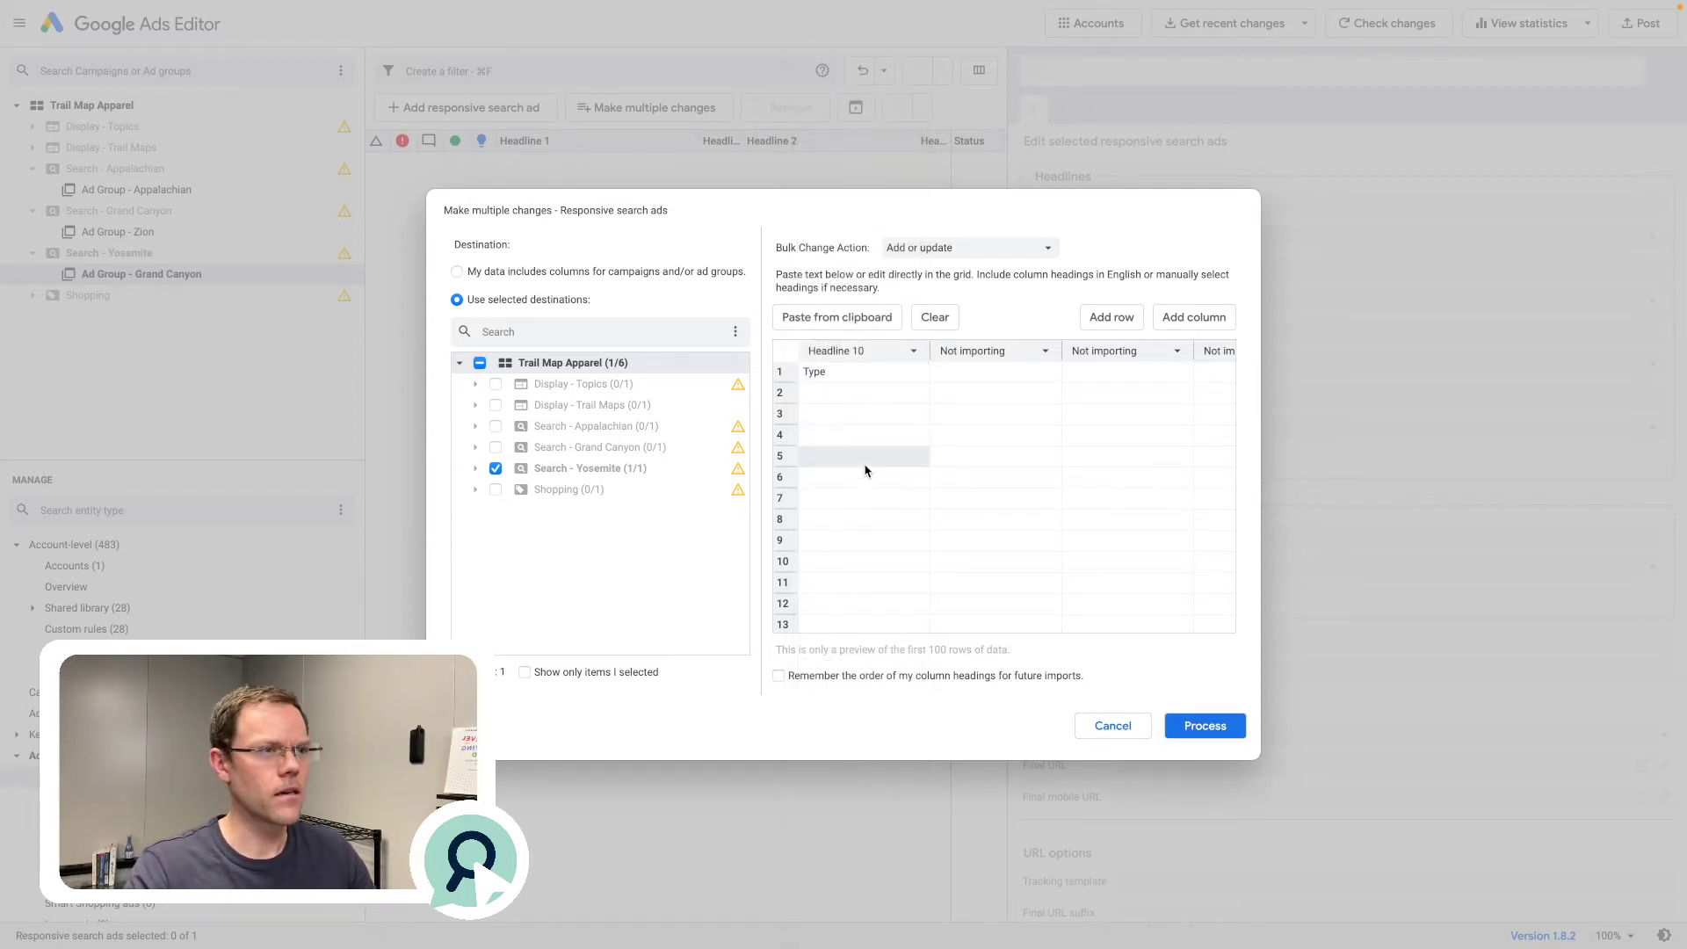
pyautogui.click(938, 317)
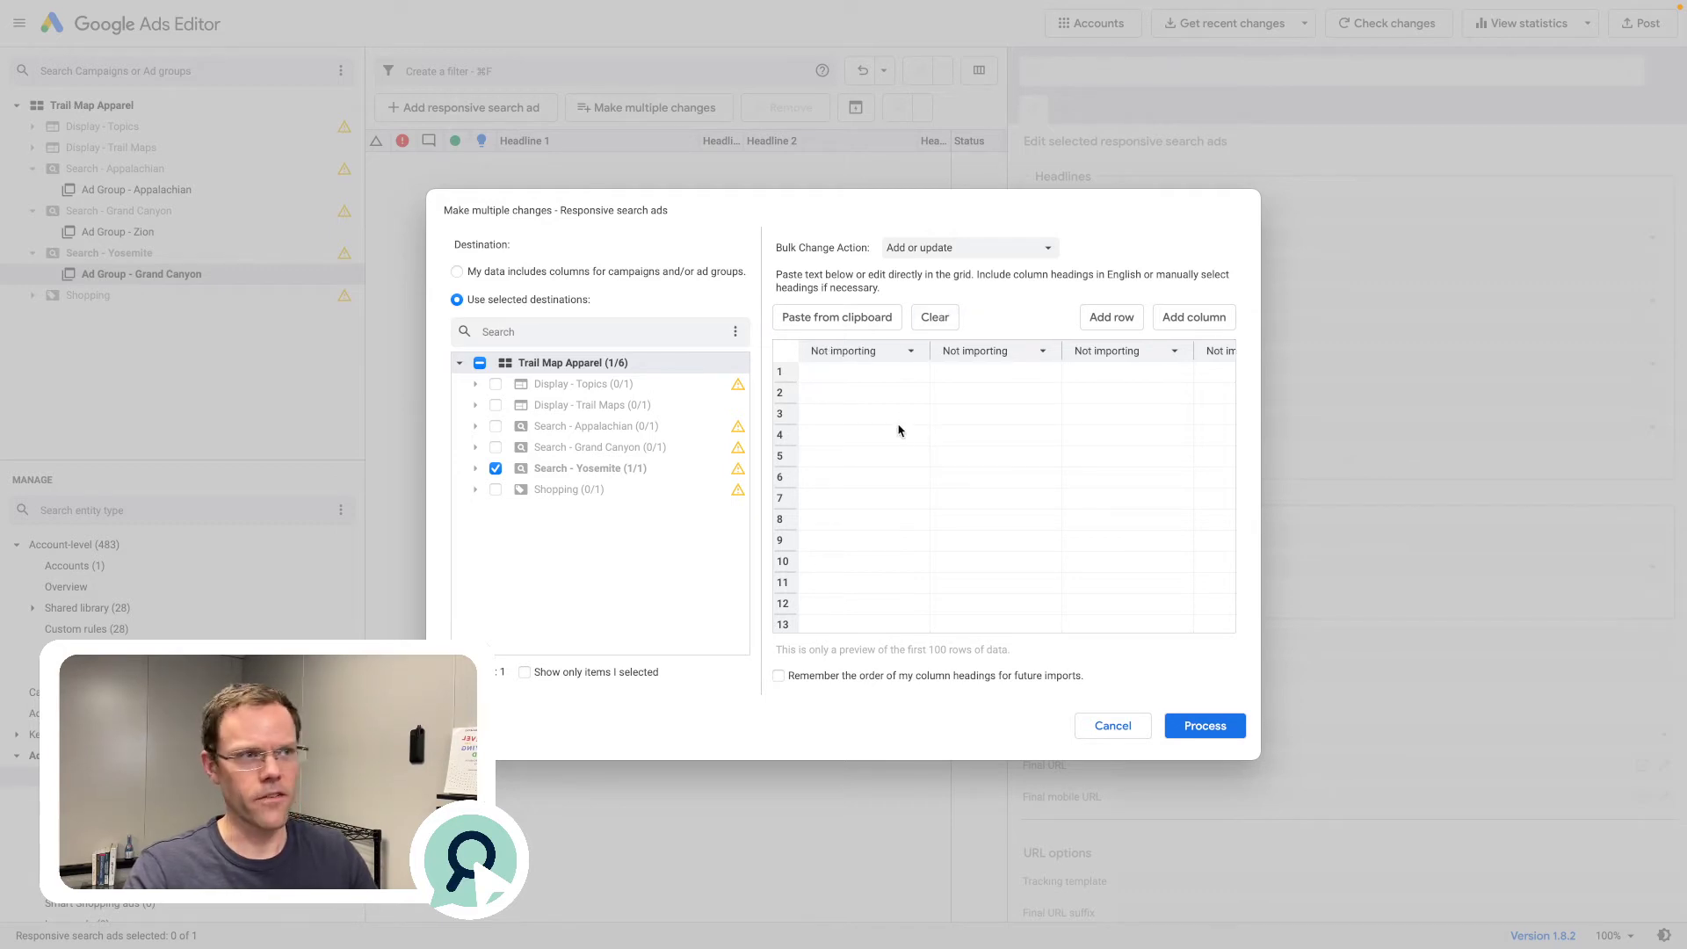
pyautogui.click(845, 323)
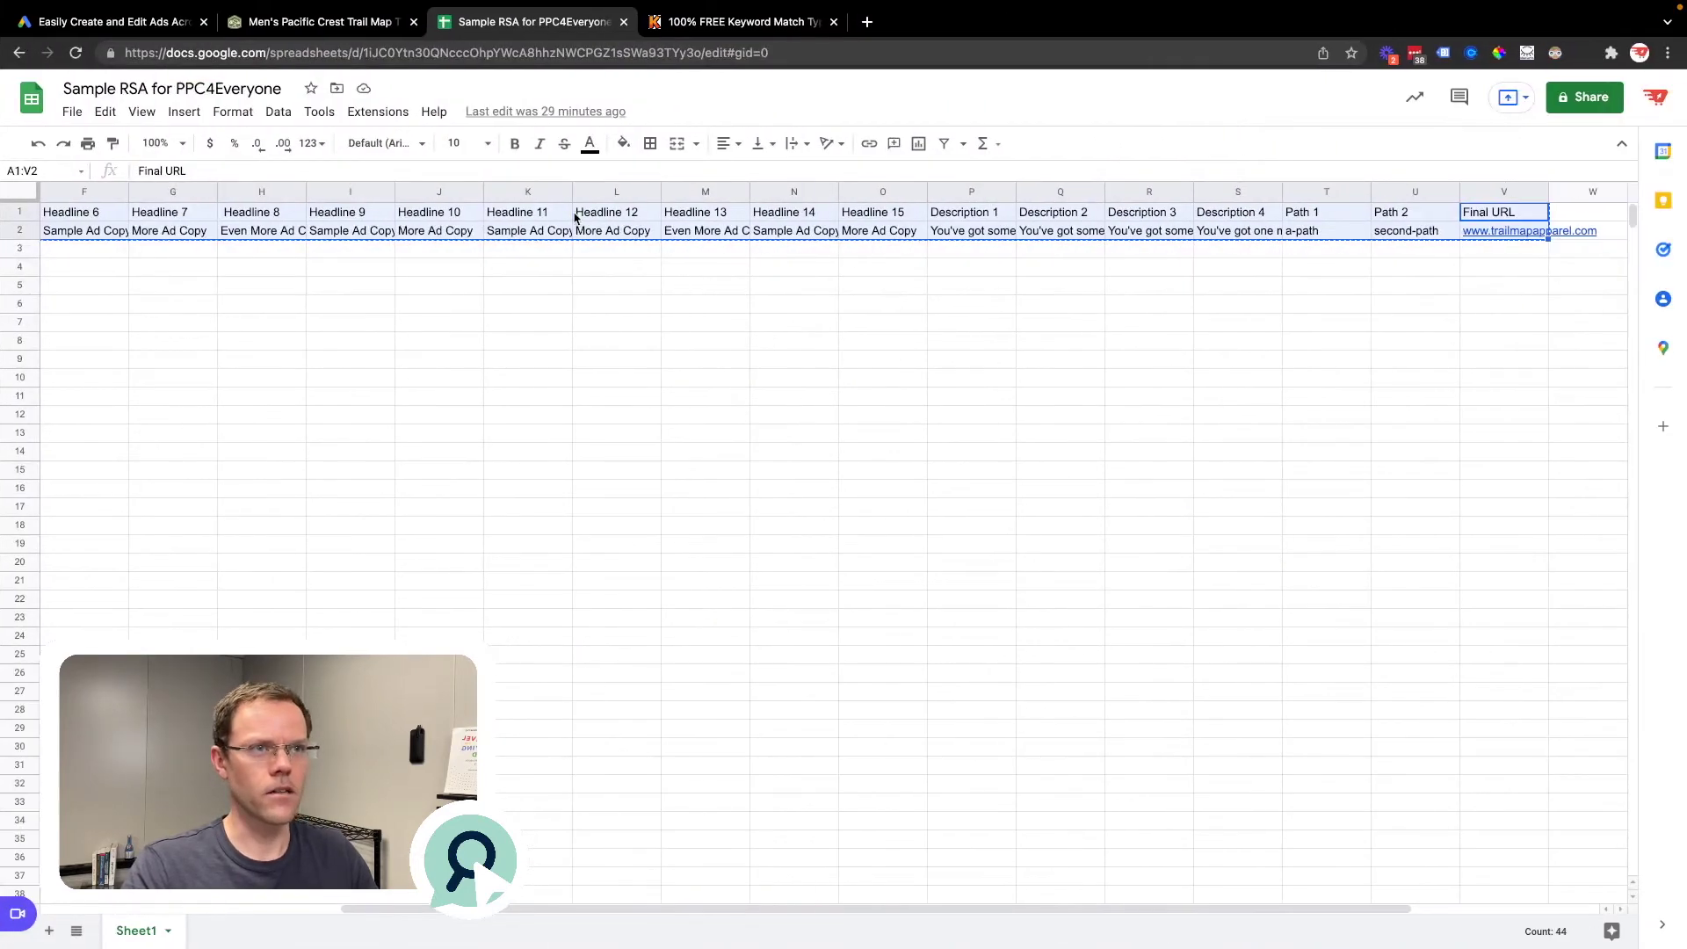
# Check the Headline 3 heading and cells A2 to C2 in the spreadsheet
pyautogui.press('Left')
pyautogui.press('Left')
pyautogui.press('Left')
pyautogui.press('Left')
pyautogui.press('Left')
pyautogui.press('Left')
pyautogui.press('Left')
pyautogui.press('Left')
pyautogui.press('Left')
pyautogui.press('Left')
pyautogui.press('Left')
pyautogui.press('Left')
pyautogui.press('Left')
pyautogui.press('Left')
pyautogui.press('Left')
pyautogui.press('Left')
pyautogui.press('Left')
pyautogui.press('Left')
pyautogui.press('Left')
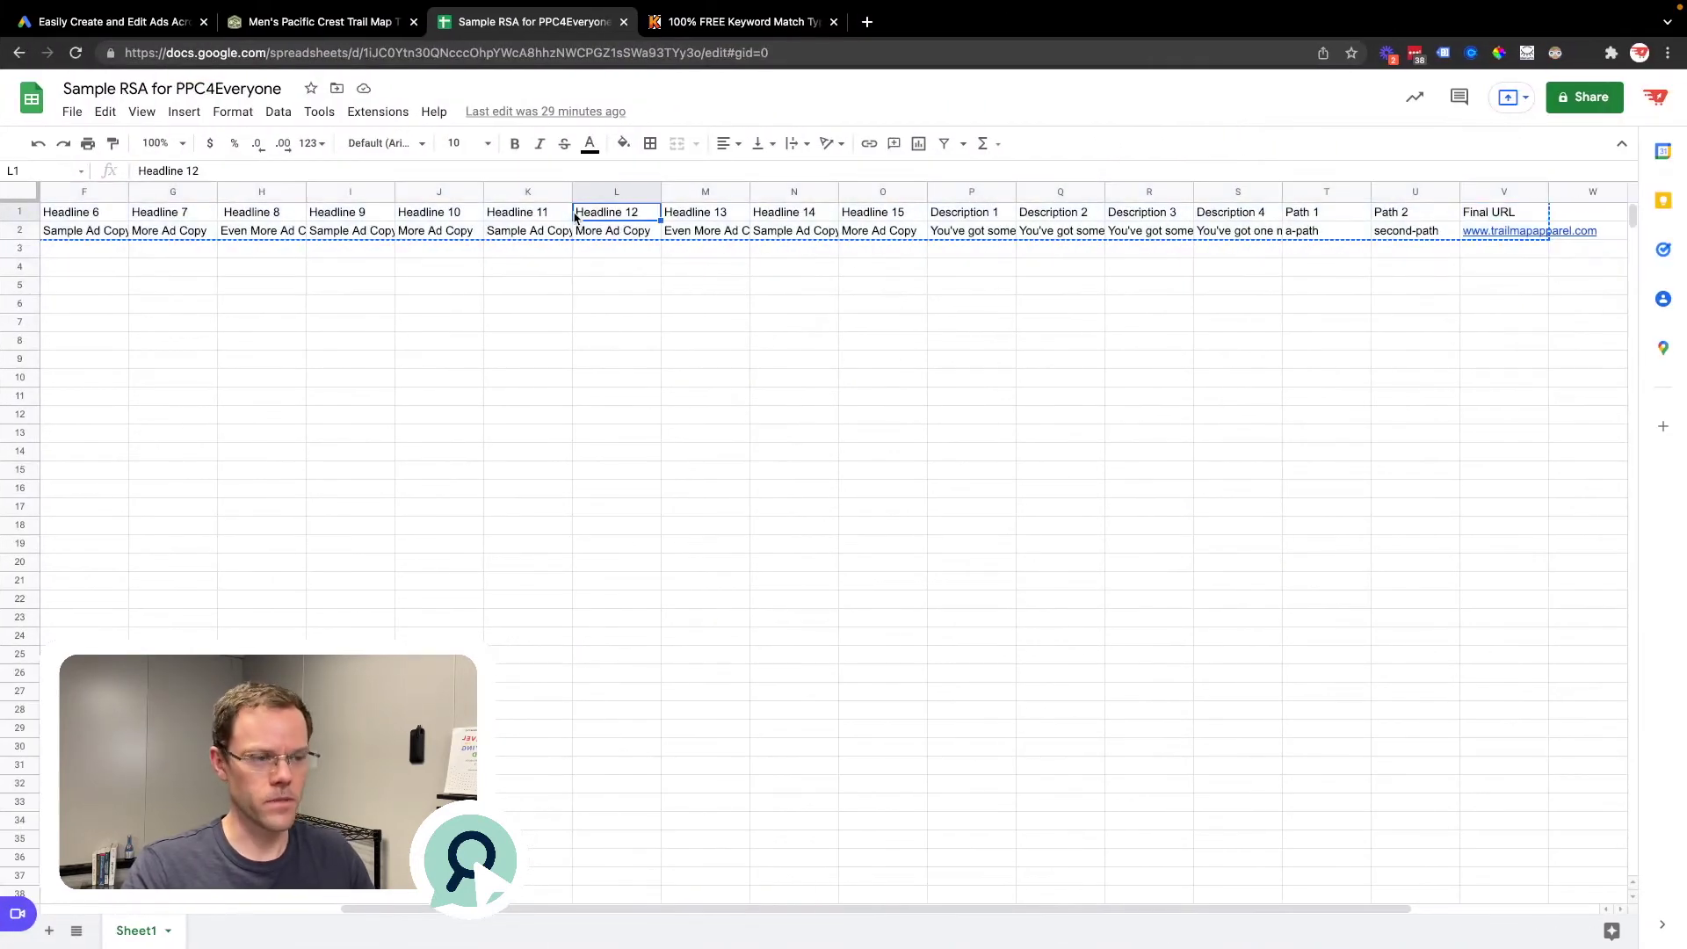
pyautogui.press('Right')
pyautogui.press('Right')
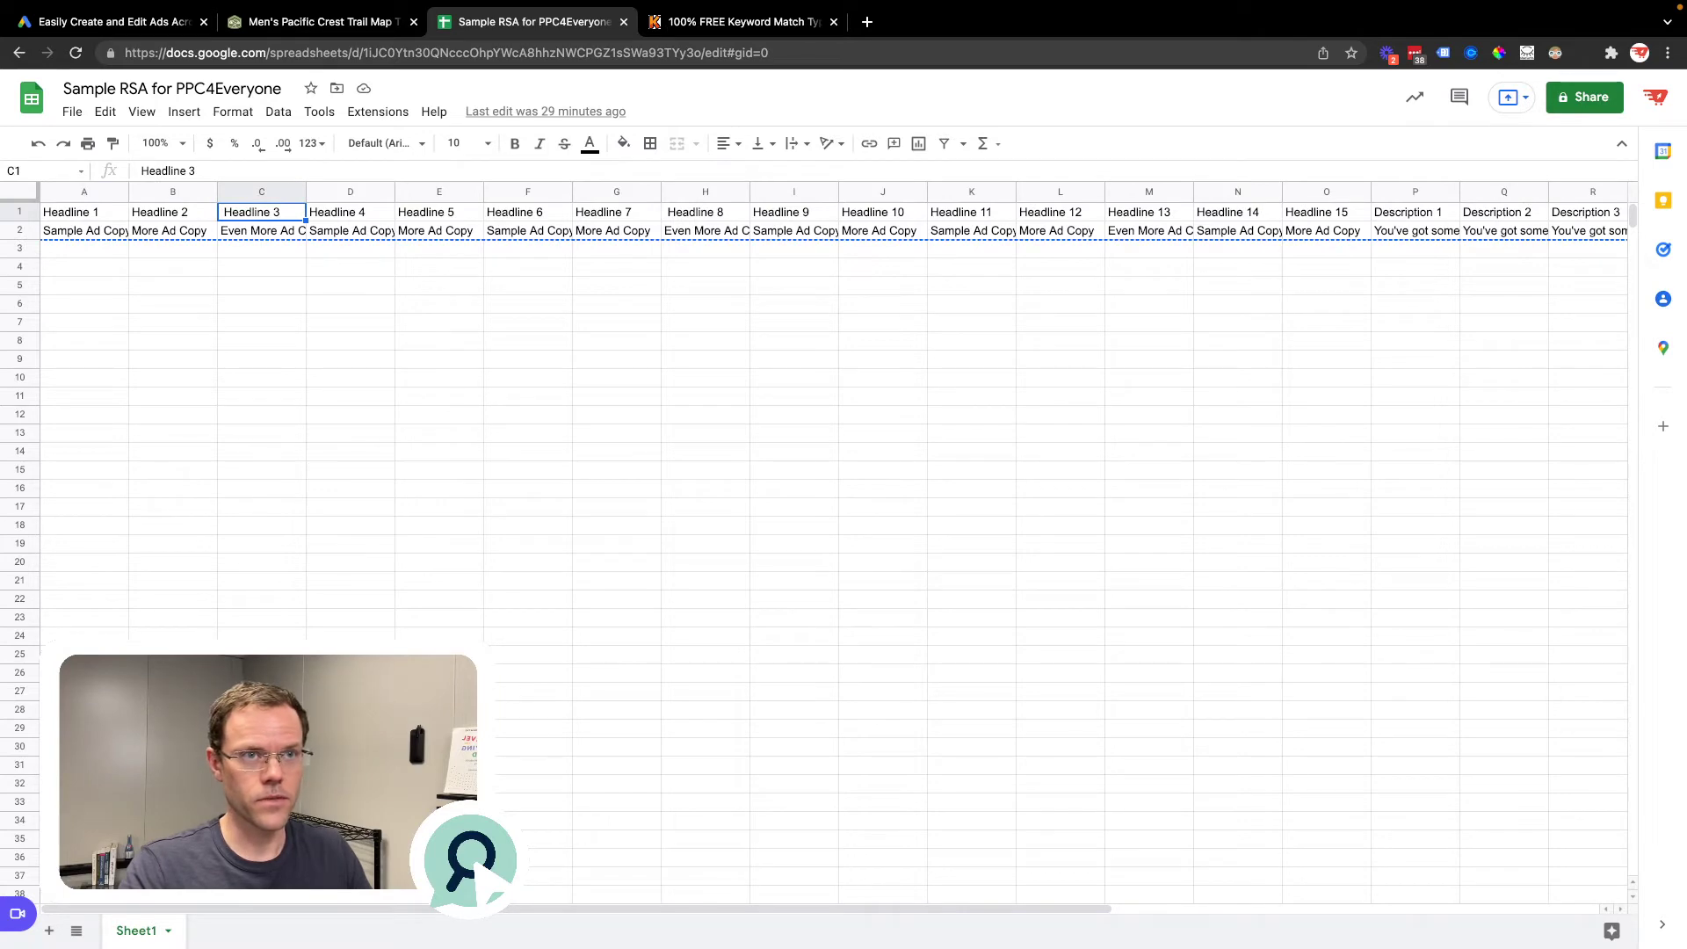
pyautogui.press('Down')
pyautogui.press('Left')
pyautogui.press('Left')
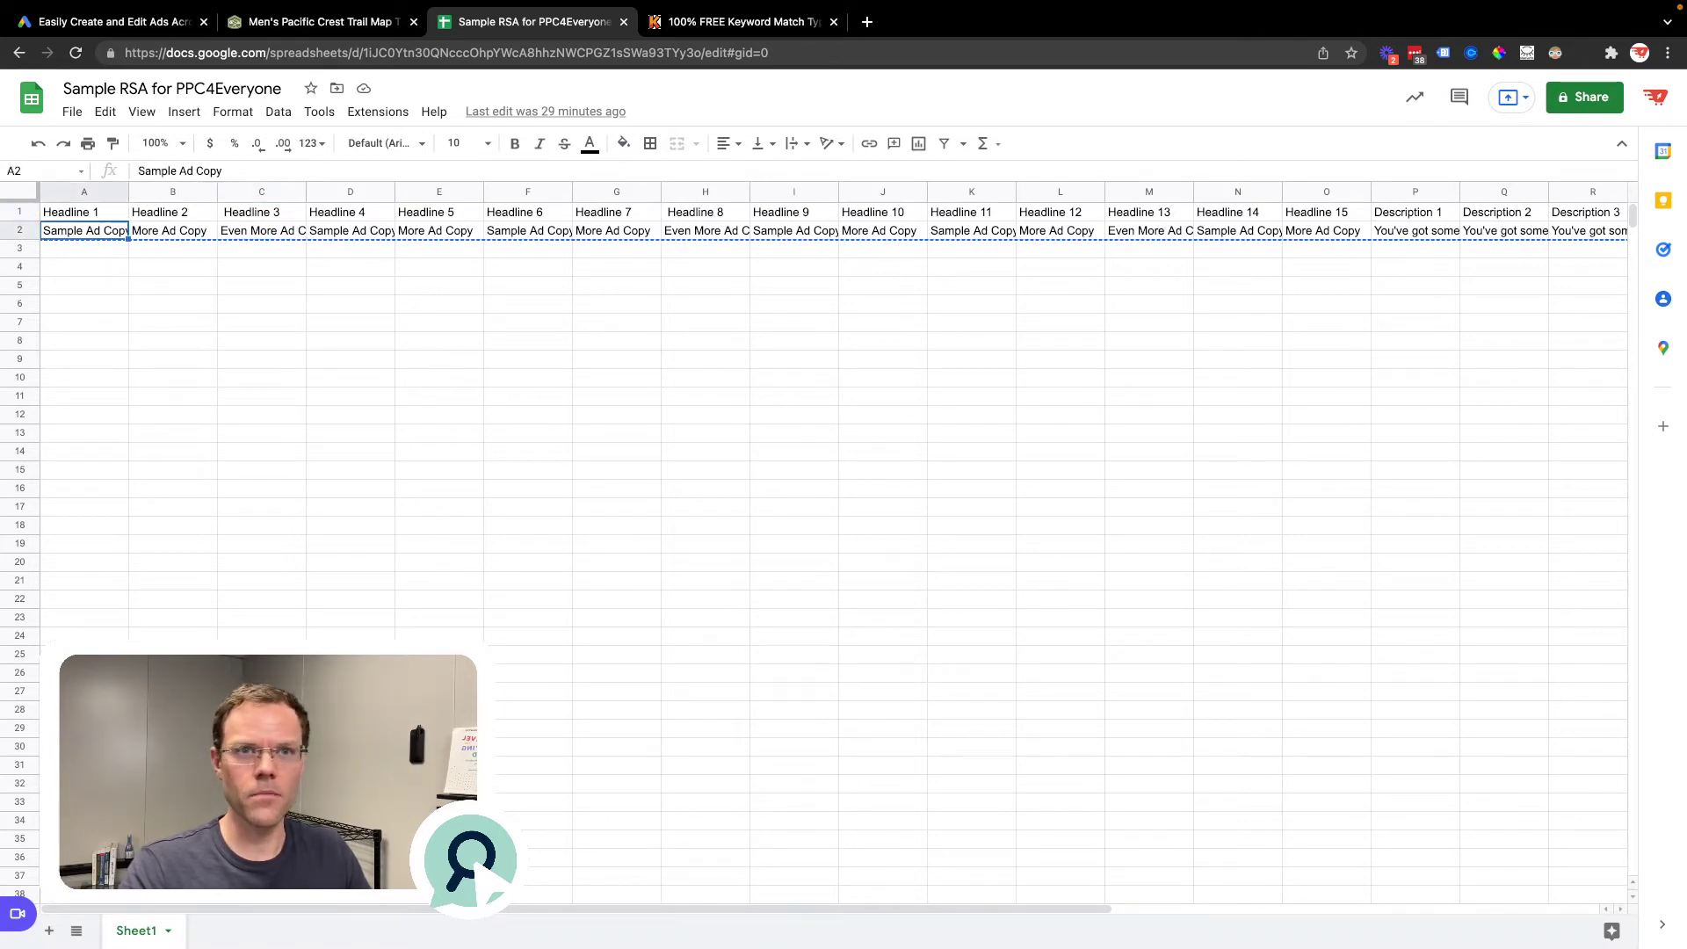
pyautogui.press('Right')
pyautogui.press('Right')
pyautogui.hotkey('ctrl', 'Left')
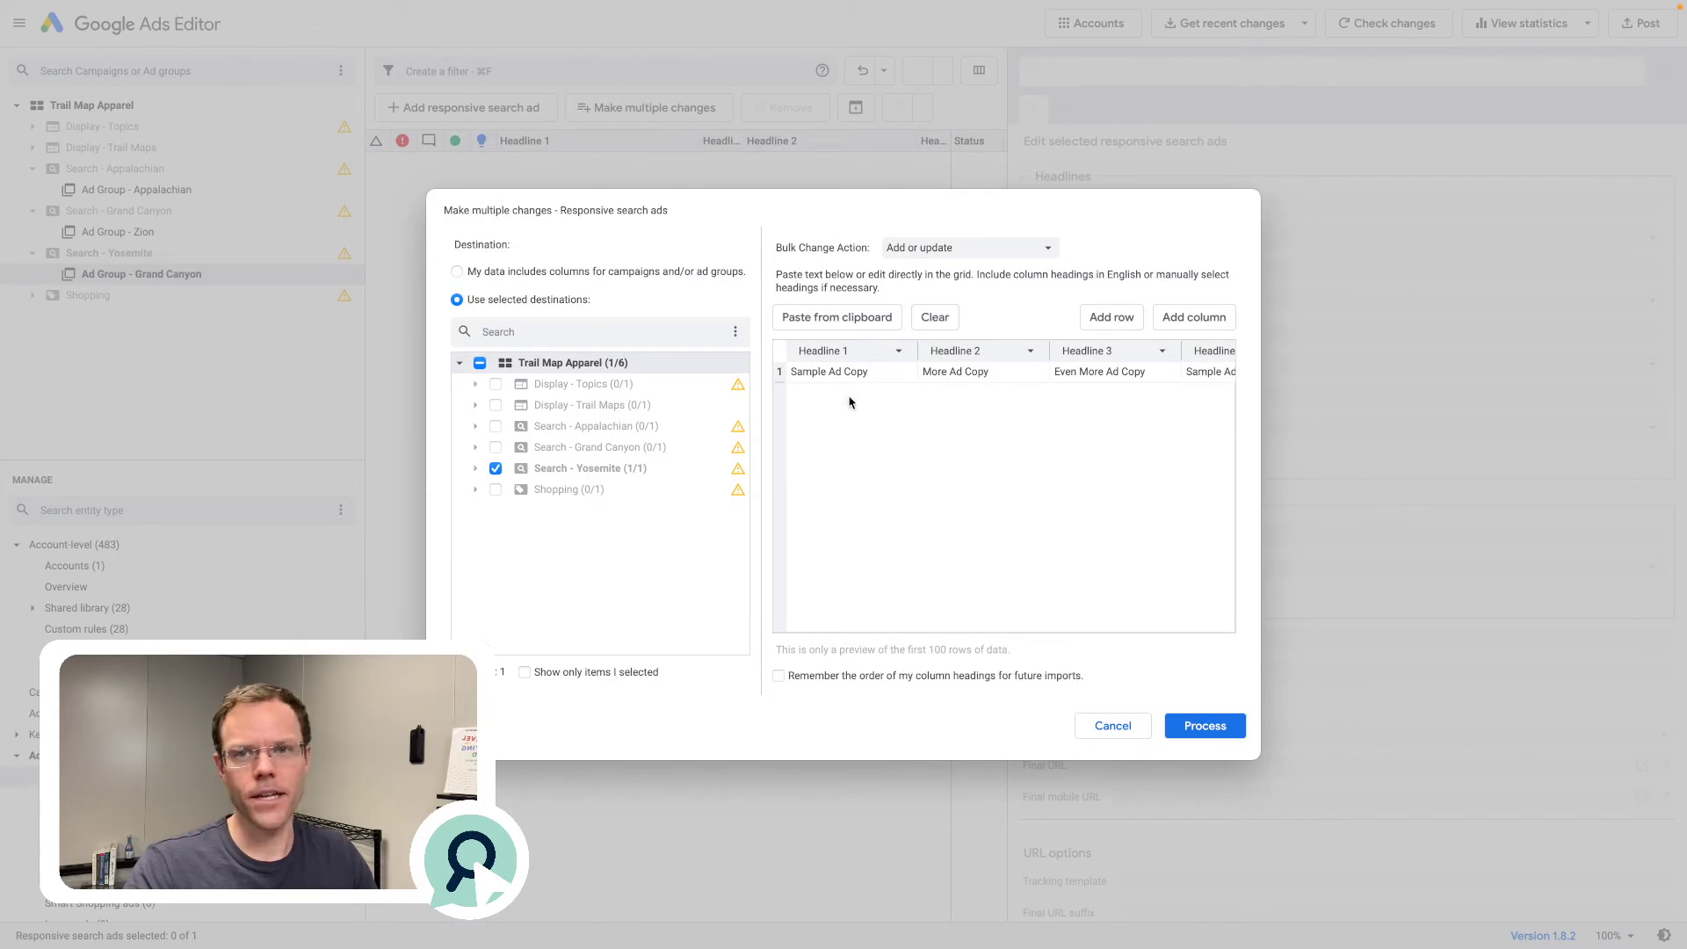
# Map the first import column to Headline 1, scan the grid, then clear it
pyautogui.click(860, 353)
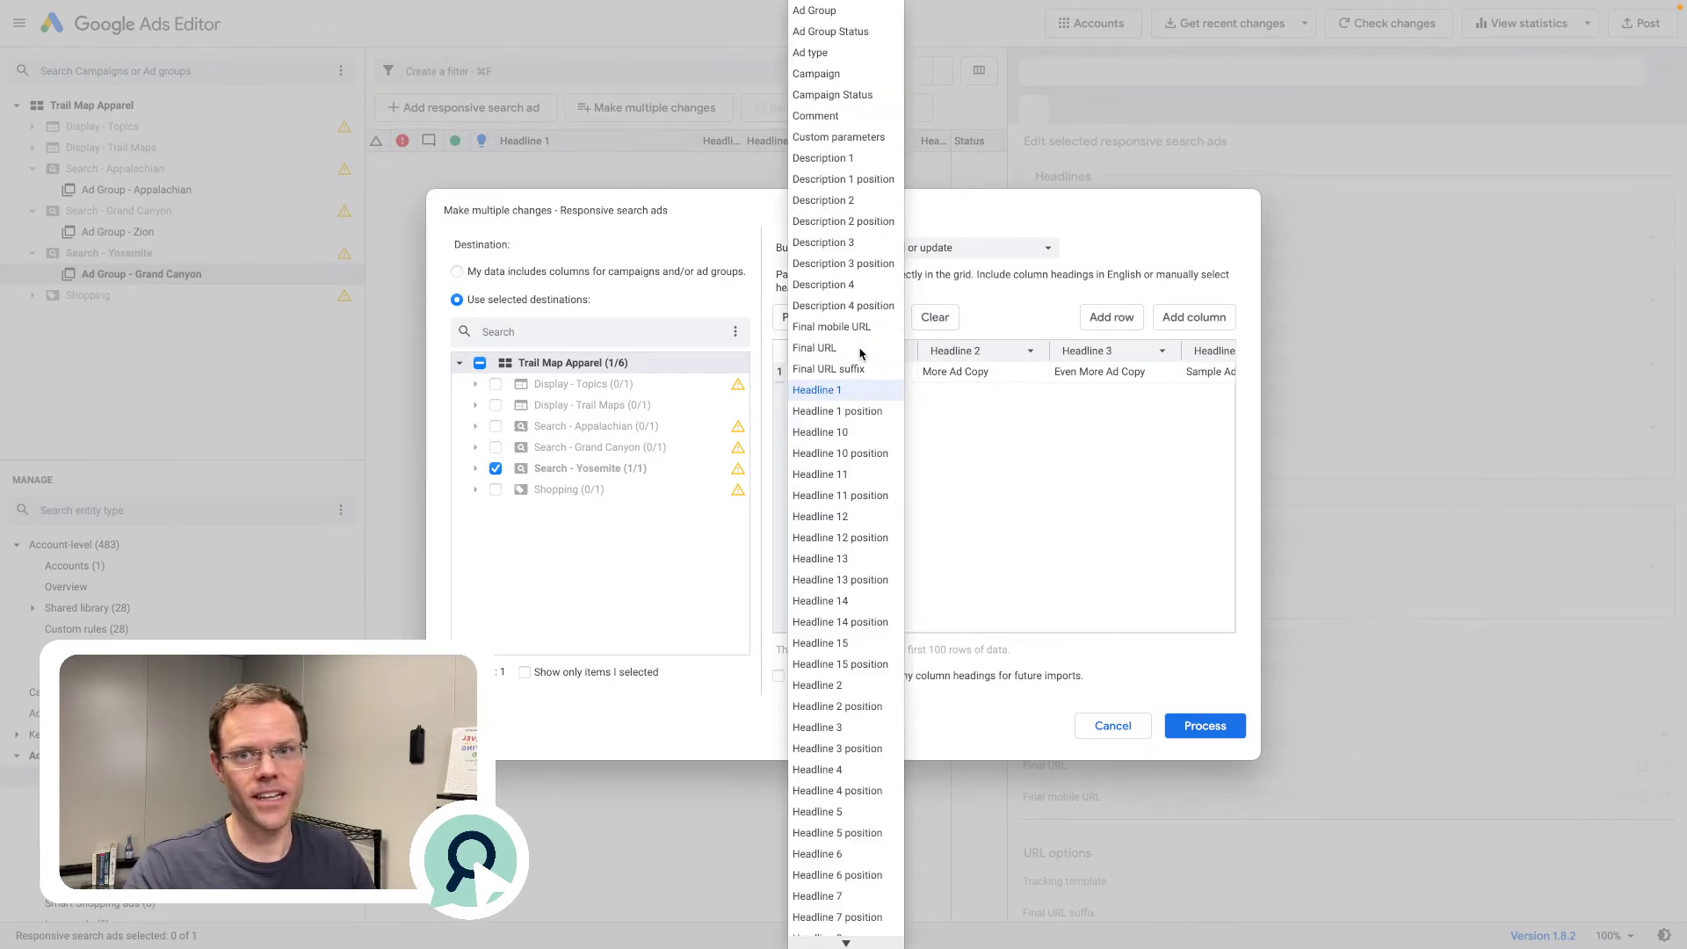
pyautogui.click(834, 392)
pyautogui.hscroll(5, 958, 371)
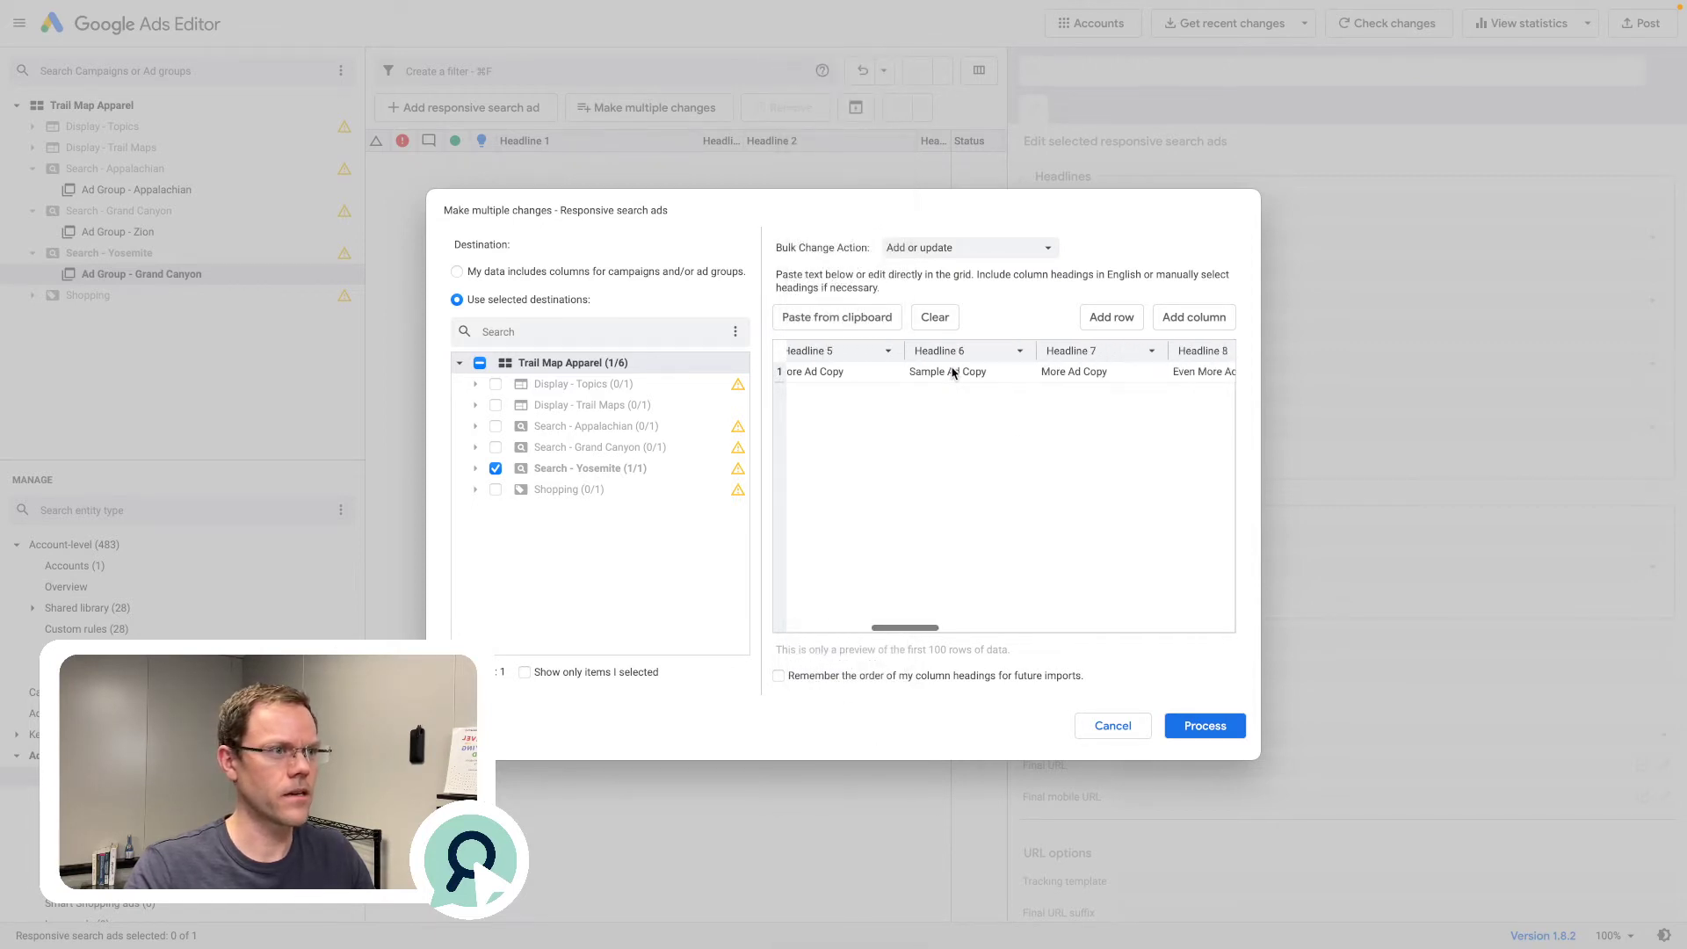
pyautogui.hscroll(10, 953, 373)
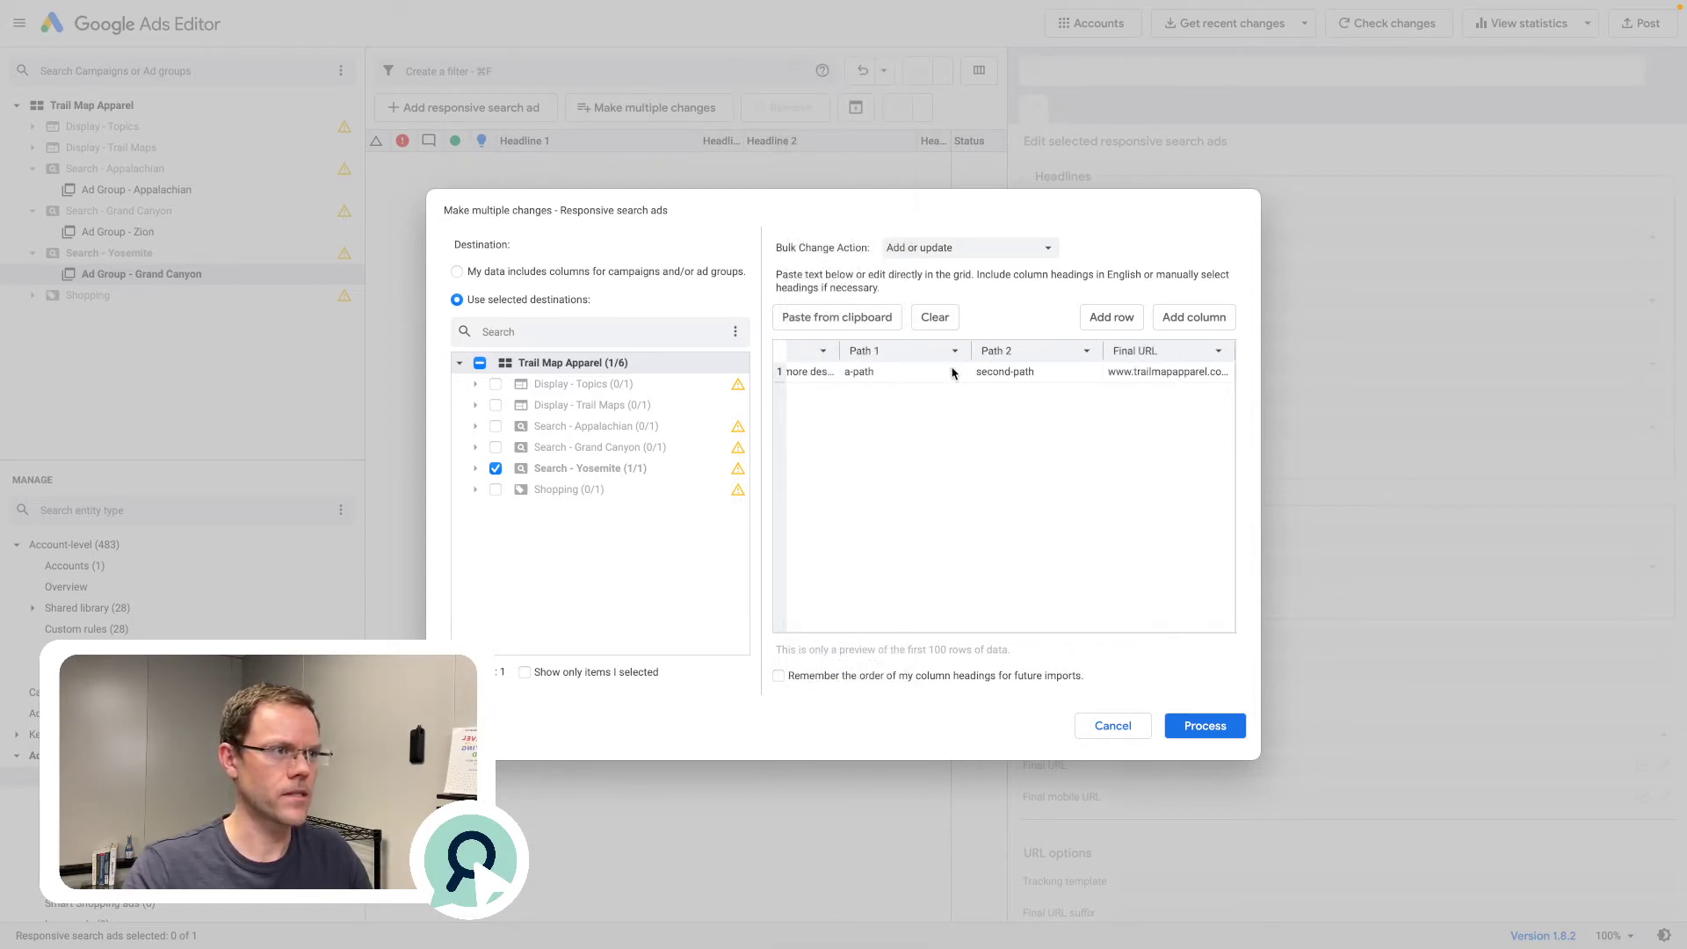
pyautogui.hscroll(-15, 953, 372)
pyautogui.click(933, 317)
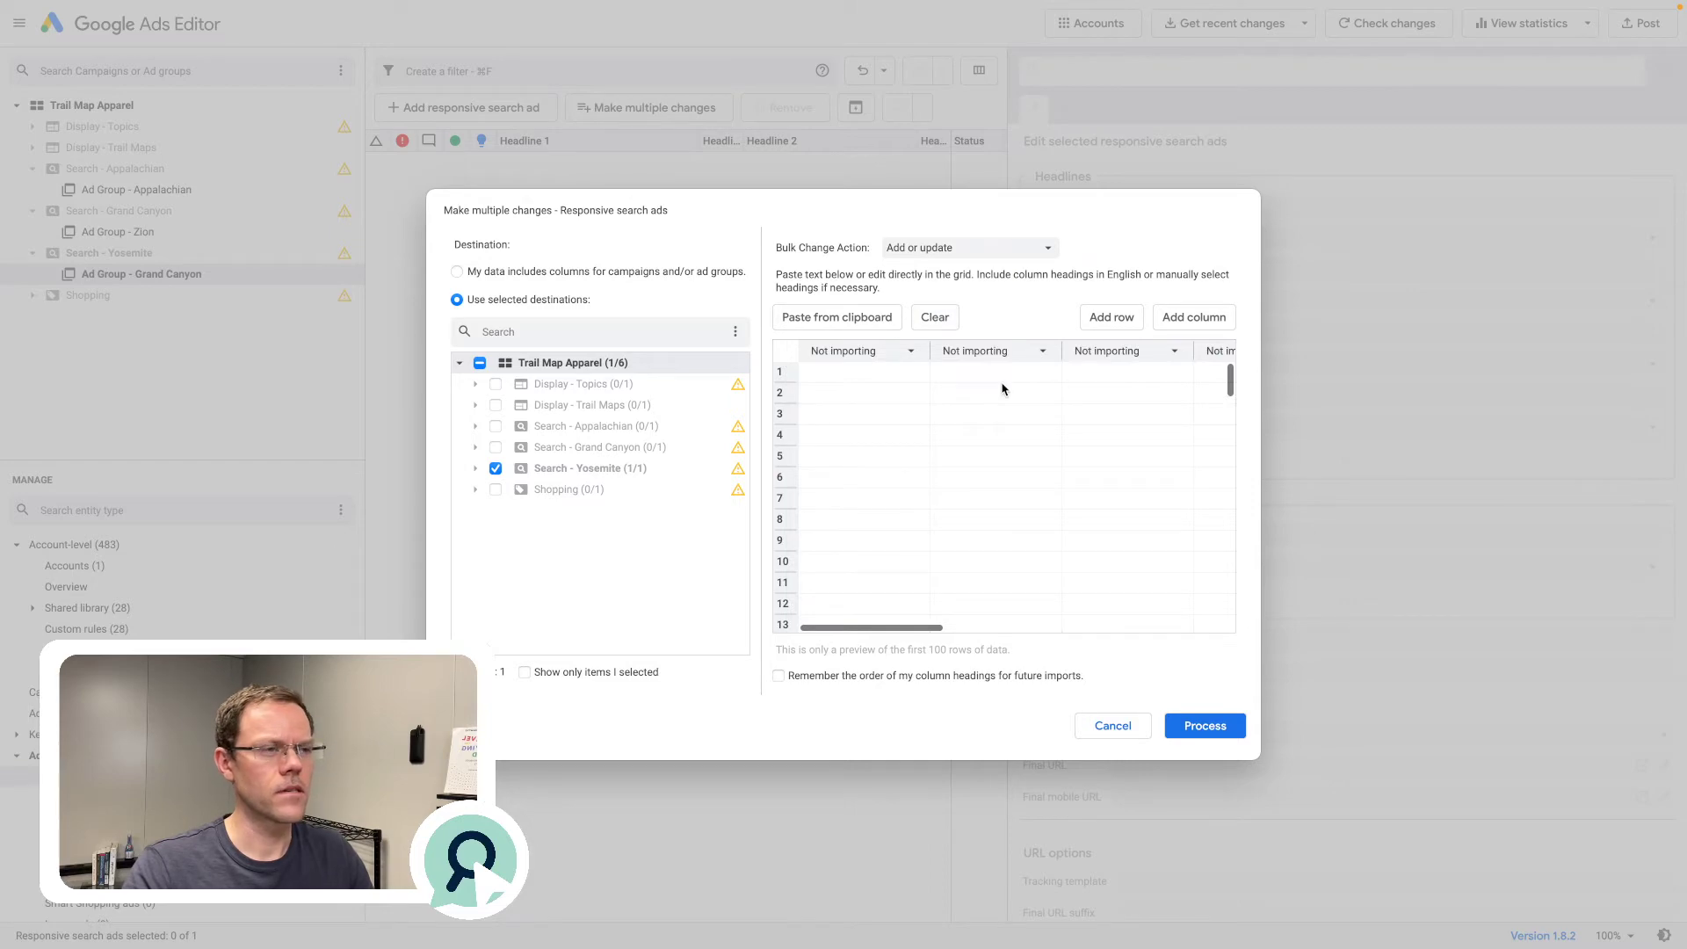
# Paste the ad row from A2 without headings, map Headline 1, then clear the grid
pyautogui.press('super+Tab')
pyautogui.click(98, 235)
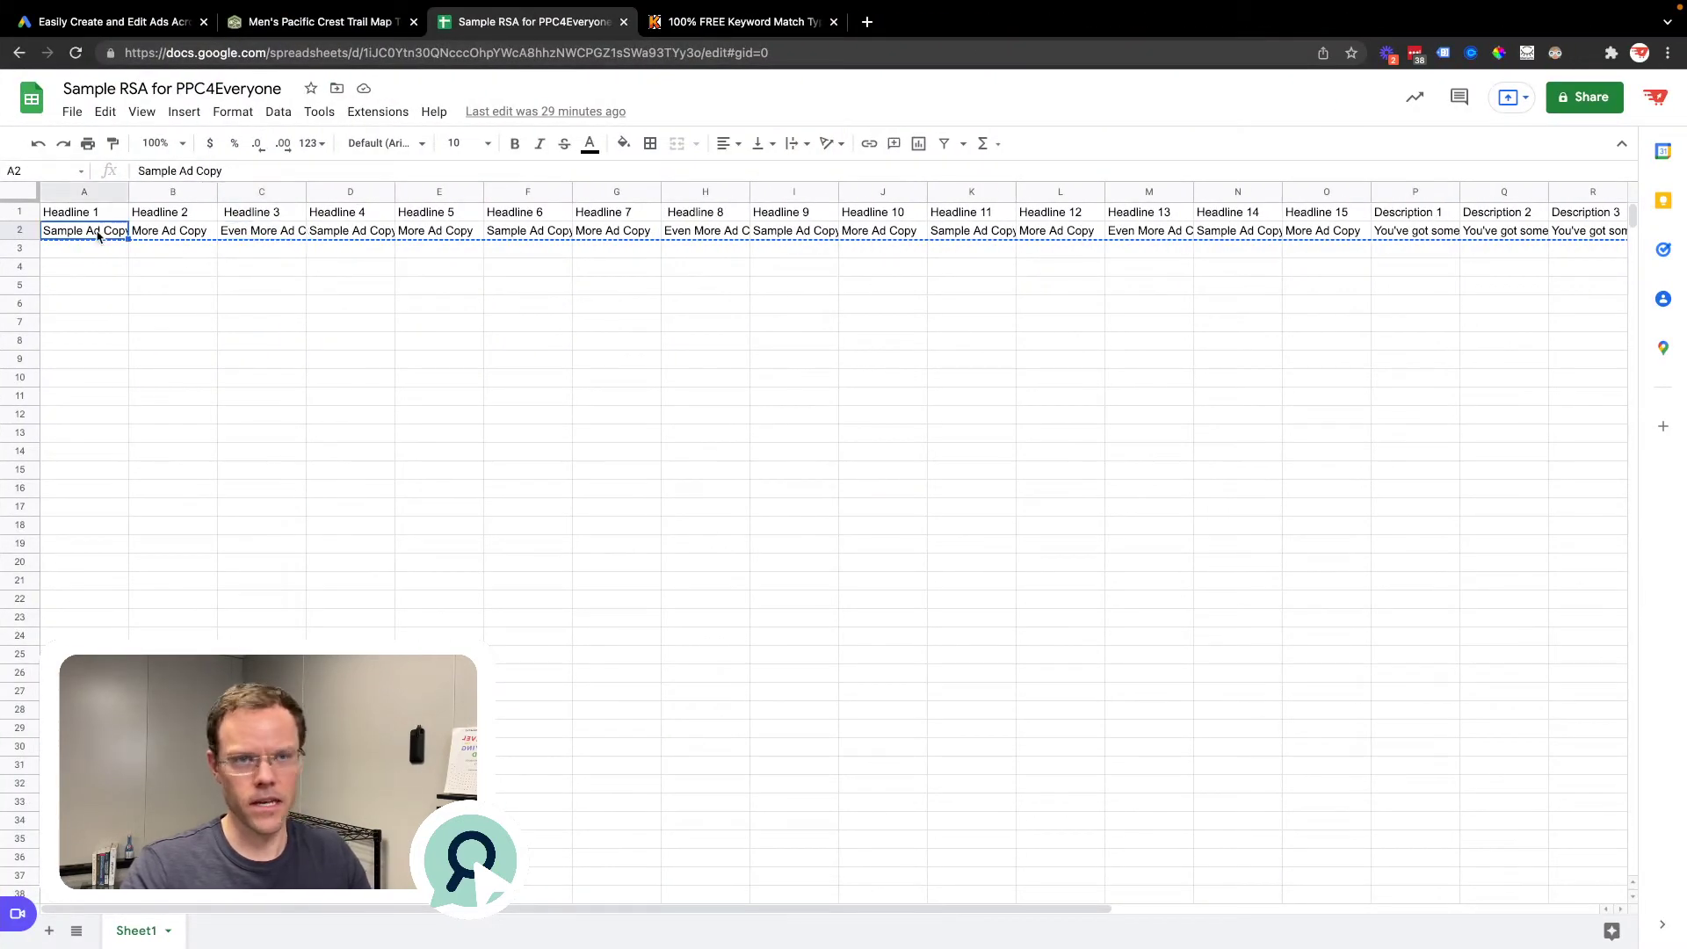
pyautogui.press('super+shift+Right')
pyautogui.hotkey('shift', 'Up')
pyautogui.press('super+c')
pyautogui.press('super+Tab')
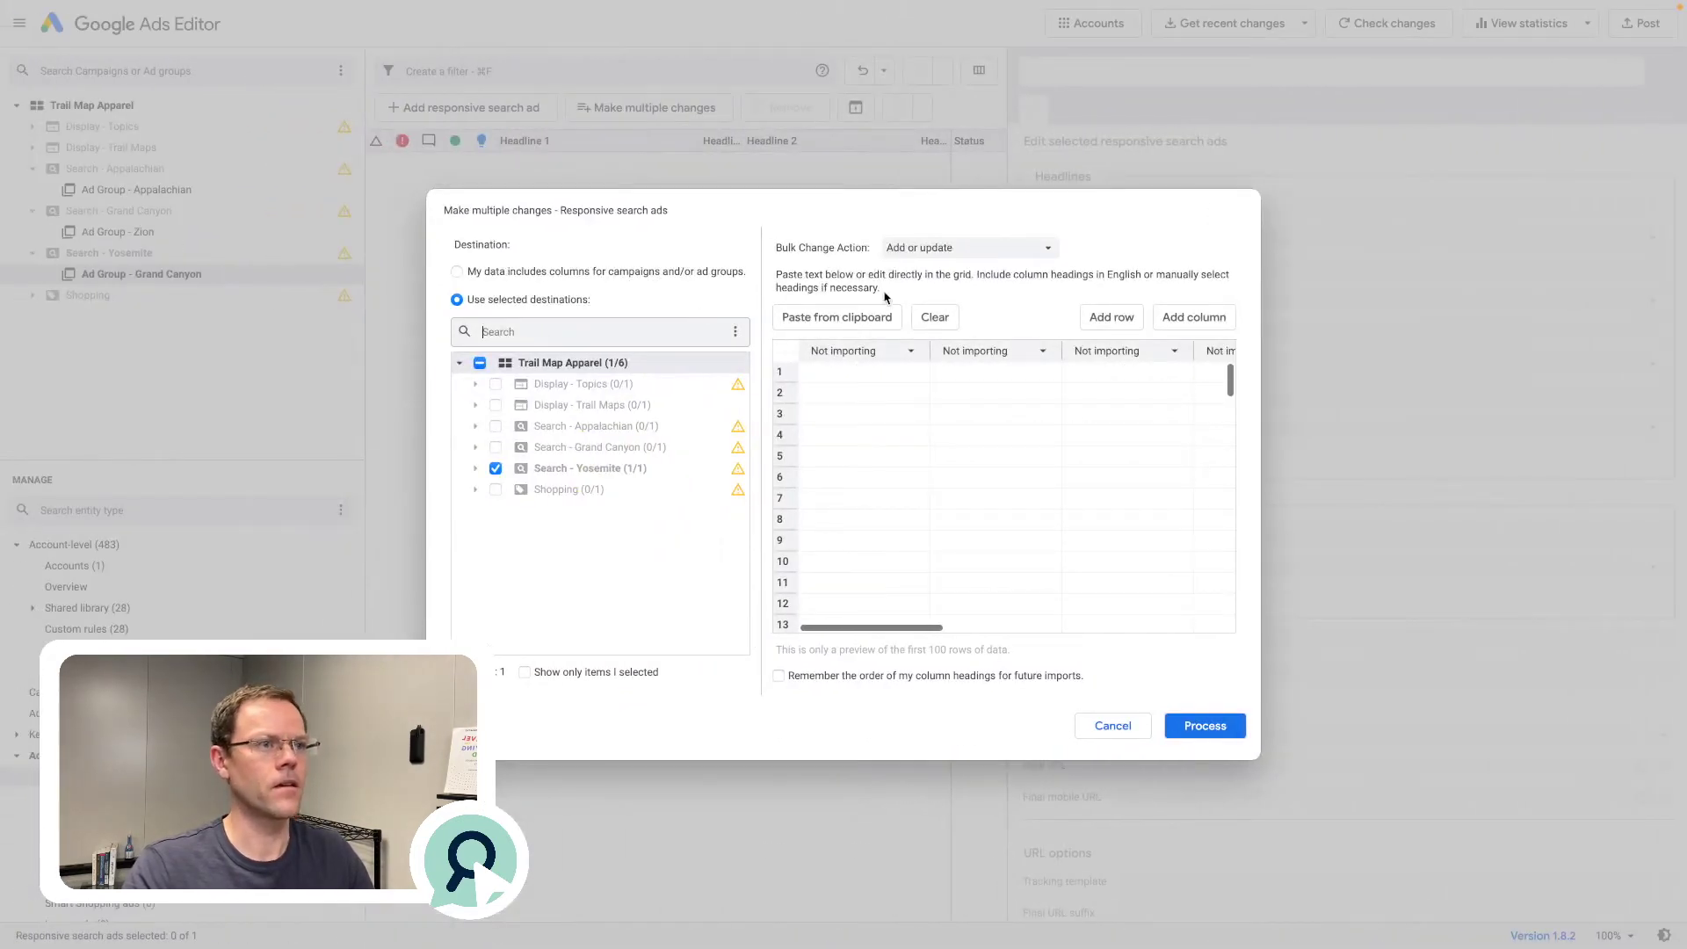
pyautogui.click(867, 322)
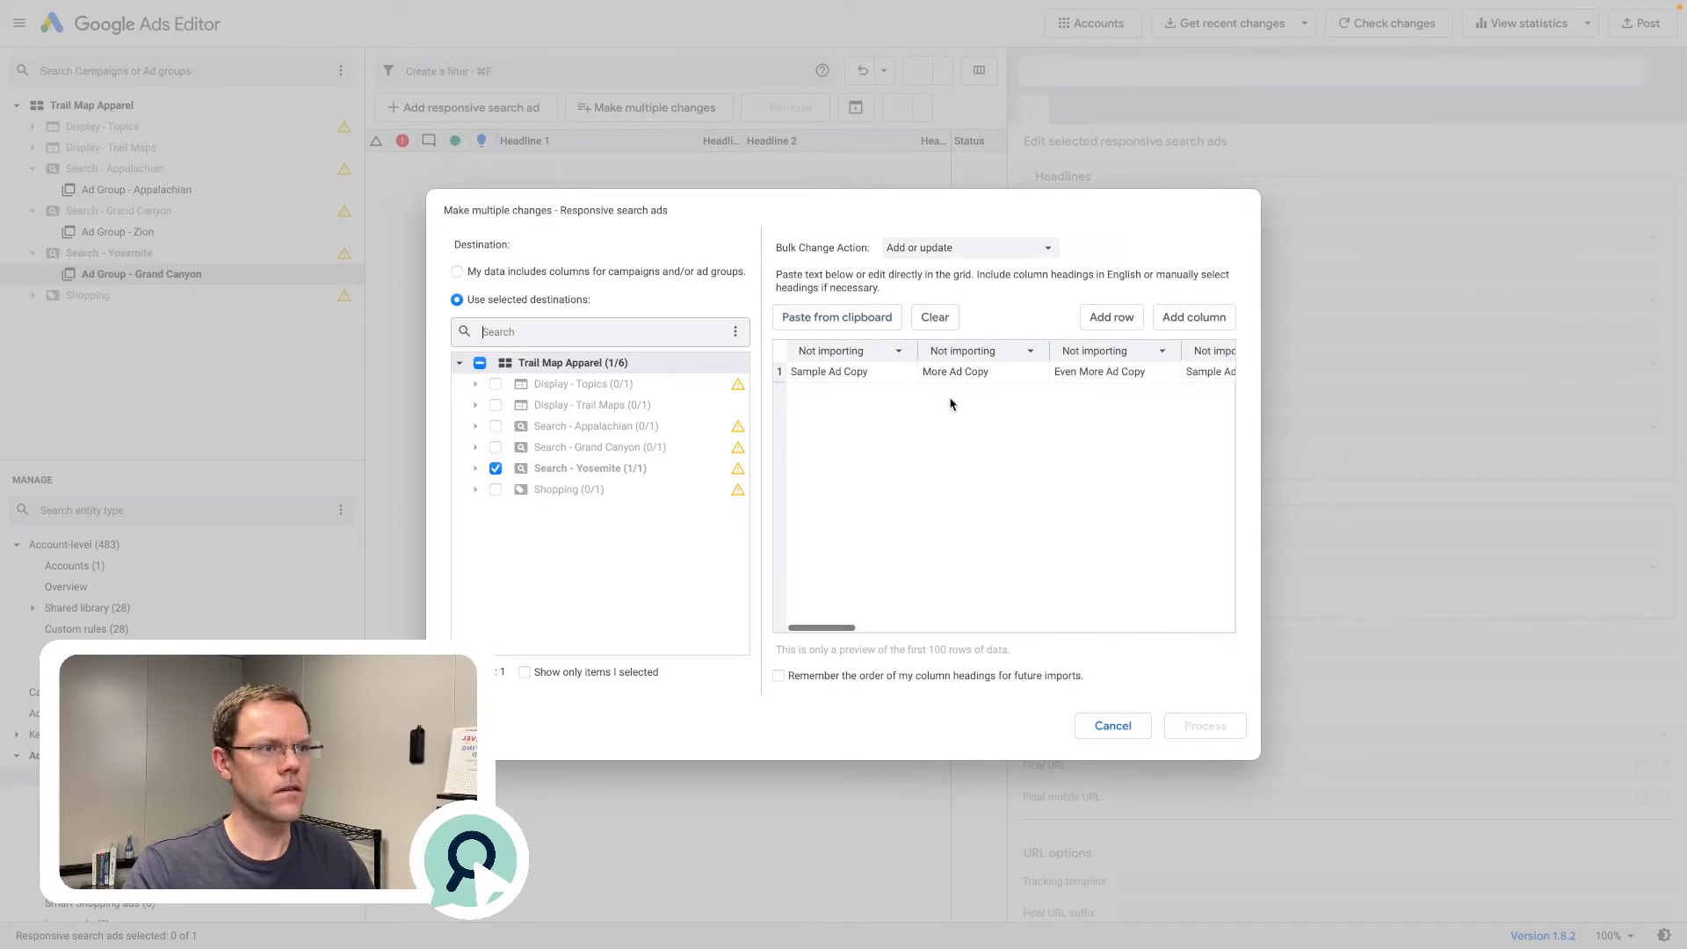
pyautogui.click(889, 352)
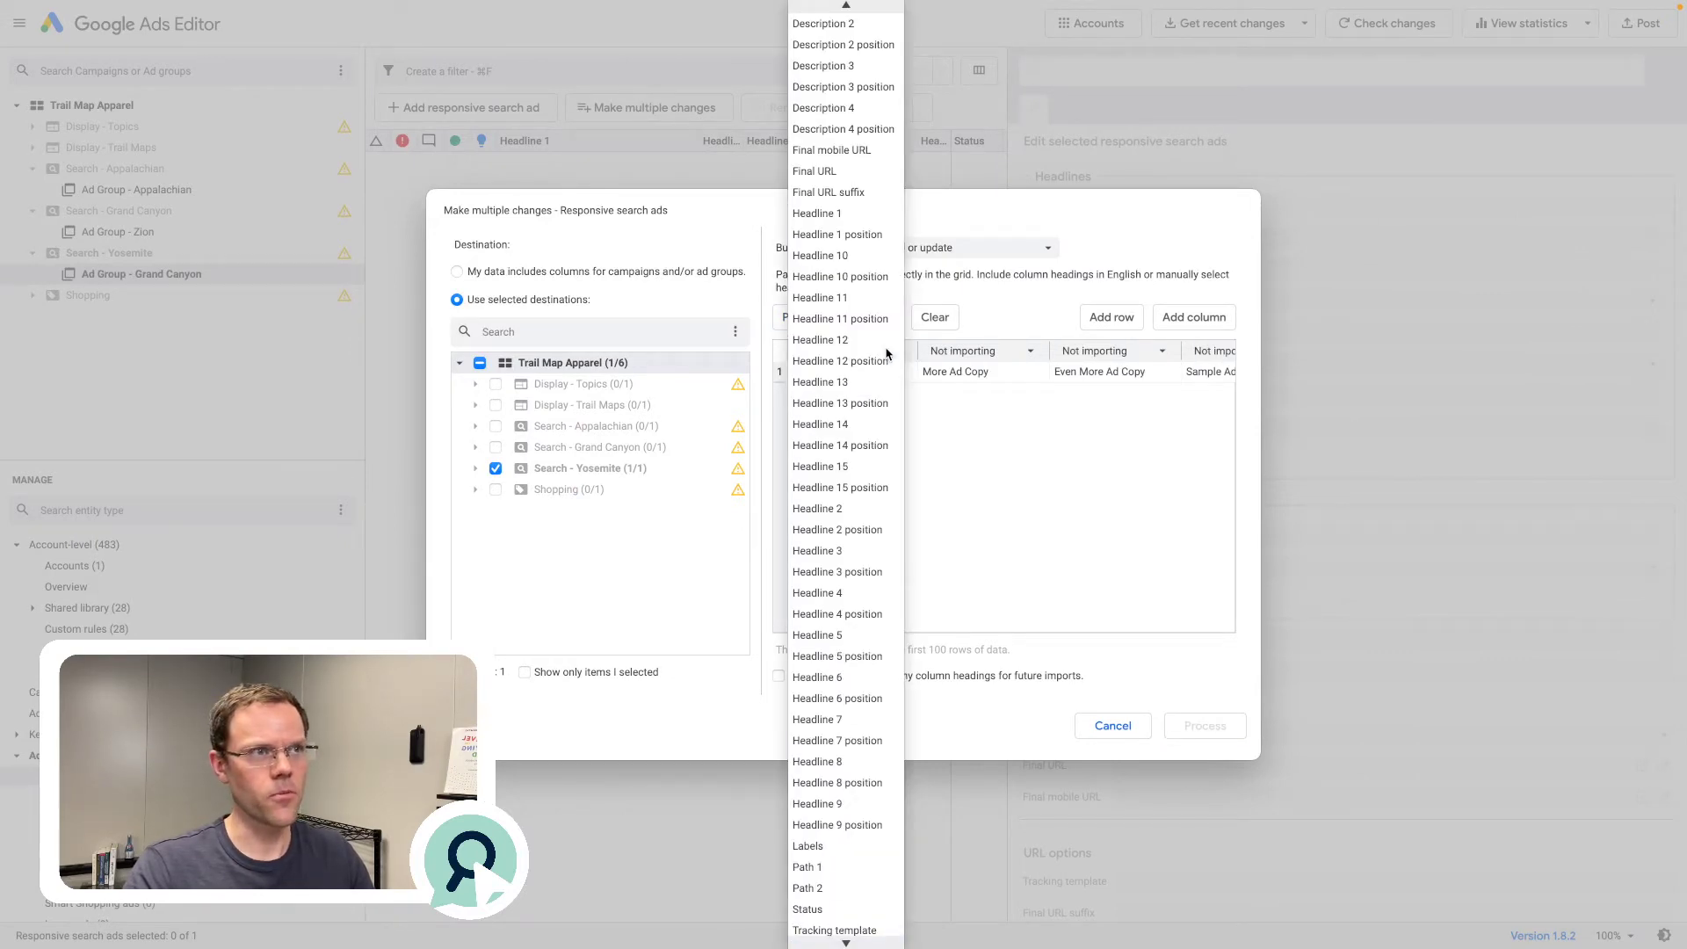
pyautogui.scroll(1, 879, 334)
pyautogui.click(852, 252)
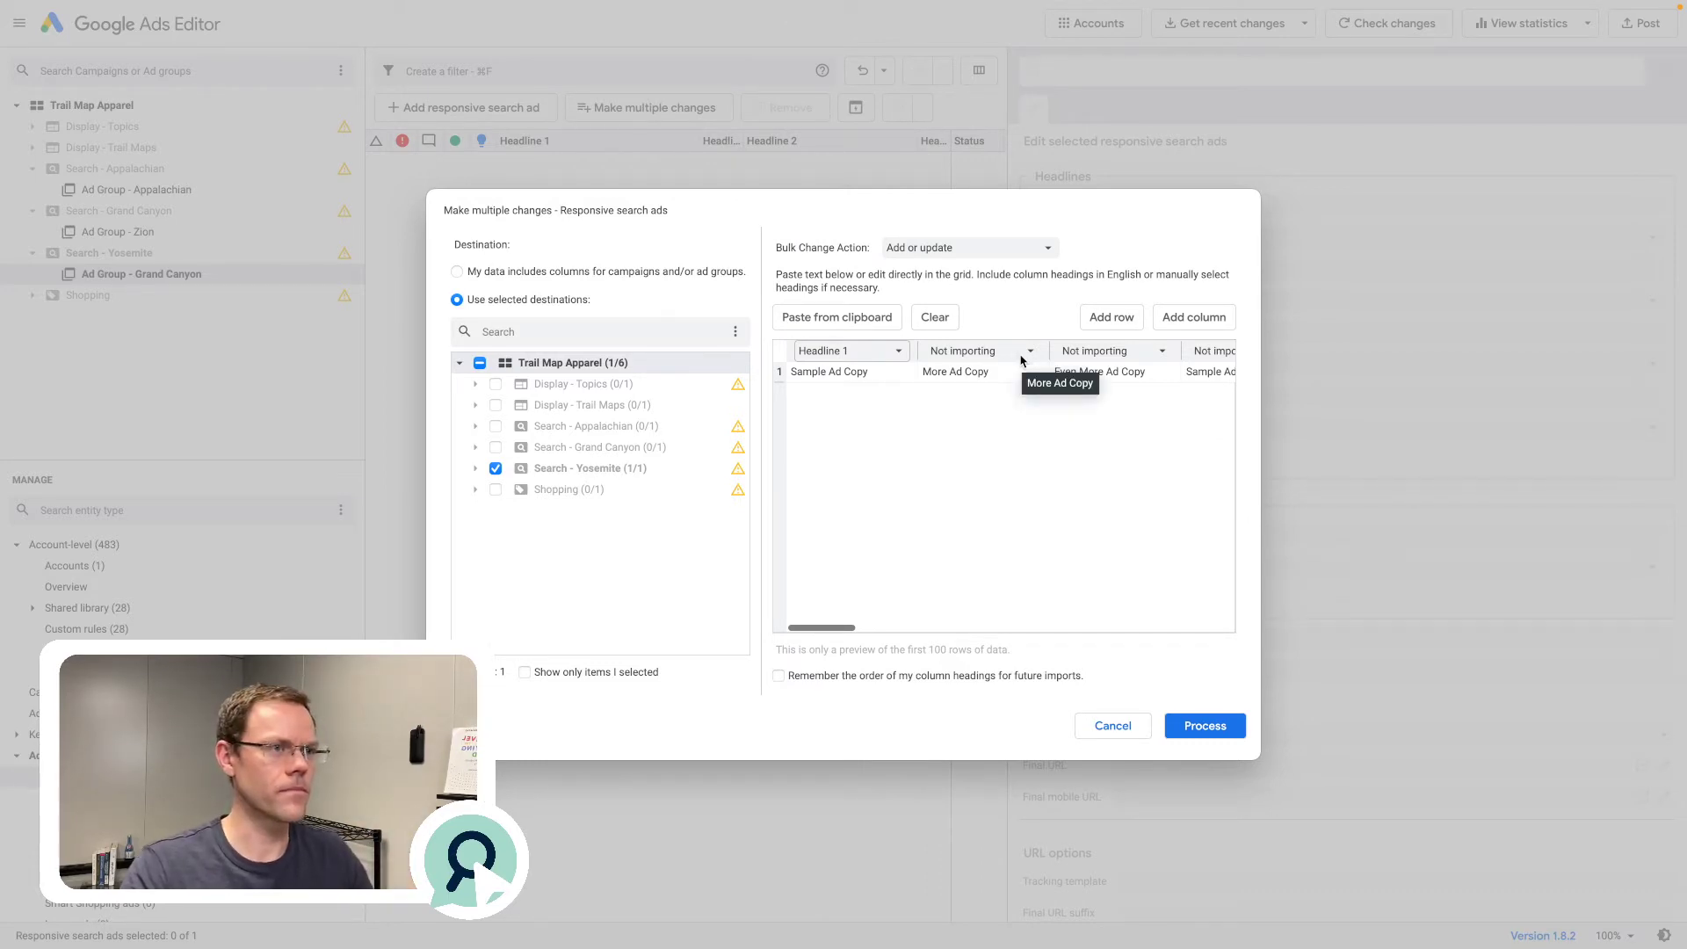
pyautogui.click(938, 323)
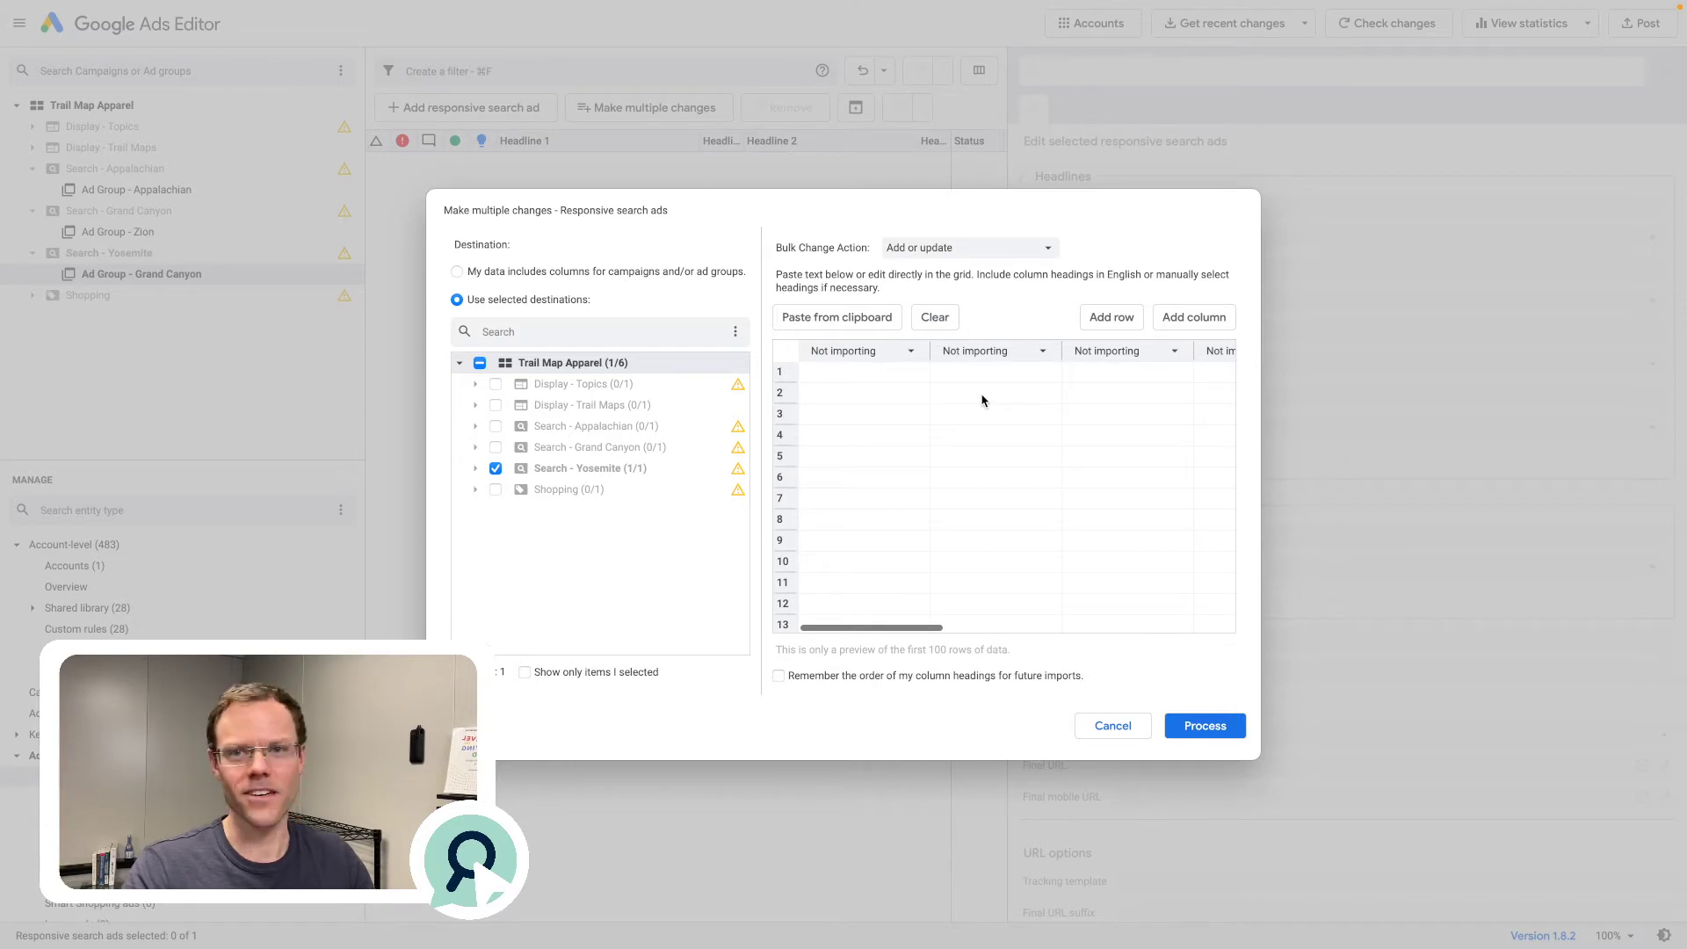
# Copy A1:V2 including the heading row and paste it into the import grid
pyautogui.press('super+Tab')
pyautogui.press('super+a')
pyautogui.press('super+c')
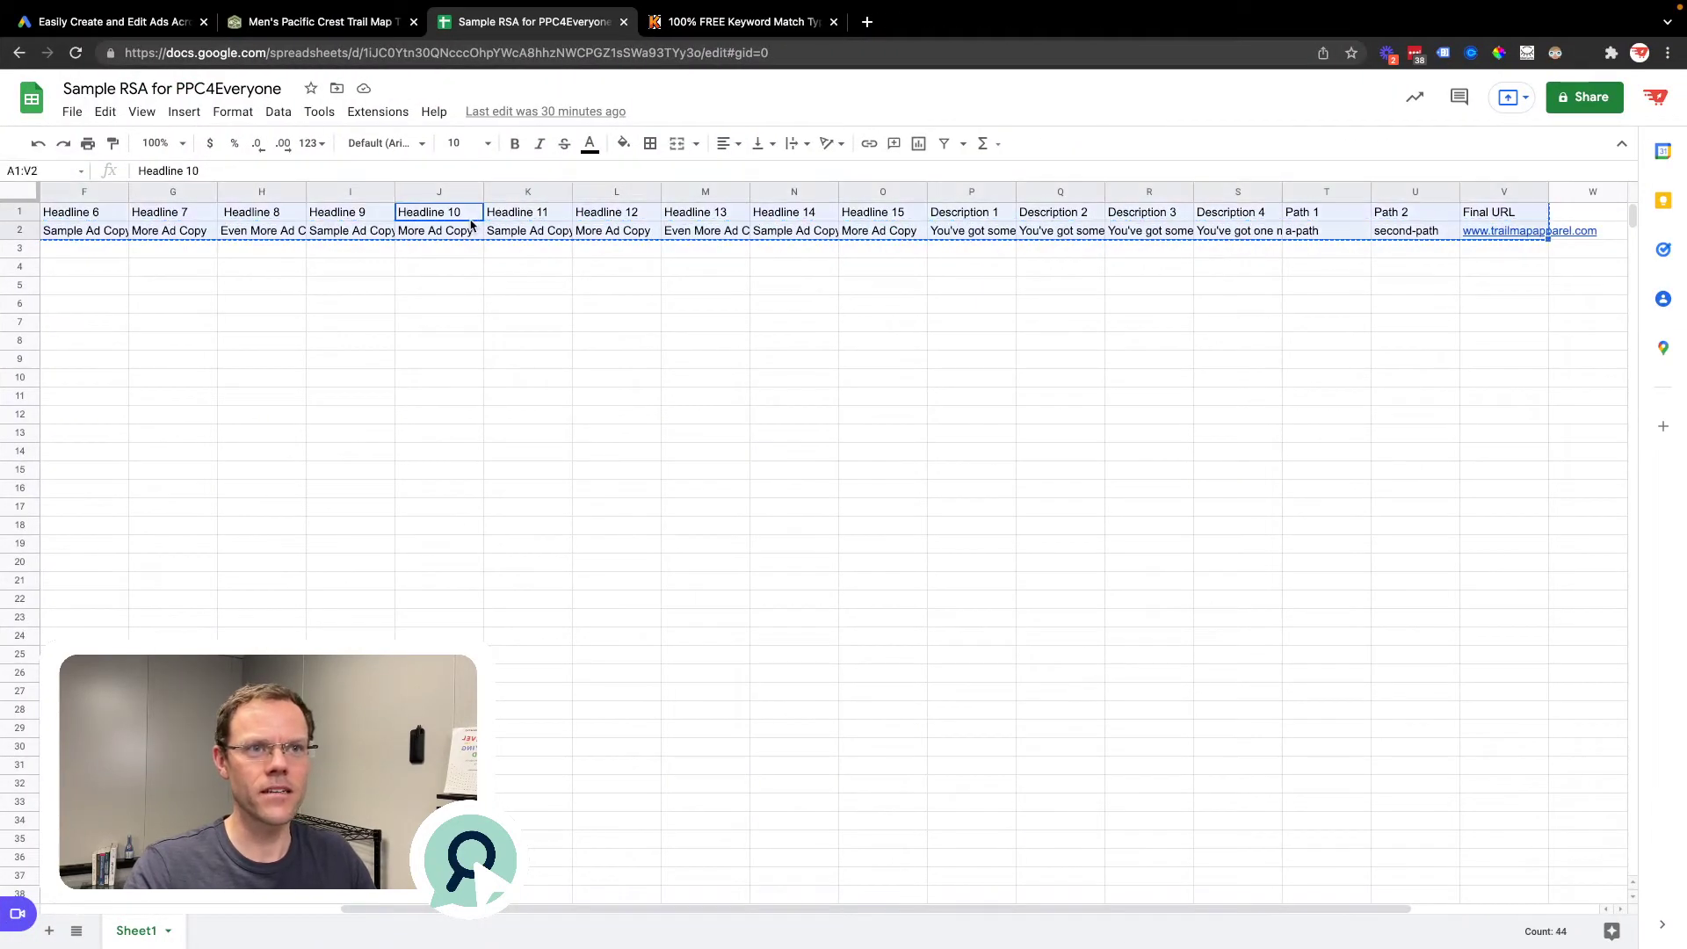
pyautogui.press('super+Tab')
pyautogui.click(872, 318)
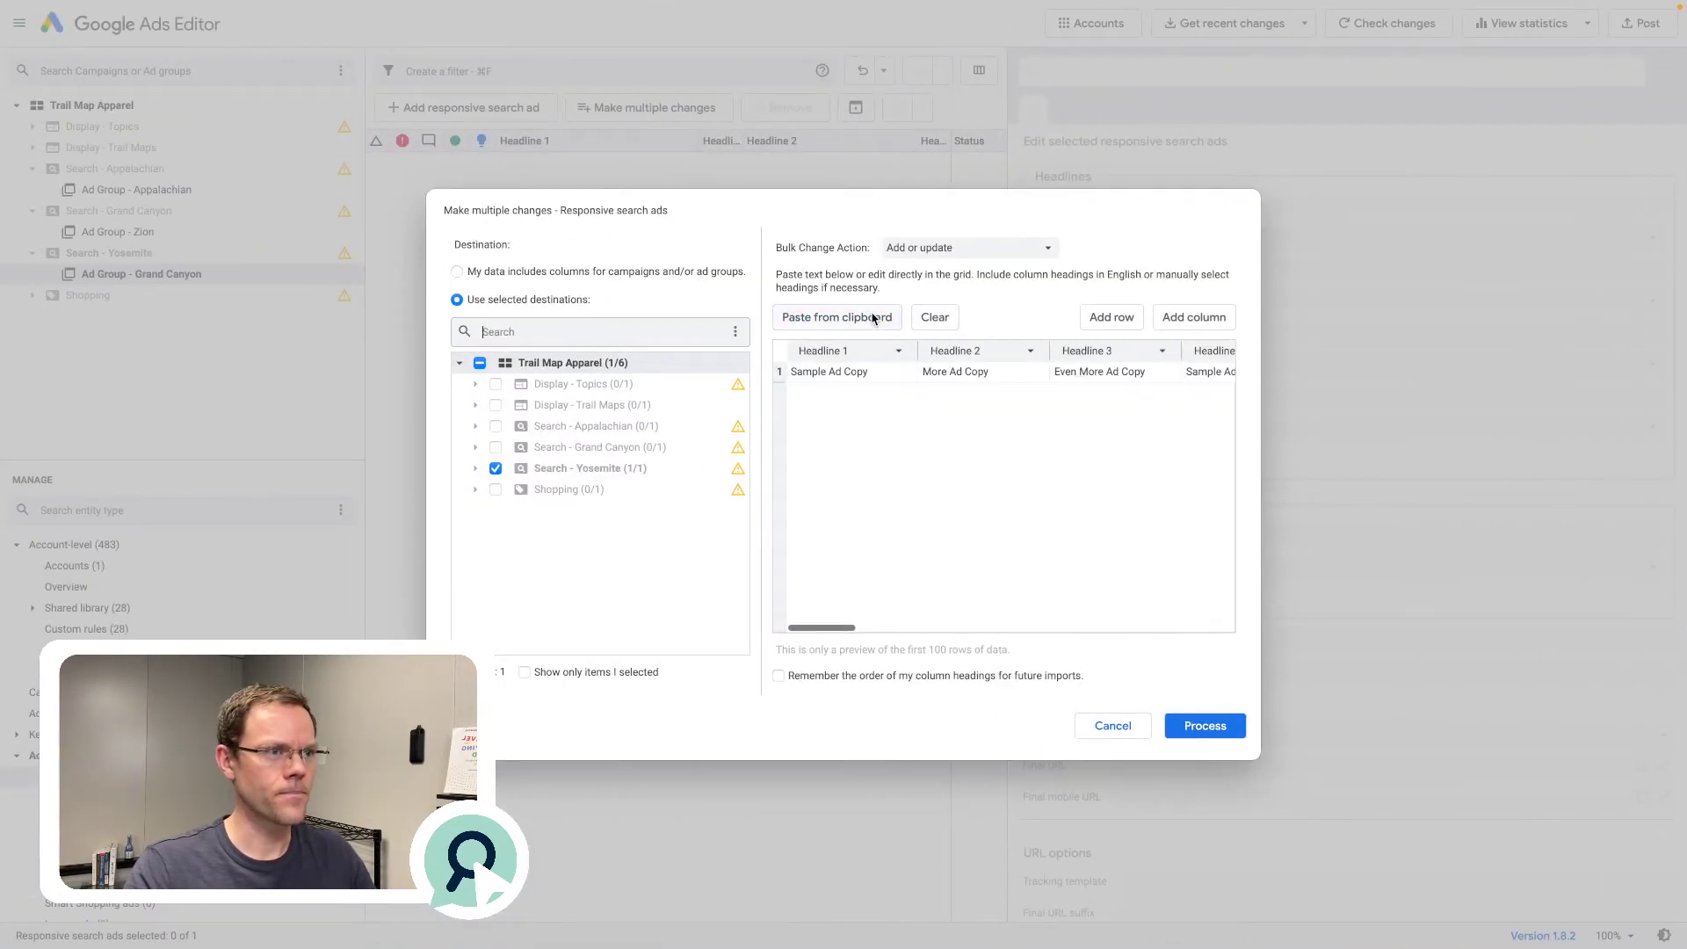
# Import the pasted ad into Search - Yosemite and keep the reviewed changes
pyautogui.click(1212, 734)
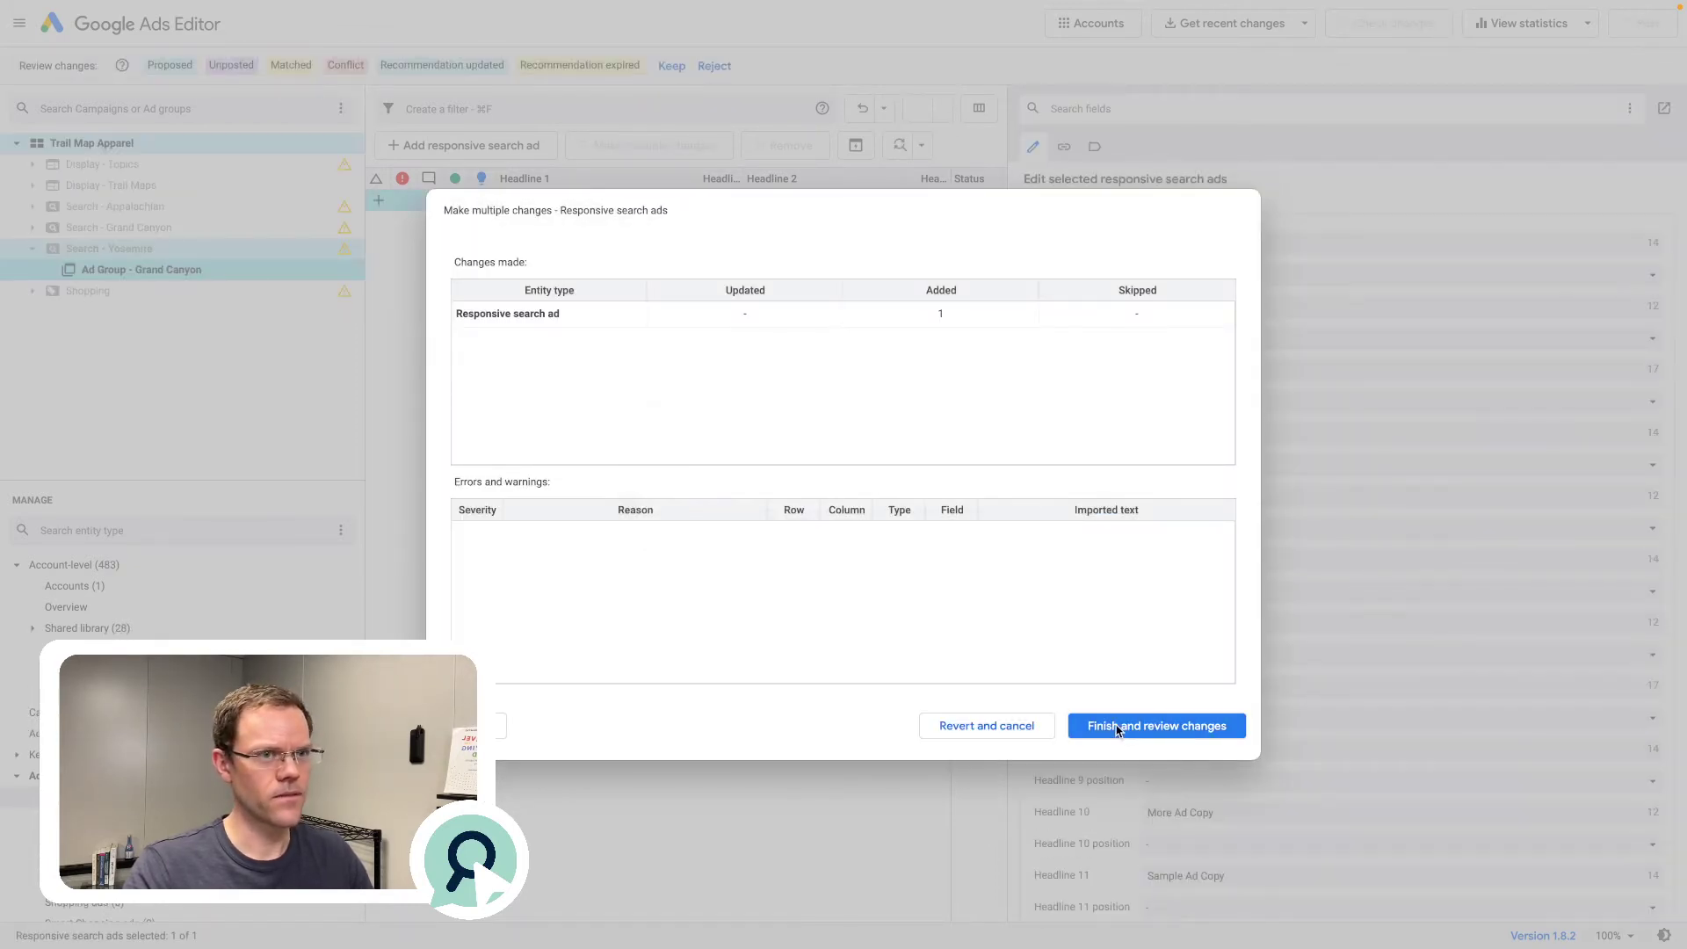
pyautogui.click(1117, 731)
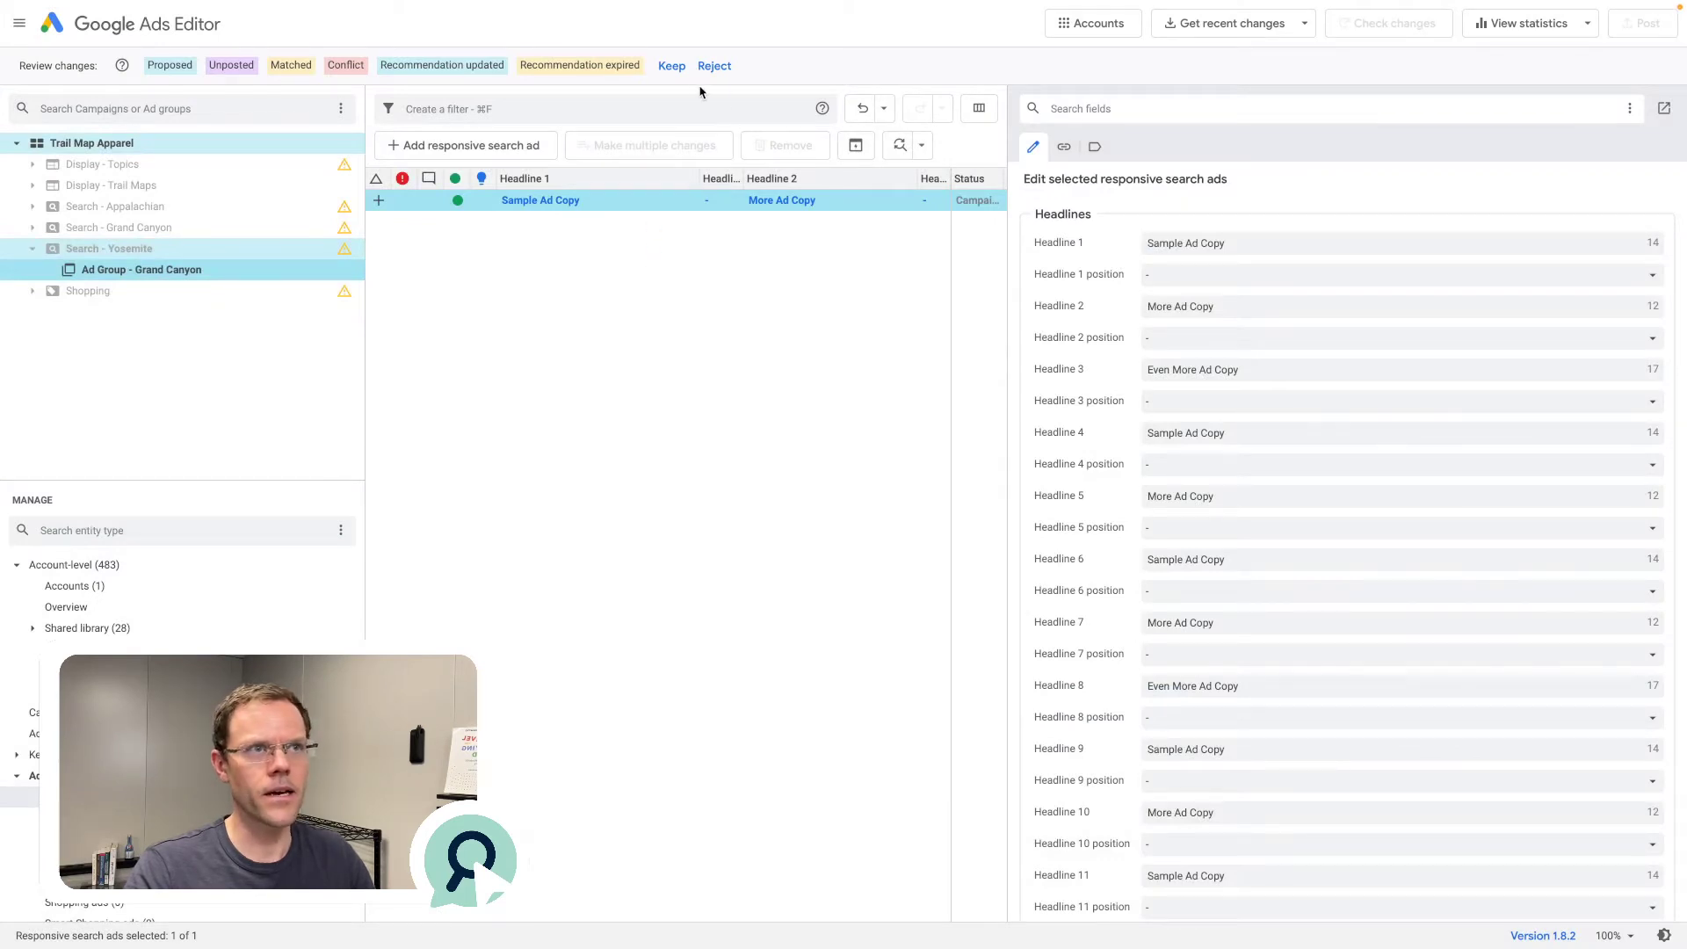
pyautogui.click(679, 68)
pyautogui.scroll(-15, 1175, 331)
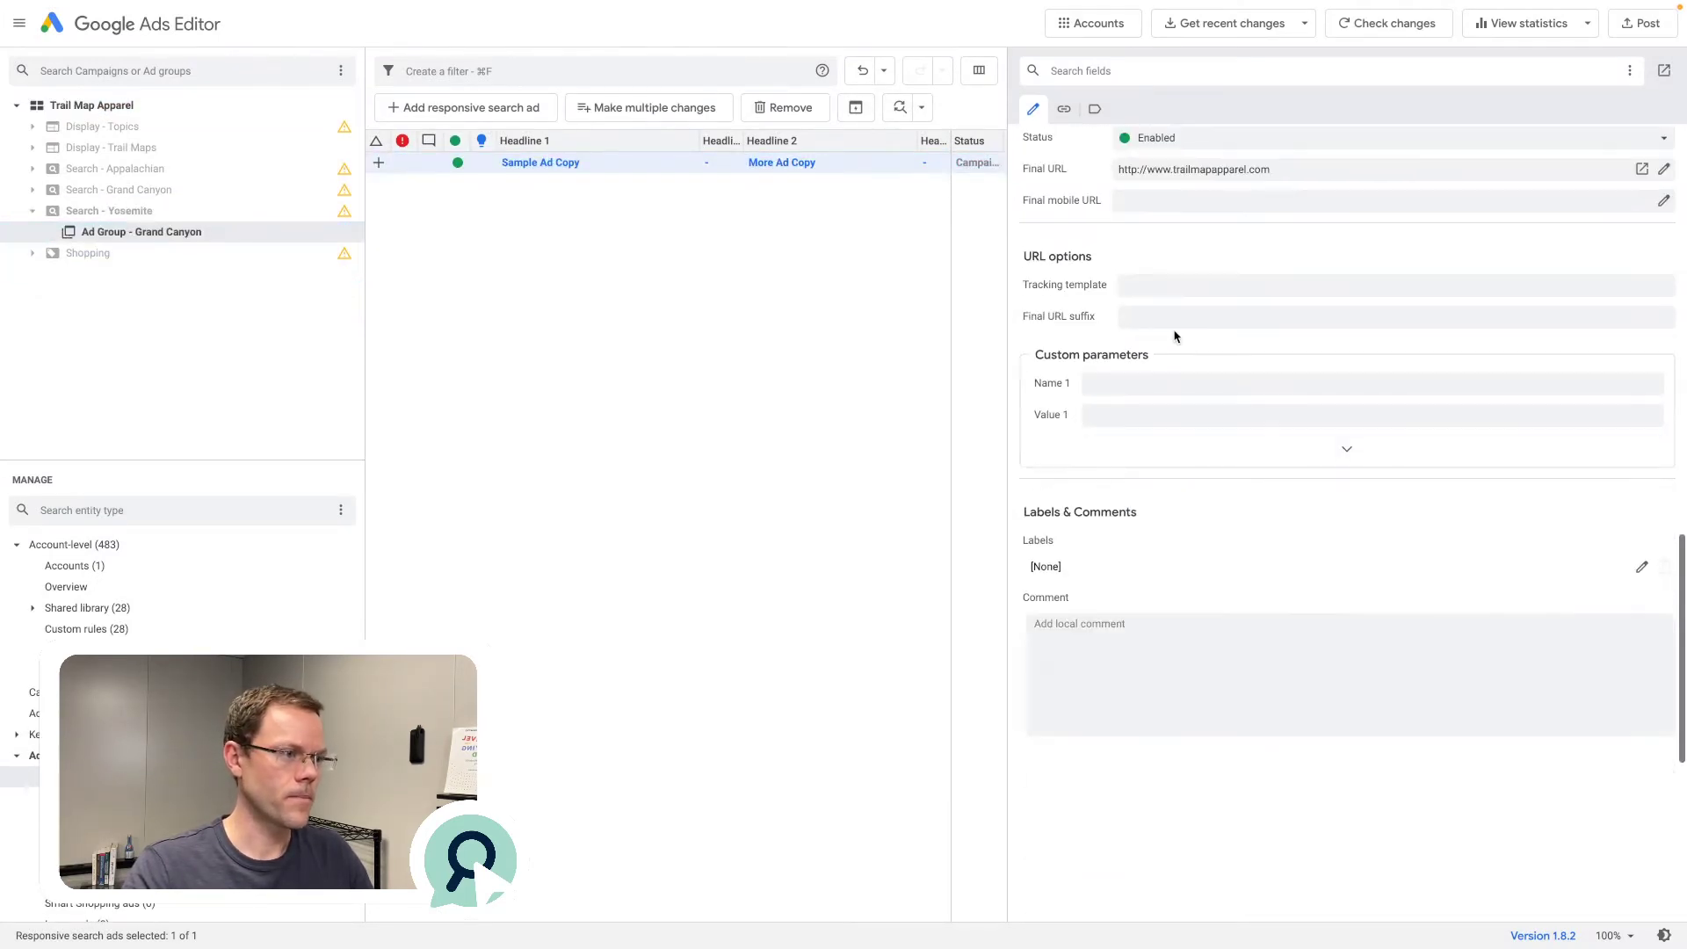
pyautogui.scroll(4, 1175, 331)
pyautogui.scroll(10, 1200, 416)
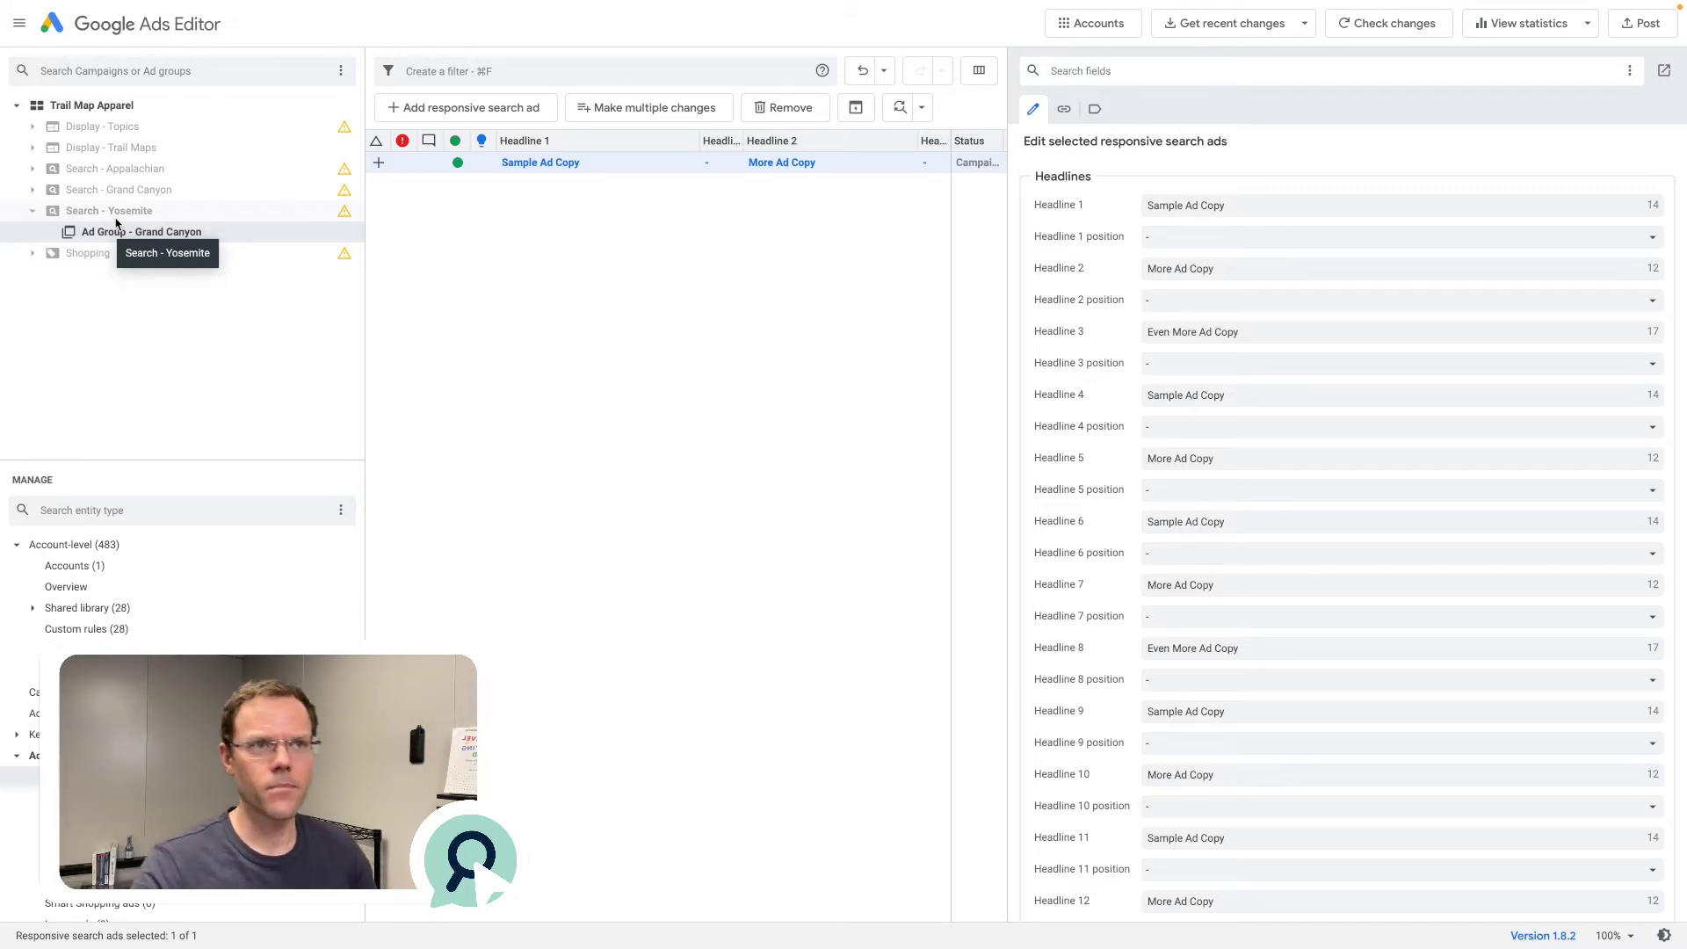
# Show Ad Group - Grand Canyon's responsive search ads with the Sample Ad Copy ad
pyautogui.click(647, 358)
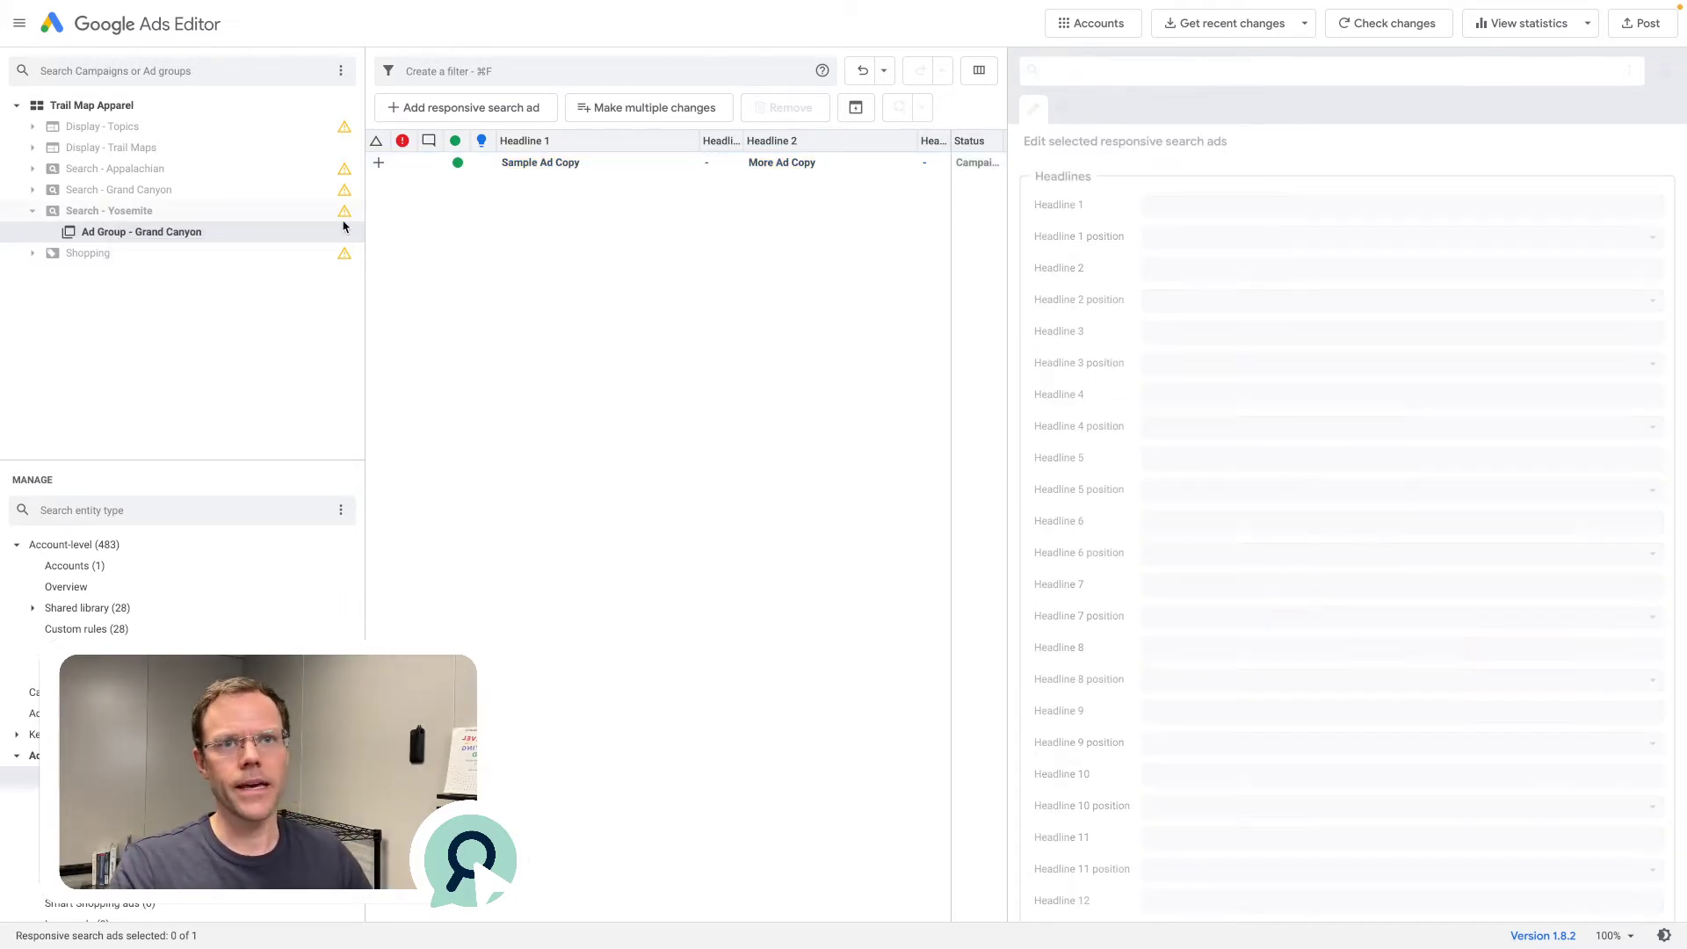
pyautogui.click(90, 226)
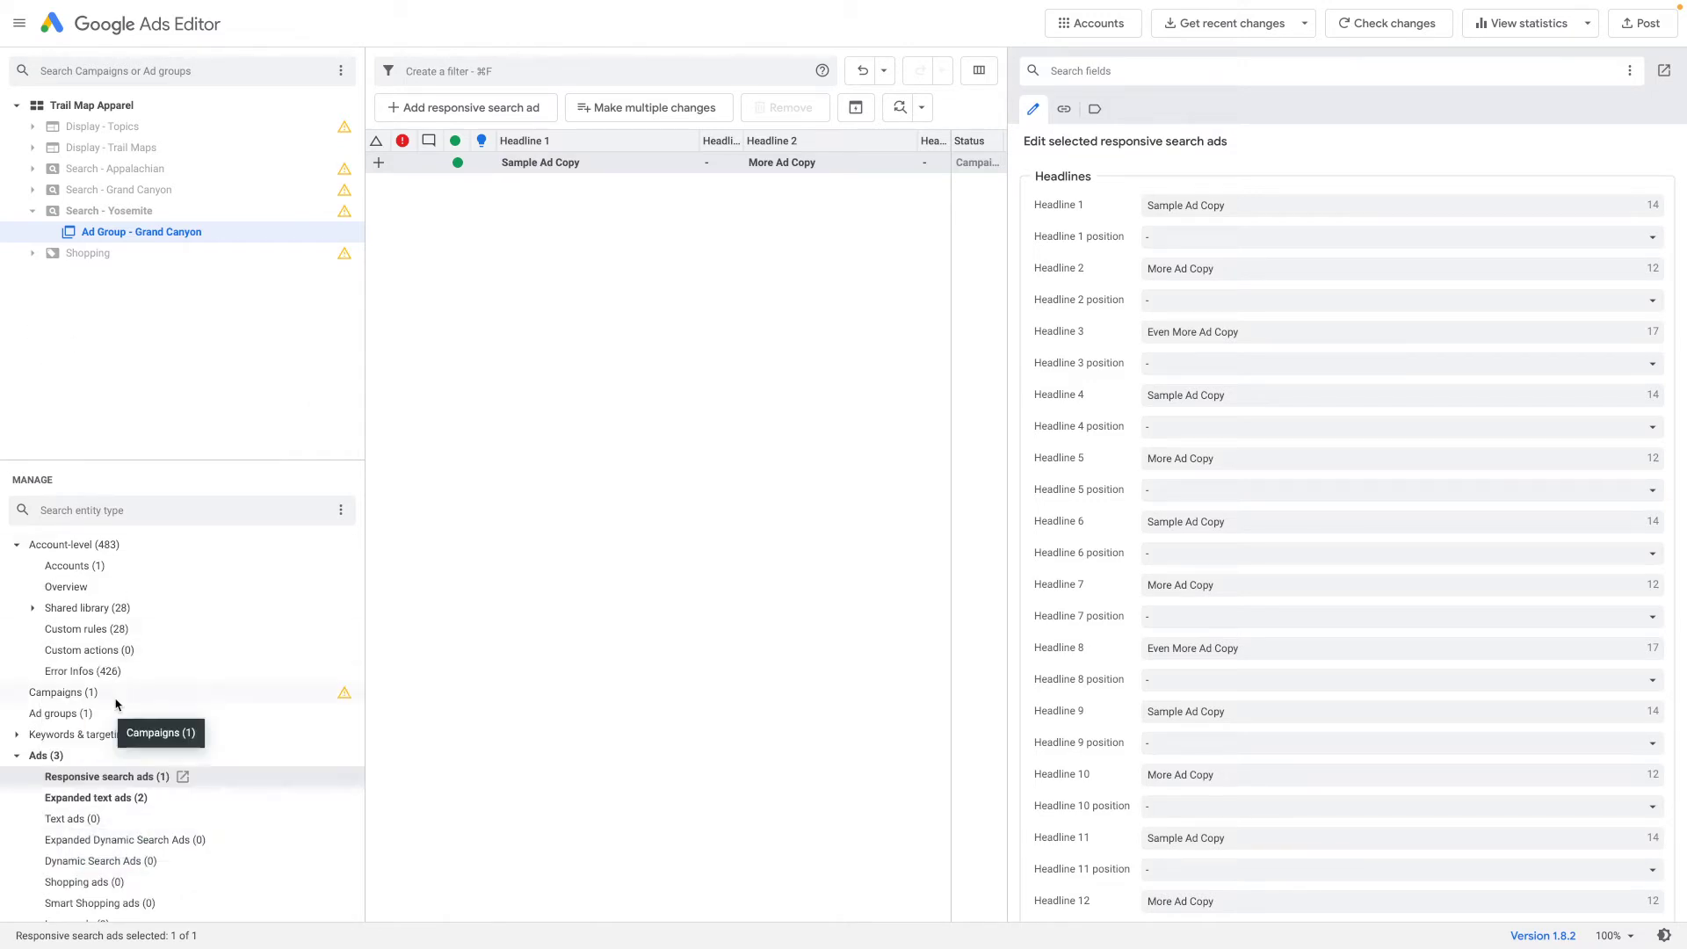
pyautogui.scroll(-2, 114, 703)
# Show the ad groups list and select Ad Group - Grand Canyon, keeping its status Enabled
pyautogui.click(58, 673)
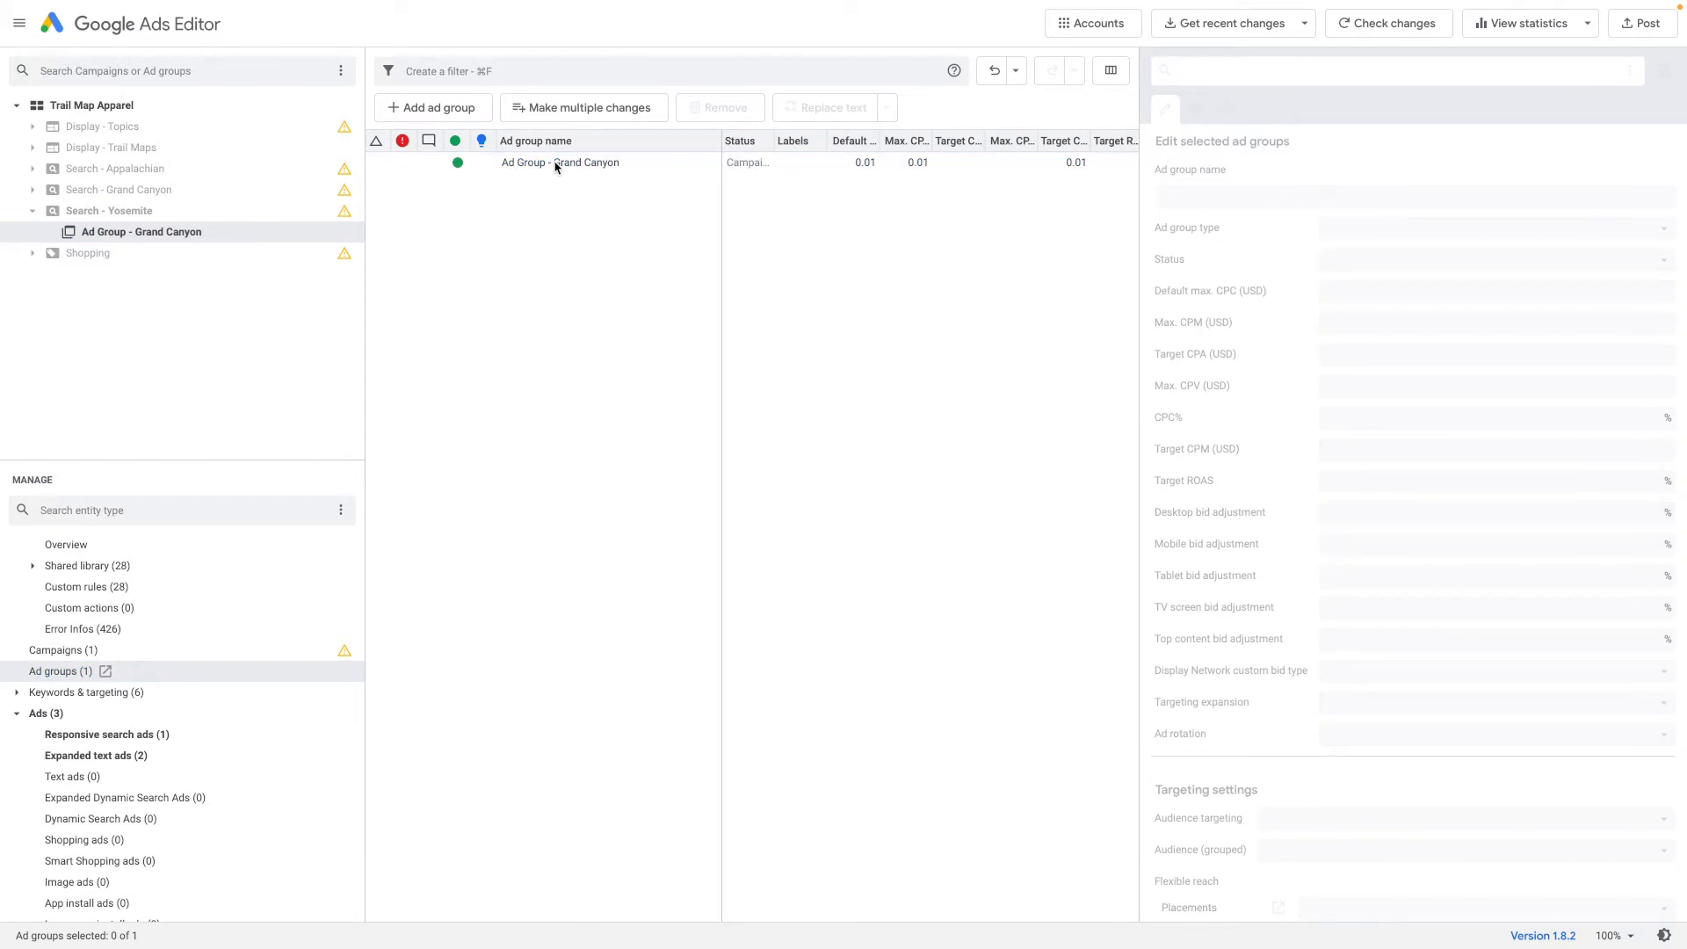
pyautogui.click(115, 743)
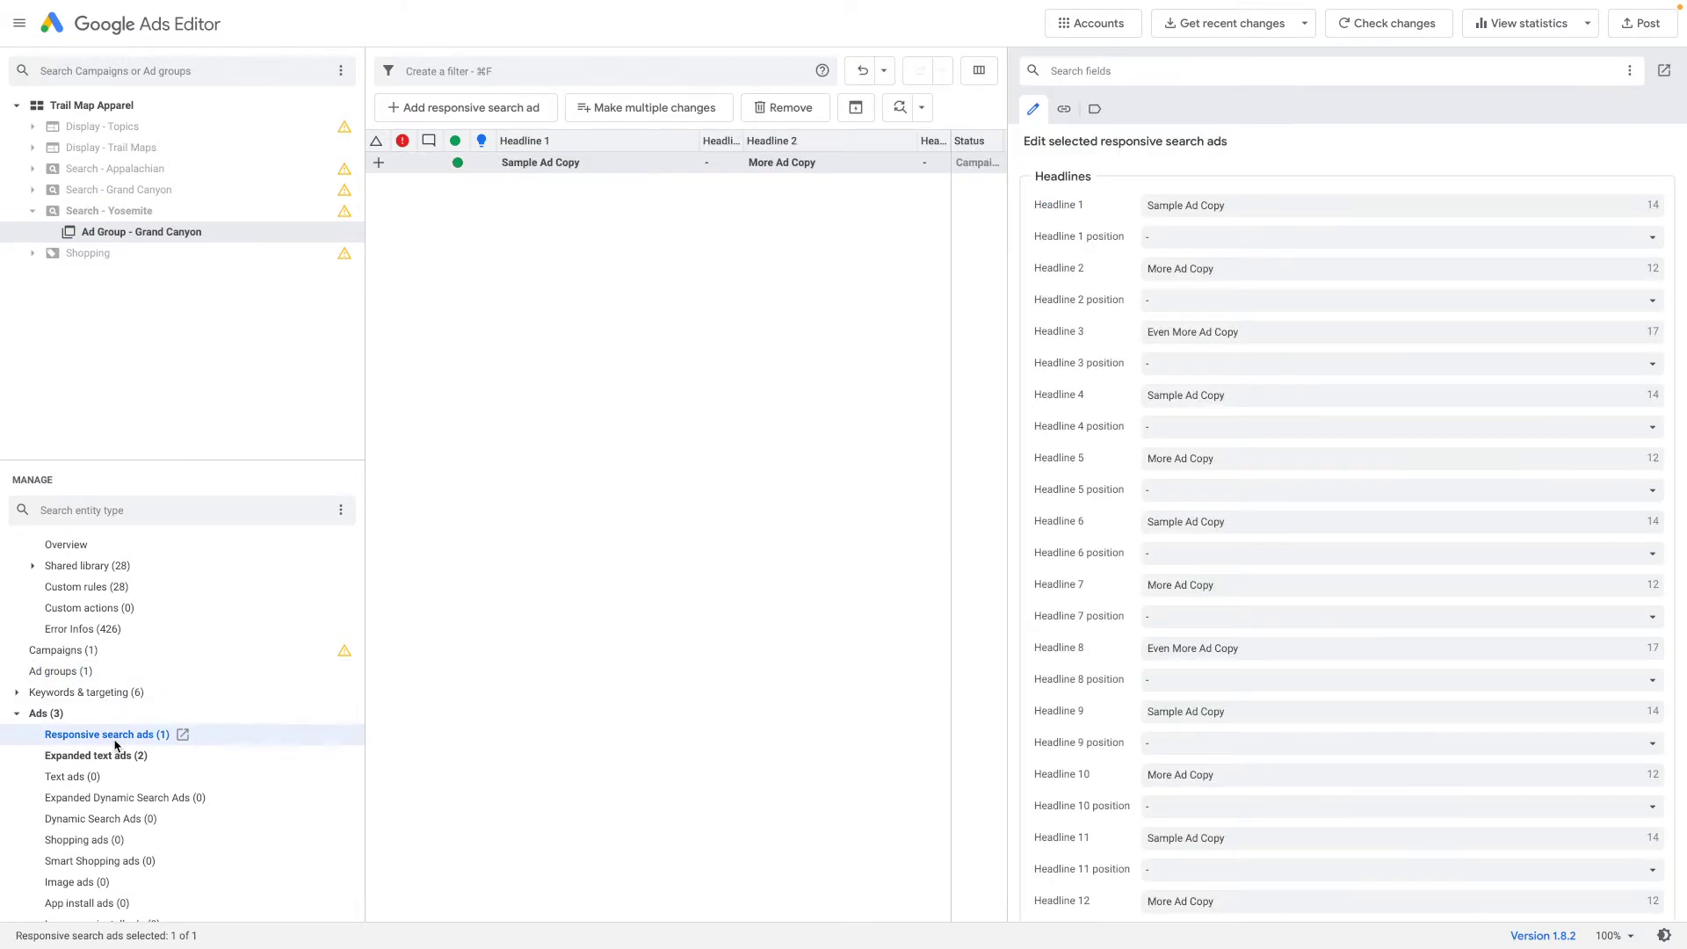
pyautogui.click(565, 273)
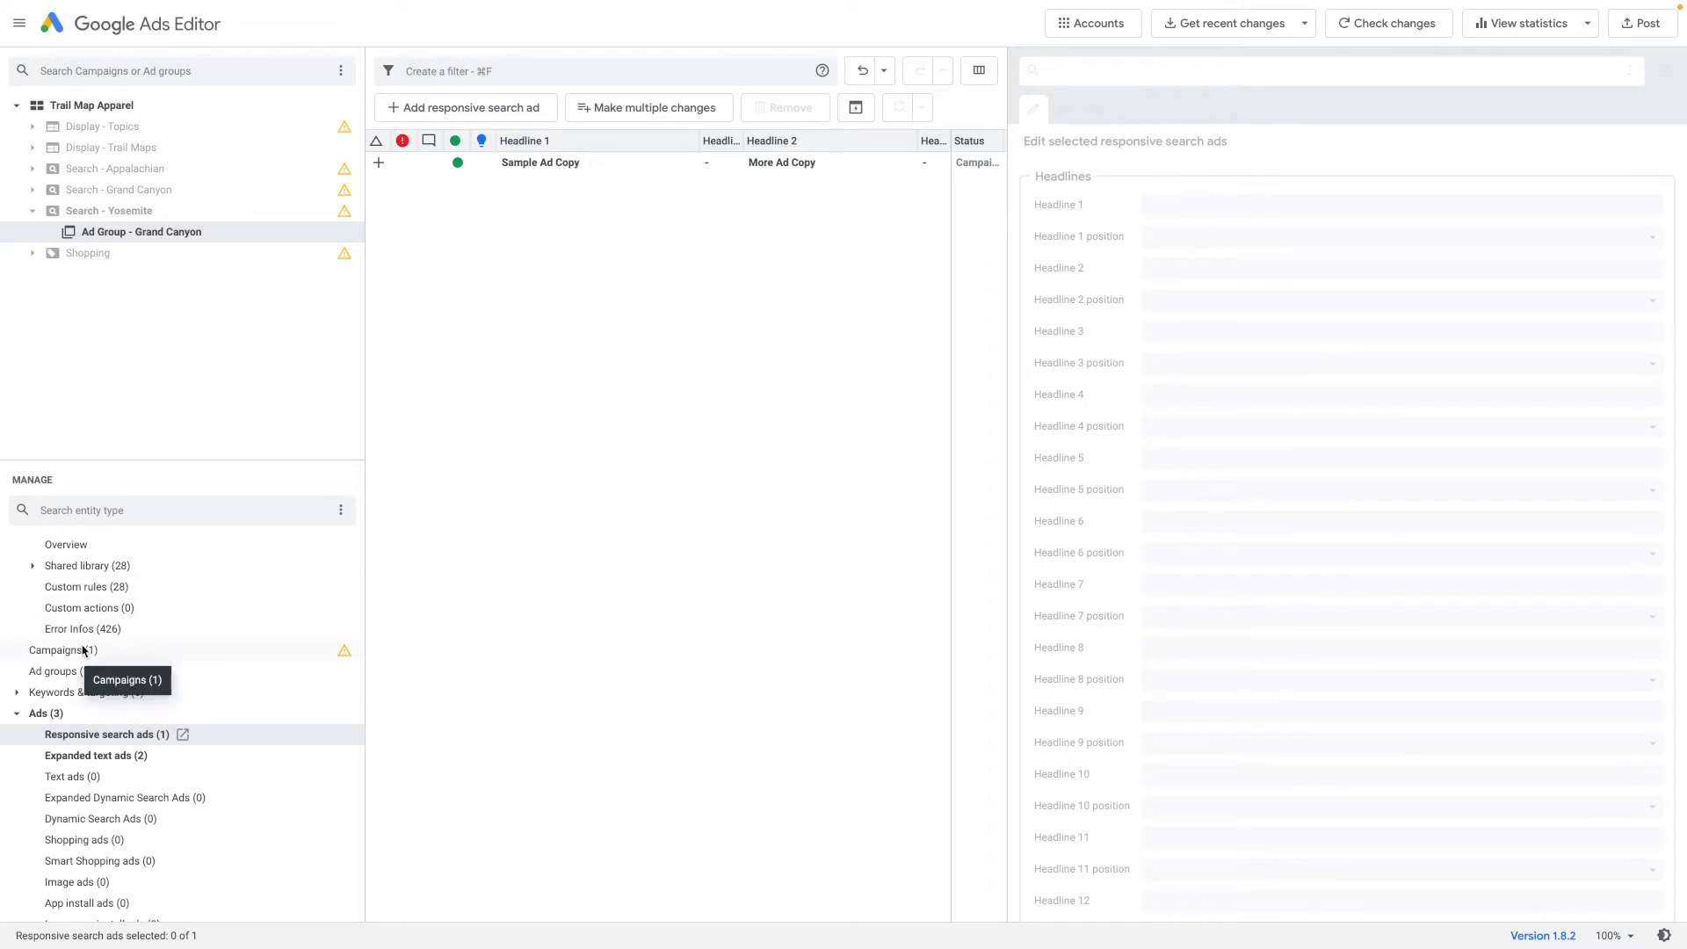
pyautogui.click(60, 675)
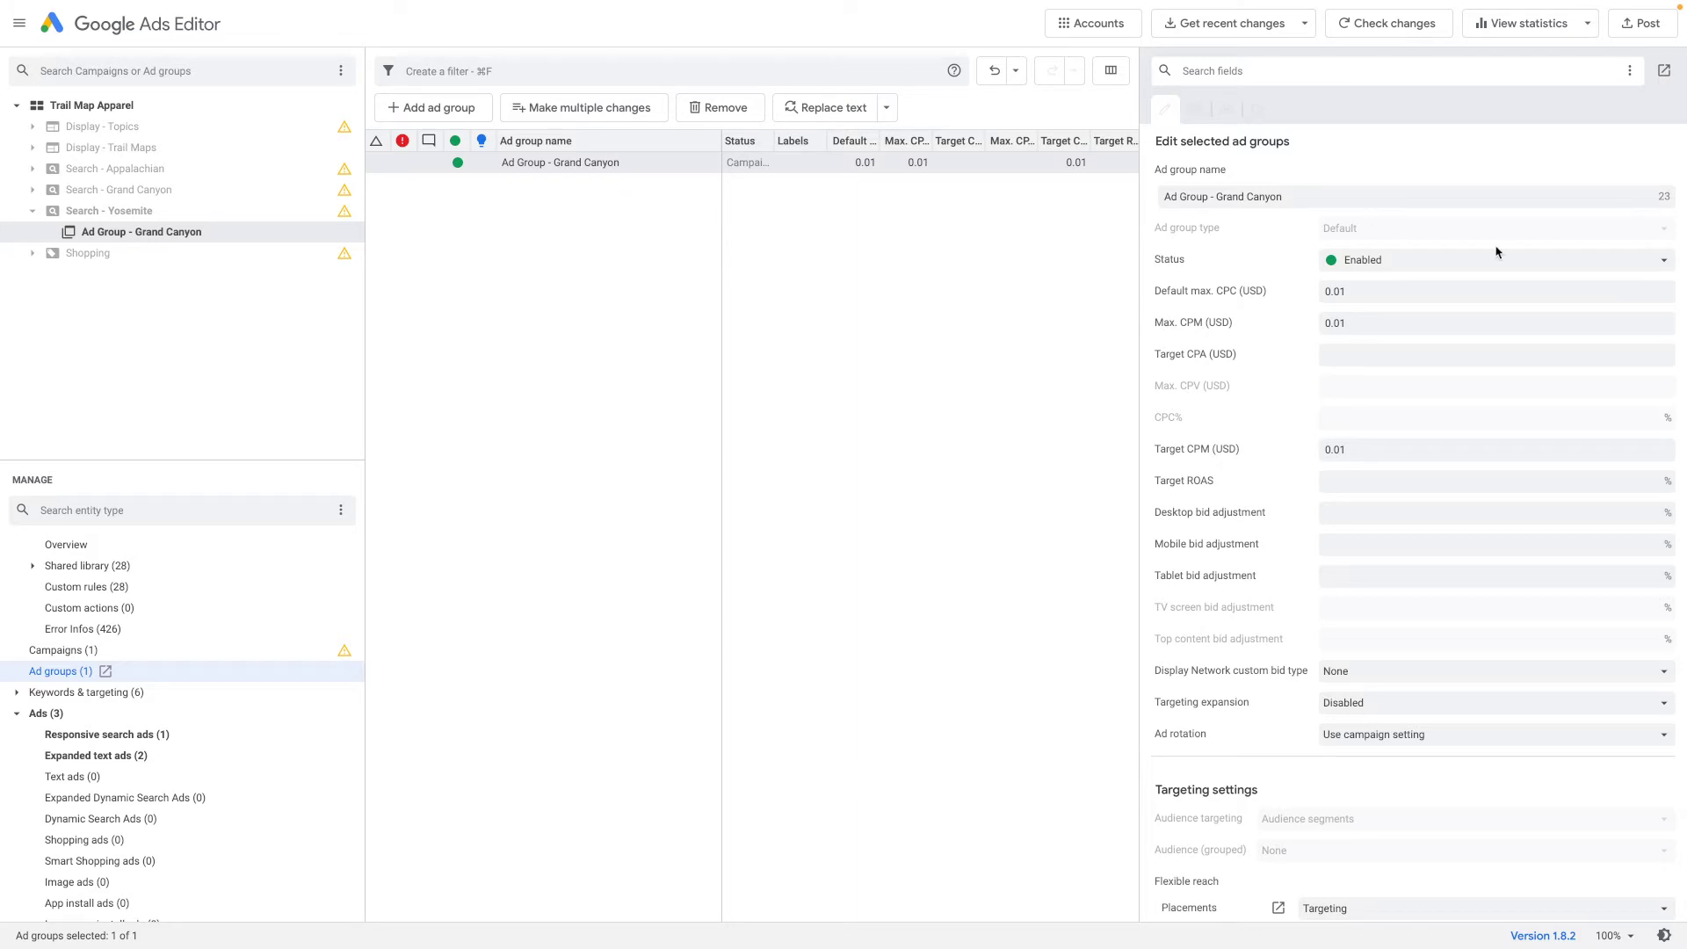
pyautogui.click(1441, 261)
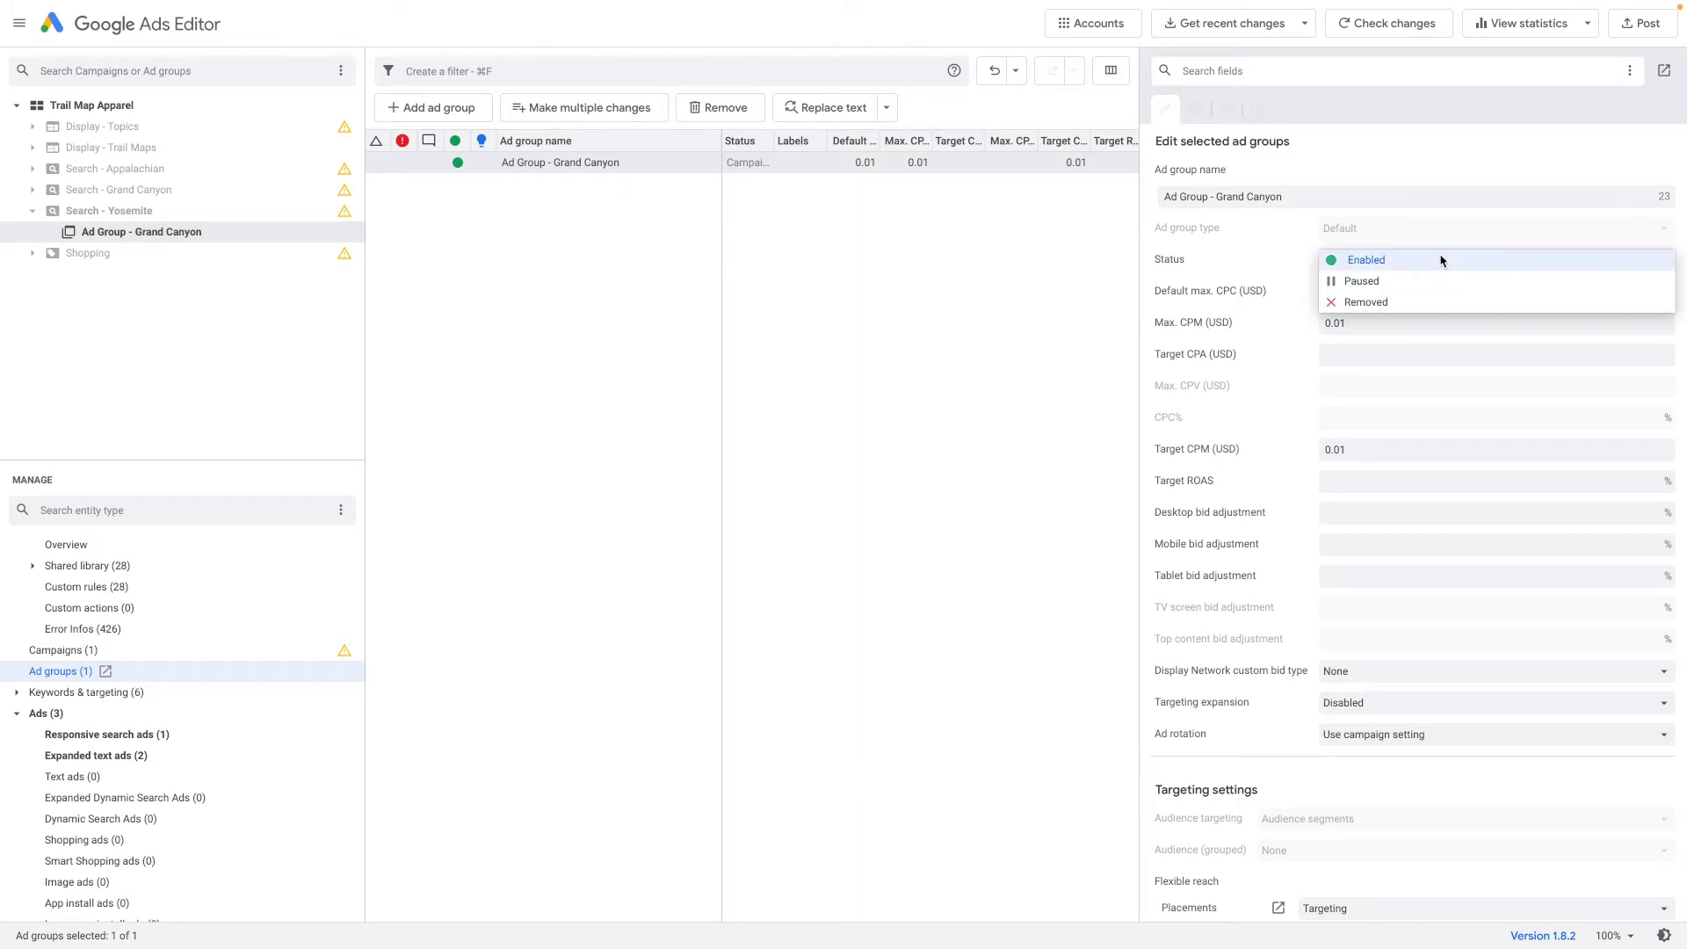
pyautogui.click(957, 286)
pyautogui.click(540, 247)
pyautogui.click(649, 164)
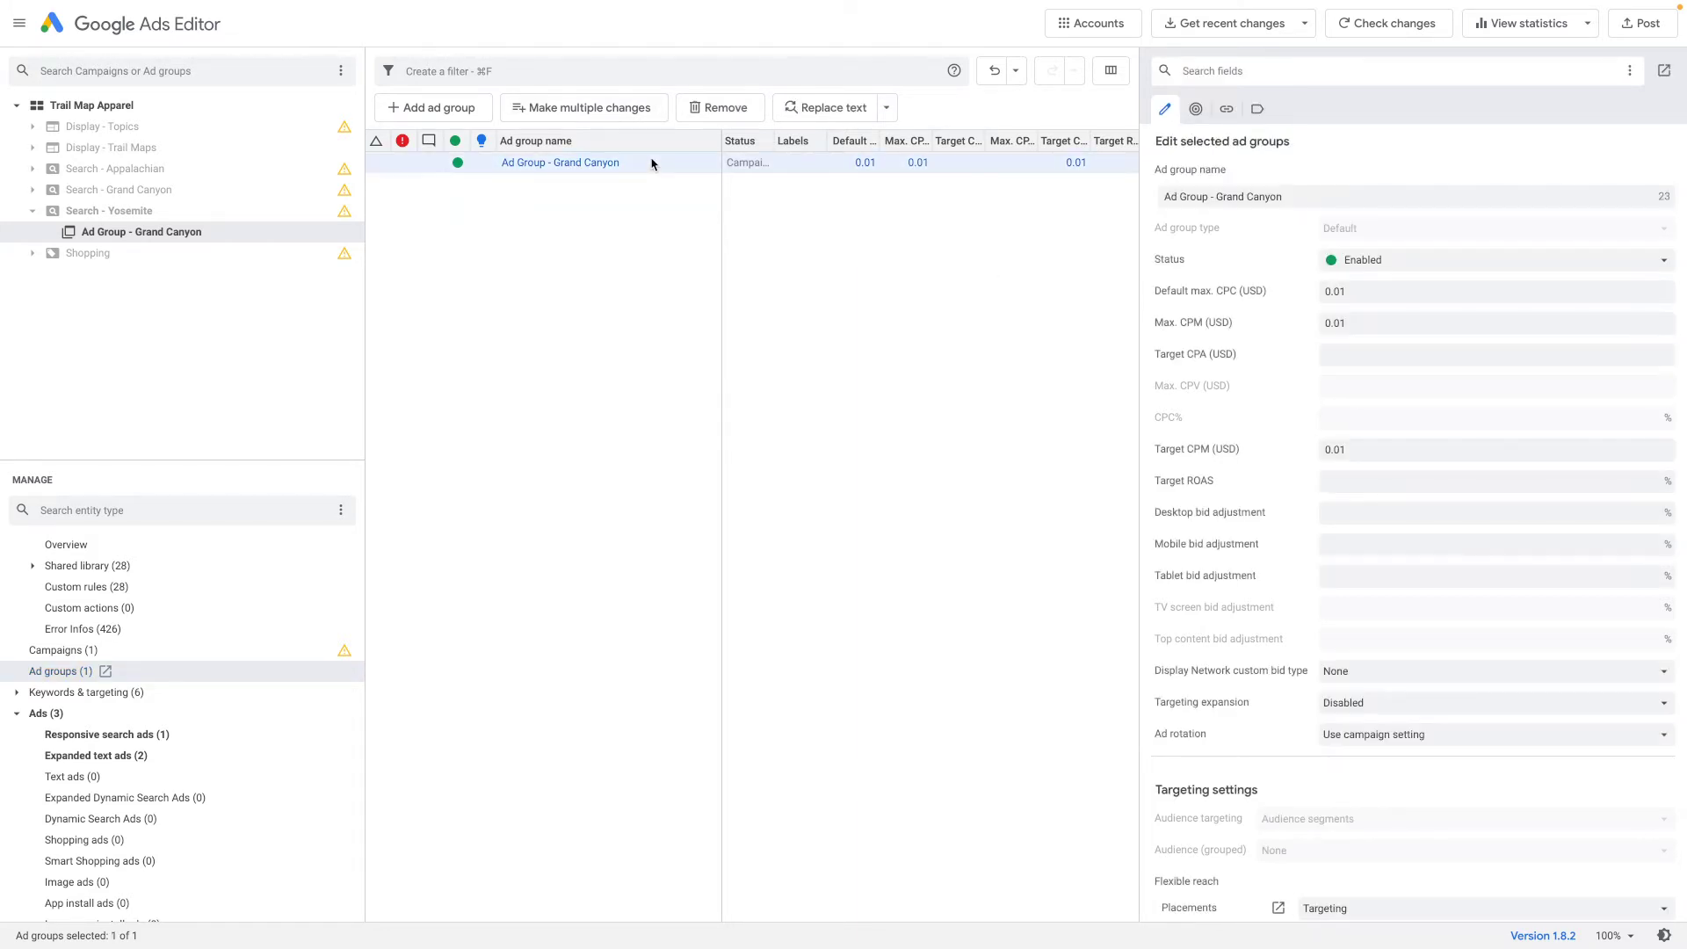
# Copy and paste the Grand Canyon ad group to create a duplicate
pyautogui.press('super+c')
pyautogui.press('super+v')
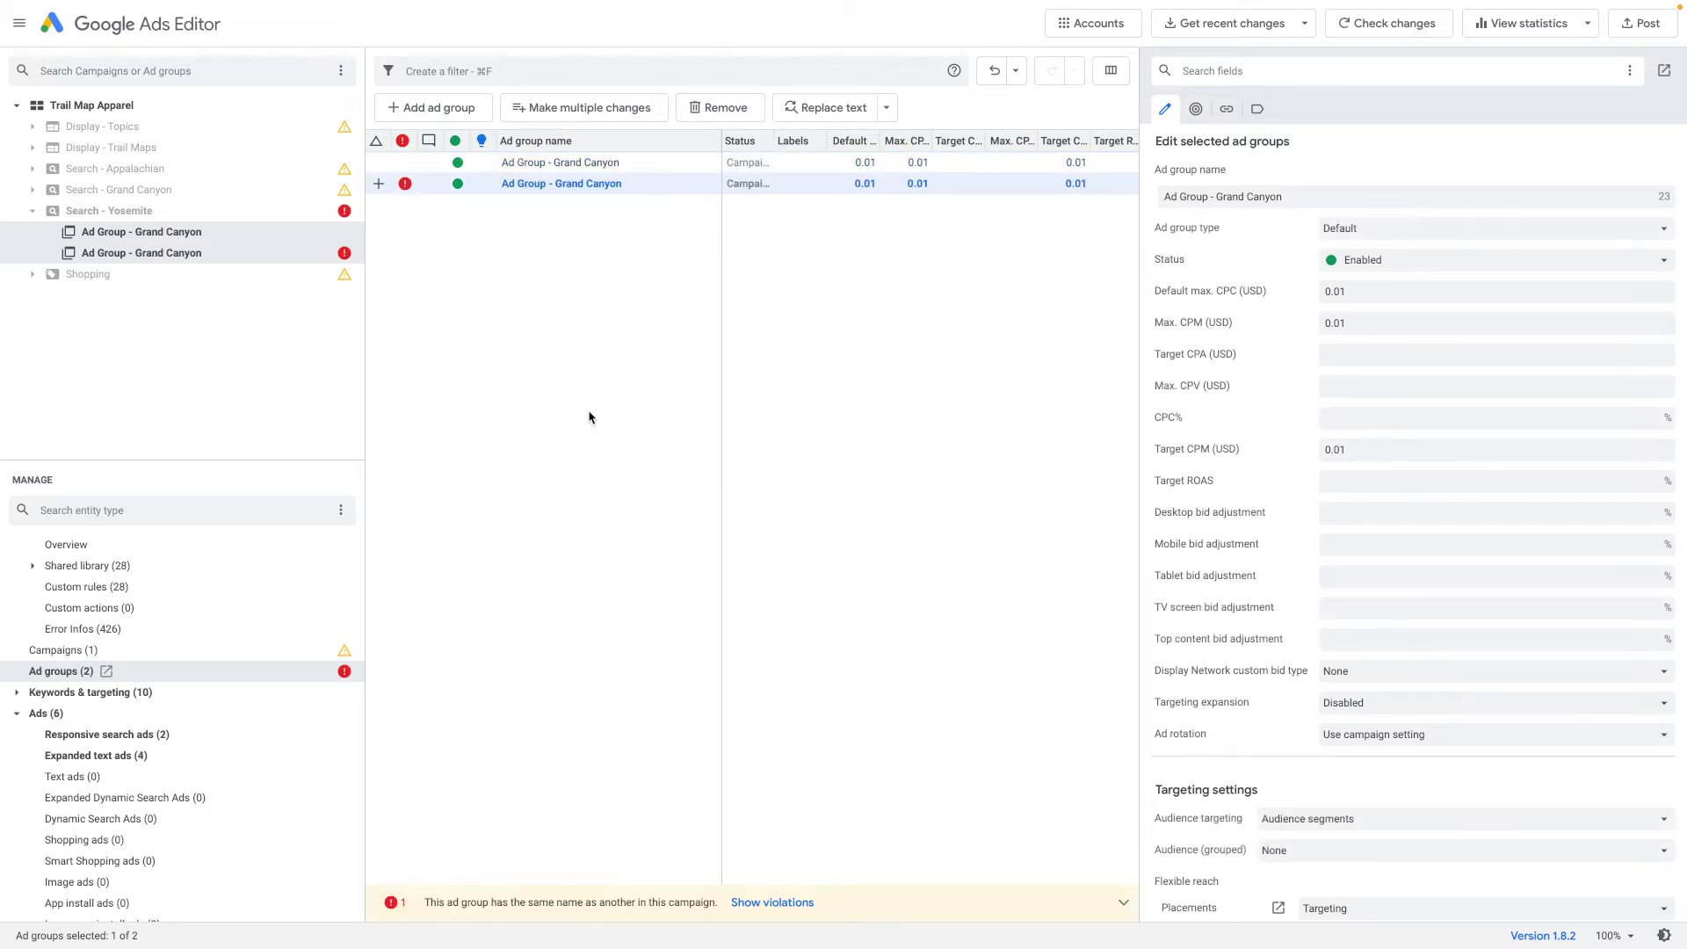
pyautogui.click(669, 253)
pyautogui.click(628, 186)
# Rename the duplicate ad group to 'Ad Group - Different'
pyautogui.moveTo(1217, 196); pyautogui.dragTo(1371, 195)
pyautogui.write('Different')
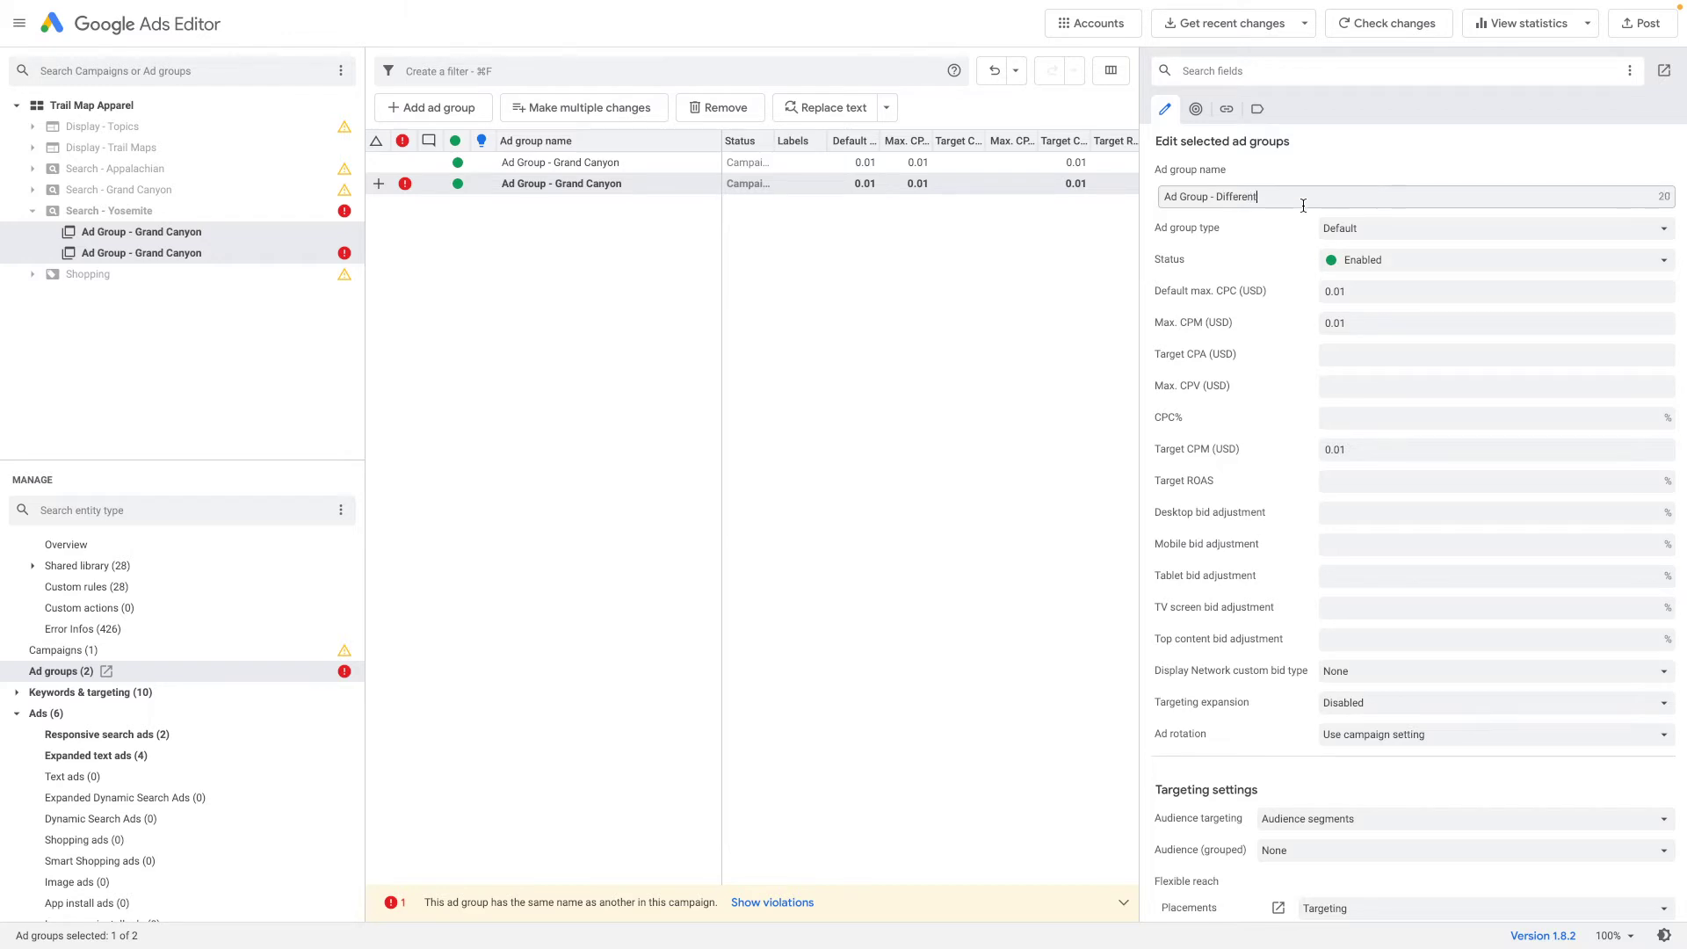
pyautogui.click(724, 307)
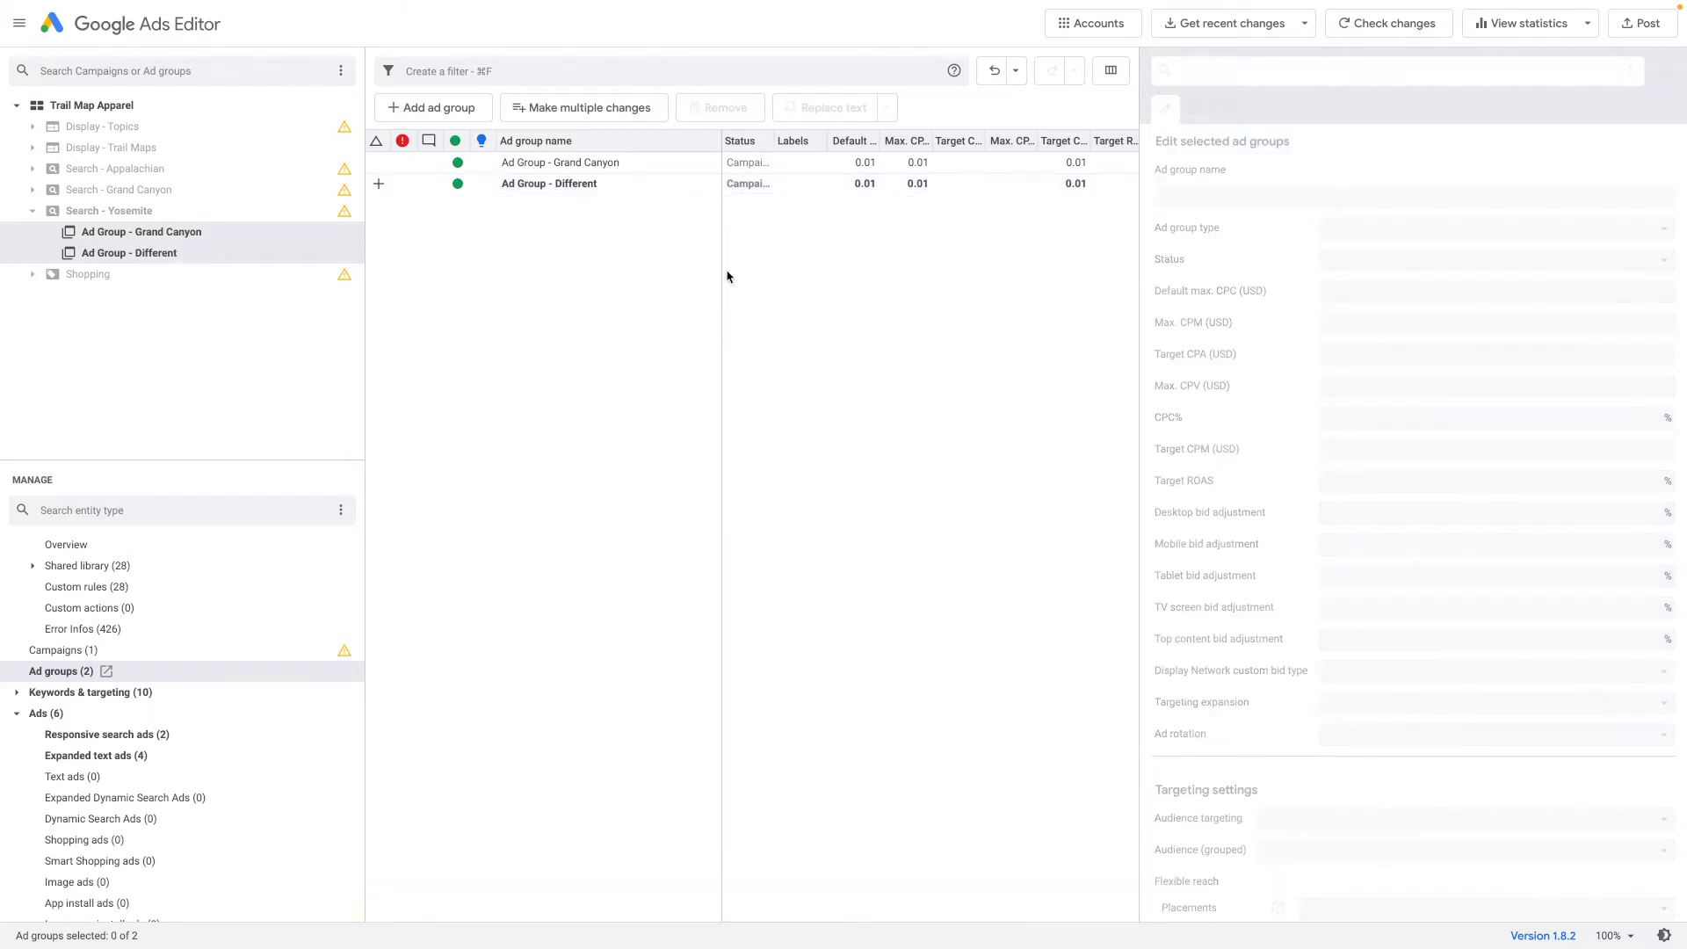
pyautogui.click(598, 186)
pyautogui.click(133, 734)
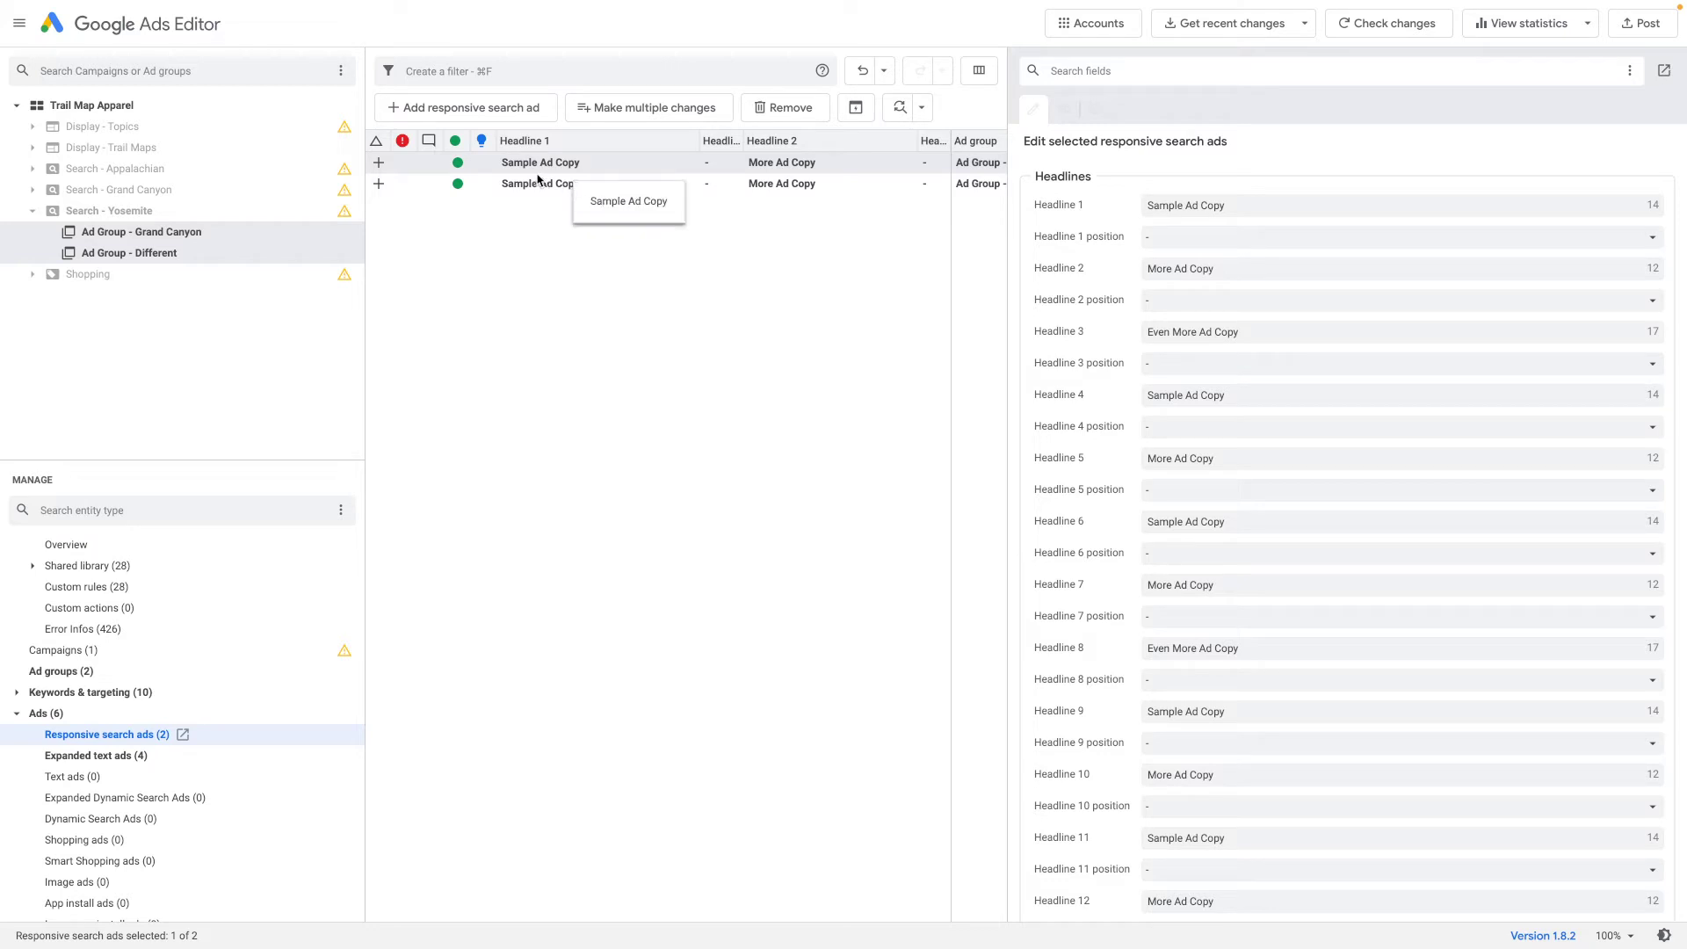
# Change Headline 1 of the Different ad group's ad to 'Different'
pyautogui.click(160, 233)
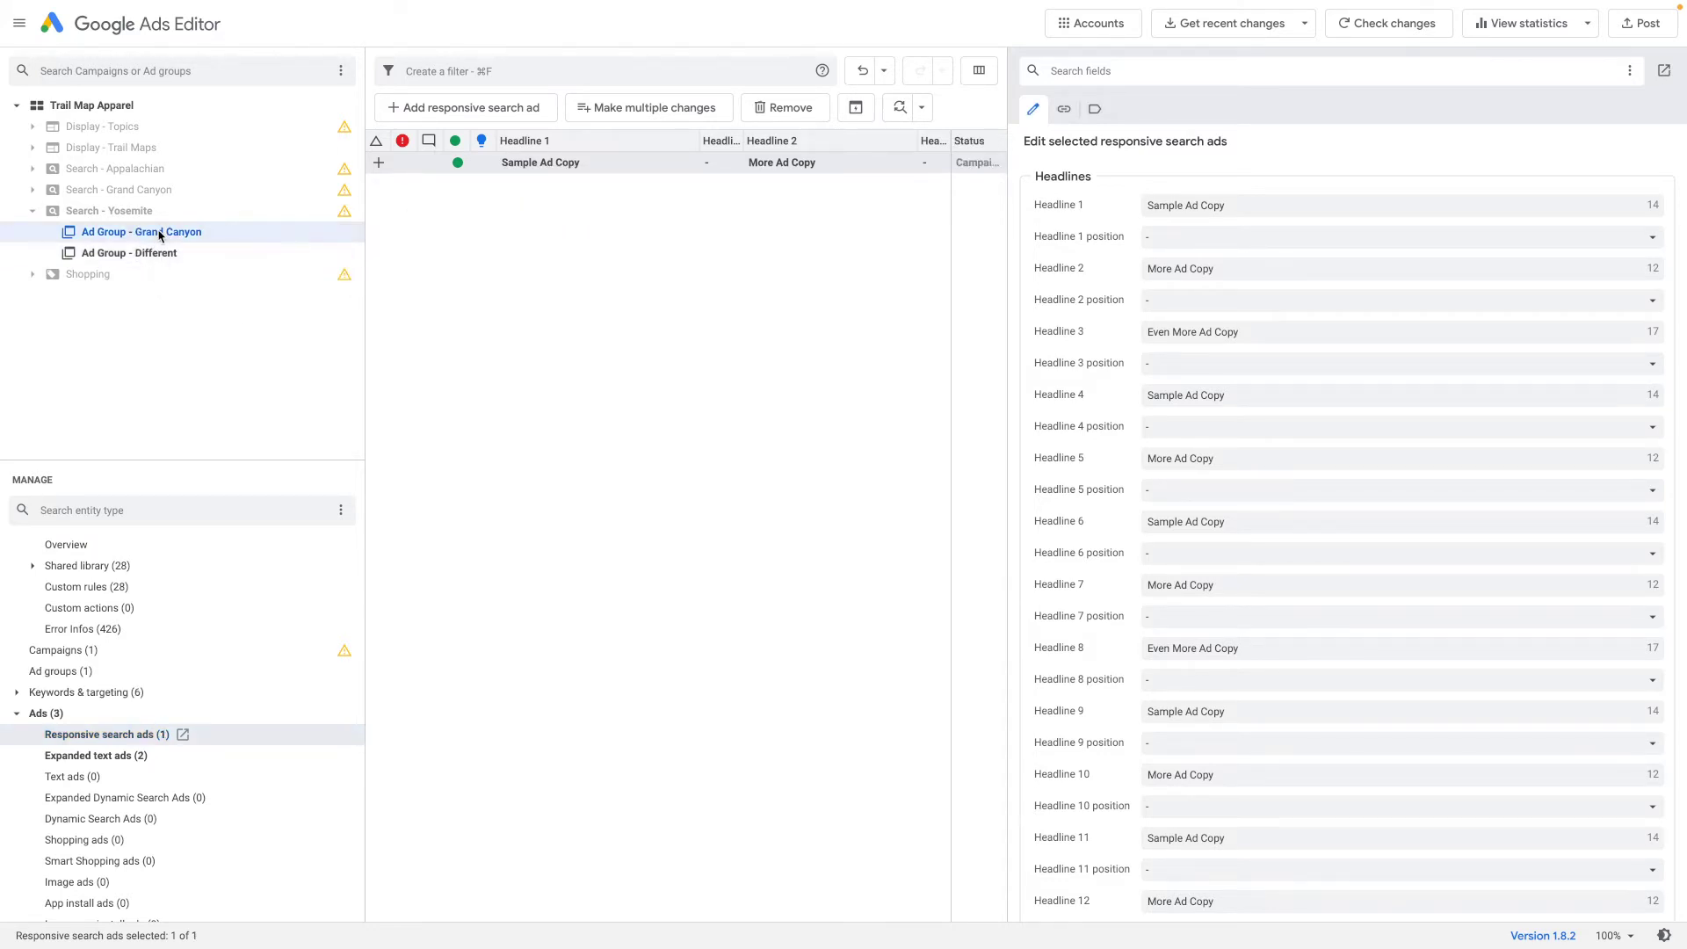
pyautogui.click(152, 254)
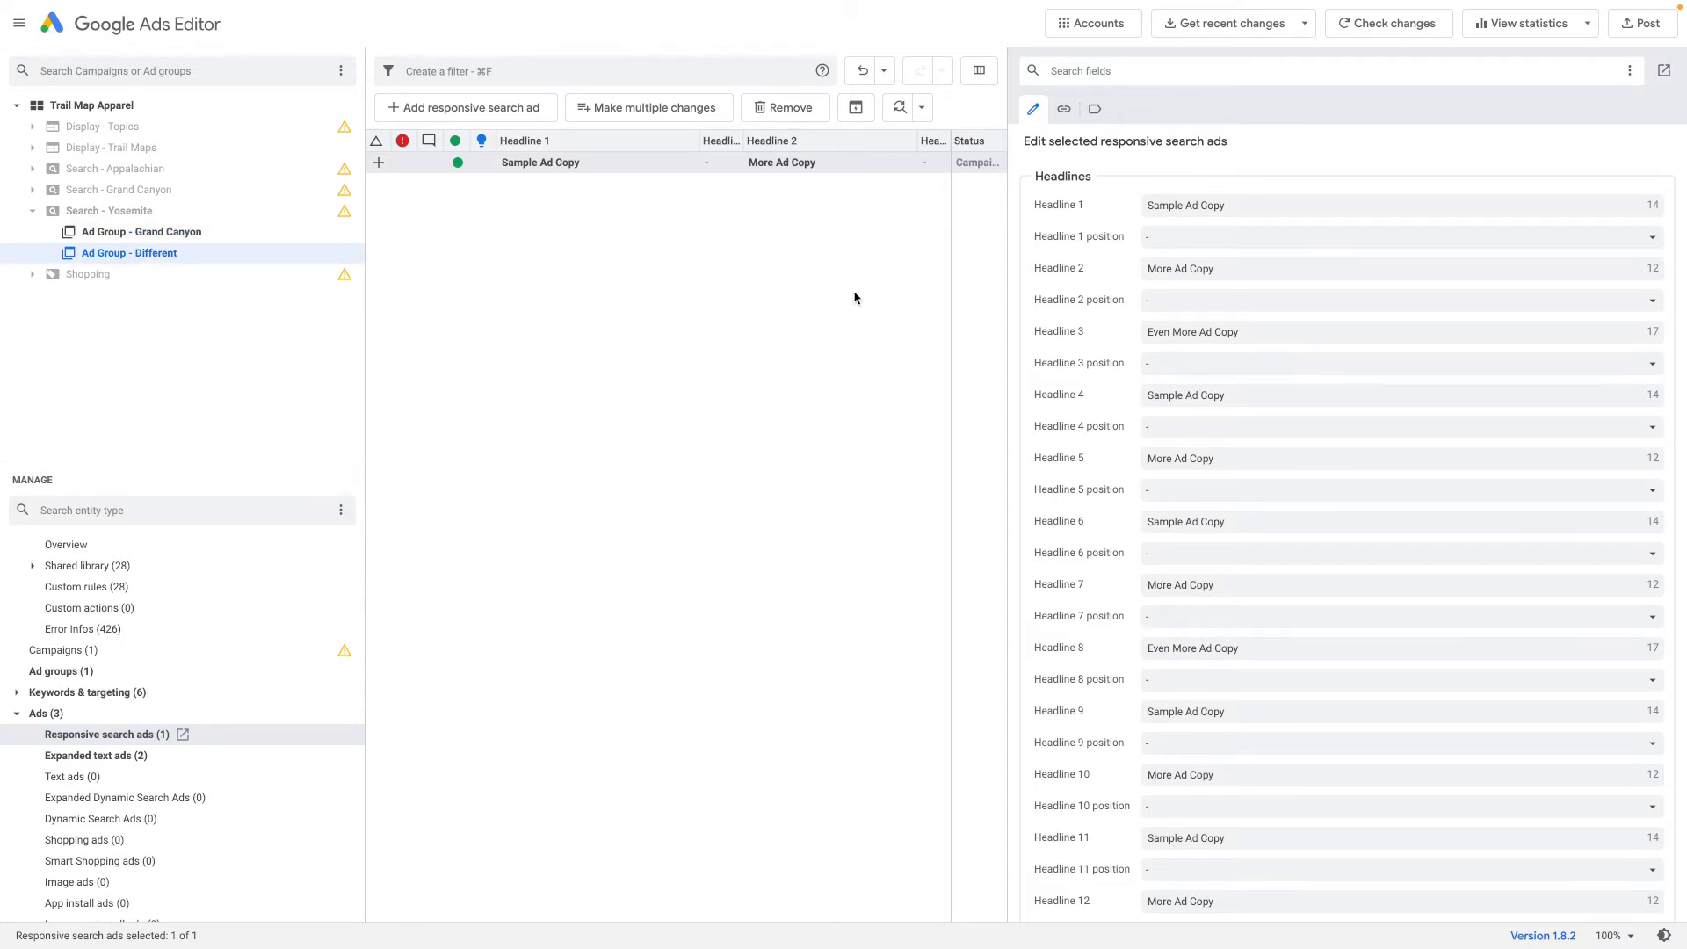
pyautogui.click(1294, 212)
pyautogui.write('Different')
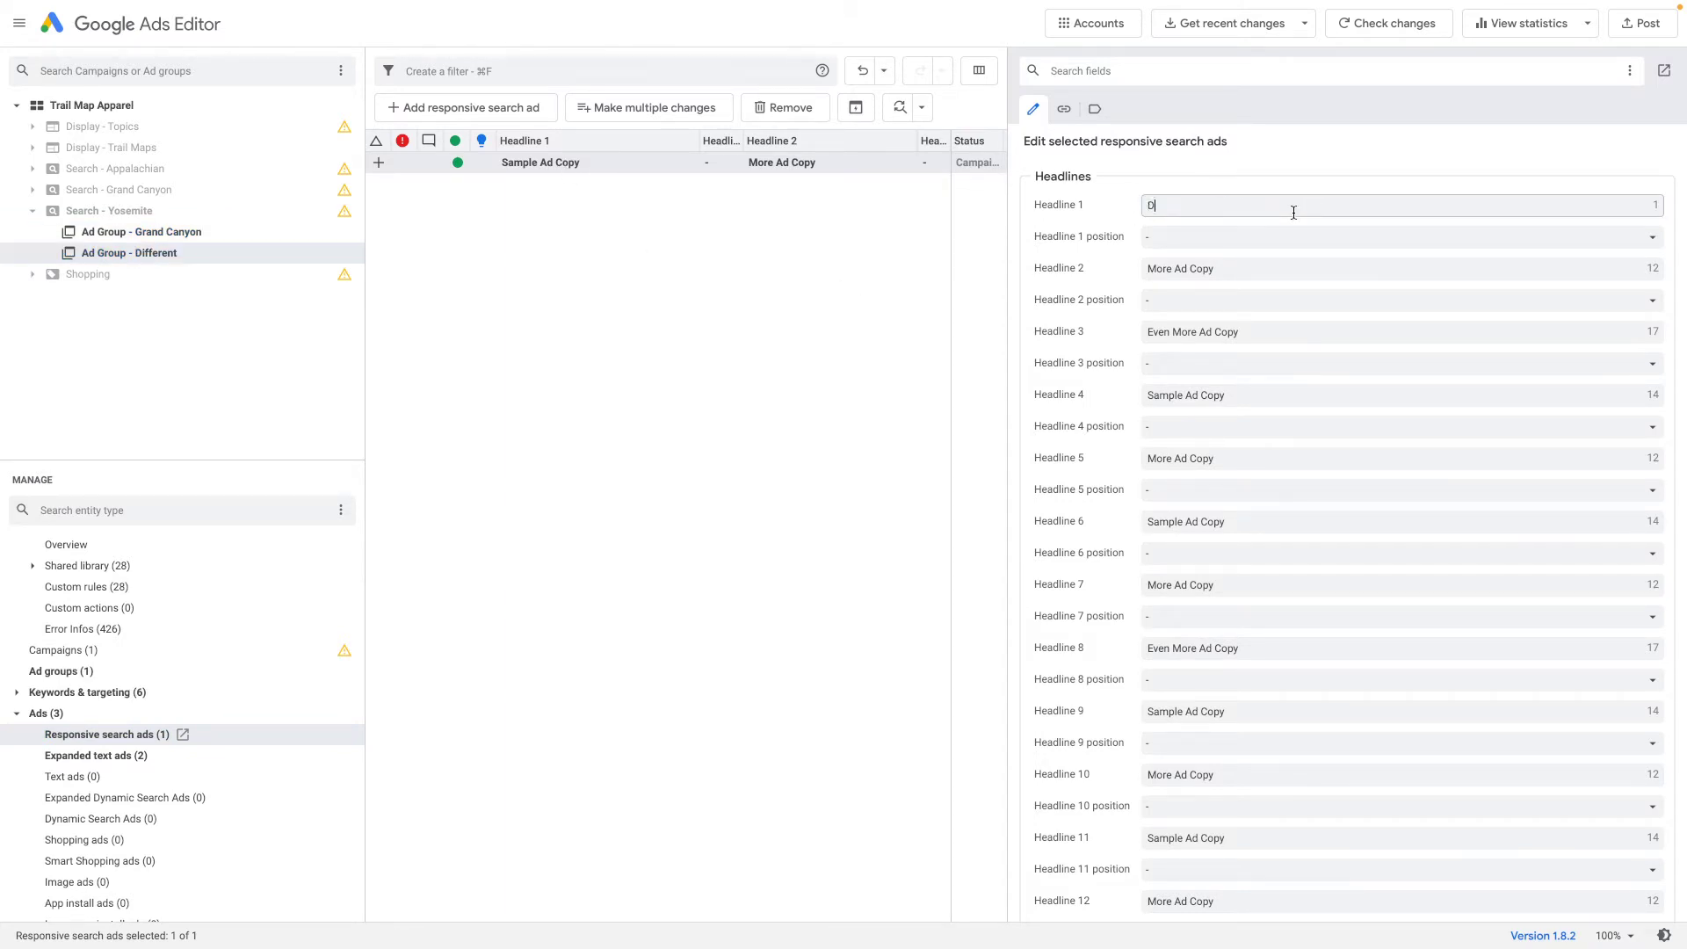
pyautogui.click(1218, 275)
# Append '/different' to the ad's final URL and compare it with the Grand Canyon ad
pyautogui.scroll(-10, 1288, 421)
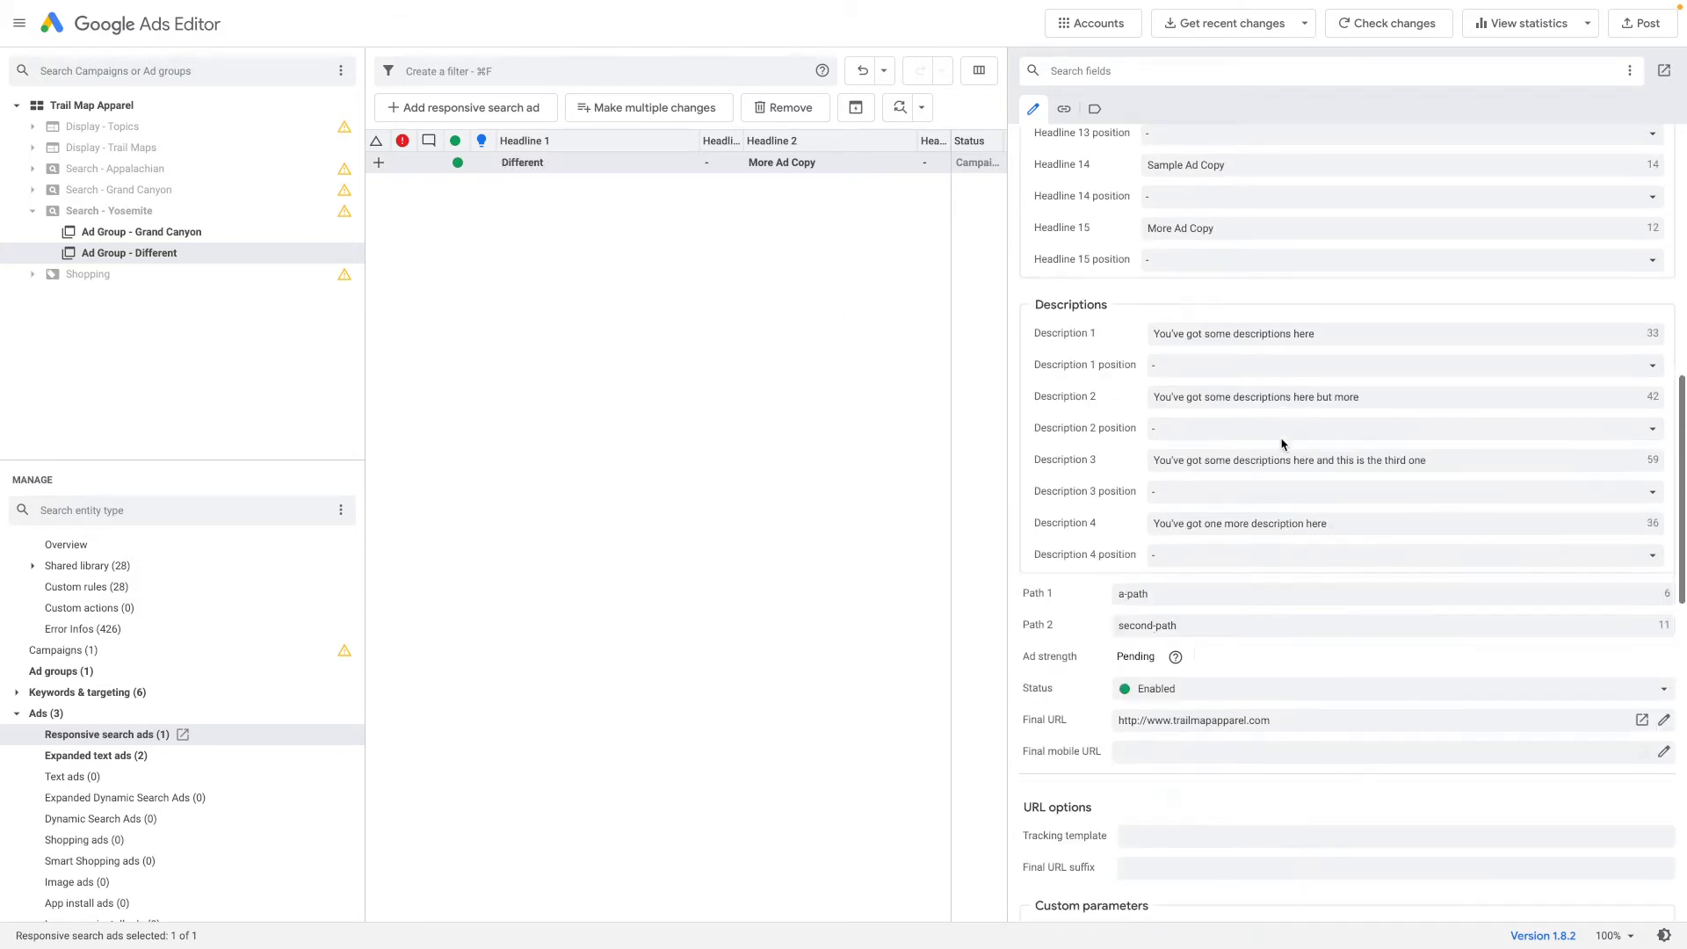
pyautogui.click(1290, 721)
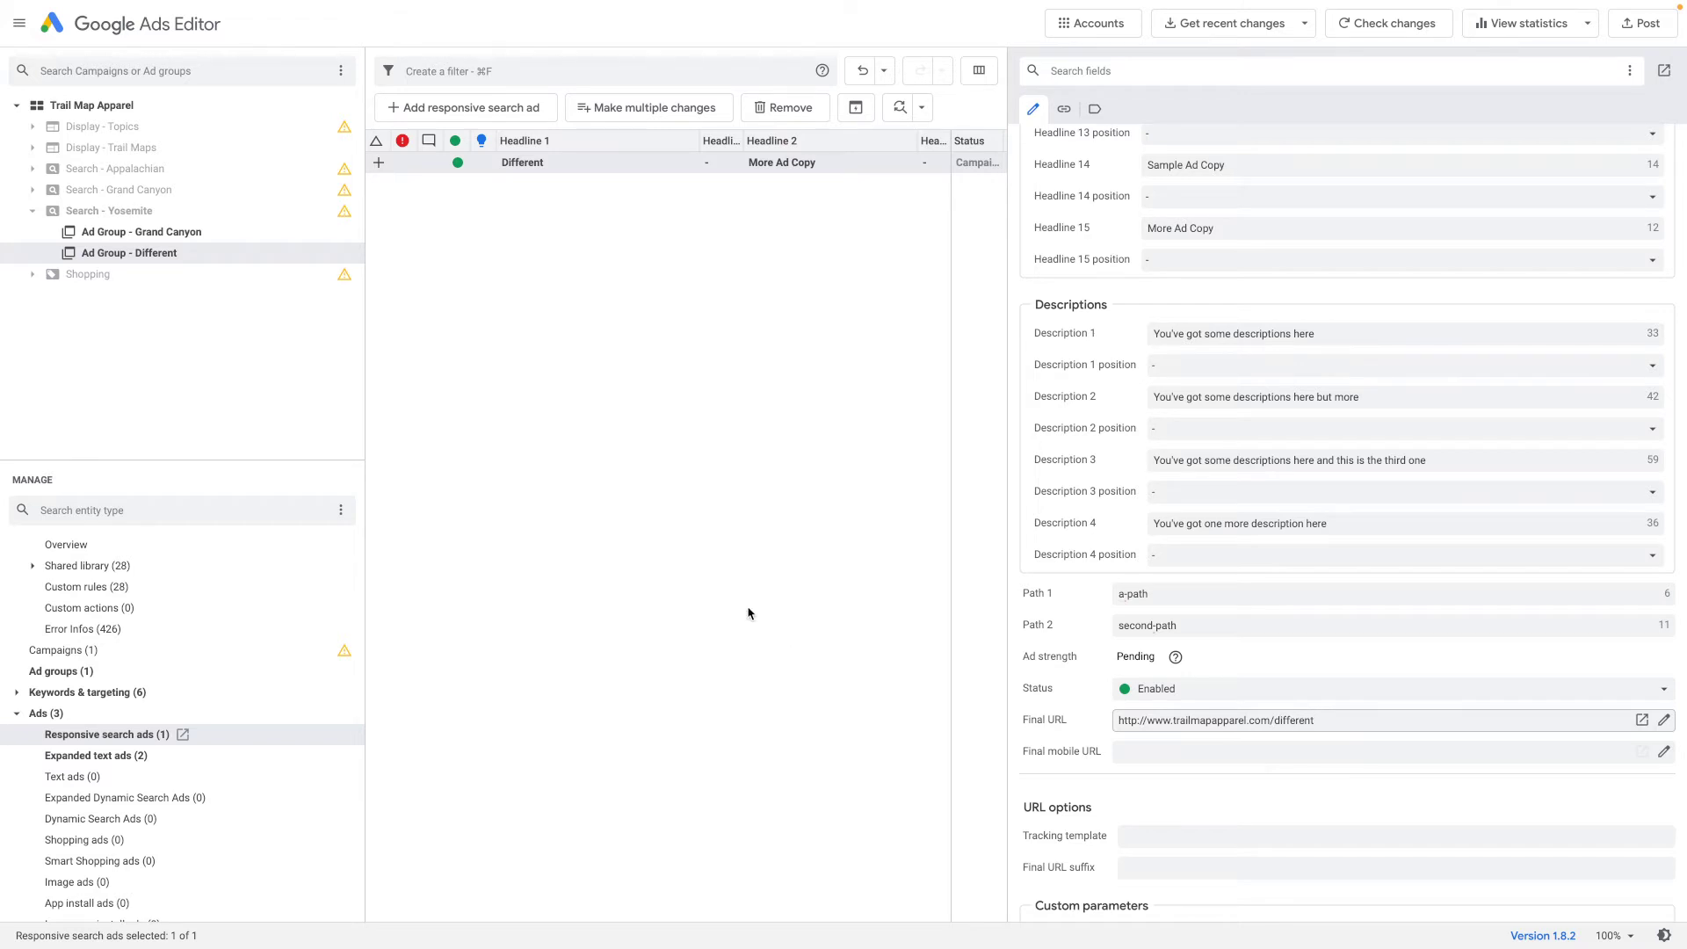
pyautogui.click(792, 492)
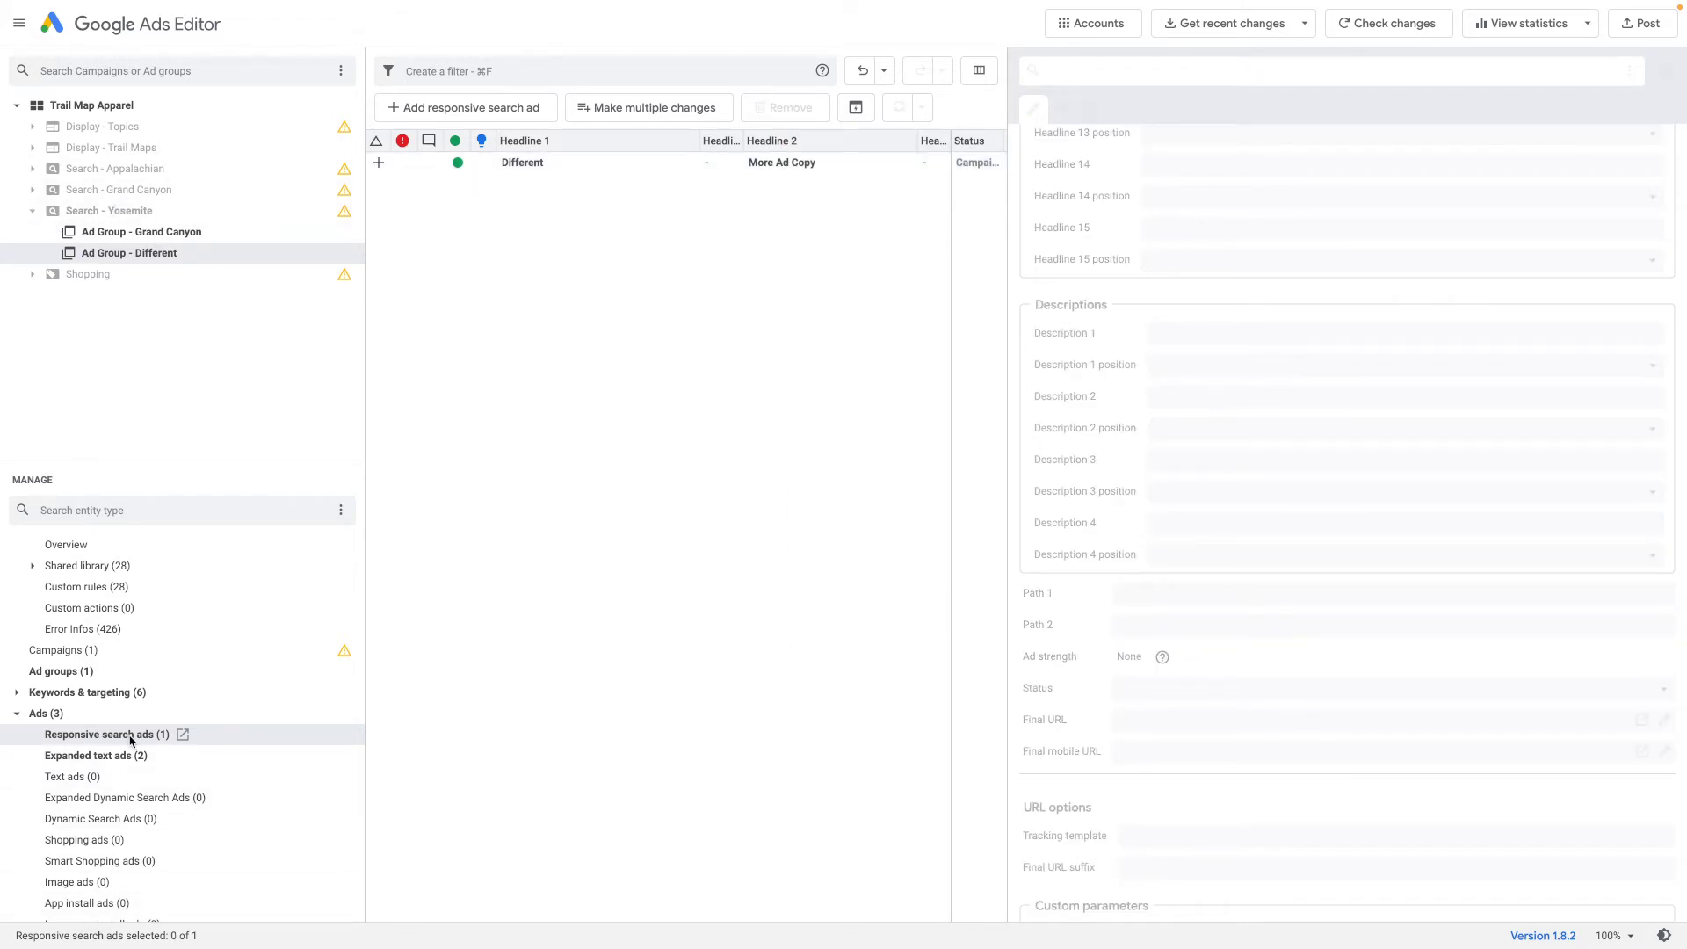
pyautogui.click(153, 237)
pyautogui.click(143, 254)
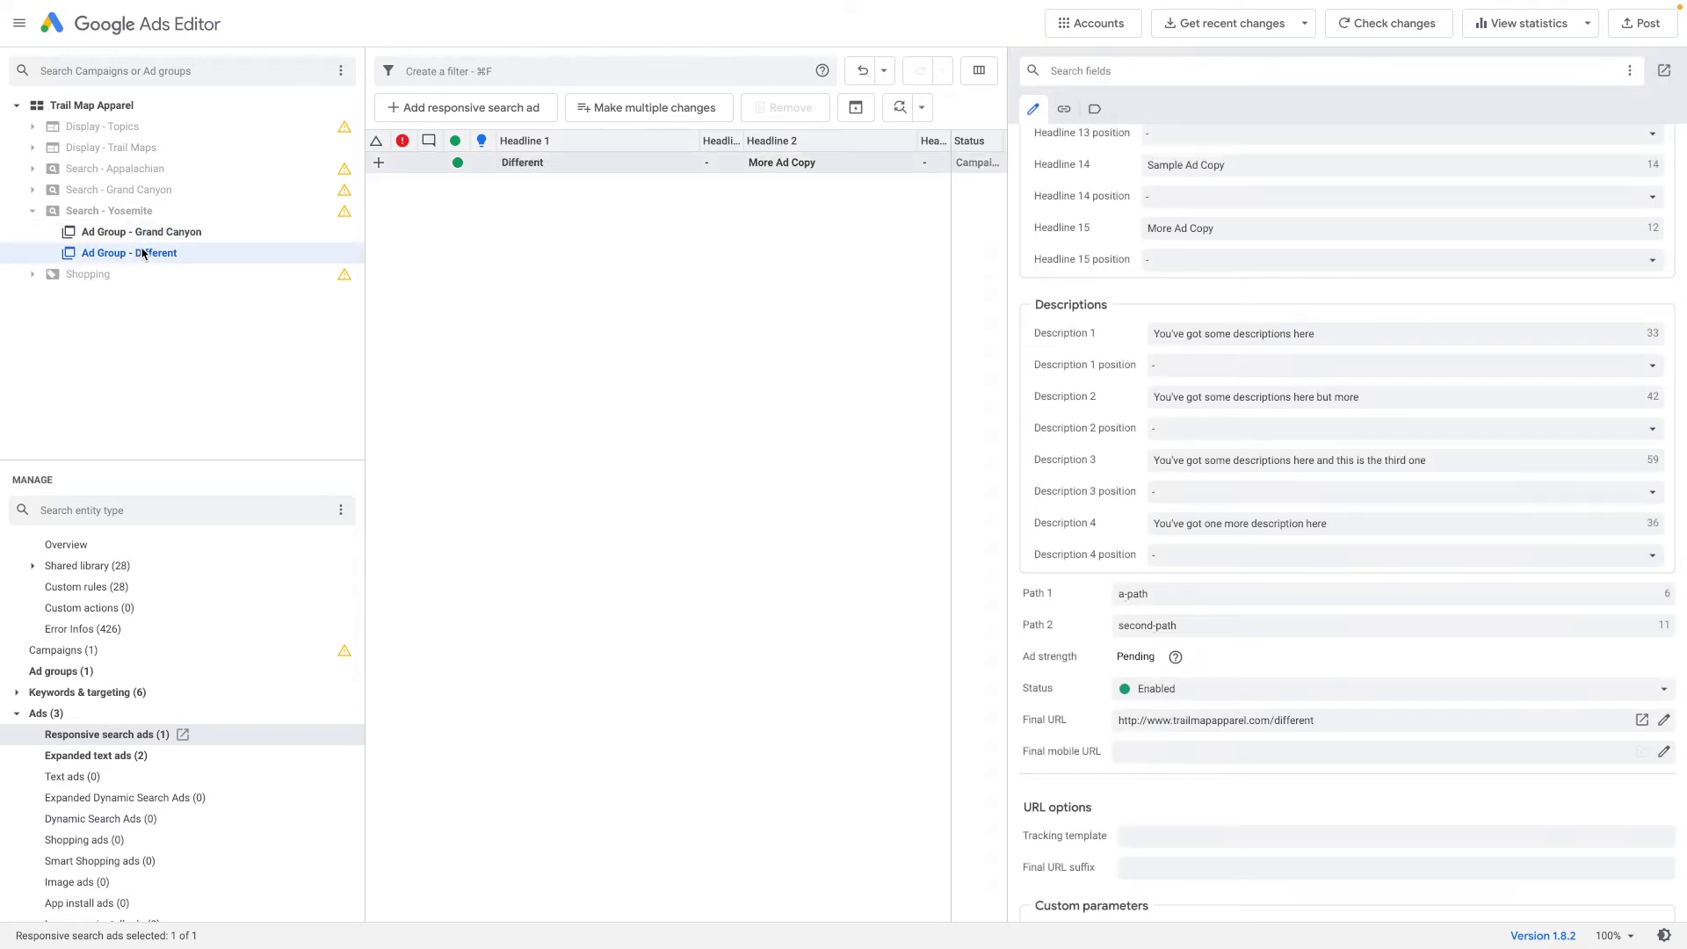
# Select the Search - Yosemite campaign row and paste a duplicate of it
pyautogui.doubleClick(31, 213)
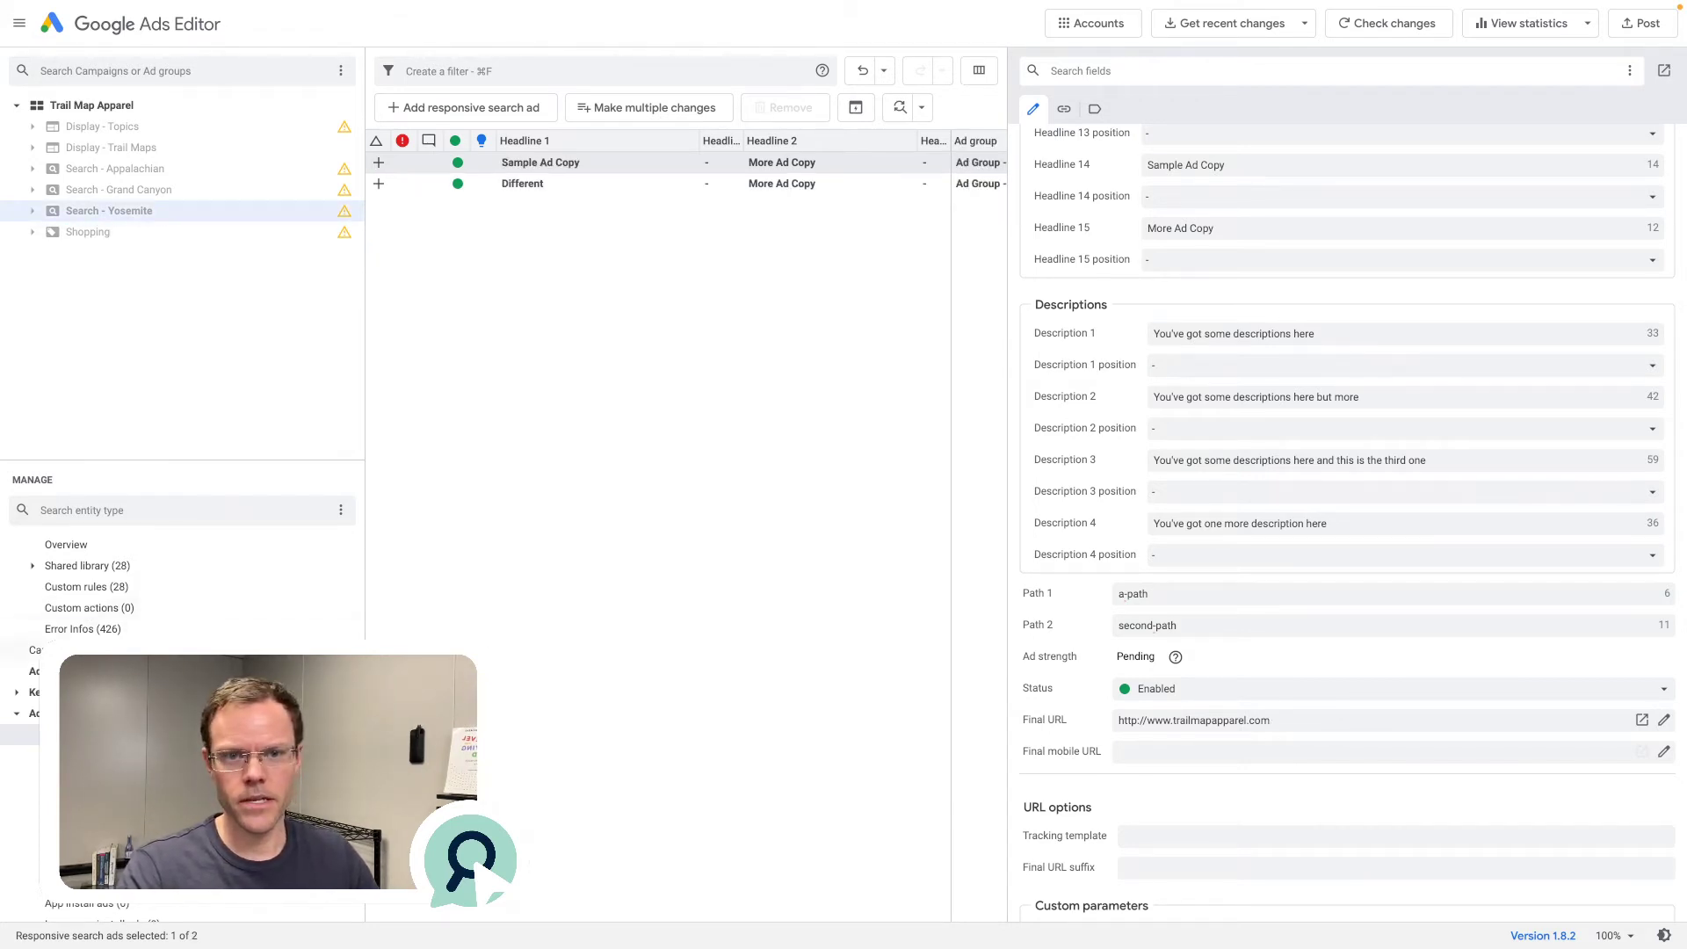
pyautogui.press('super+shift+c')
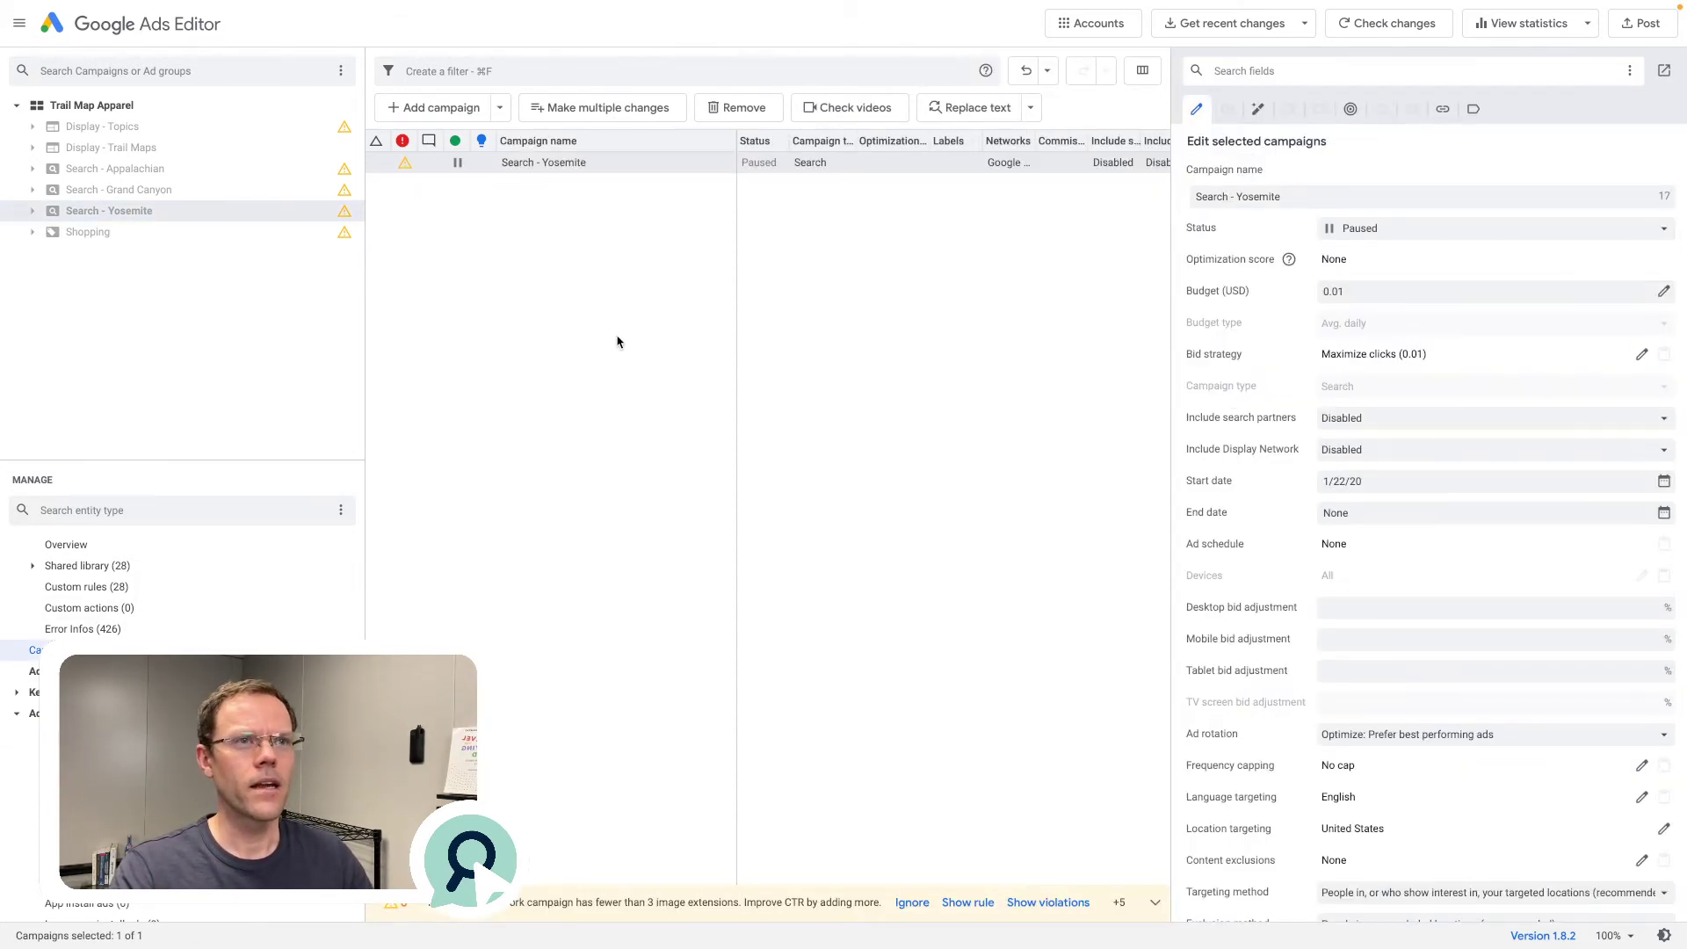
pyautogui.click(617, 167)
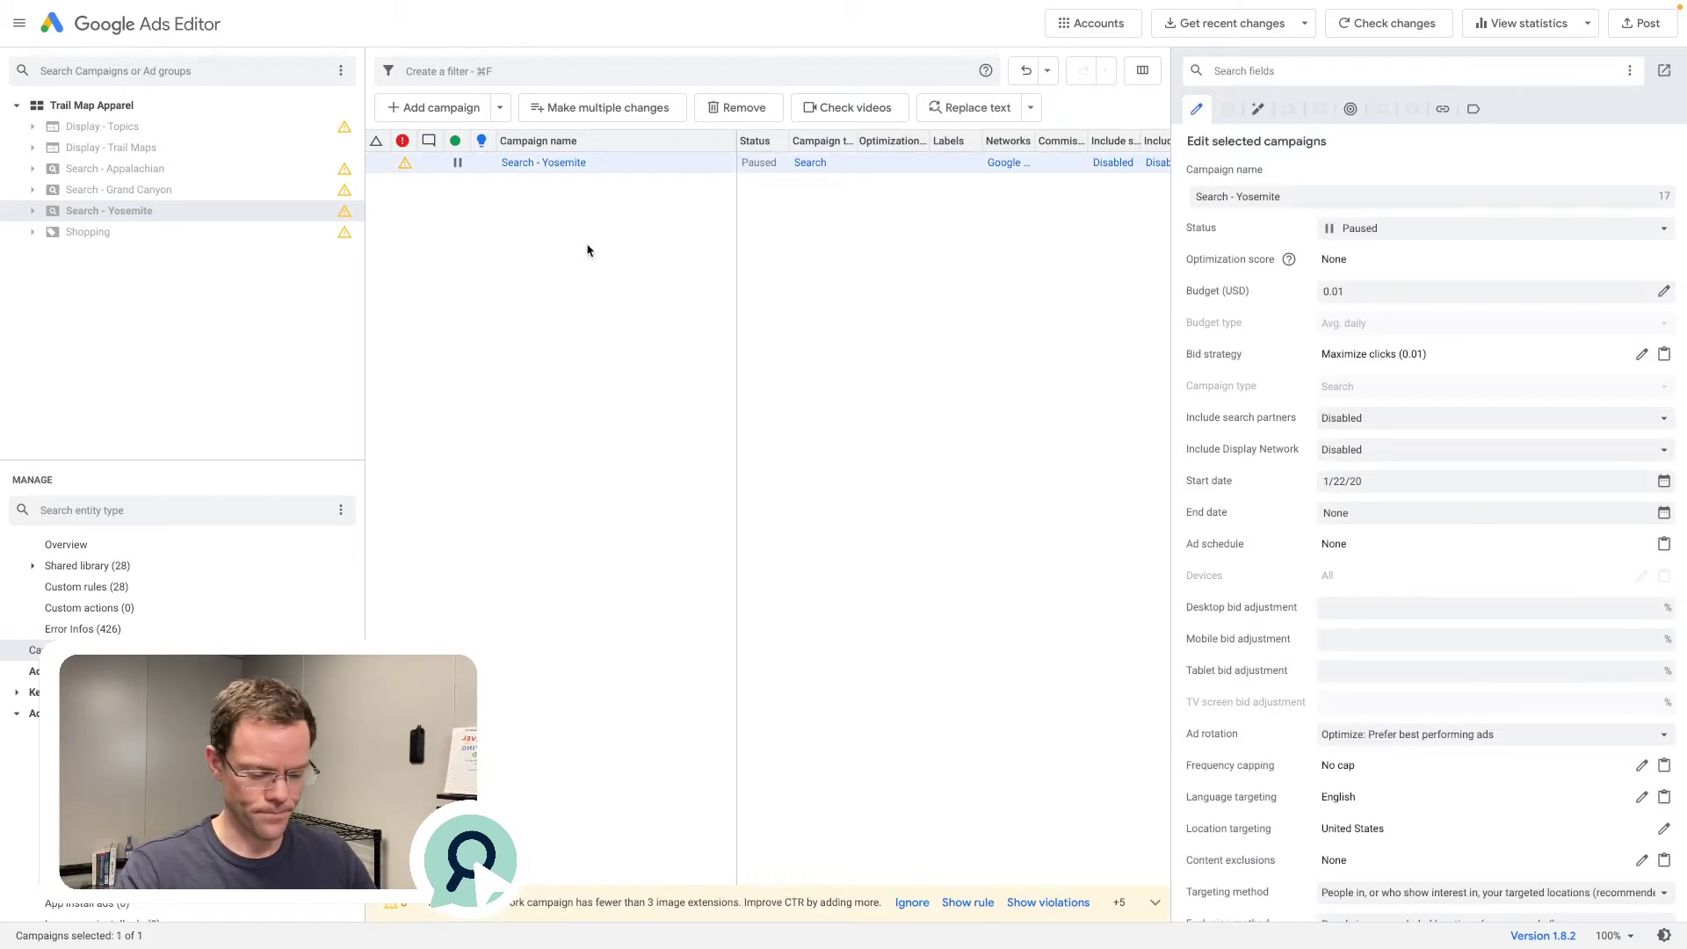
pyautogui.press('super+v')
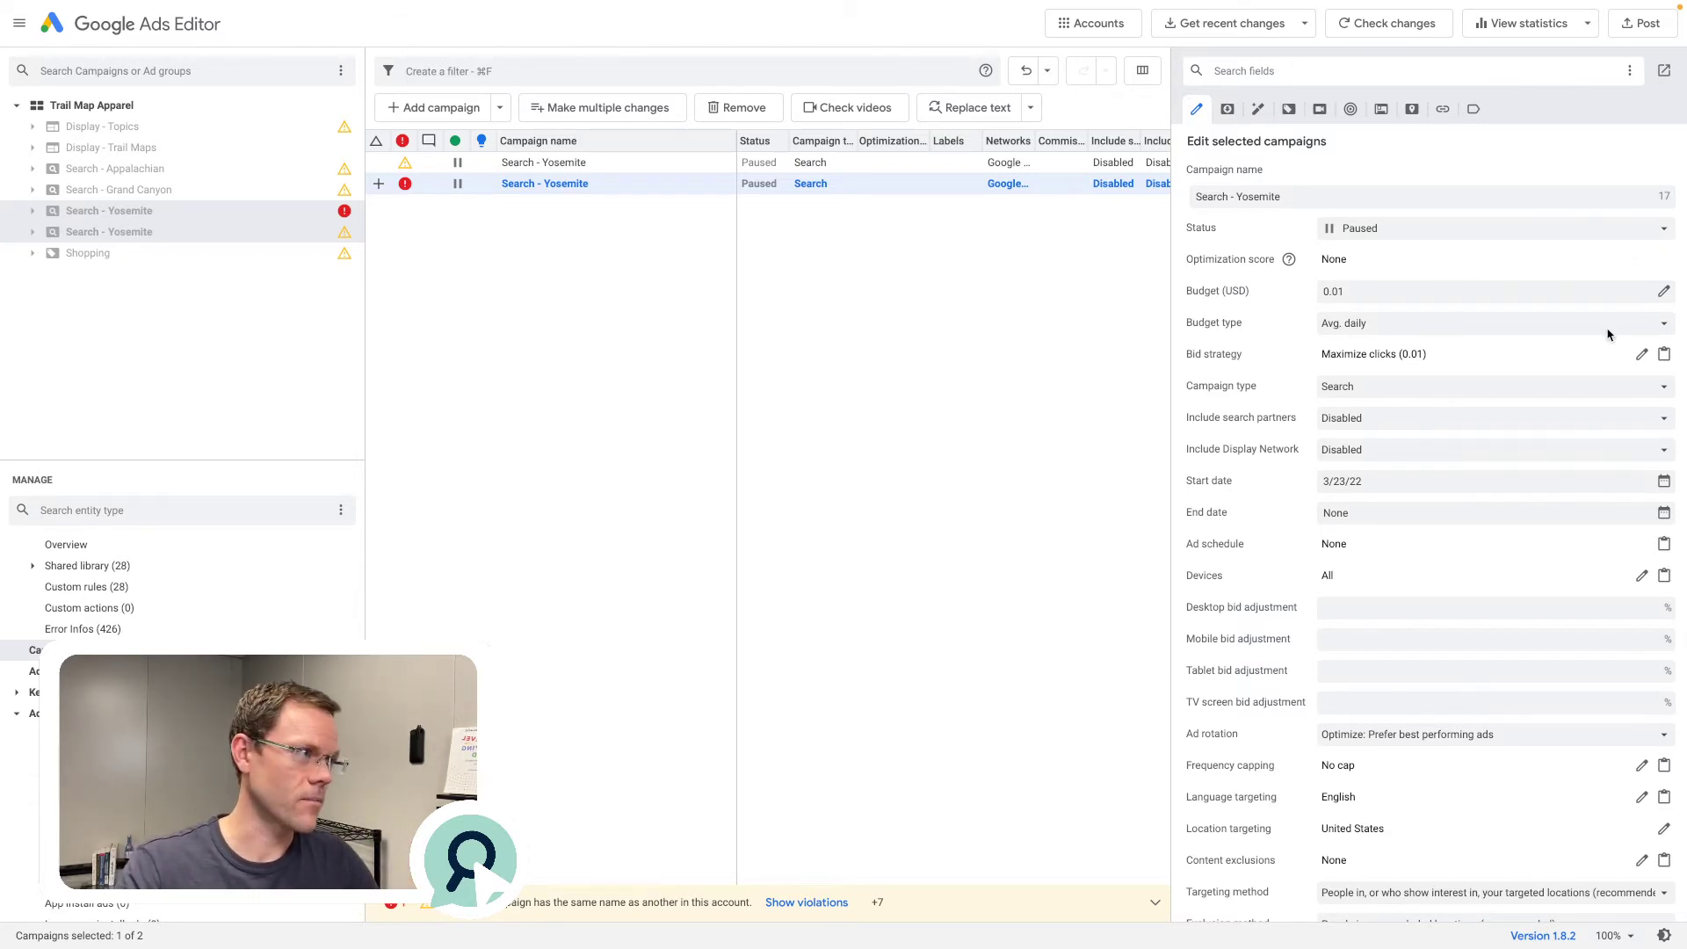
# Rename the copied campaign to 'Search - Yosemite - California Traffic'
pyautogui.click(573, 163)
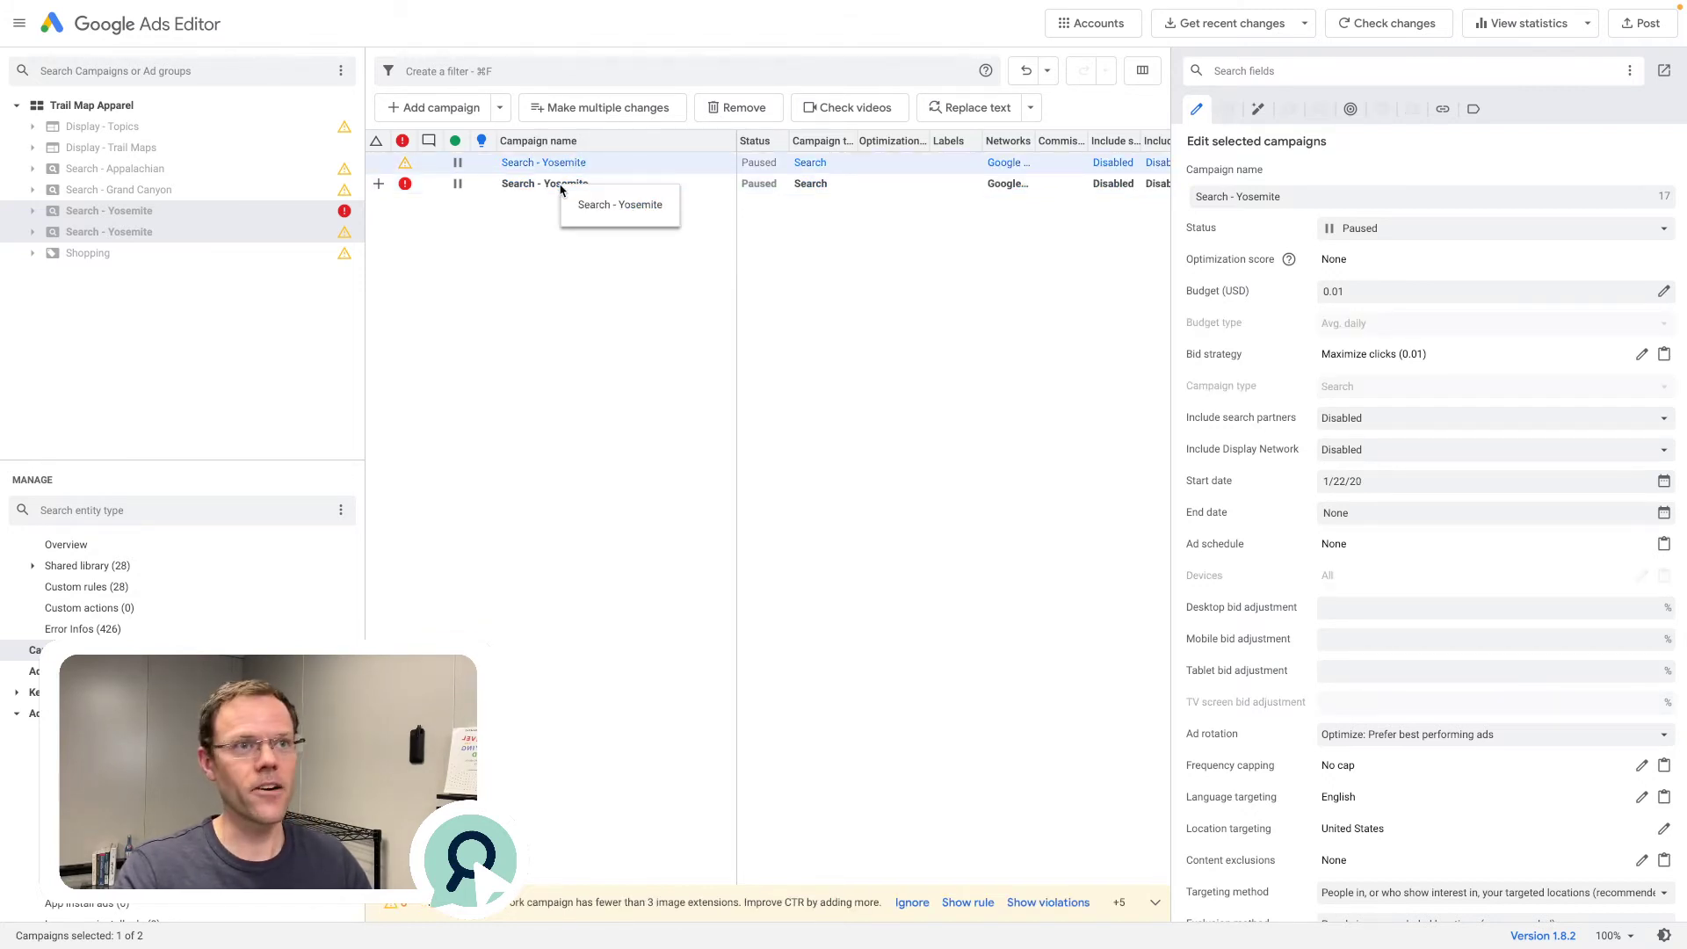
pyautogui.click(559, 185)
pyautogui.click(1354, 201)
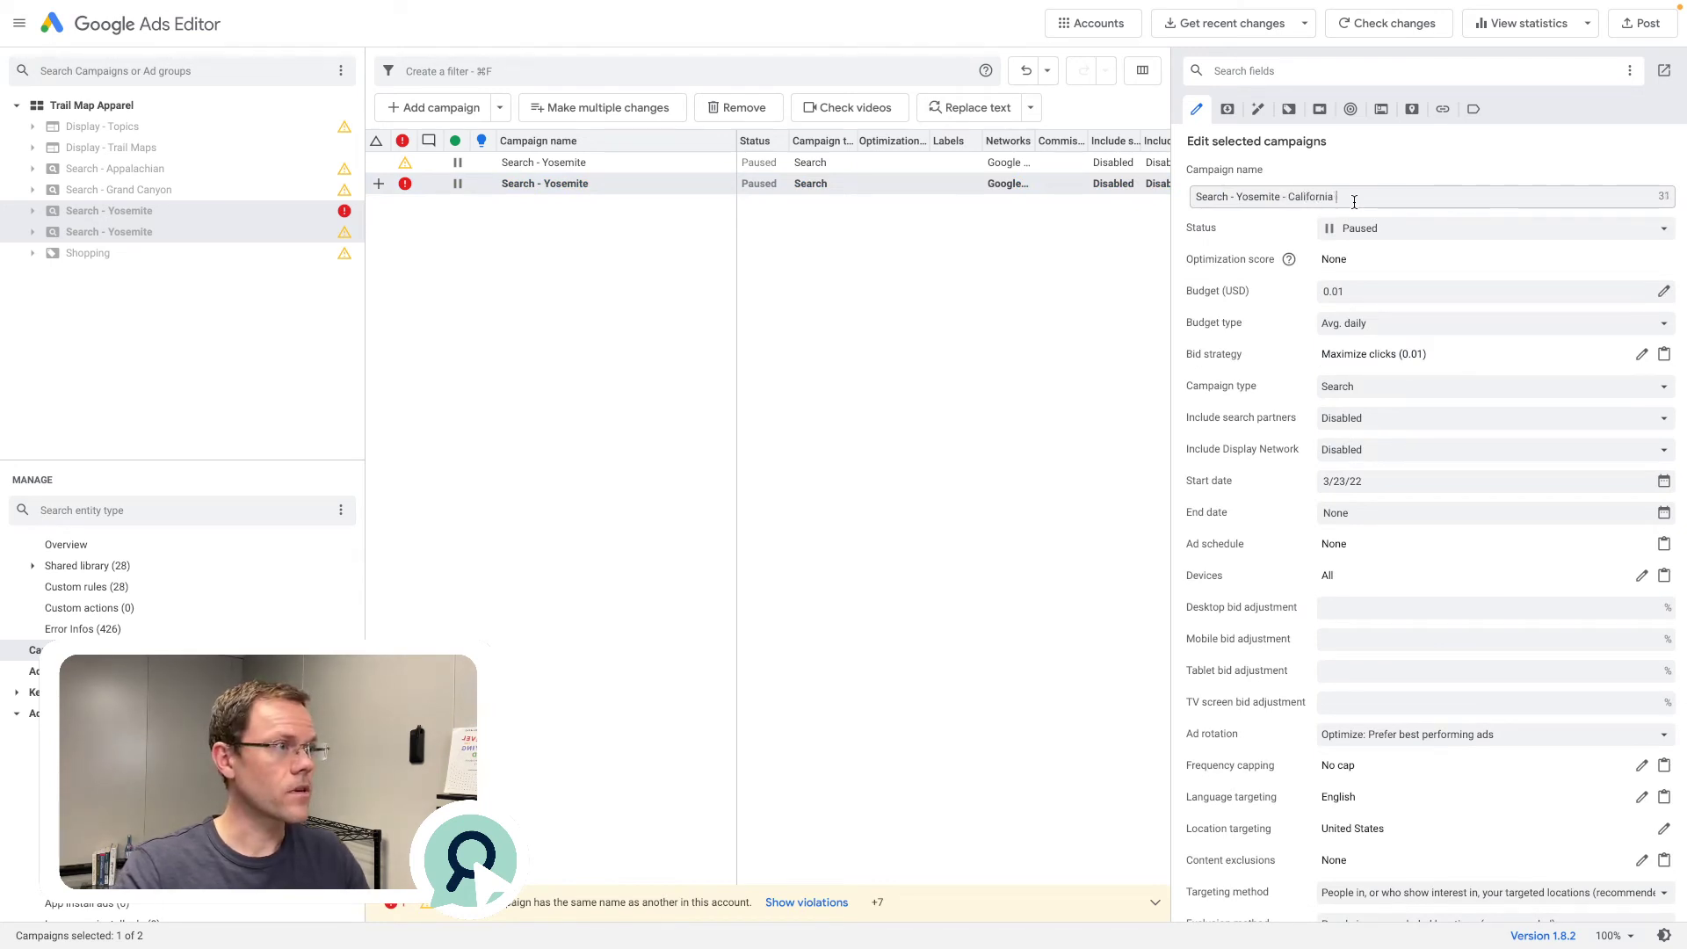
pyautogui.write('- California Traffic')
pyautogui.press('Return')
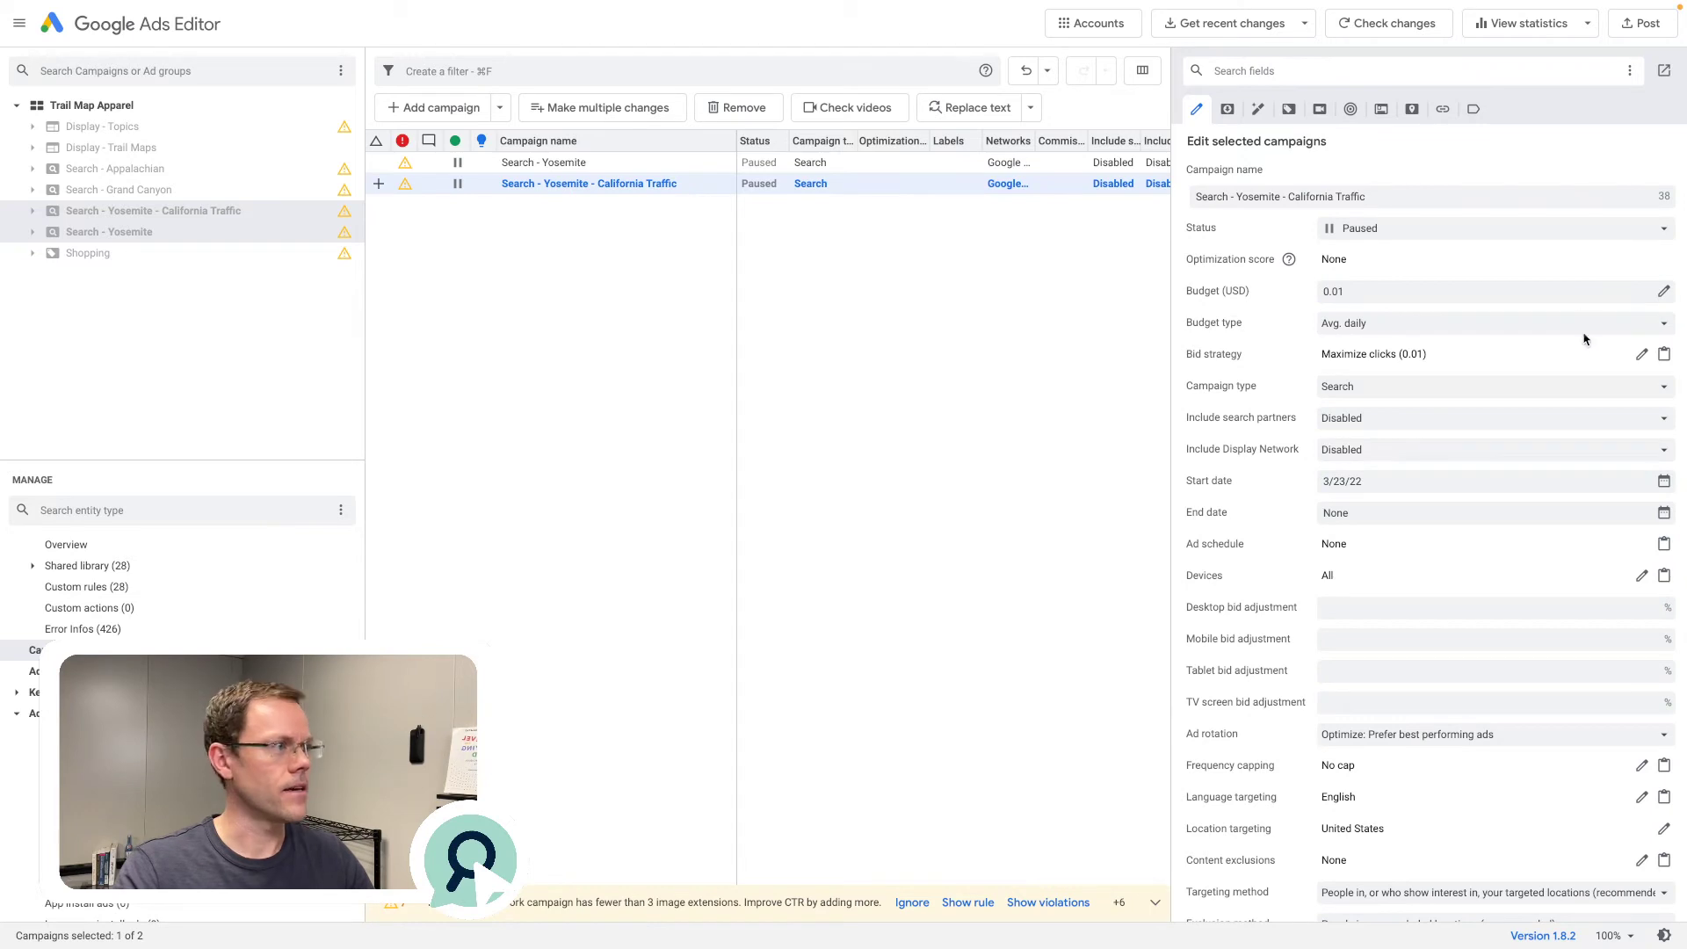
# Set the copy's bid strategy to Maximize clicks with a 5 USD maximum CPC limit
pyautogui.click(1641, 355)
pyautogui.click(792, 442)
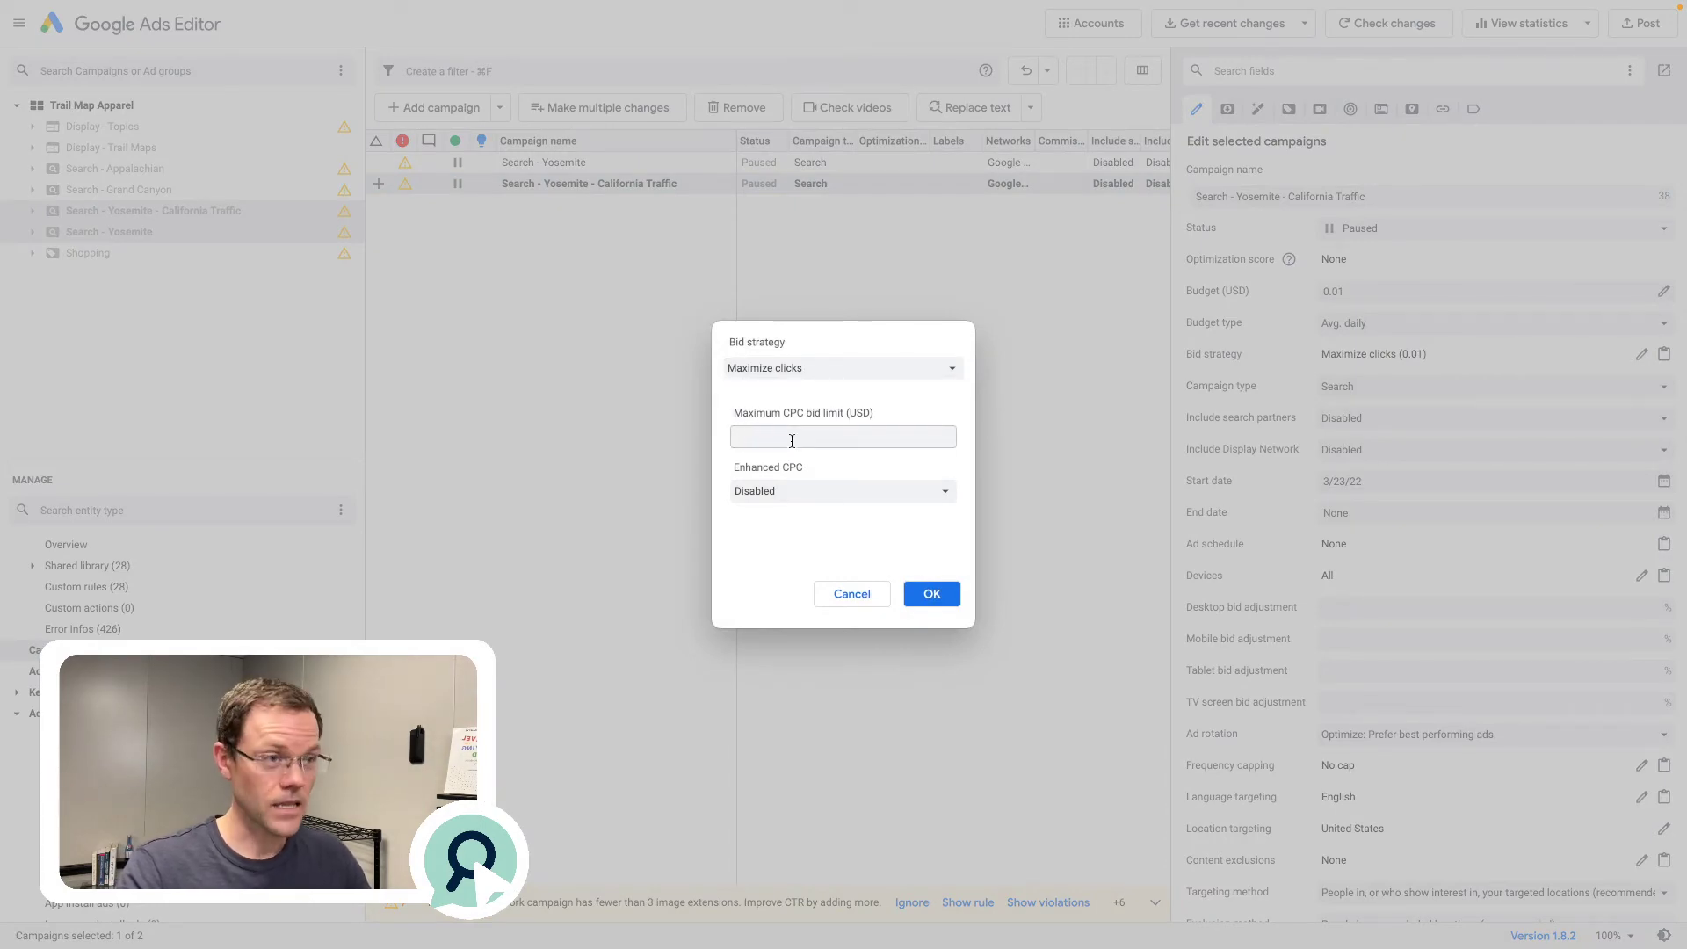
pyautogui.click(931, 595)
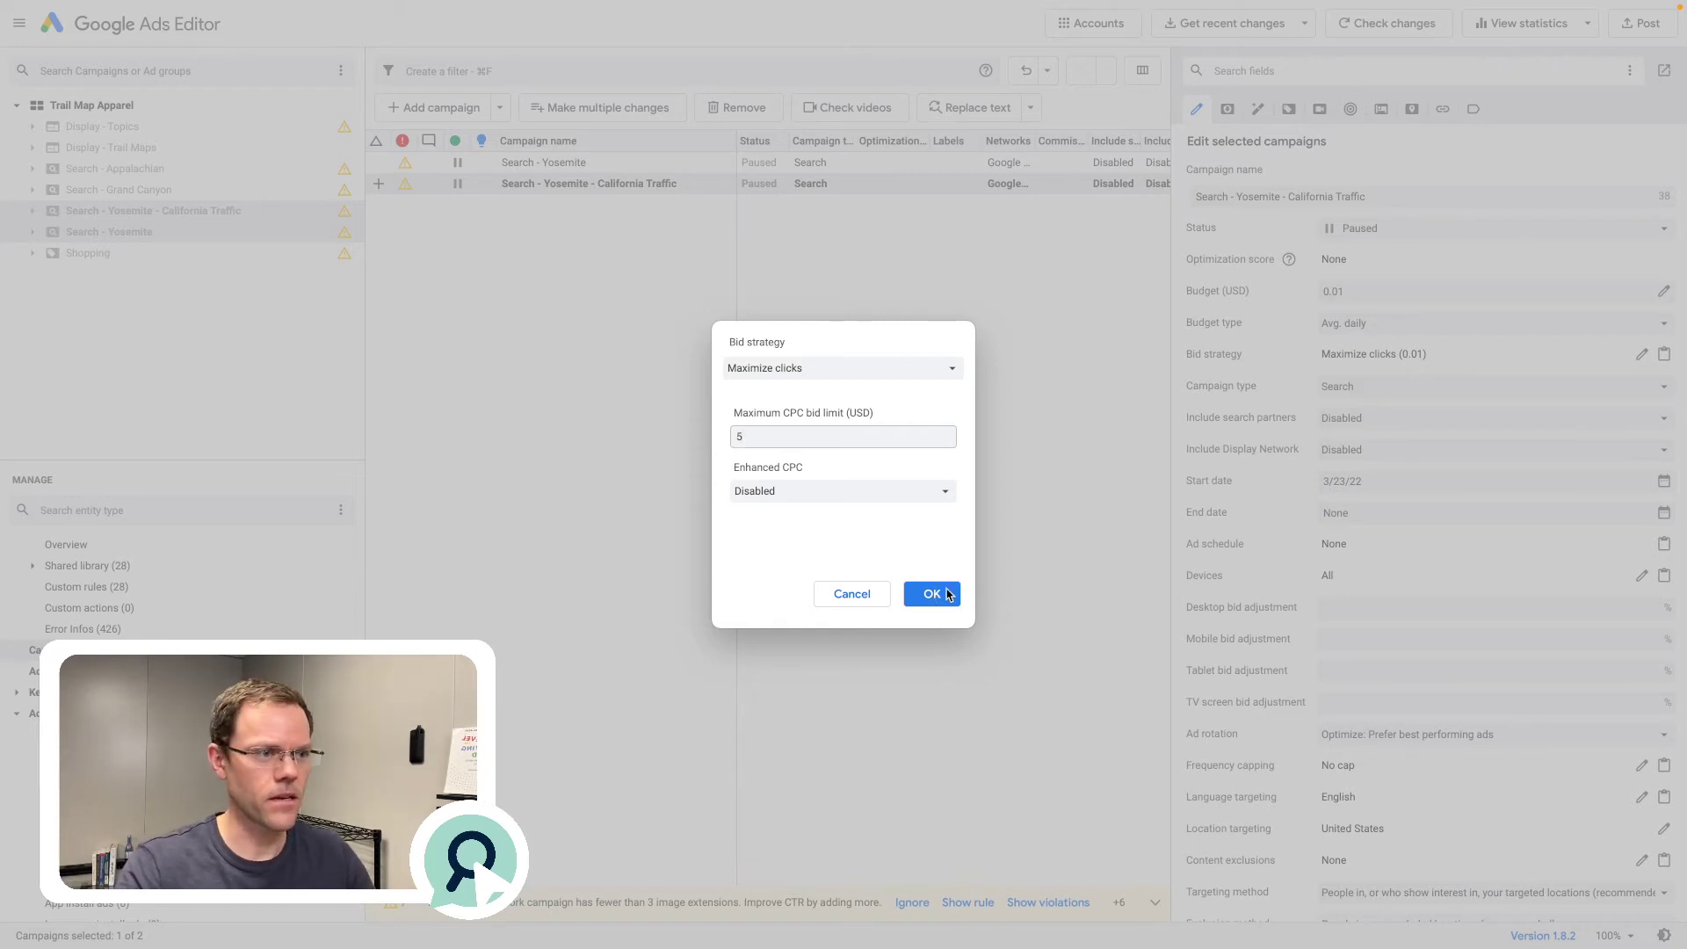
pyautogui.click(556, 166)
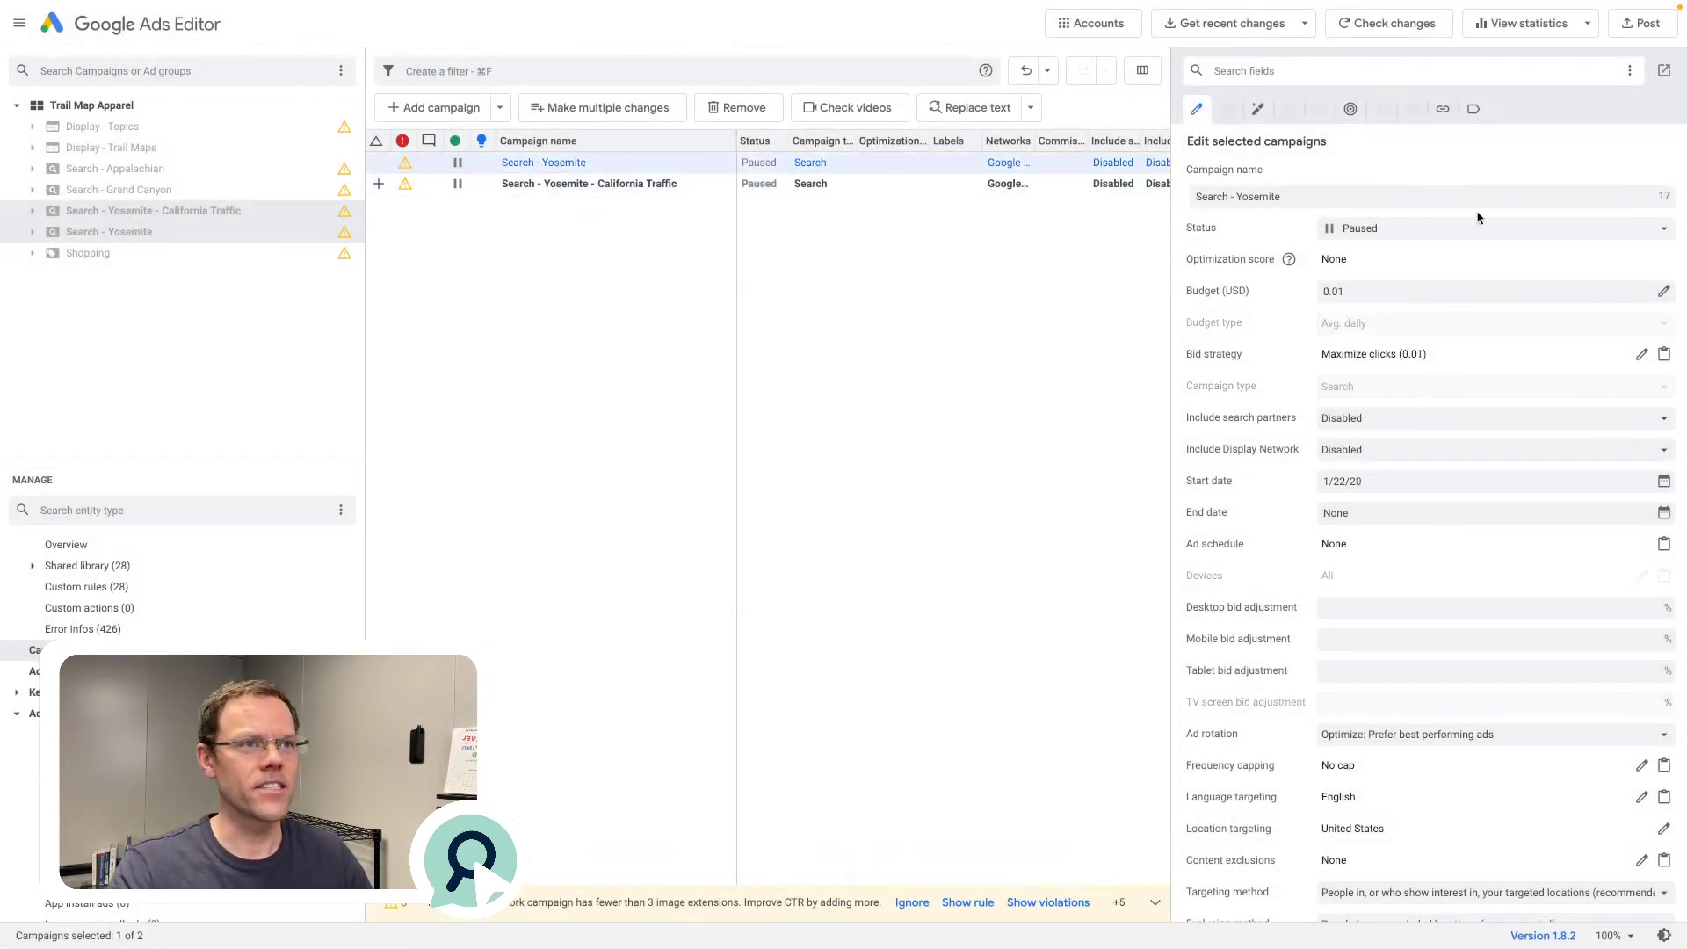
# Rename the original campaign to 'Search - Yosemite - All Other States'
pyautogui.click(1358, 200)
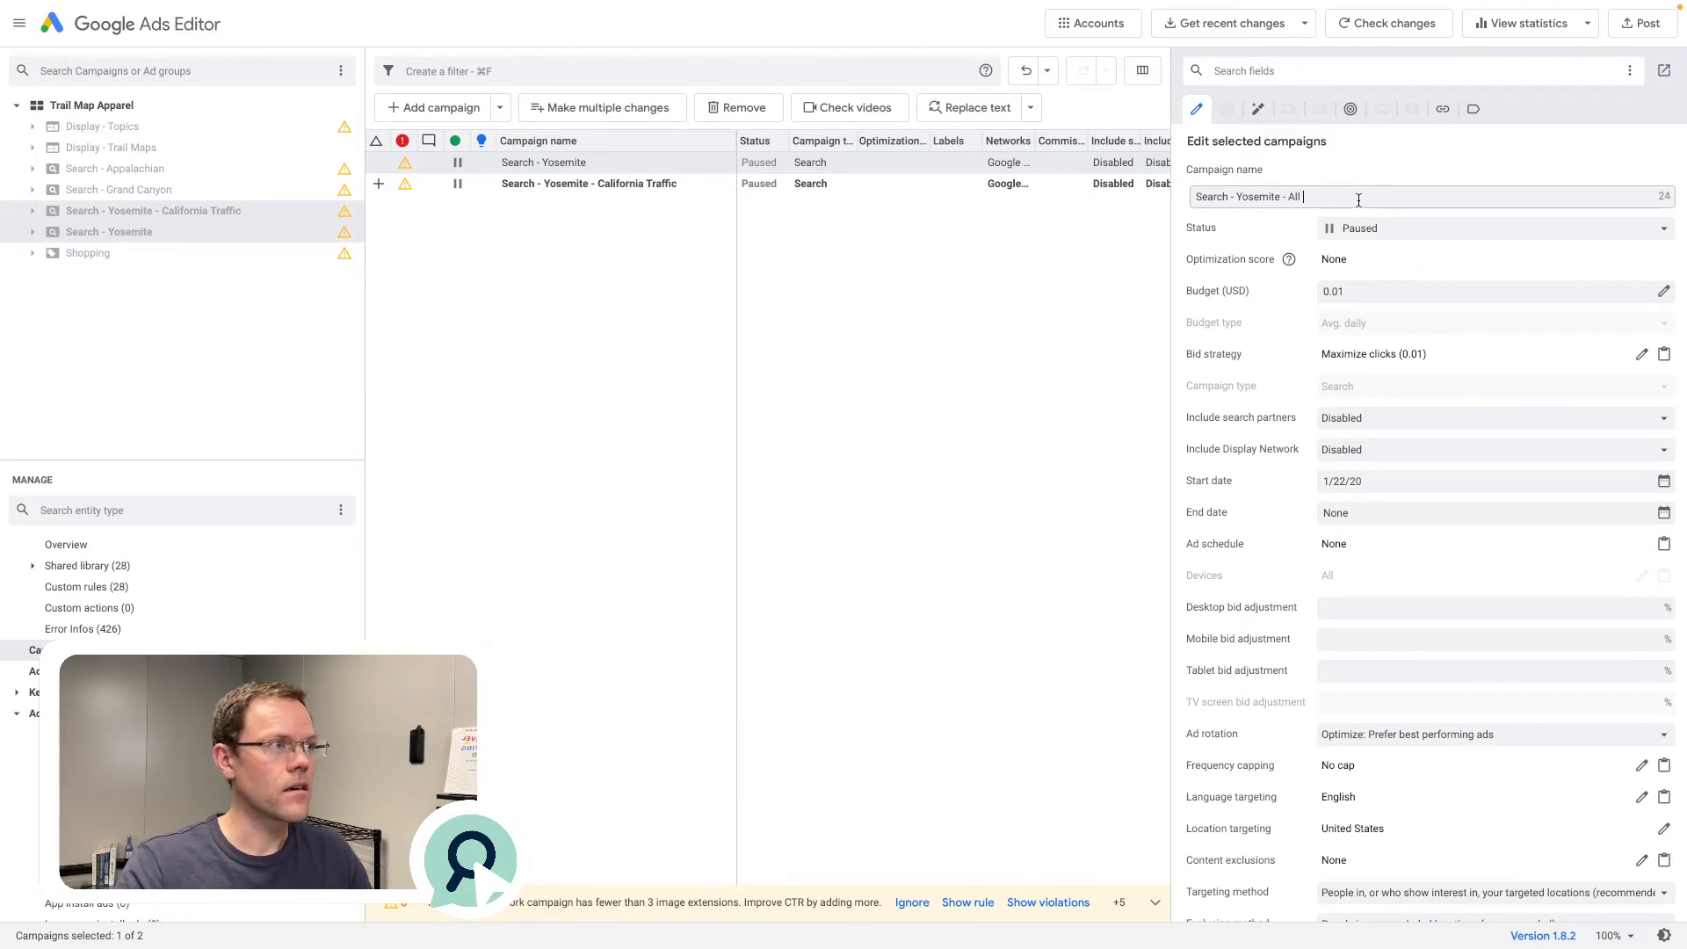
pyautogui.write('- All Other States')
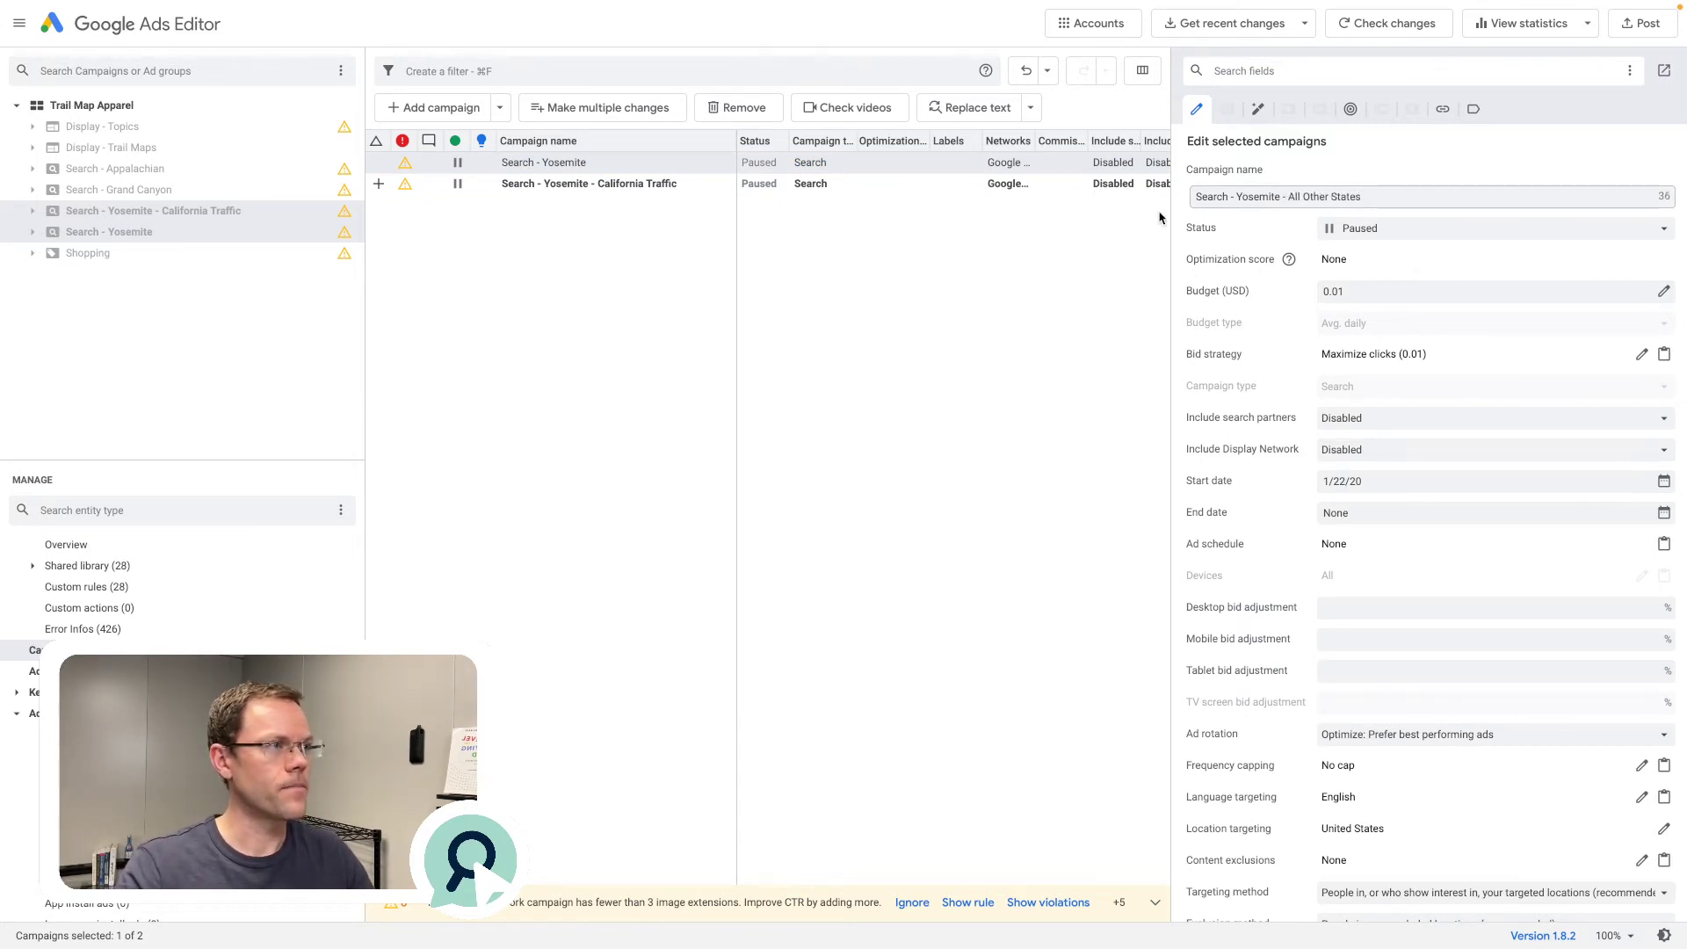
pyautogui.click(710, 186)
# Remove 'Traffic' so the copy is named 'Search - Yosemite - California'
pyautogui.doubleClick(1358, 200)
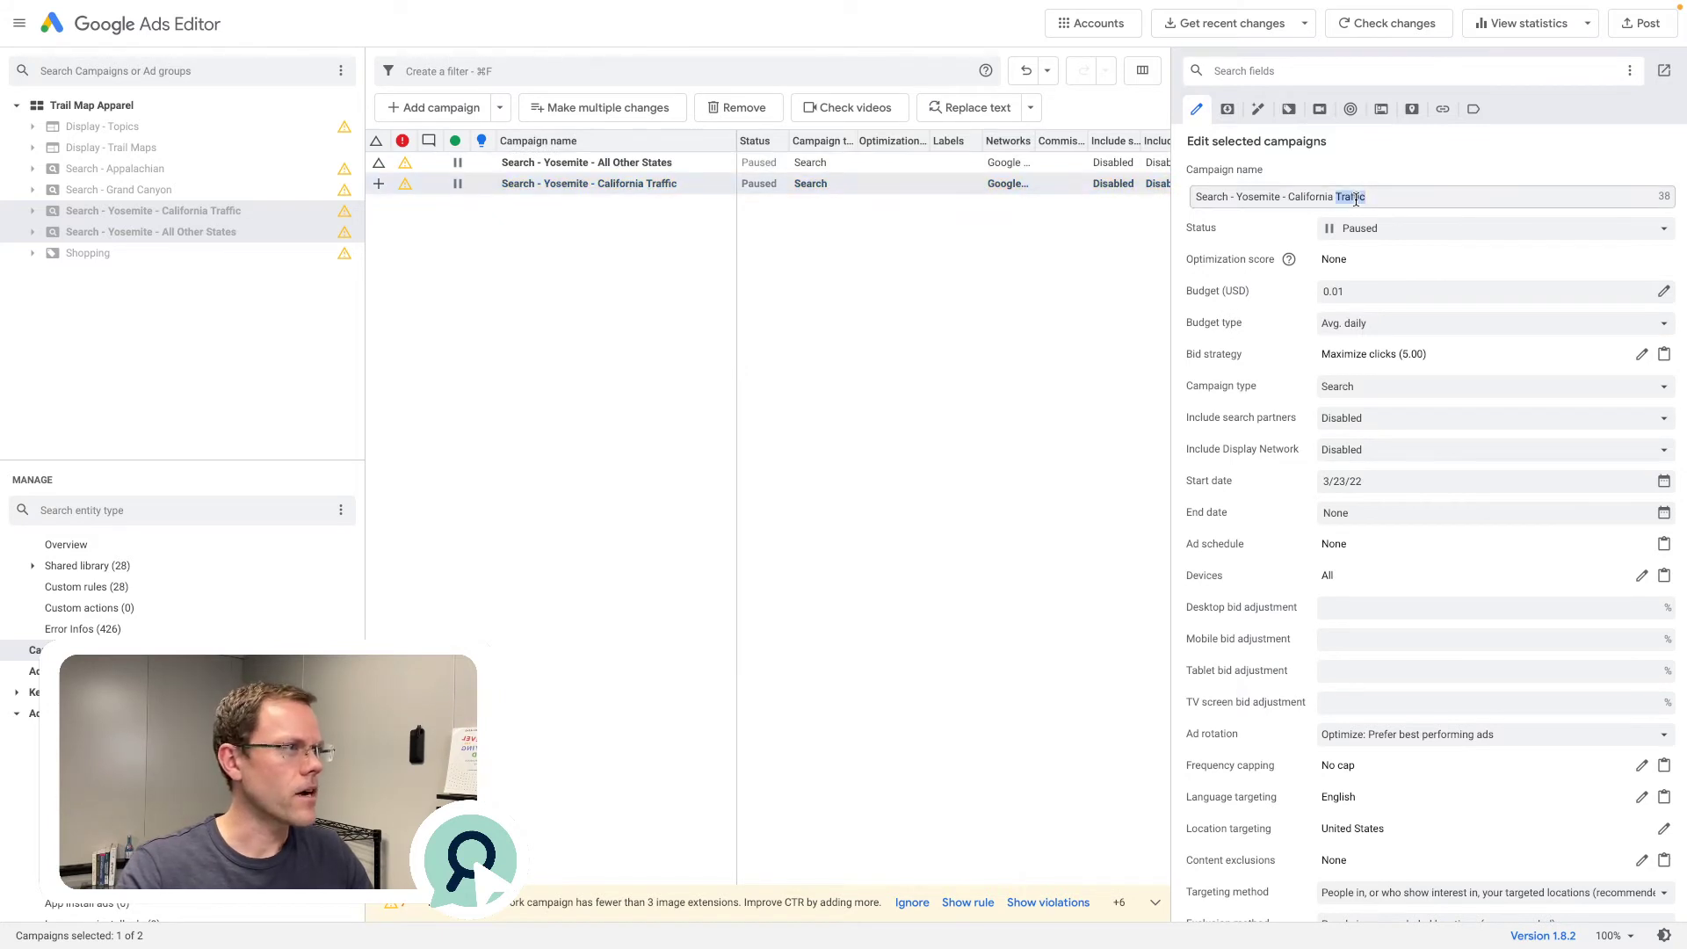
pyautogui.press('BackSpace')
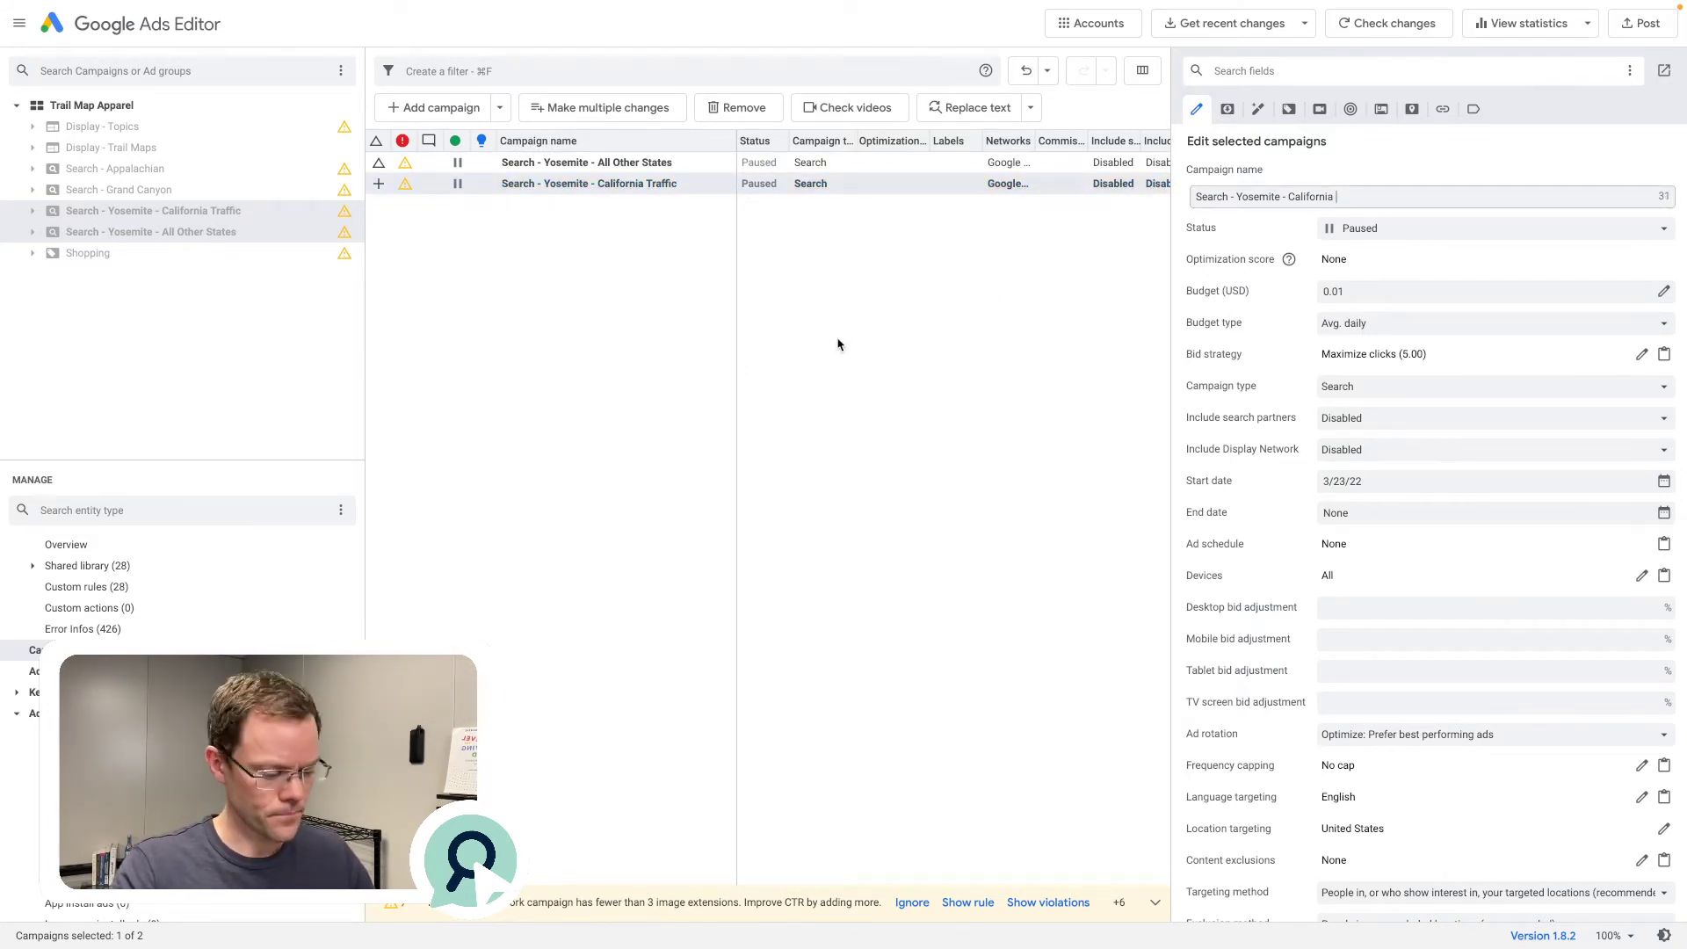
pyautogui.click(723, 393)
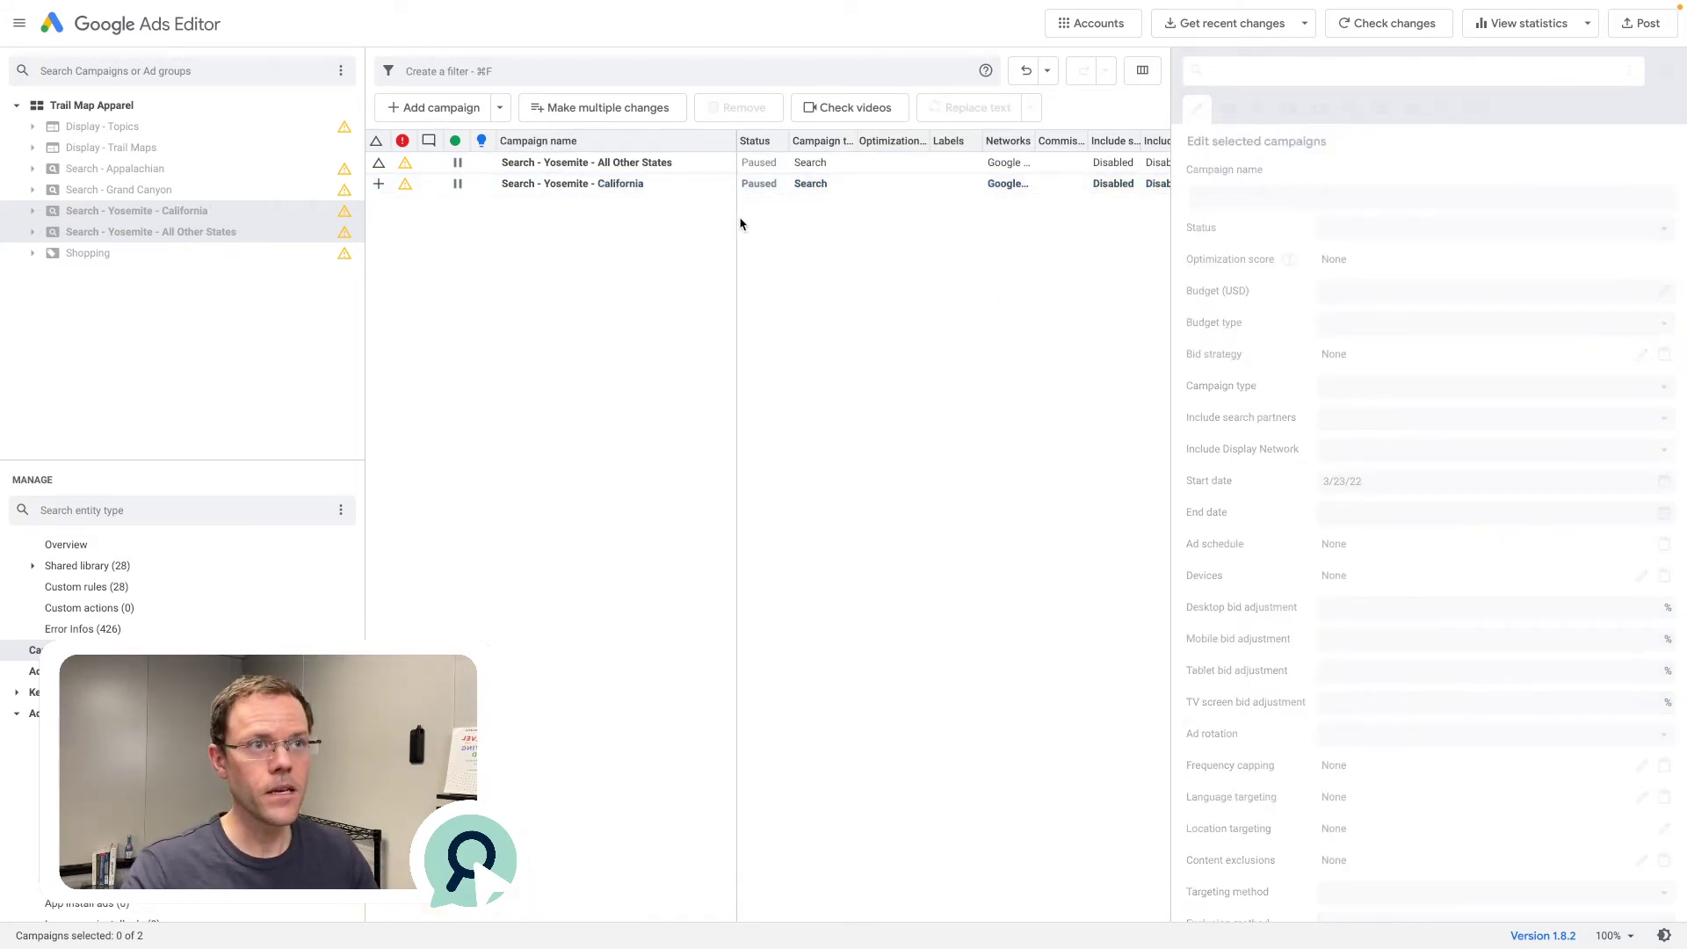
pyautogui.click(579, 187)
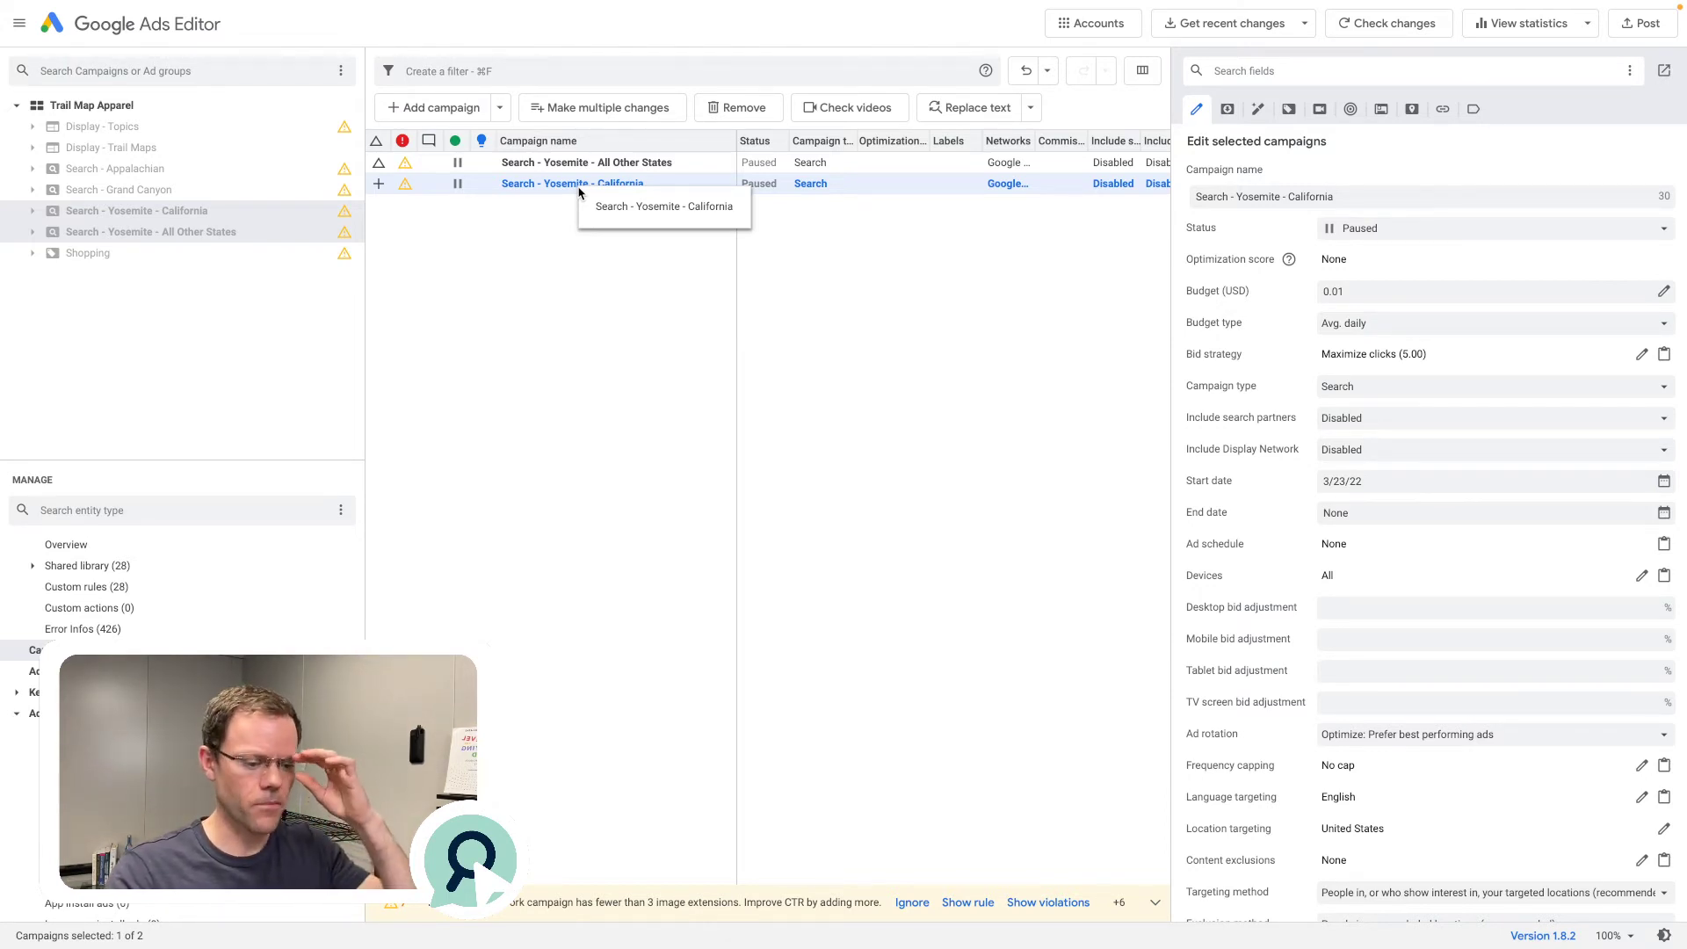
# Look up the keyboard shortcuts list from the Help menu, then close it
pyautogui.moveTo(614, 4)
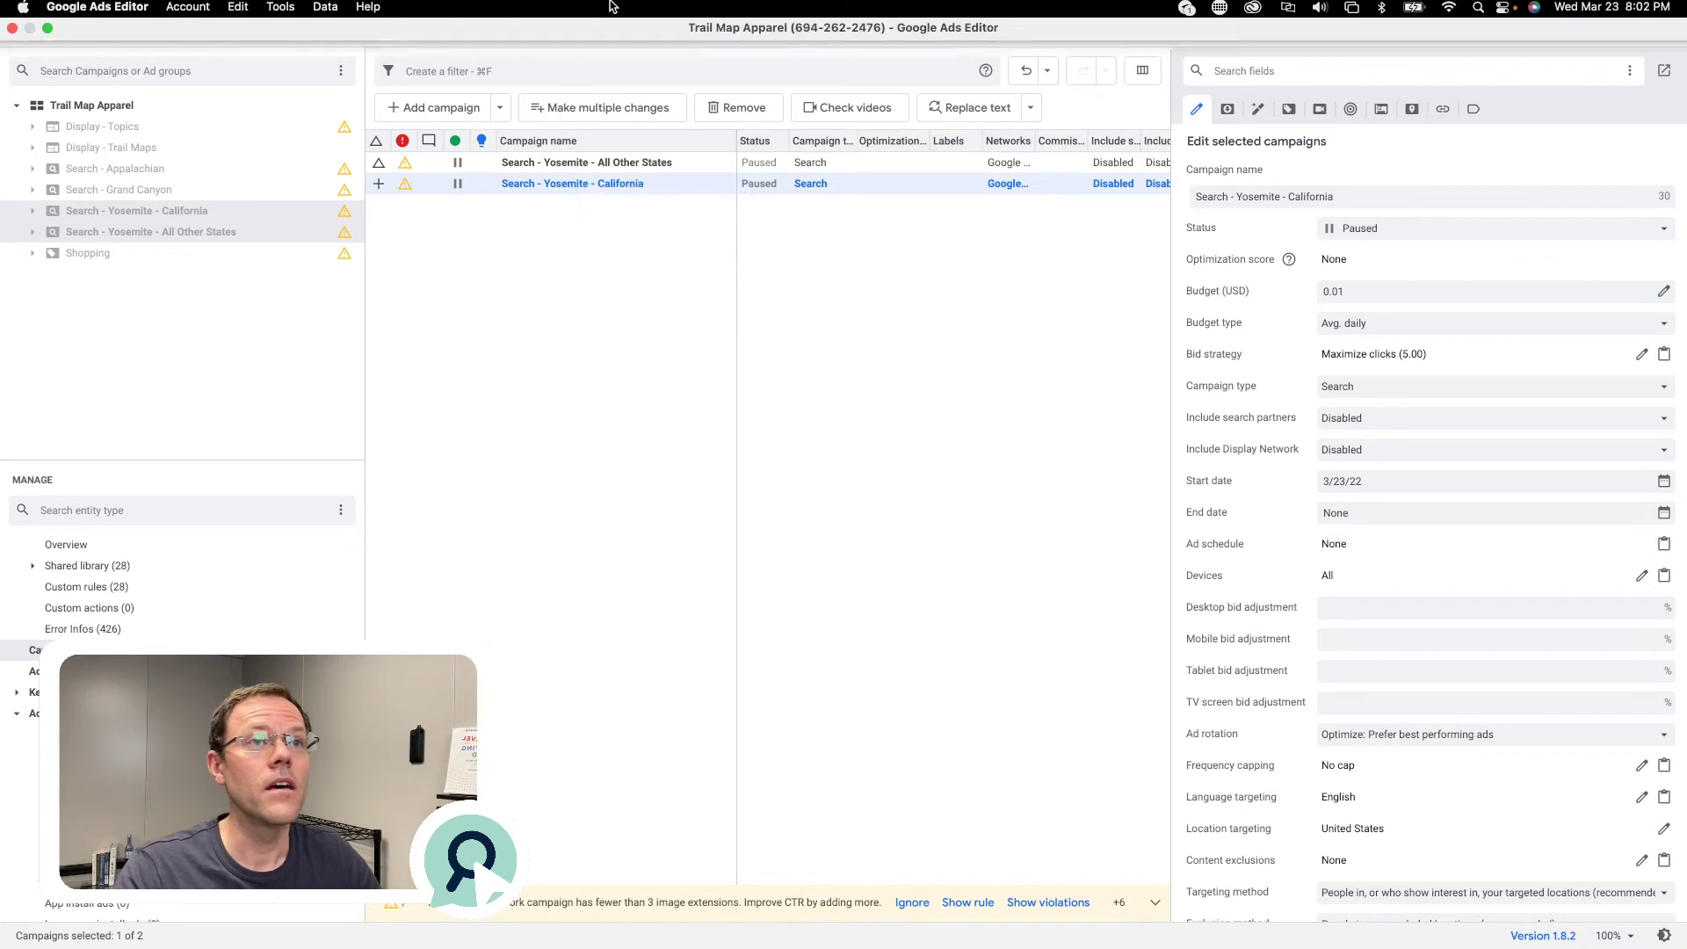
pyautogui.click(364, 10)
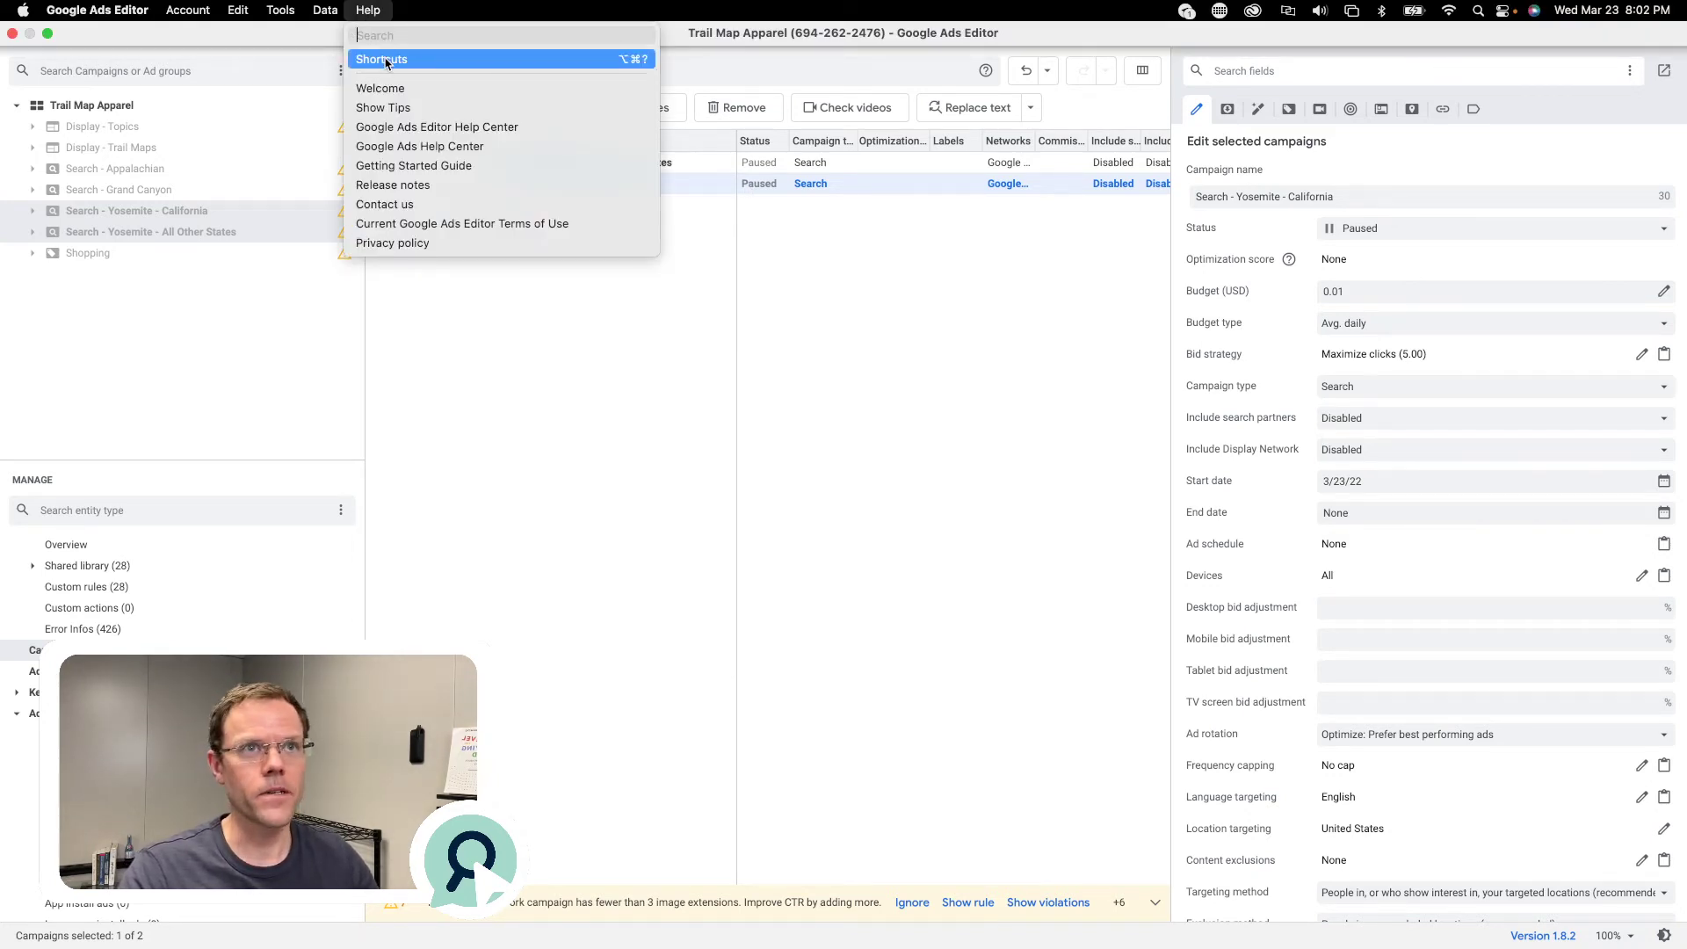
pyautogui.click(385, 60)
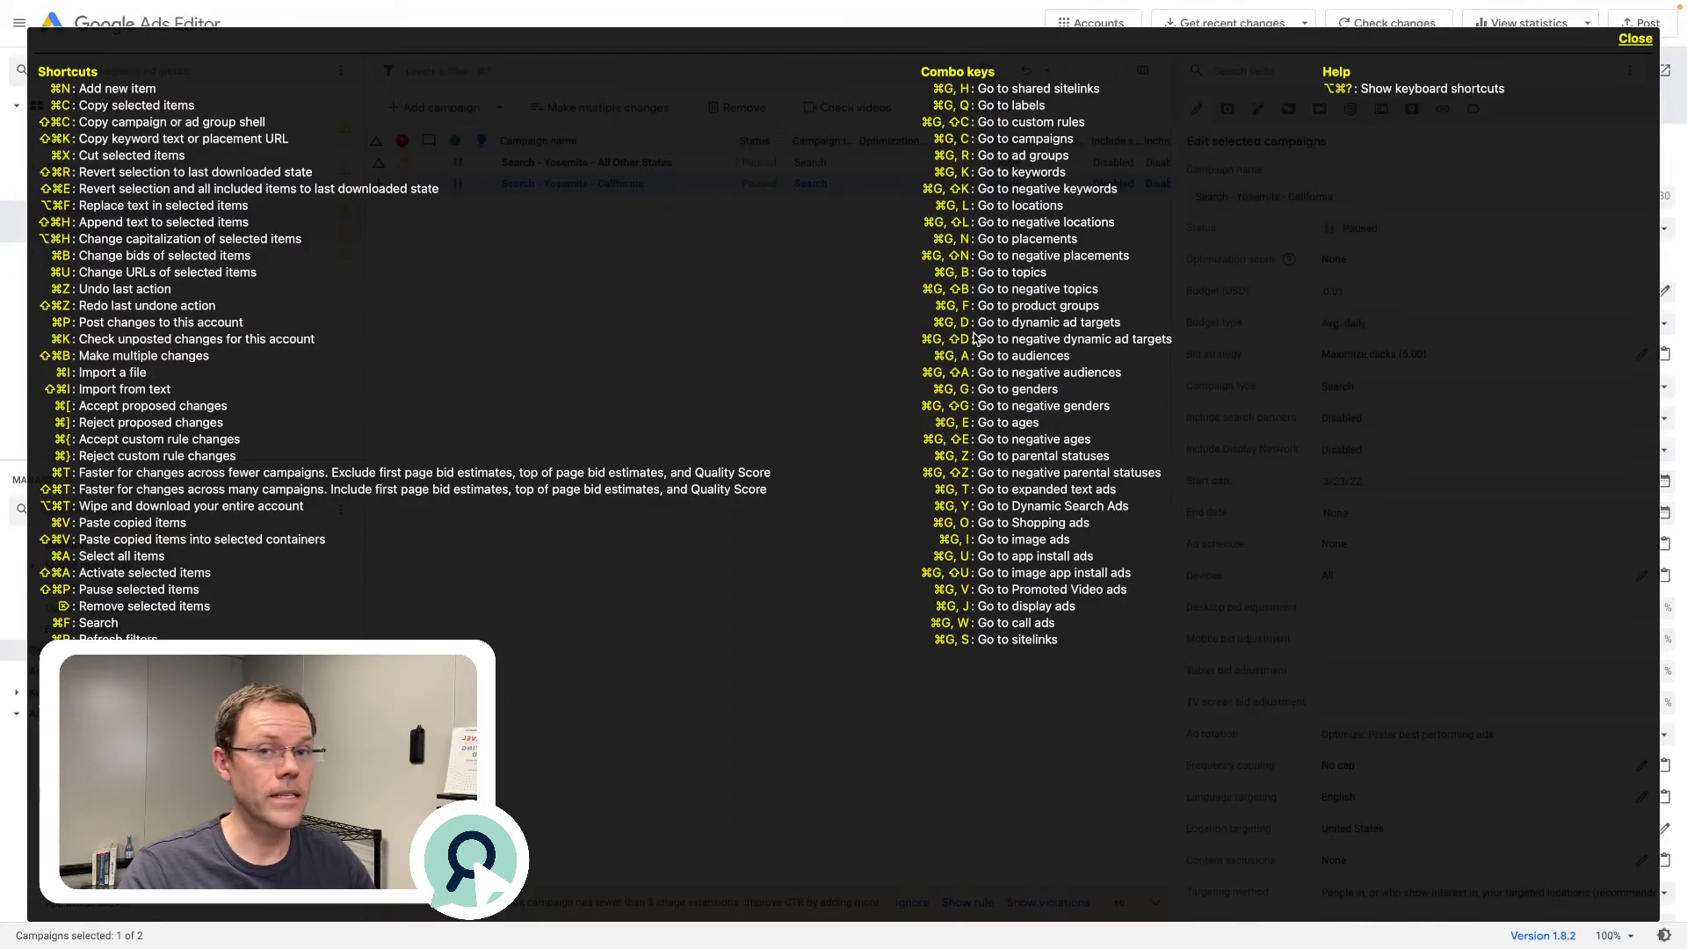
pyautogui.click(1630, 46)
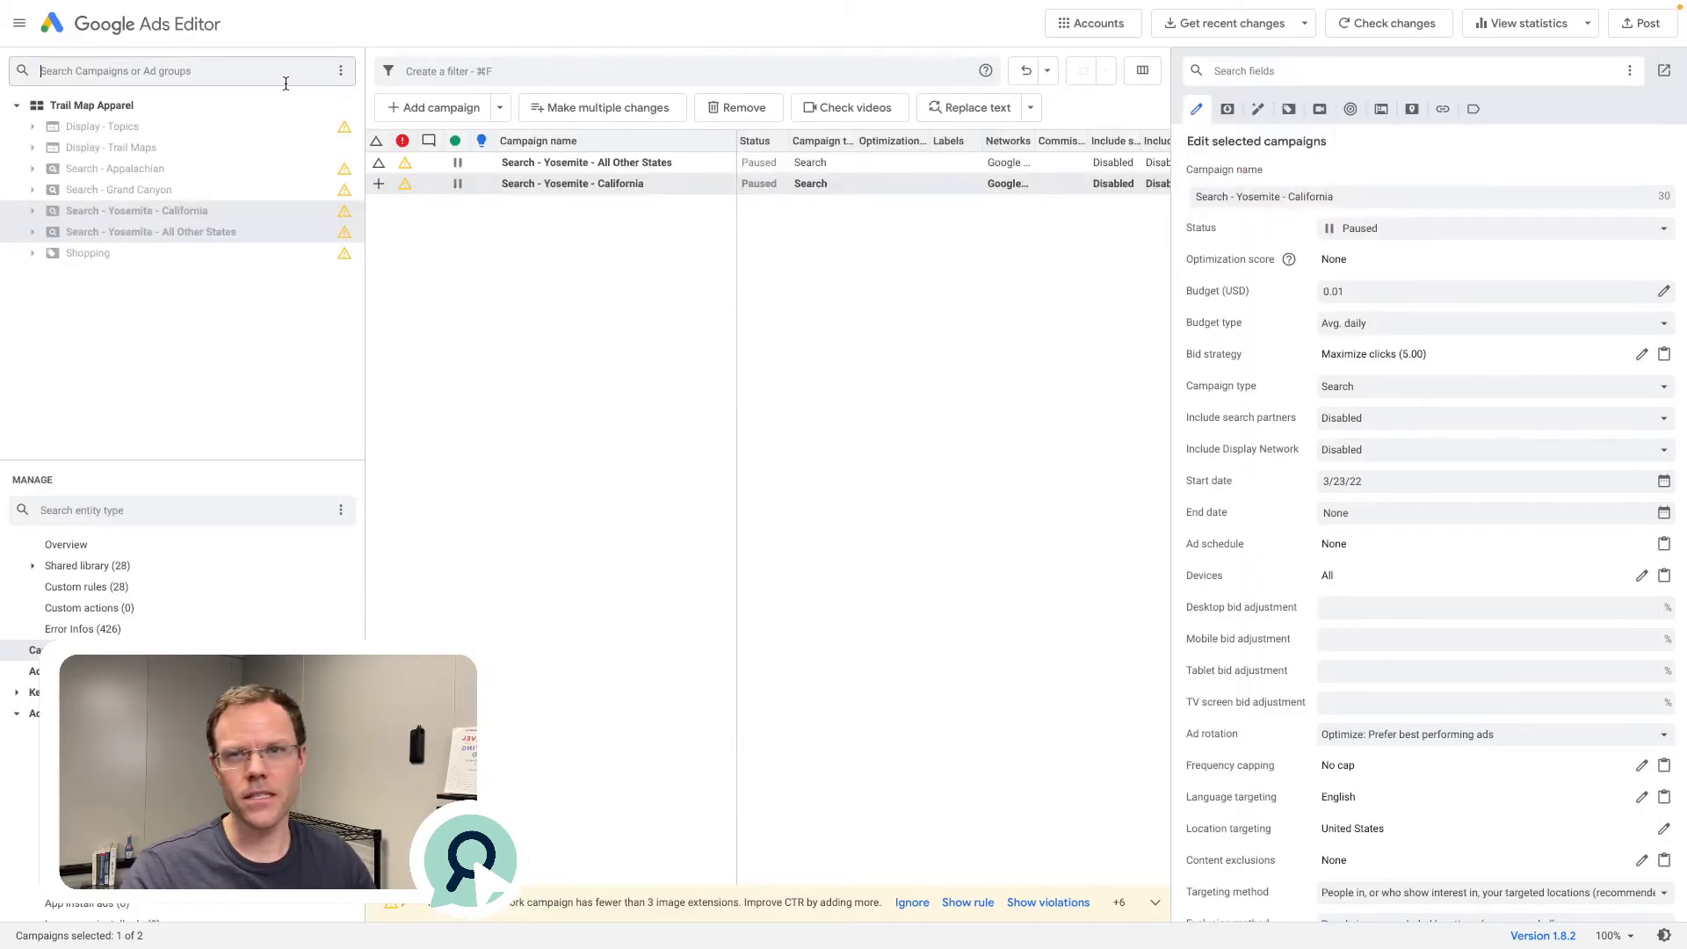
pyautogui.moveTo(403, 4)
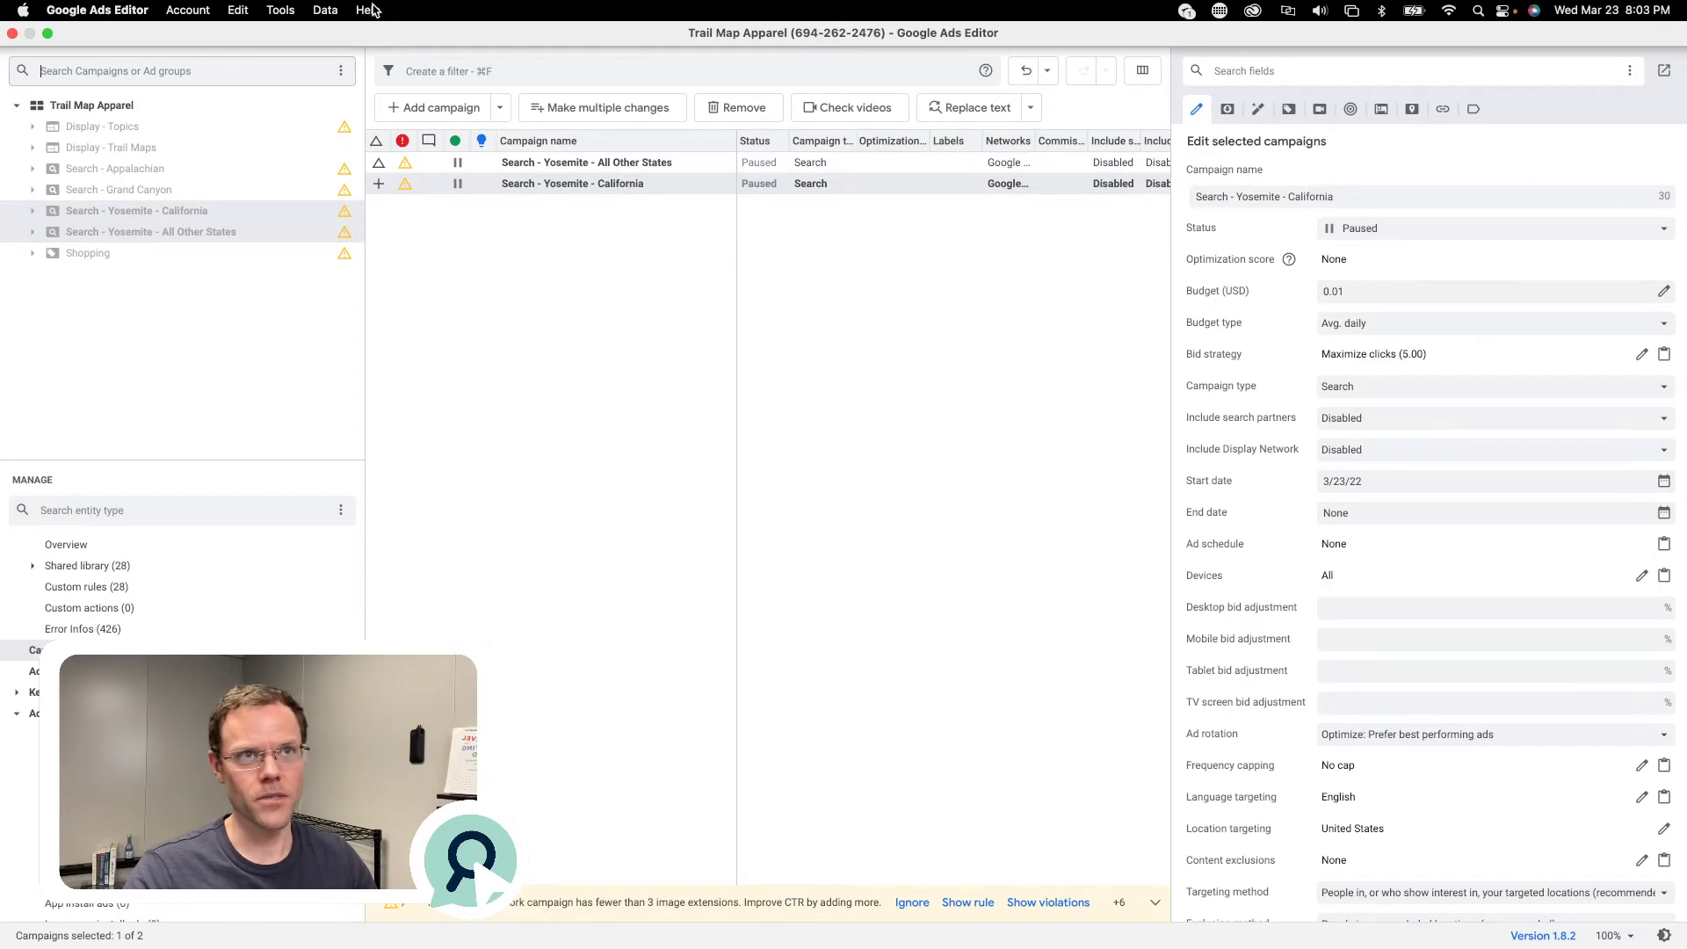
pyautogui.click(369, 11)
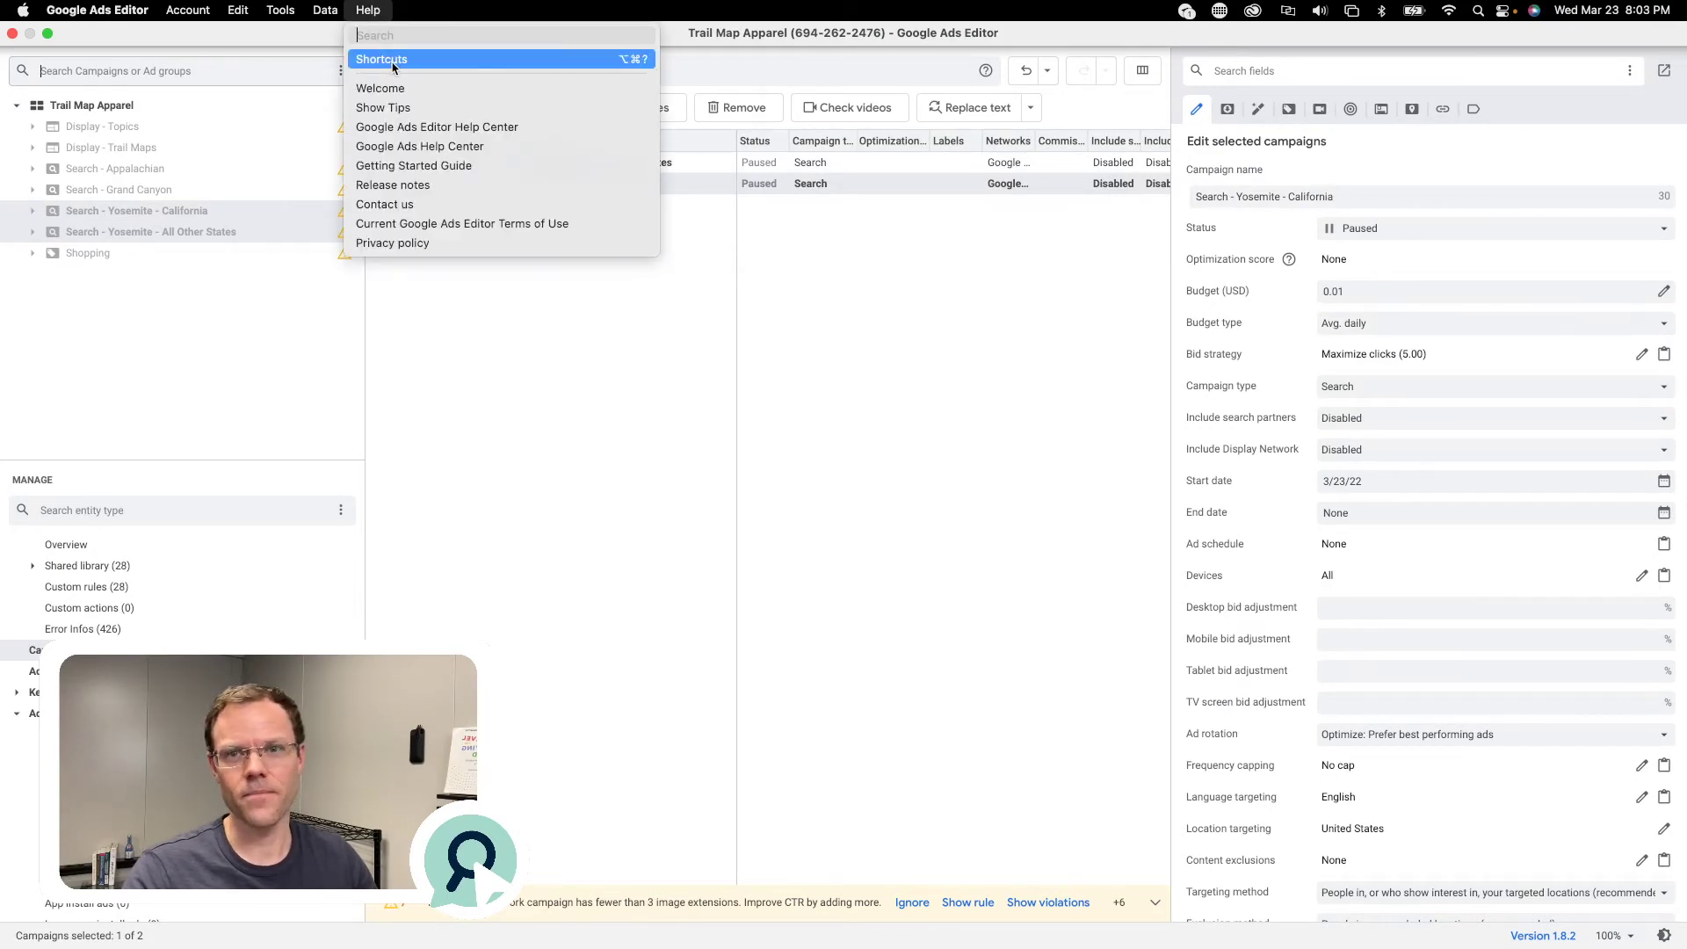
pyautogui.click(681, 516)
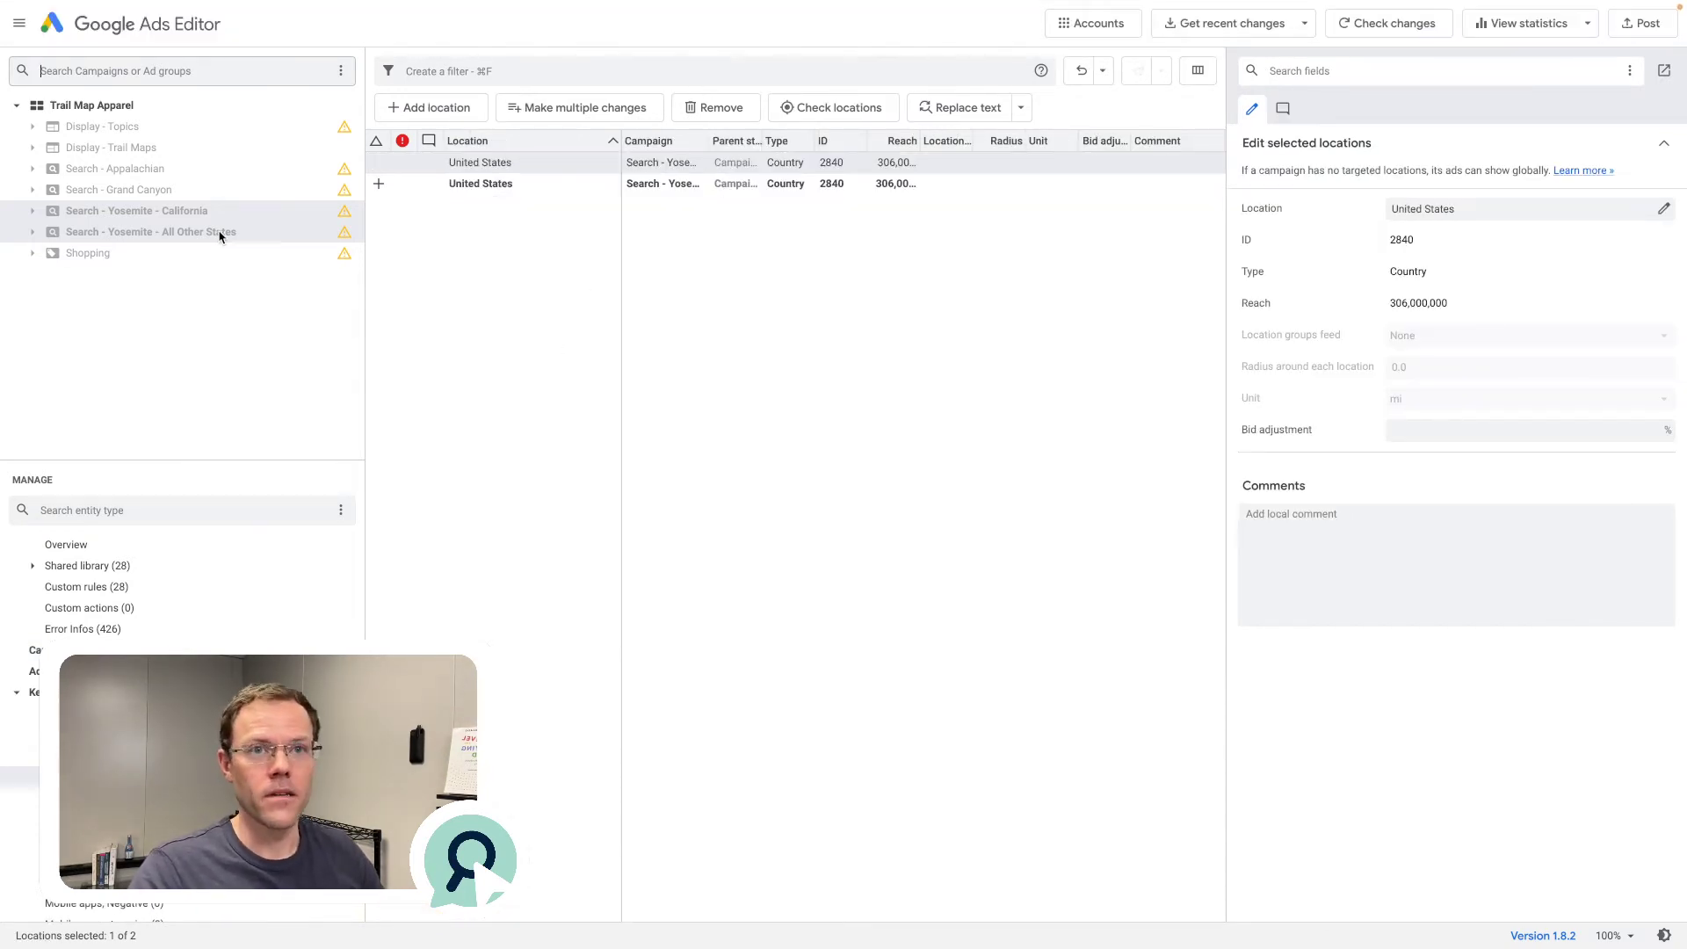
# Delete United States from the Search - Yosemite - California campaign's targeted locations
pyautogui.click(199, 233)
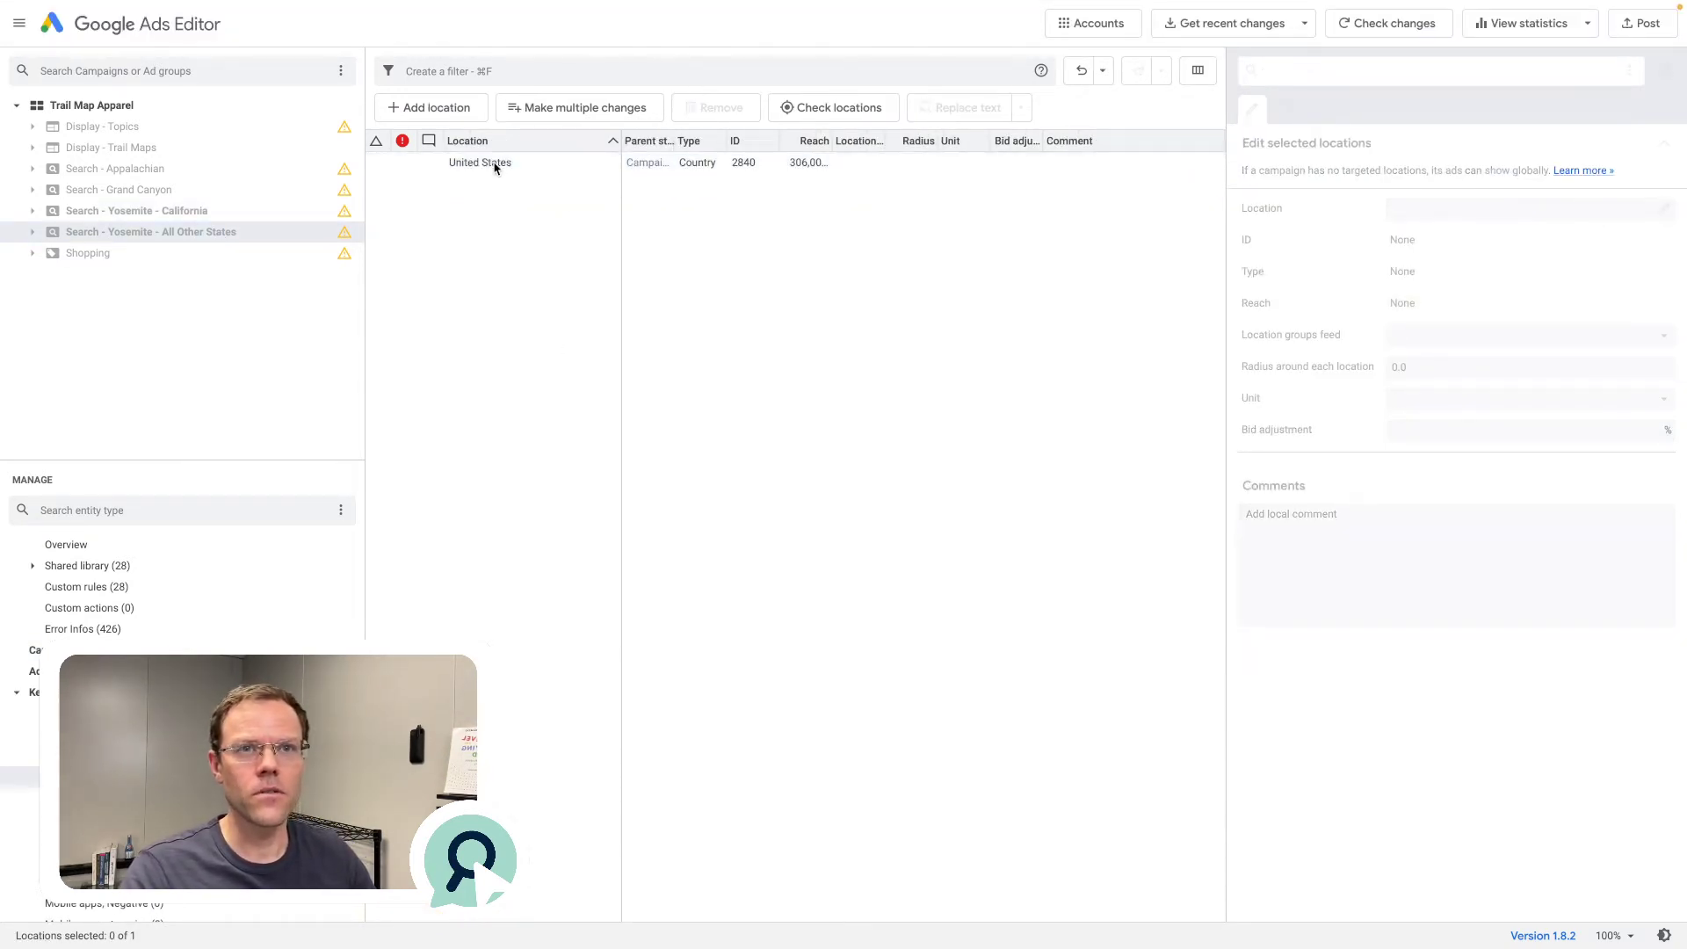
pyautogui.click(230, 212)
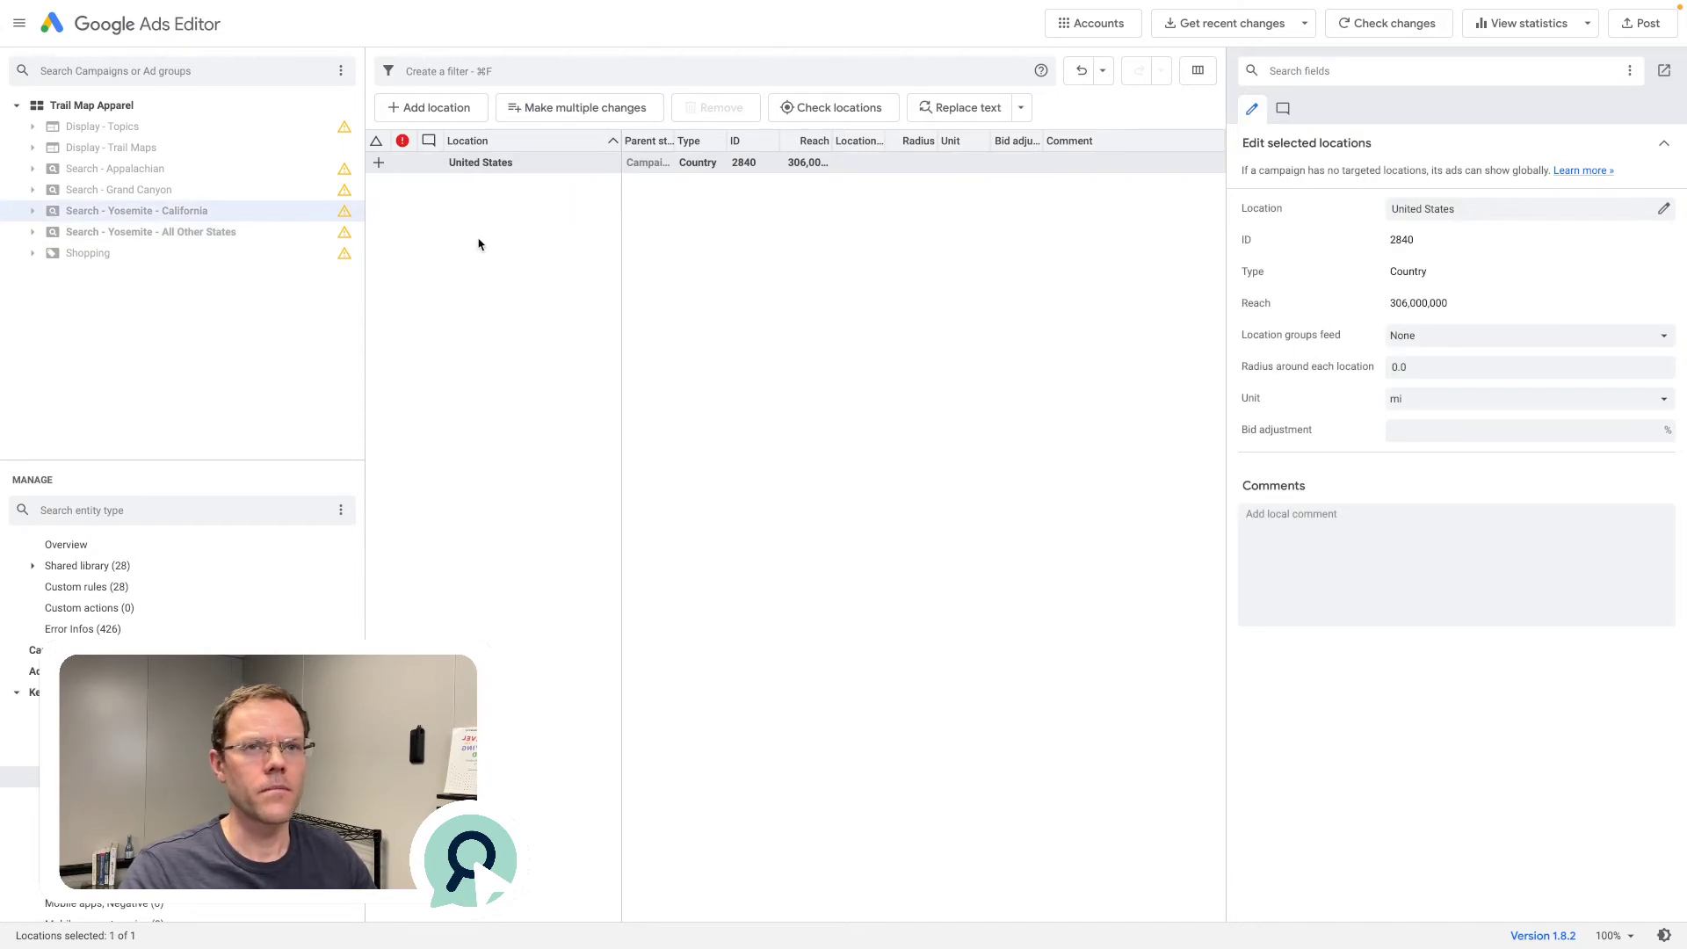
pyautogui.click(475, 212)
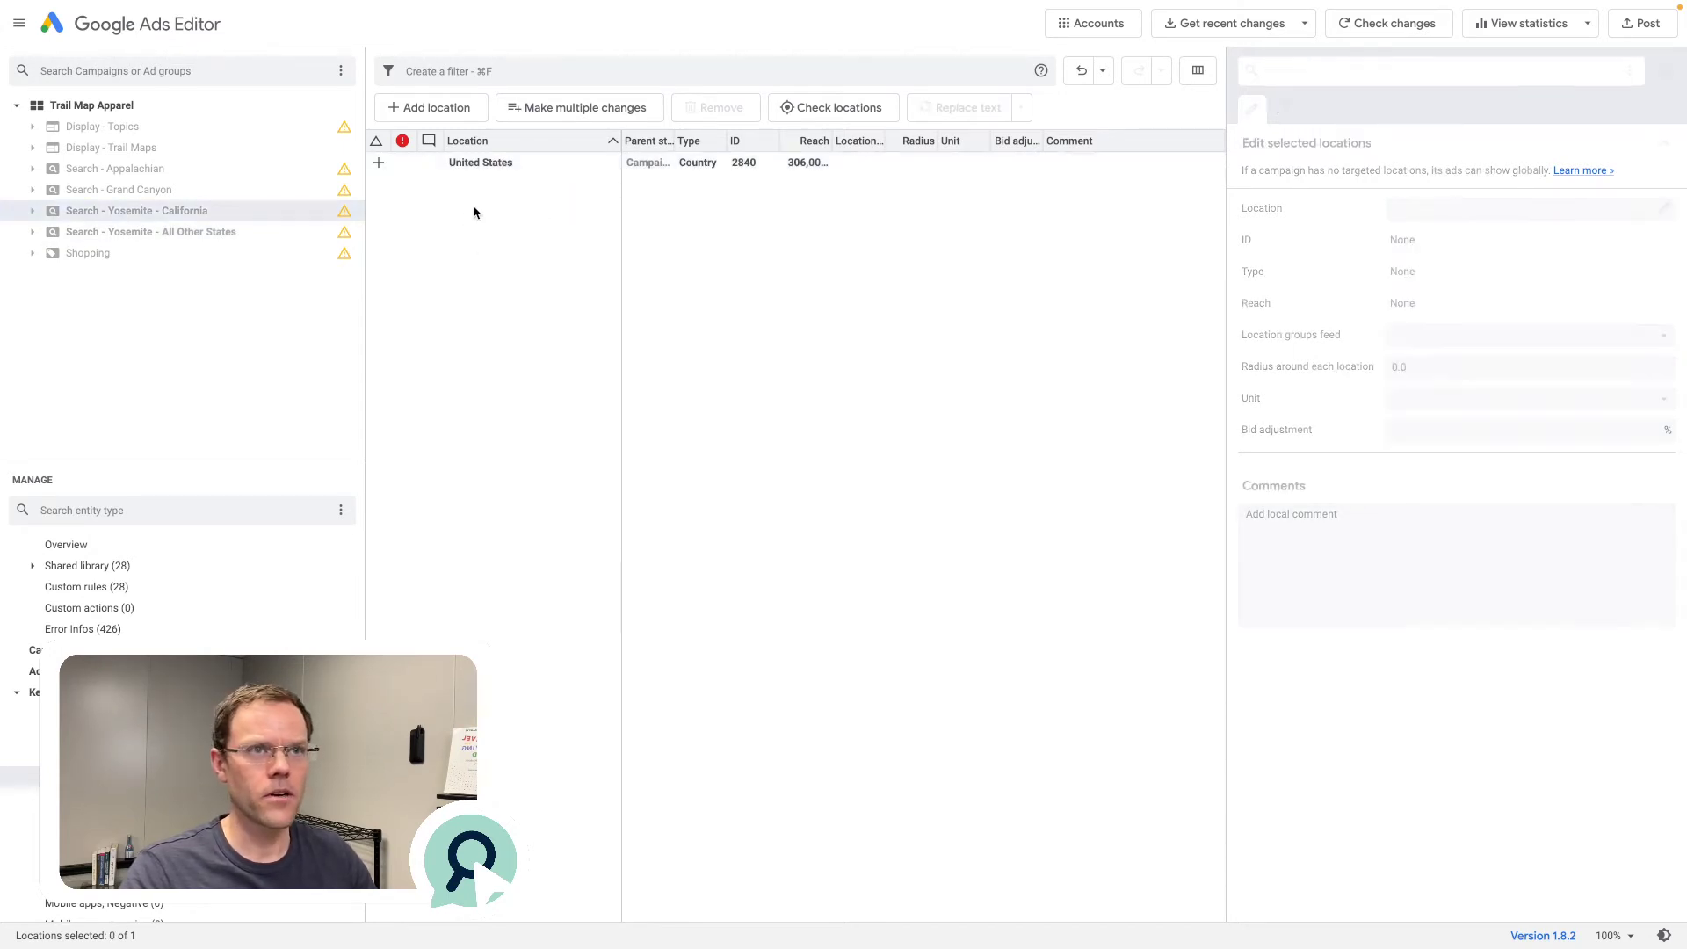
pyautogui.click(521, 164)
pyautogui.press('Delete')
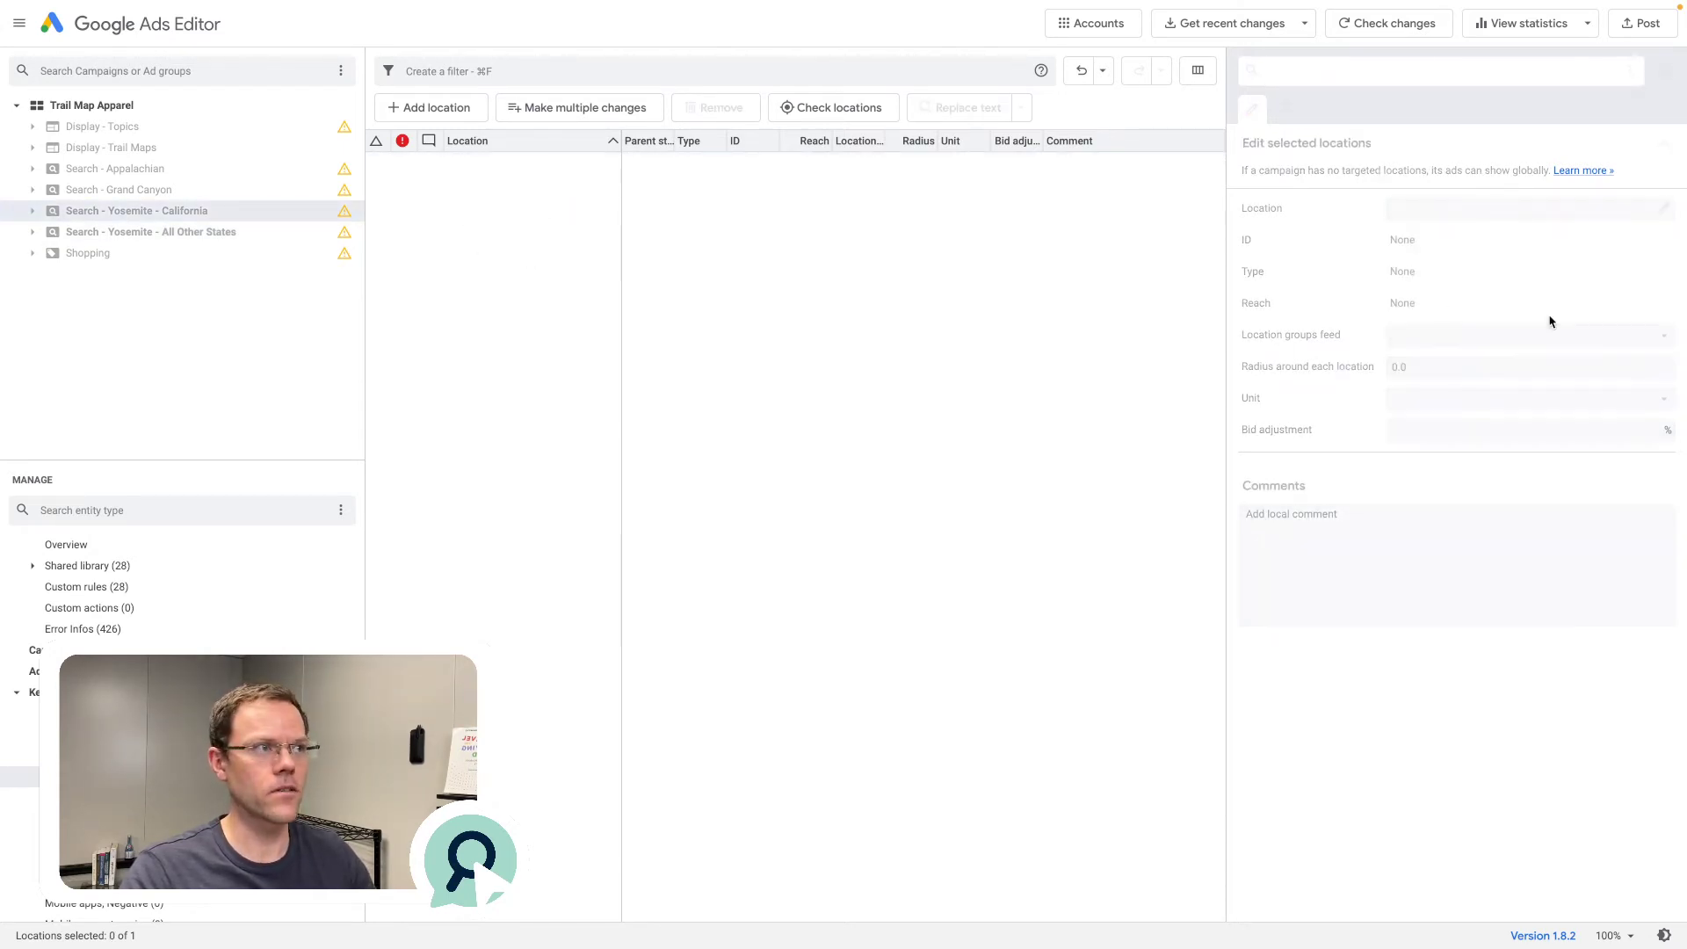
# Add the state California, United States as the campaign's targeted location
pyautogui.click(446, 111)
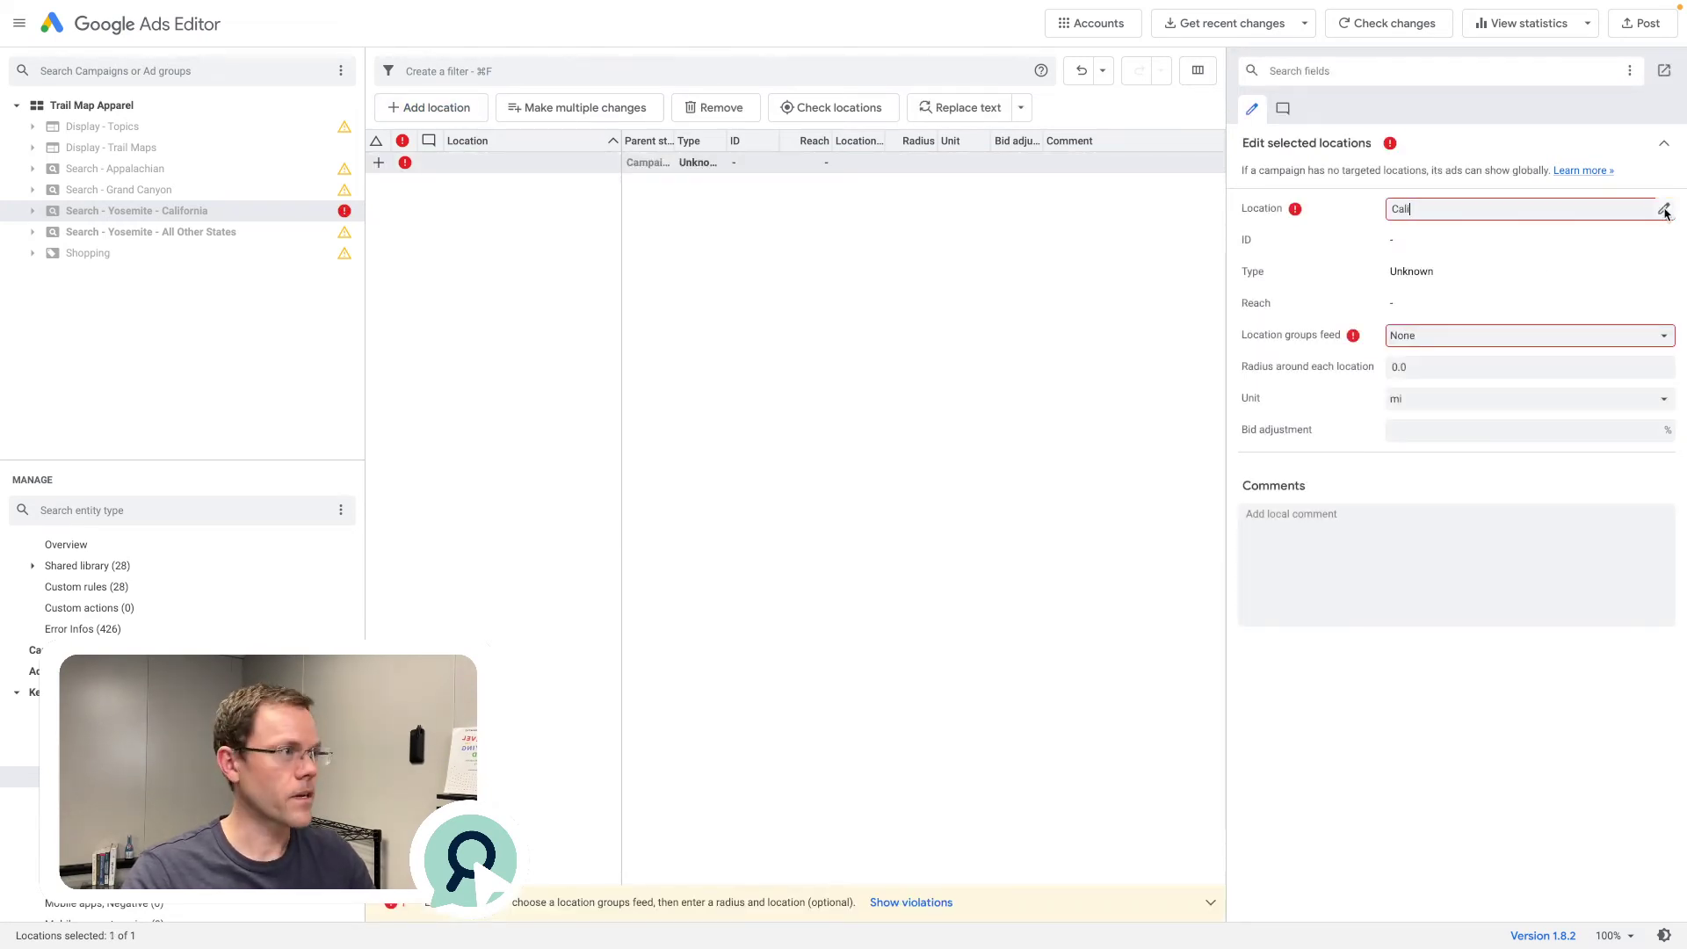
pyautogui.write('California')
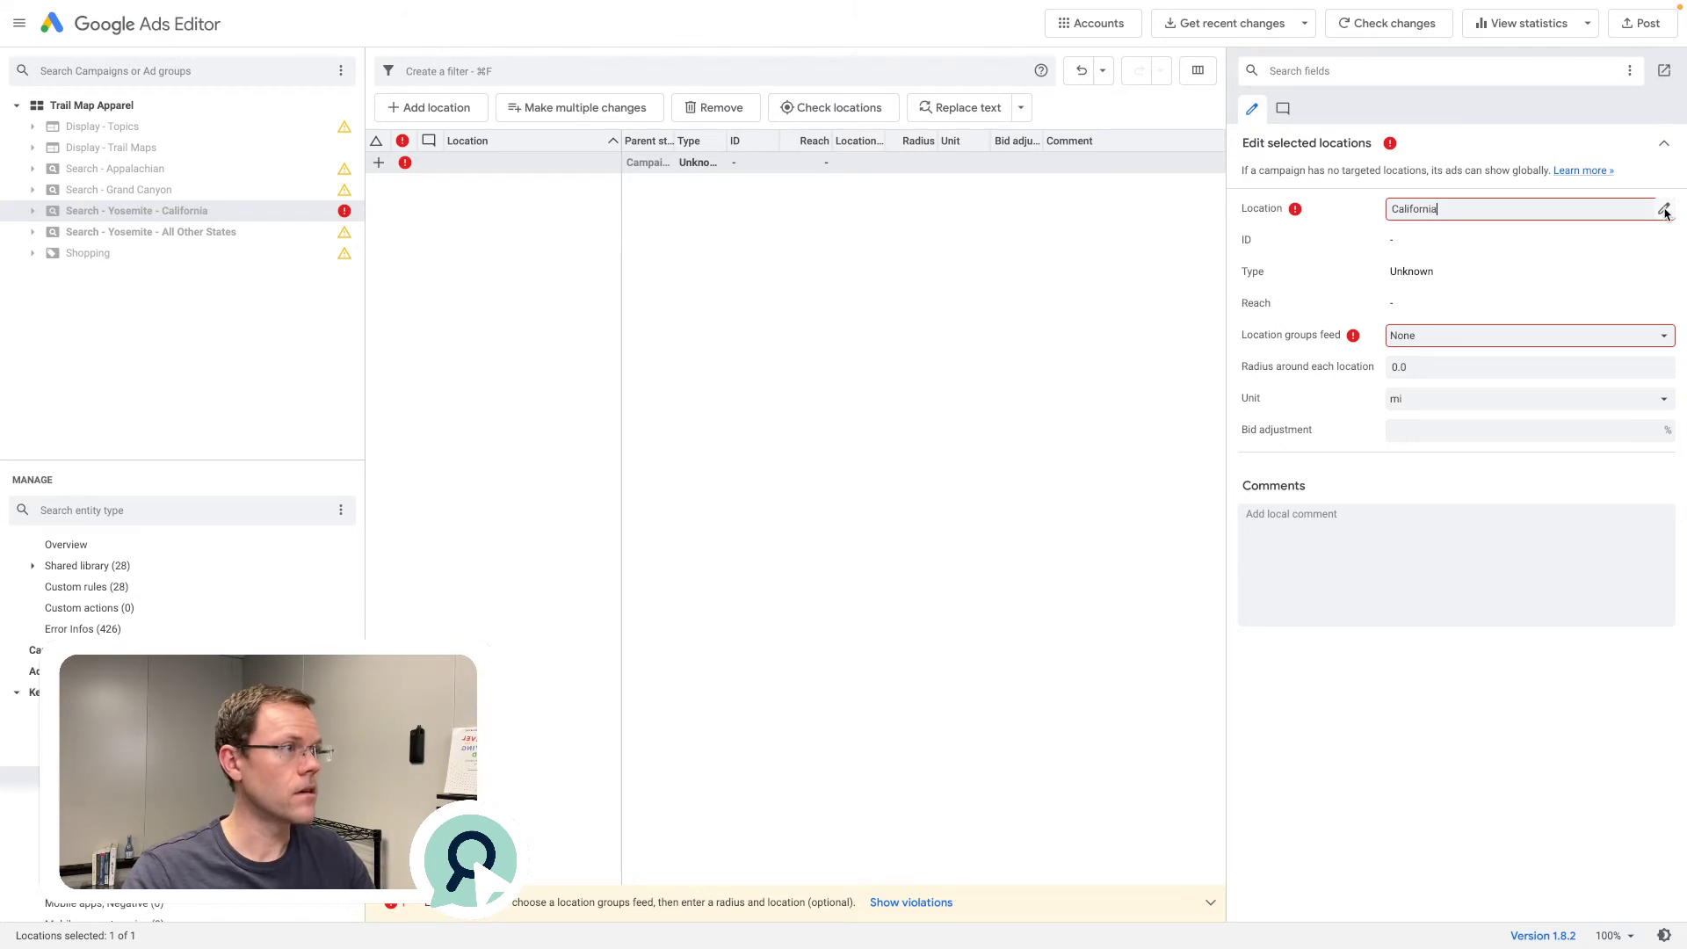
pyautogui.click(934, 299)
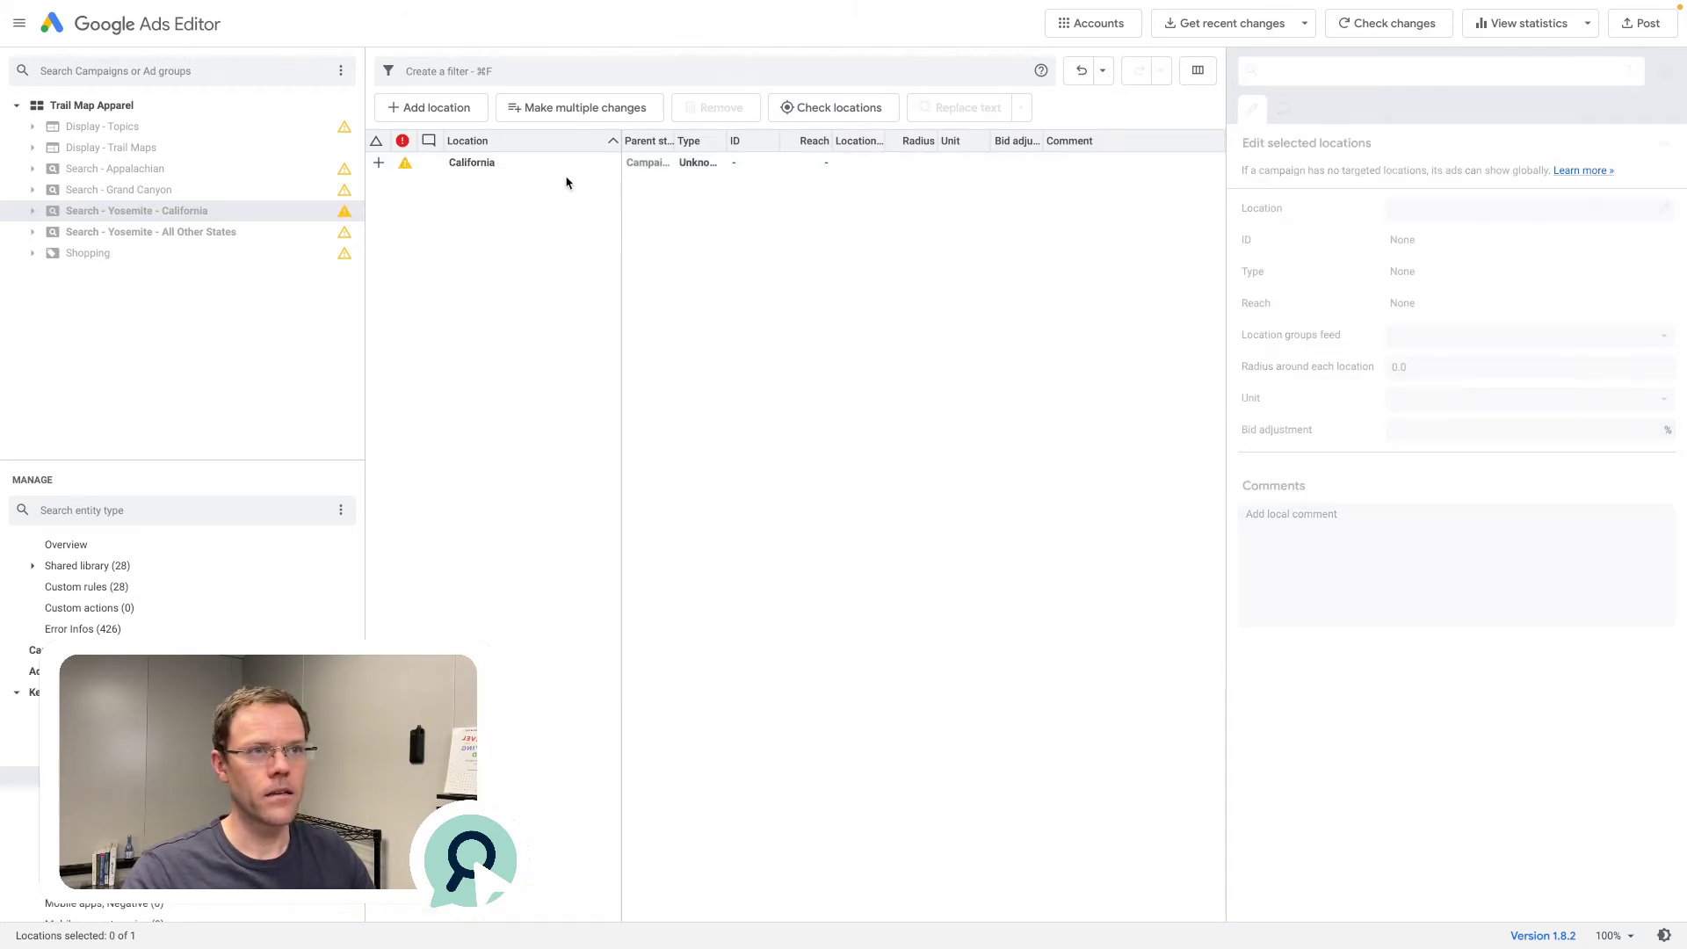
pyautogui.click(479, 166)
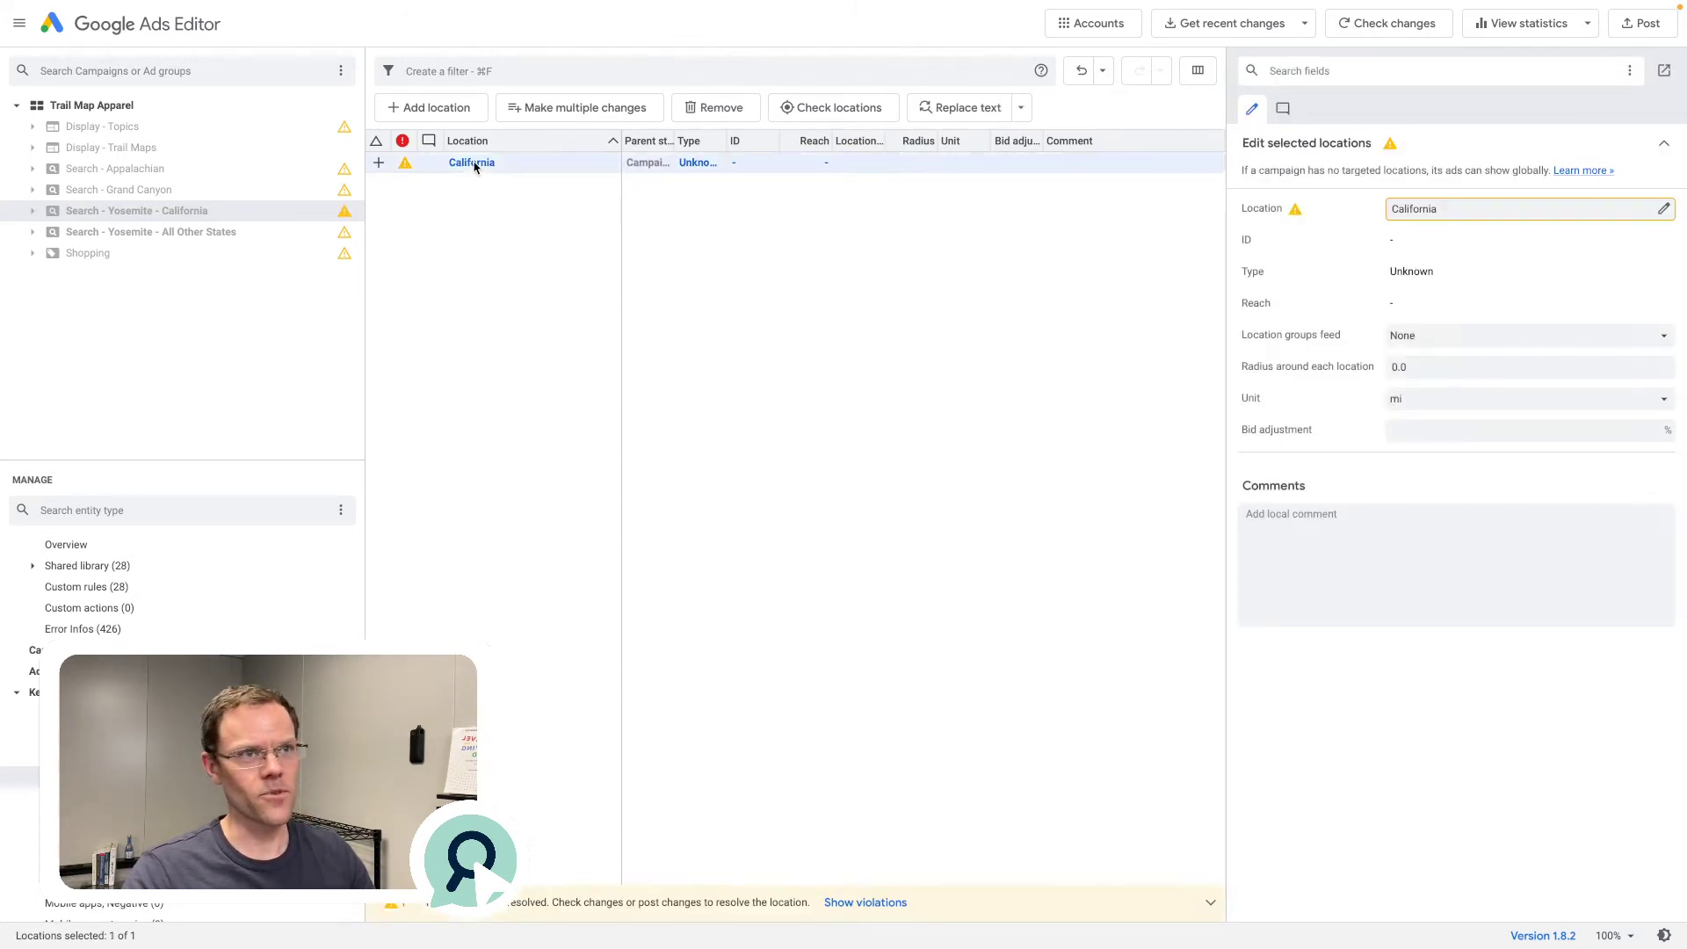
pyautogui.click(1663, 210)
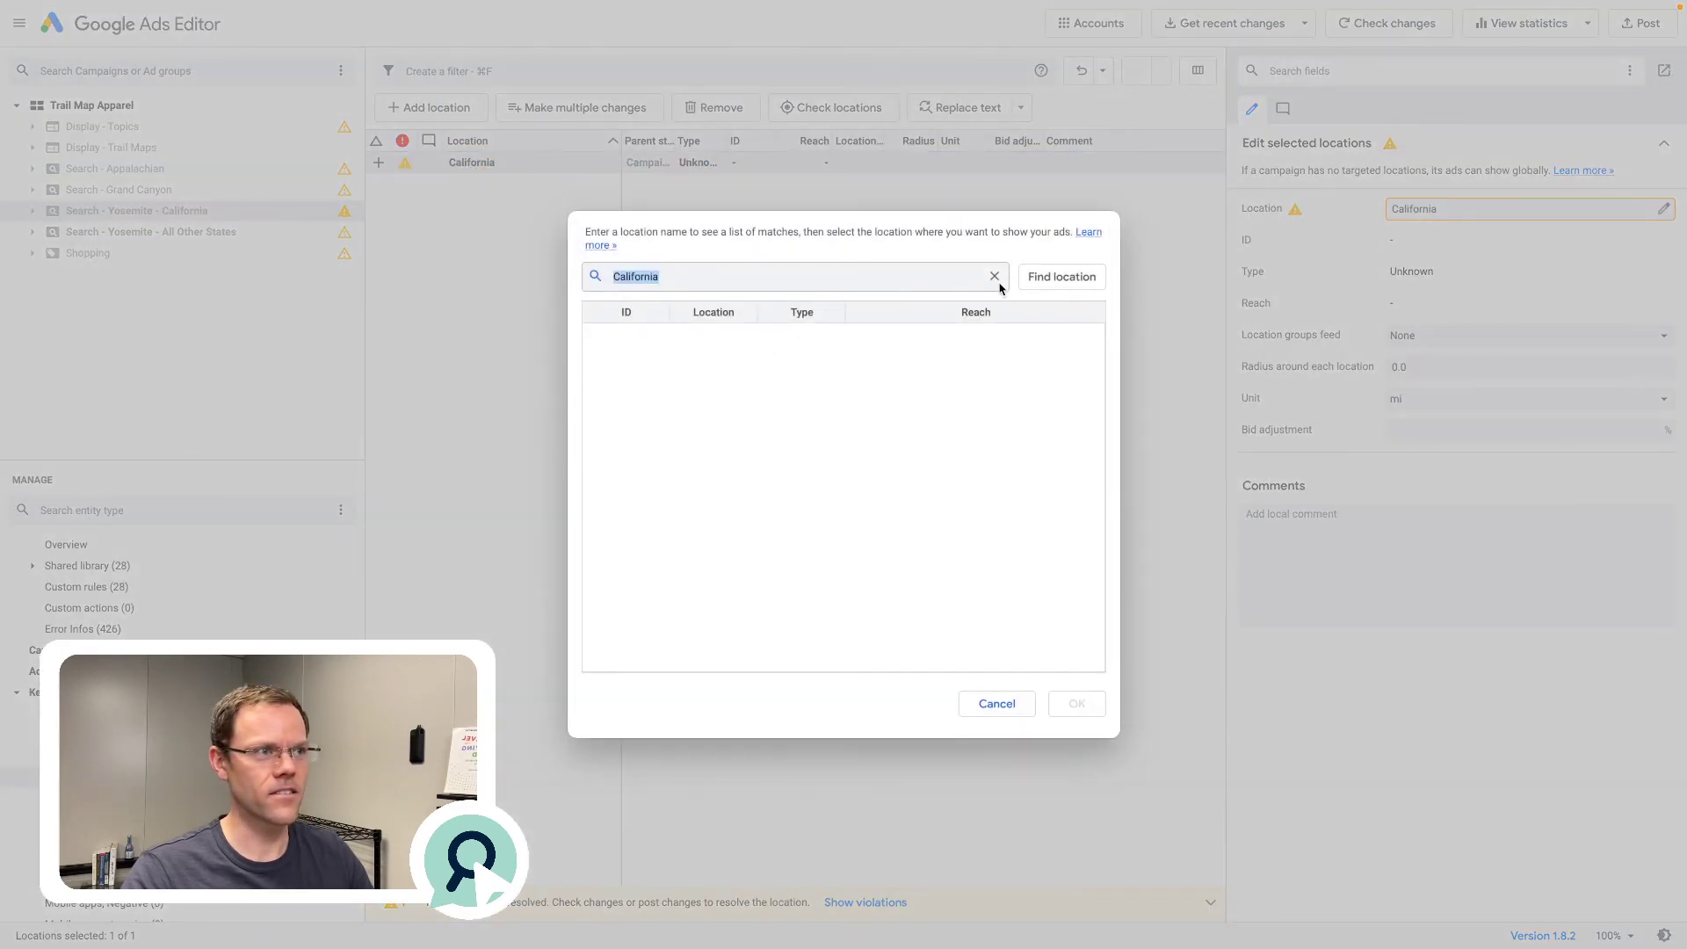
pyautogui.click(1061, 278)
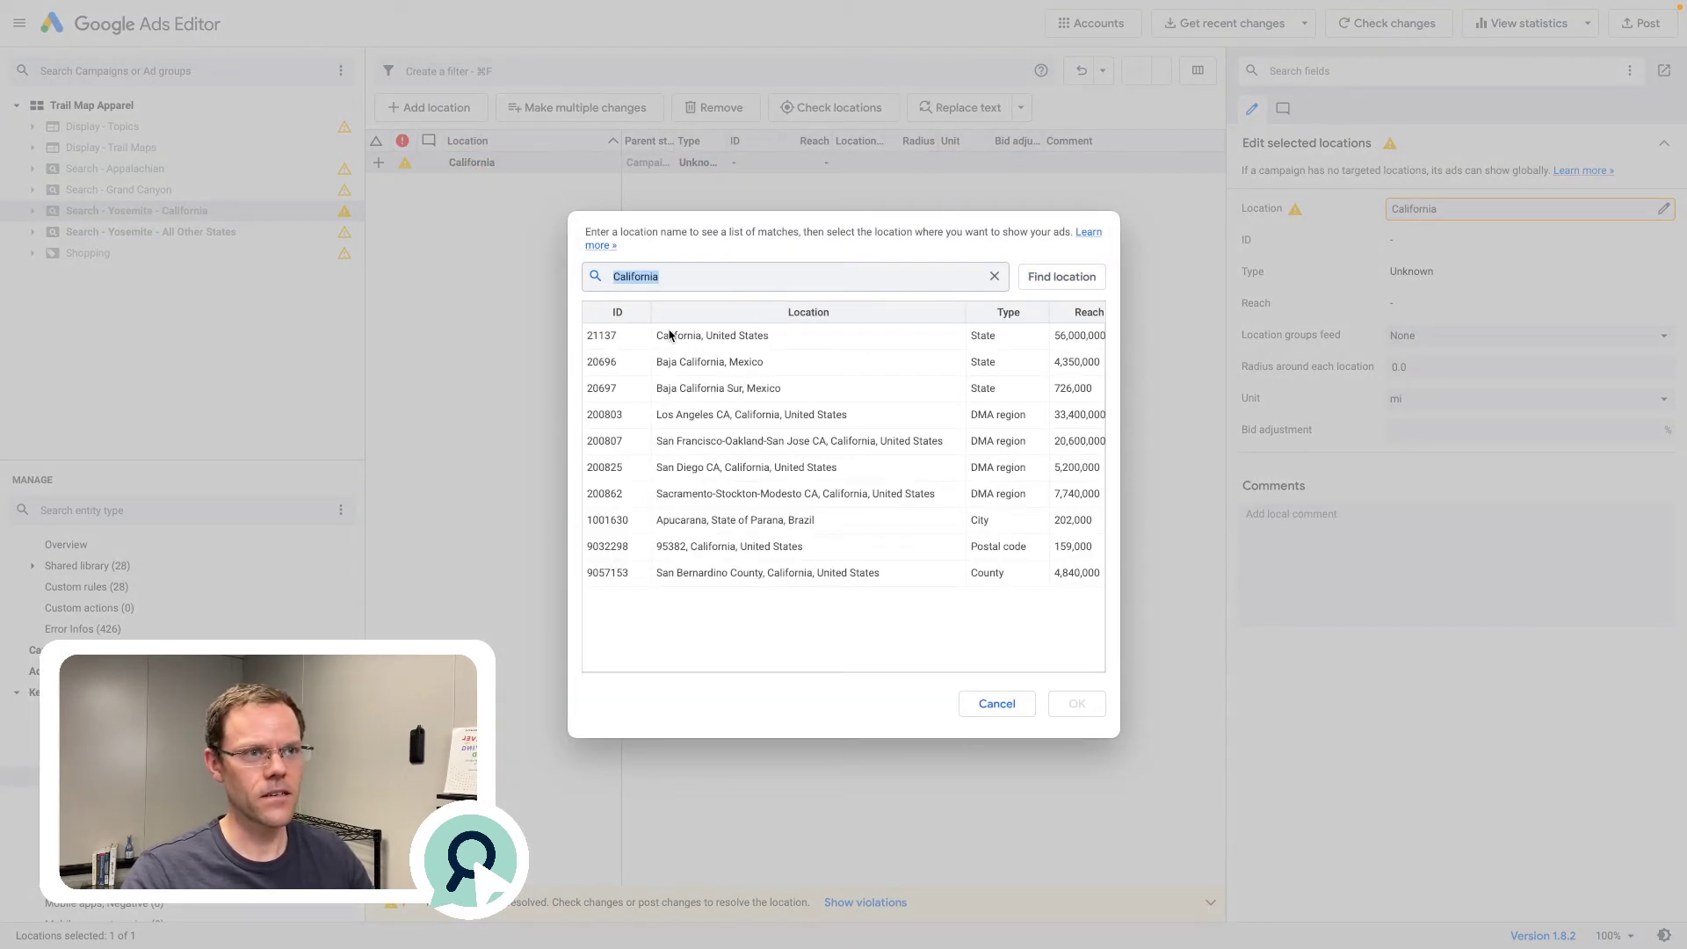
pyautogui.click(703, 337)
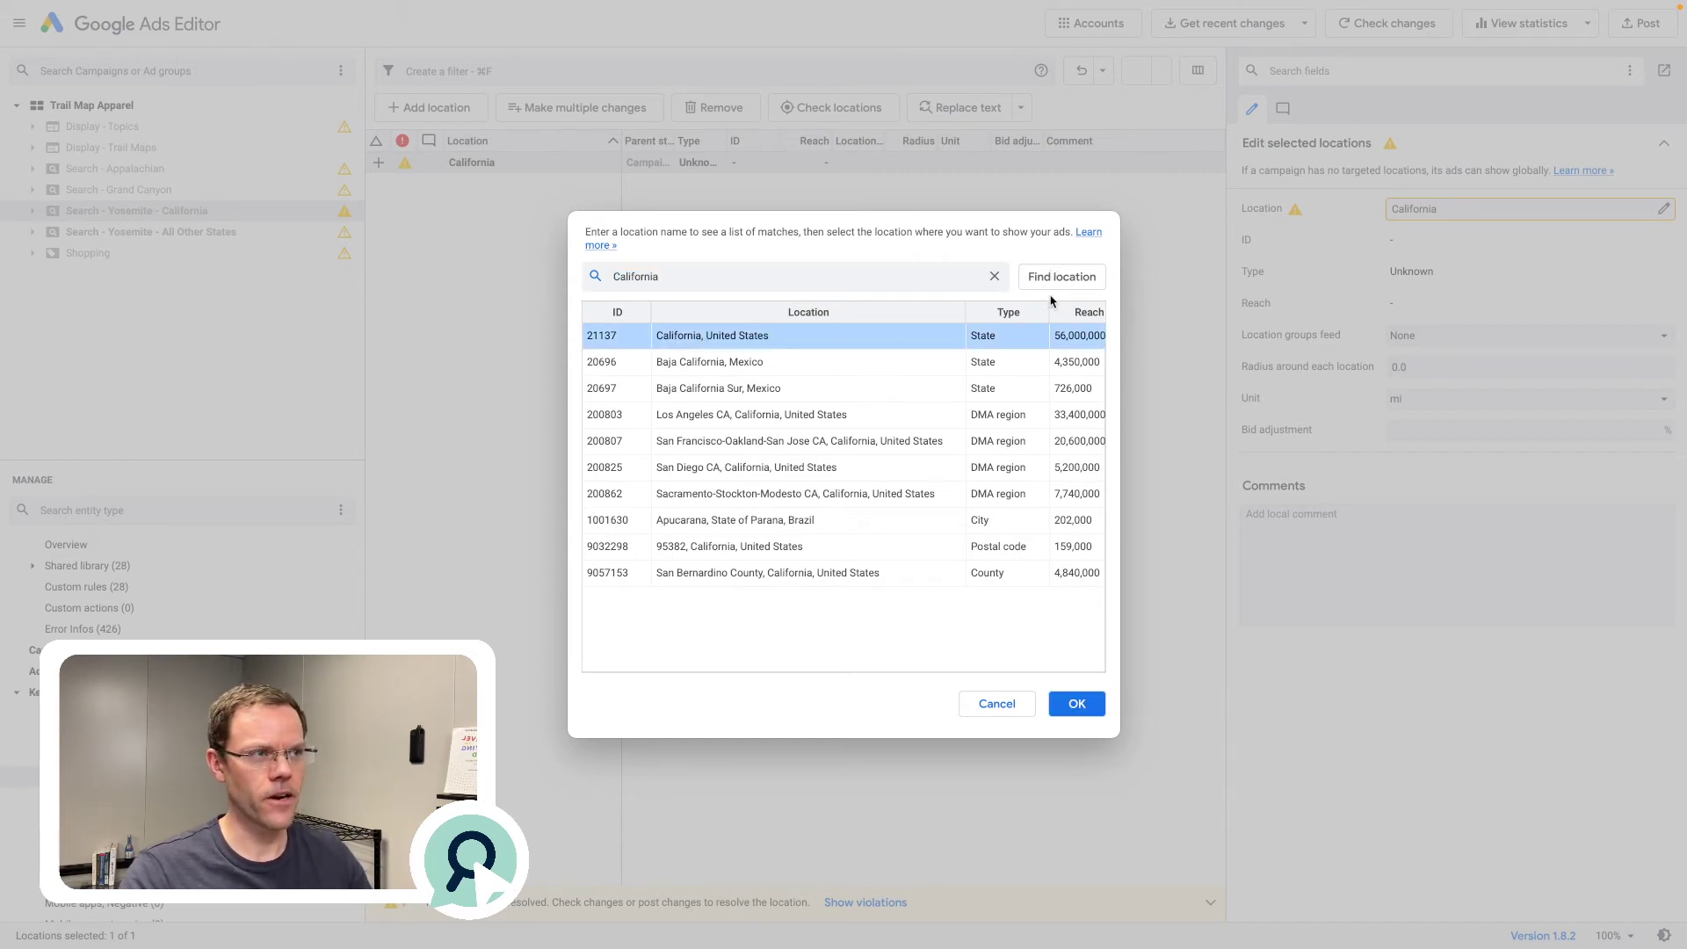
pyautogui.click(1073, 708)
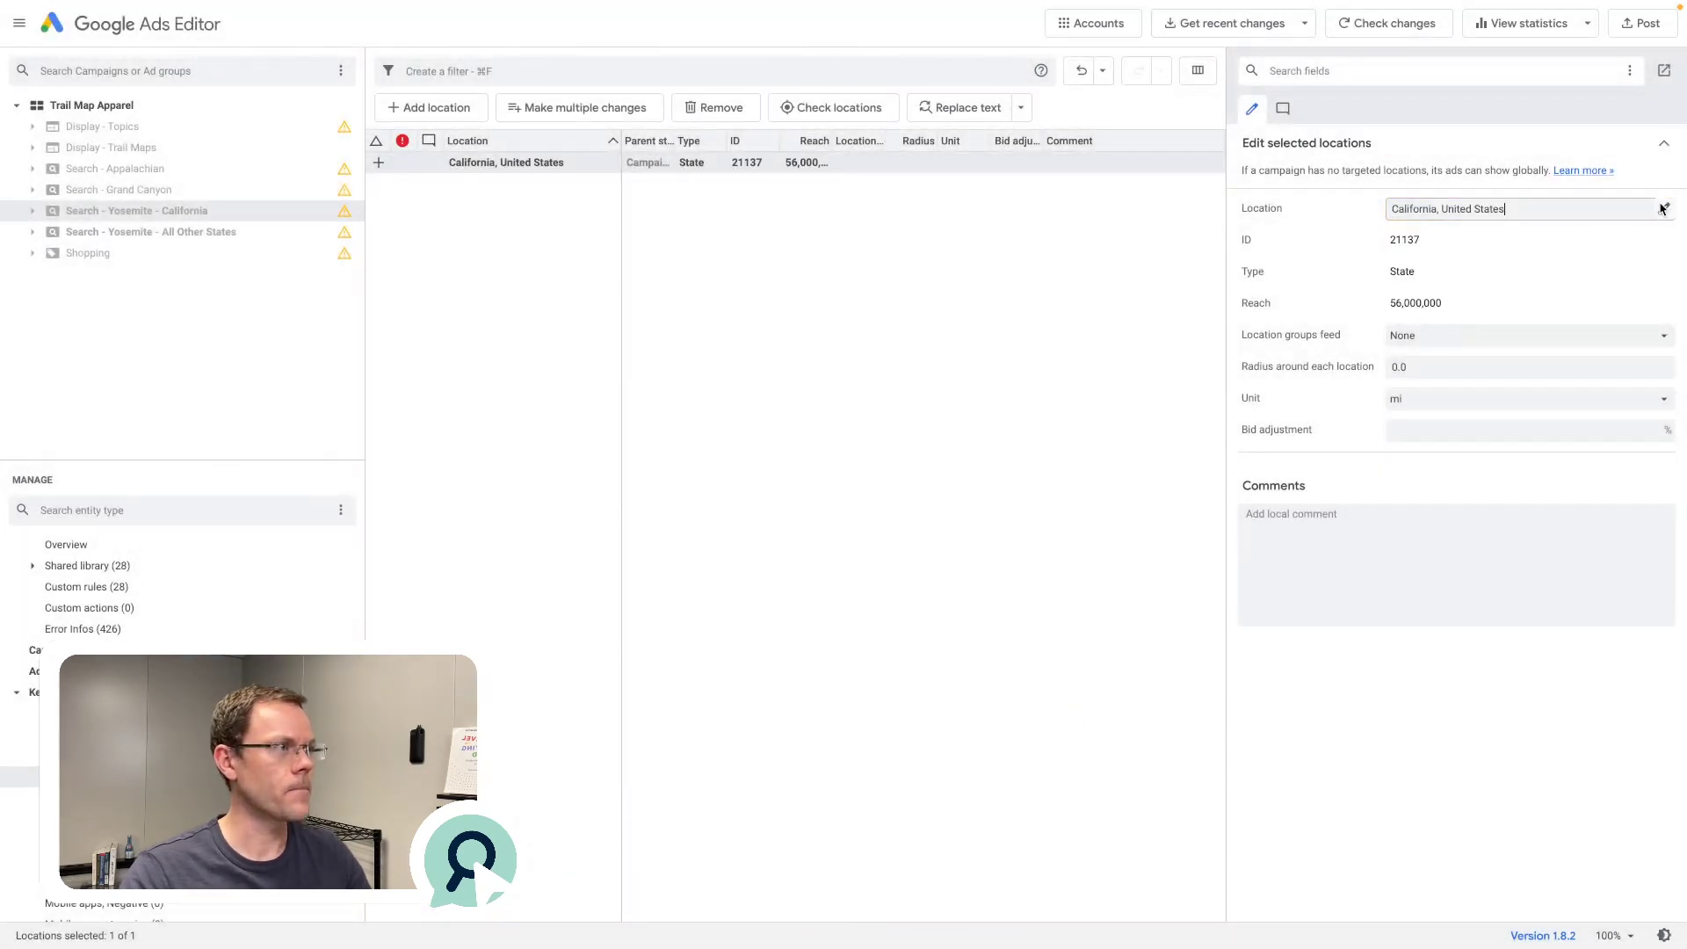
pyautogui.click(900, 278)
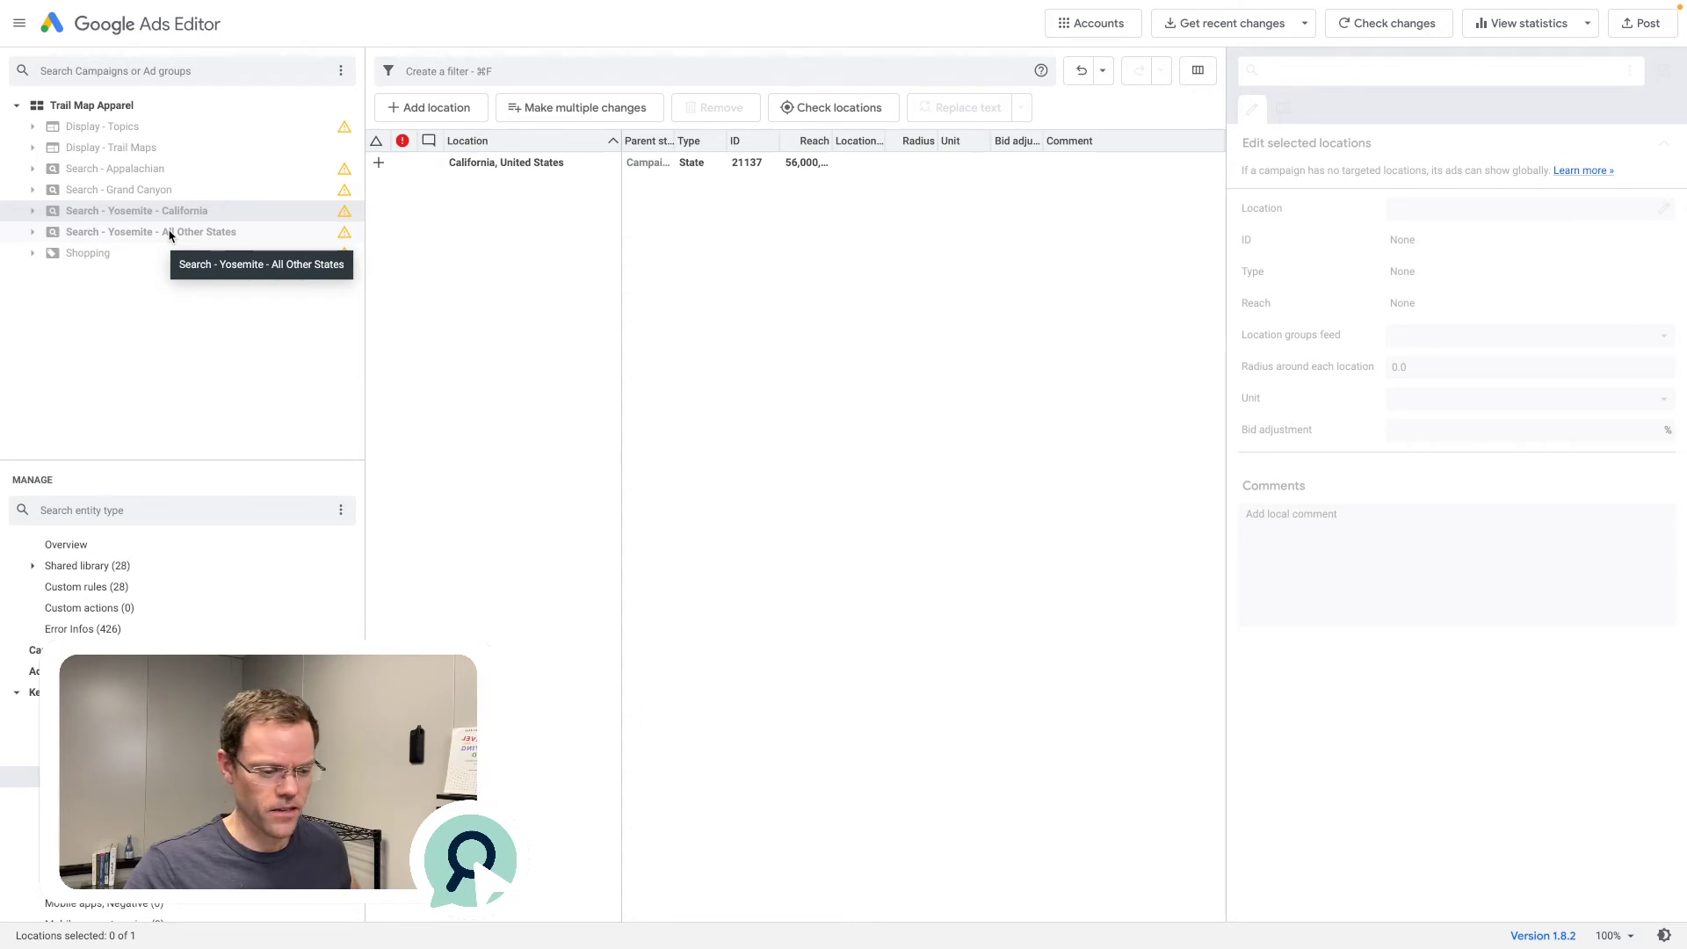
# Add California, United States as a negative location for Search - Yosemite - All Other States
pyautogui.click(215, 231)
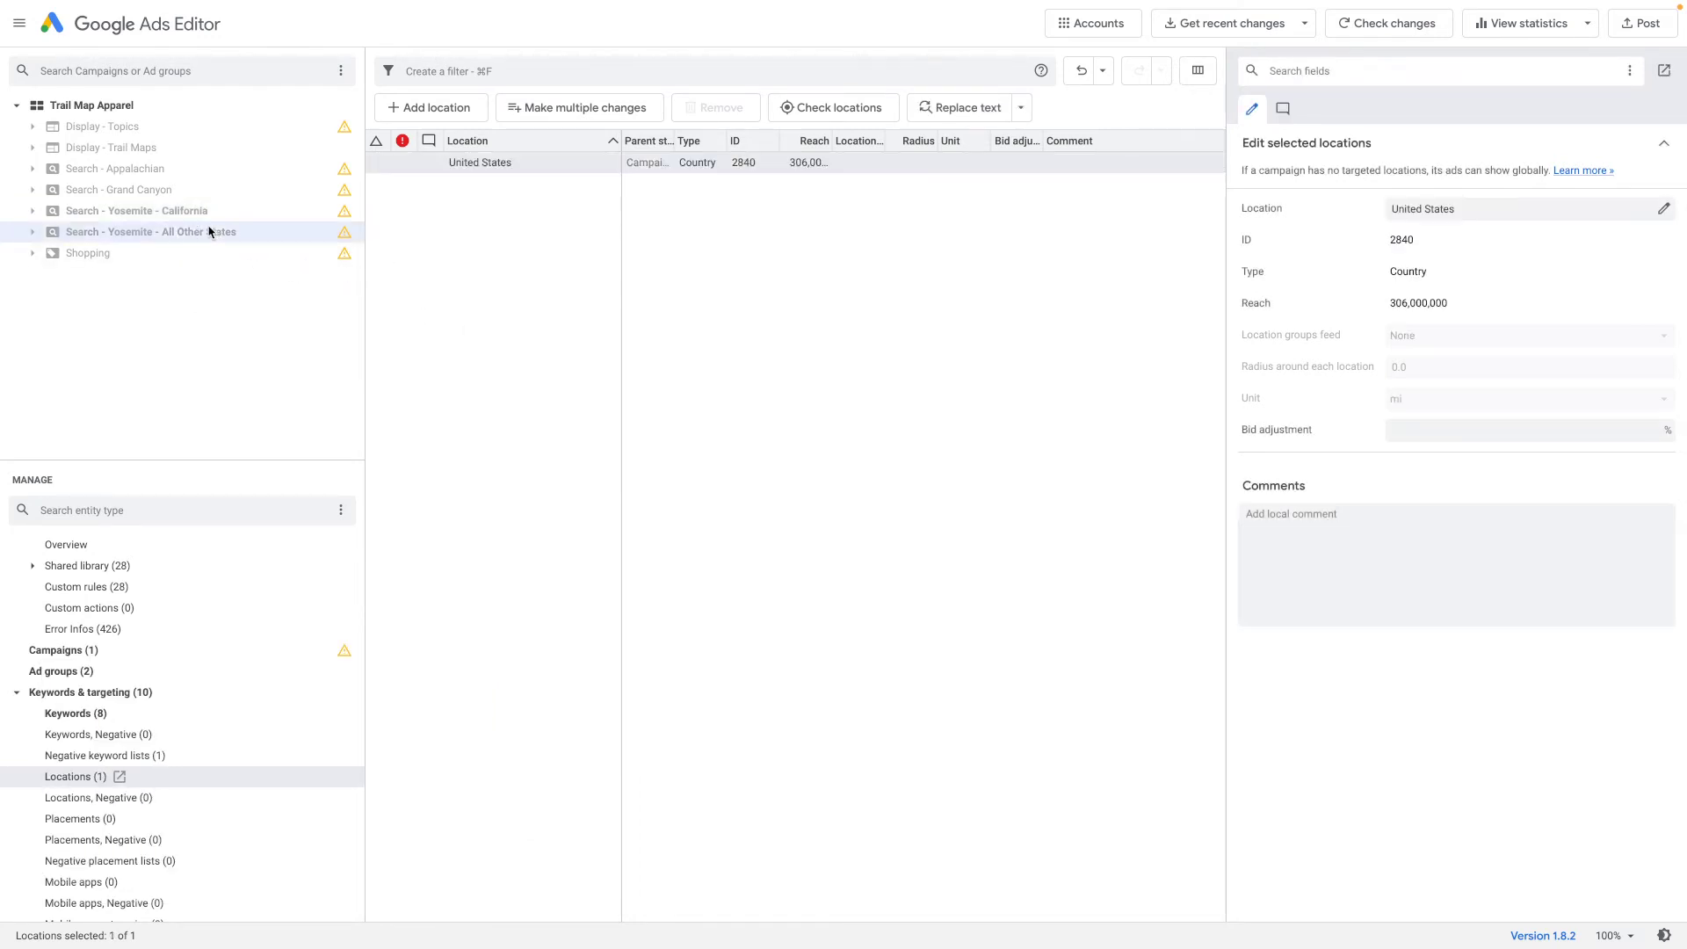
pyautogui.click(576, 256)
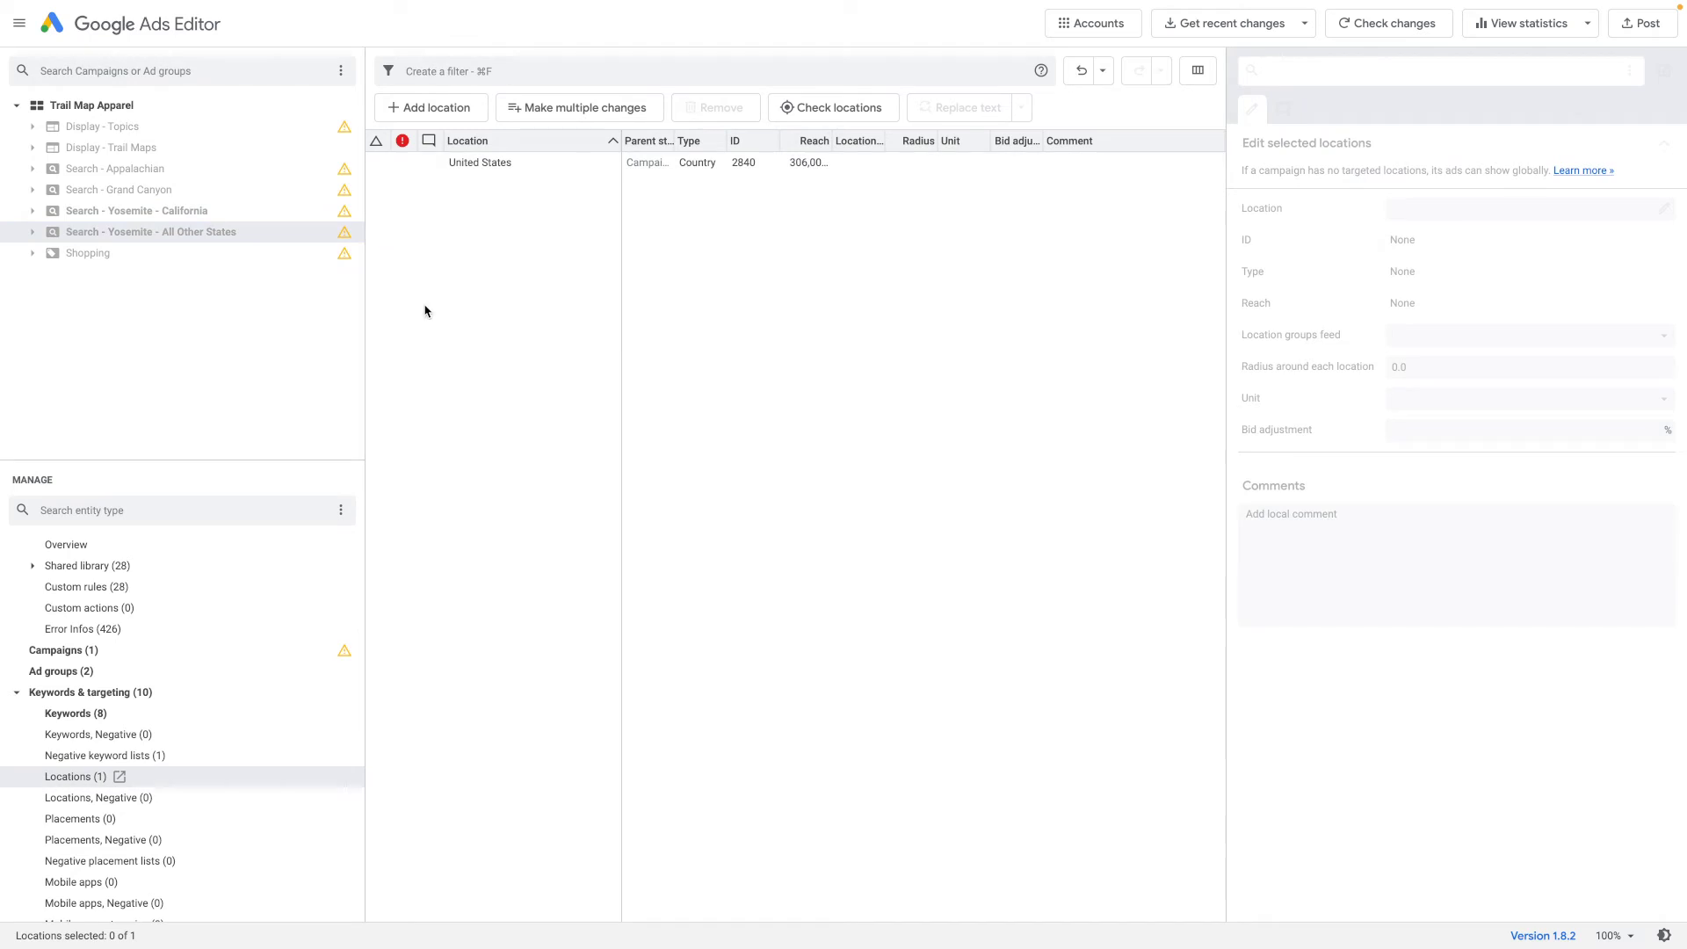
pyautogui.click(110, 800)
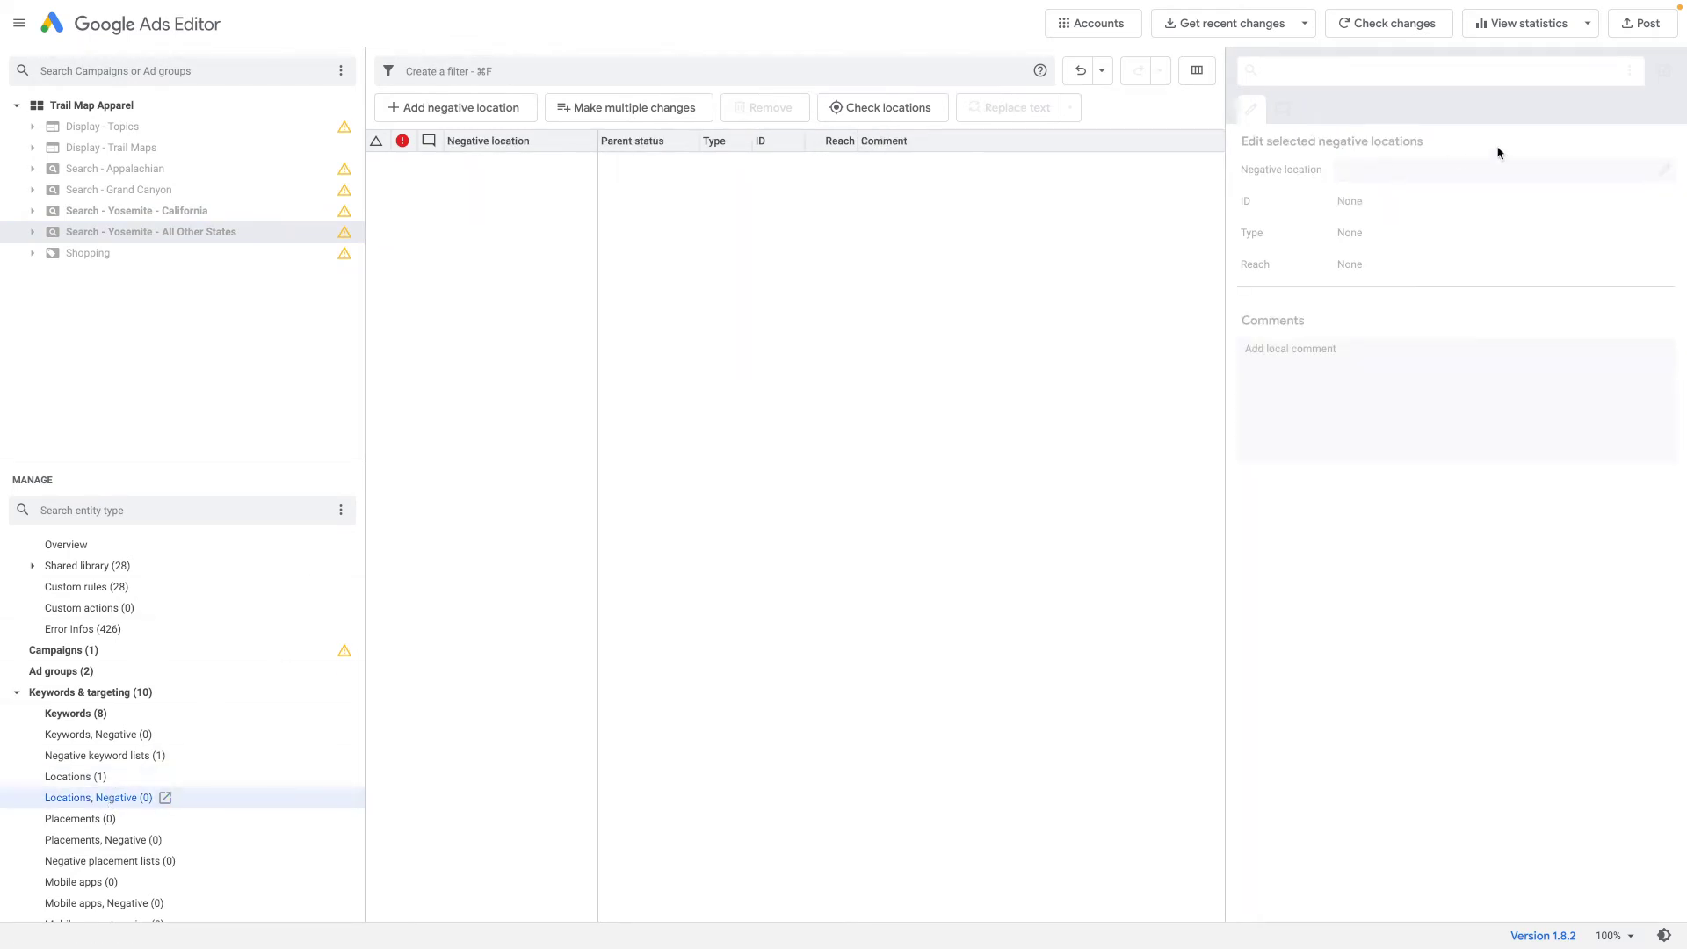
pyautogui.click(492, 111)
pyautogui.write('c')
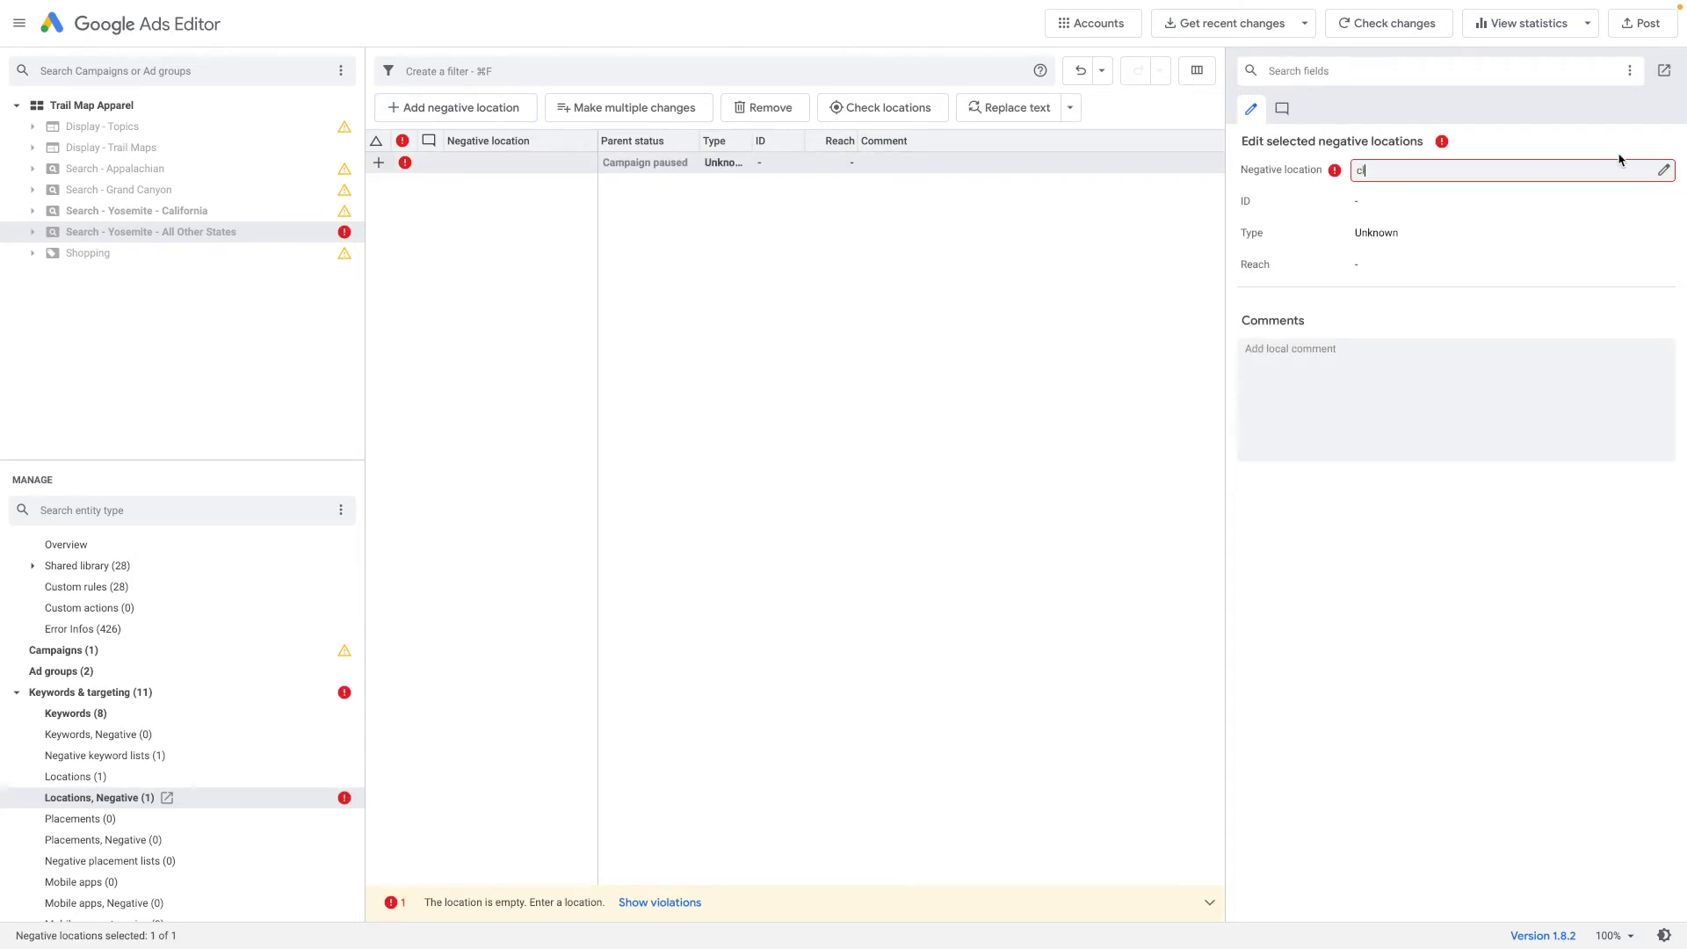
pyautogui.write('alifornia')
pyautogui.click(1663, 169)
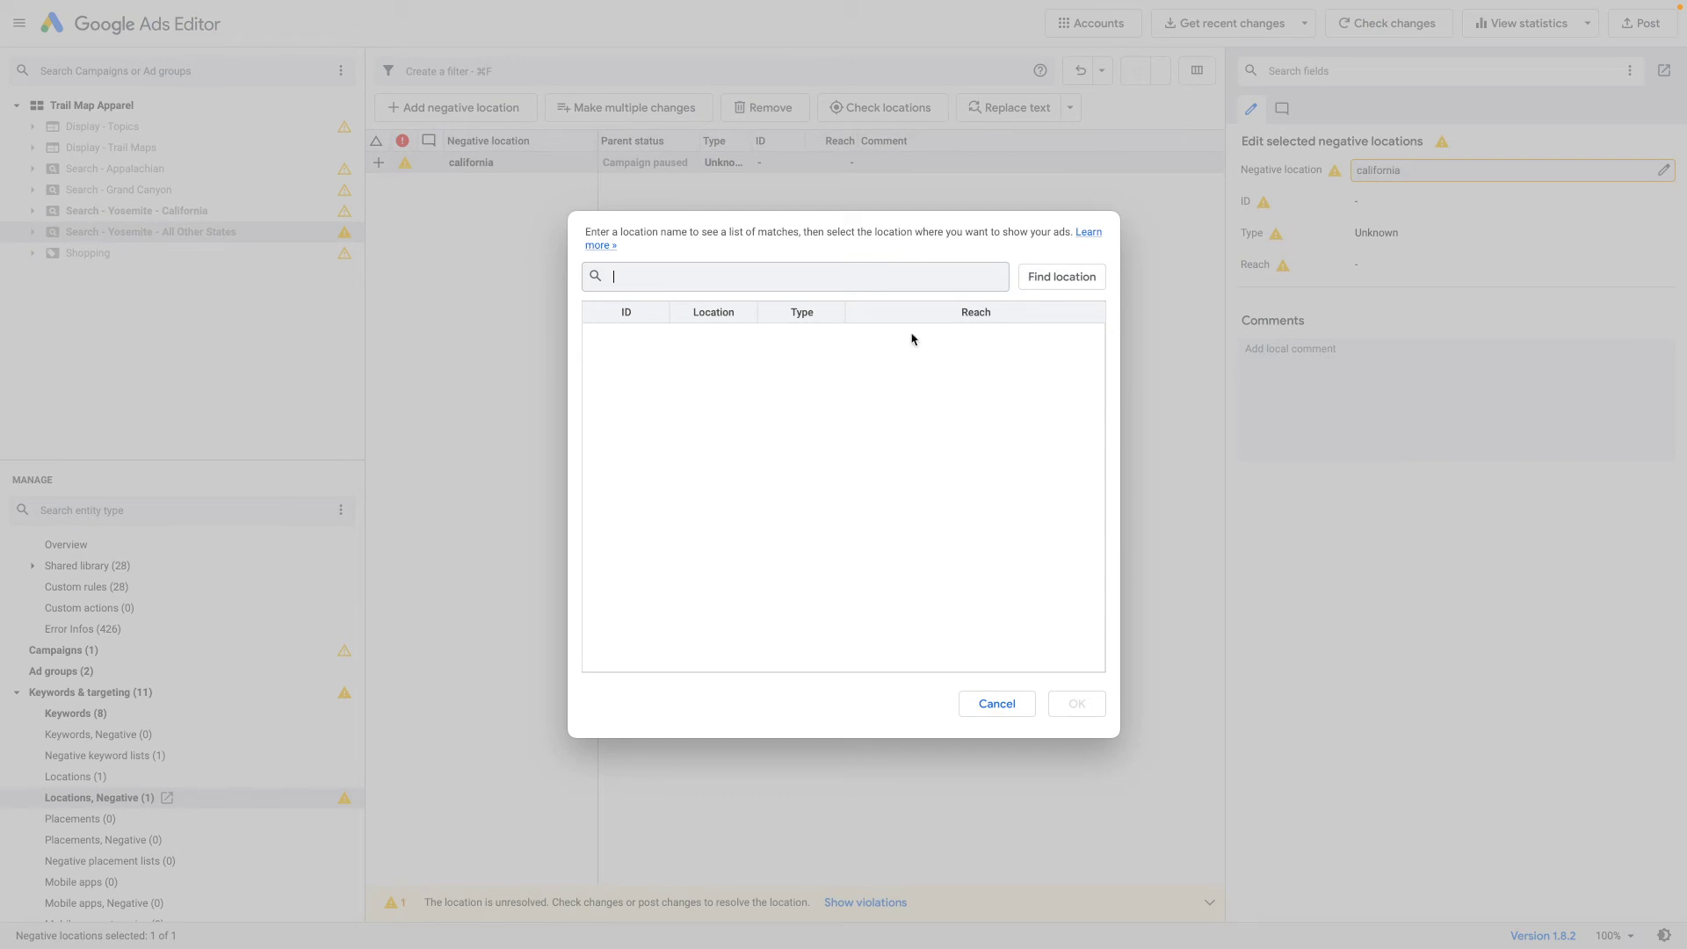
pyautogui.write('california')
pyautogui.click(1069, 275)
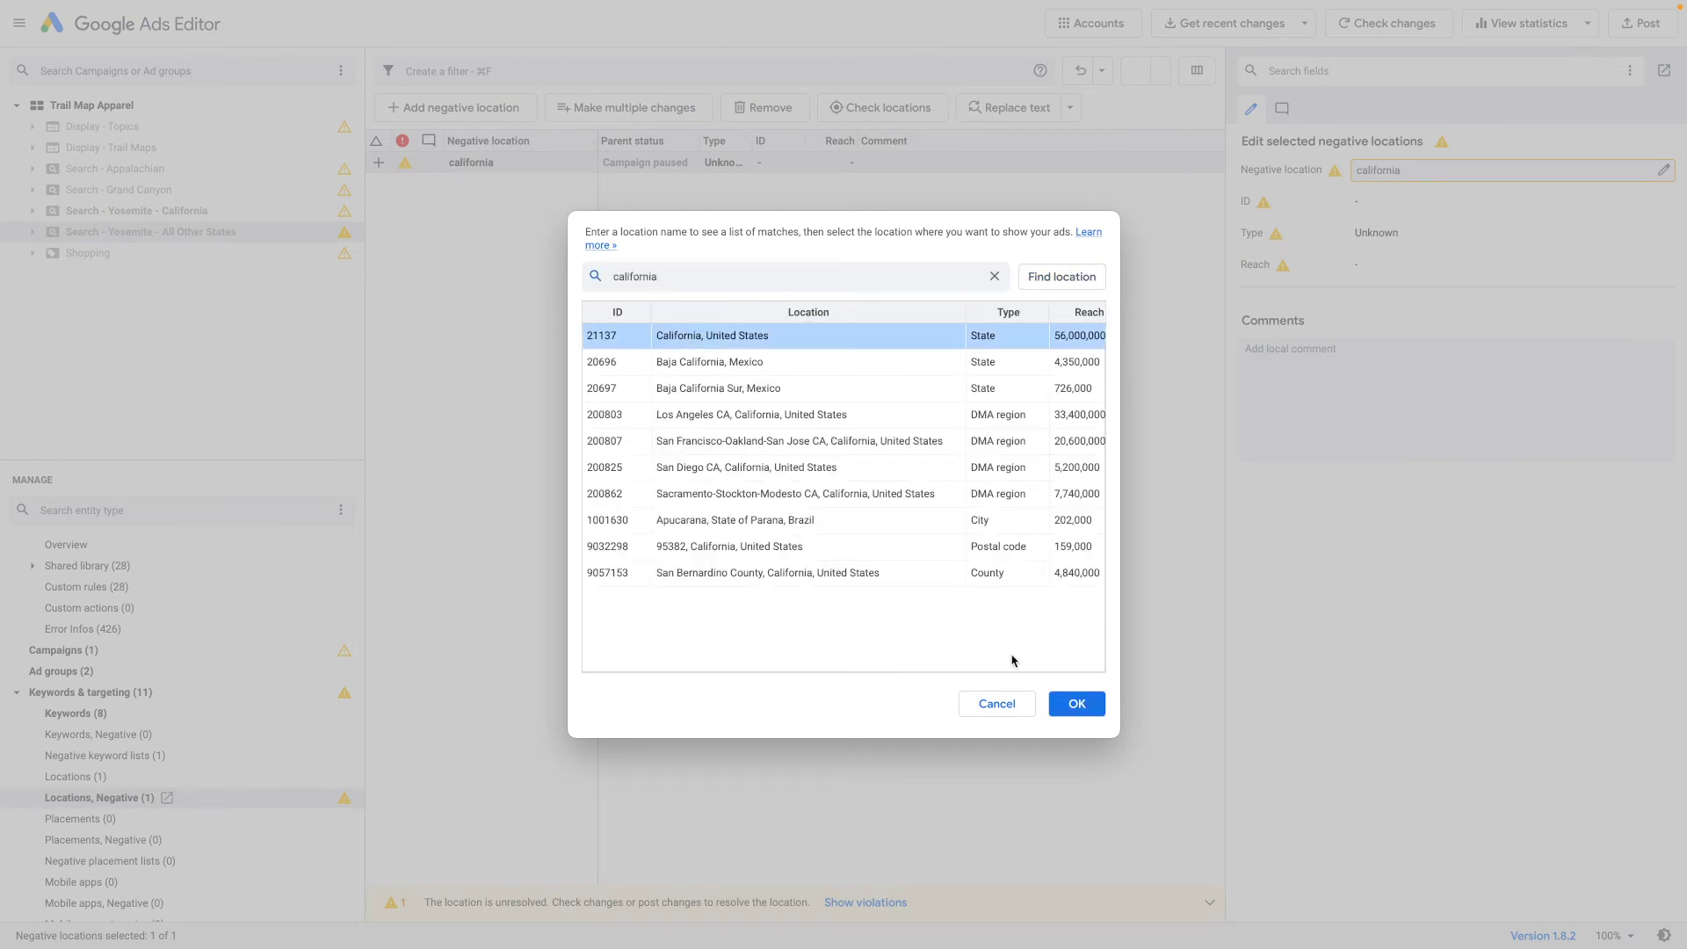
pyautogui.click(1076, 703)
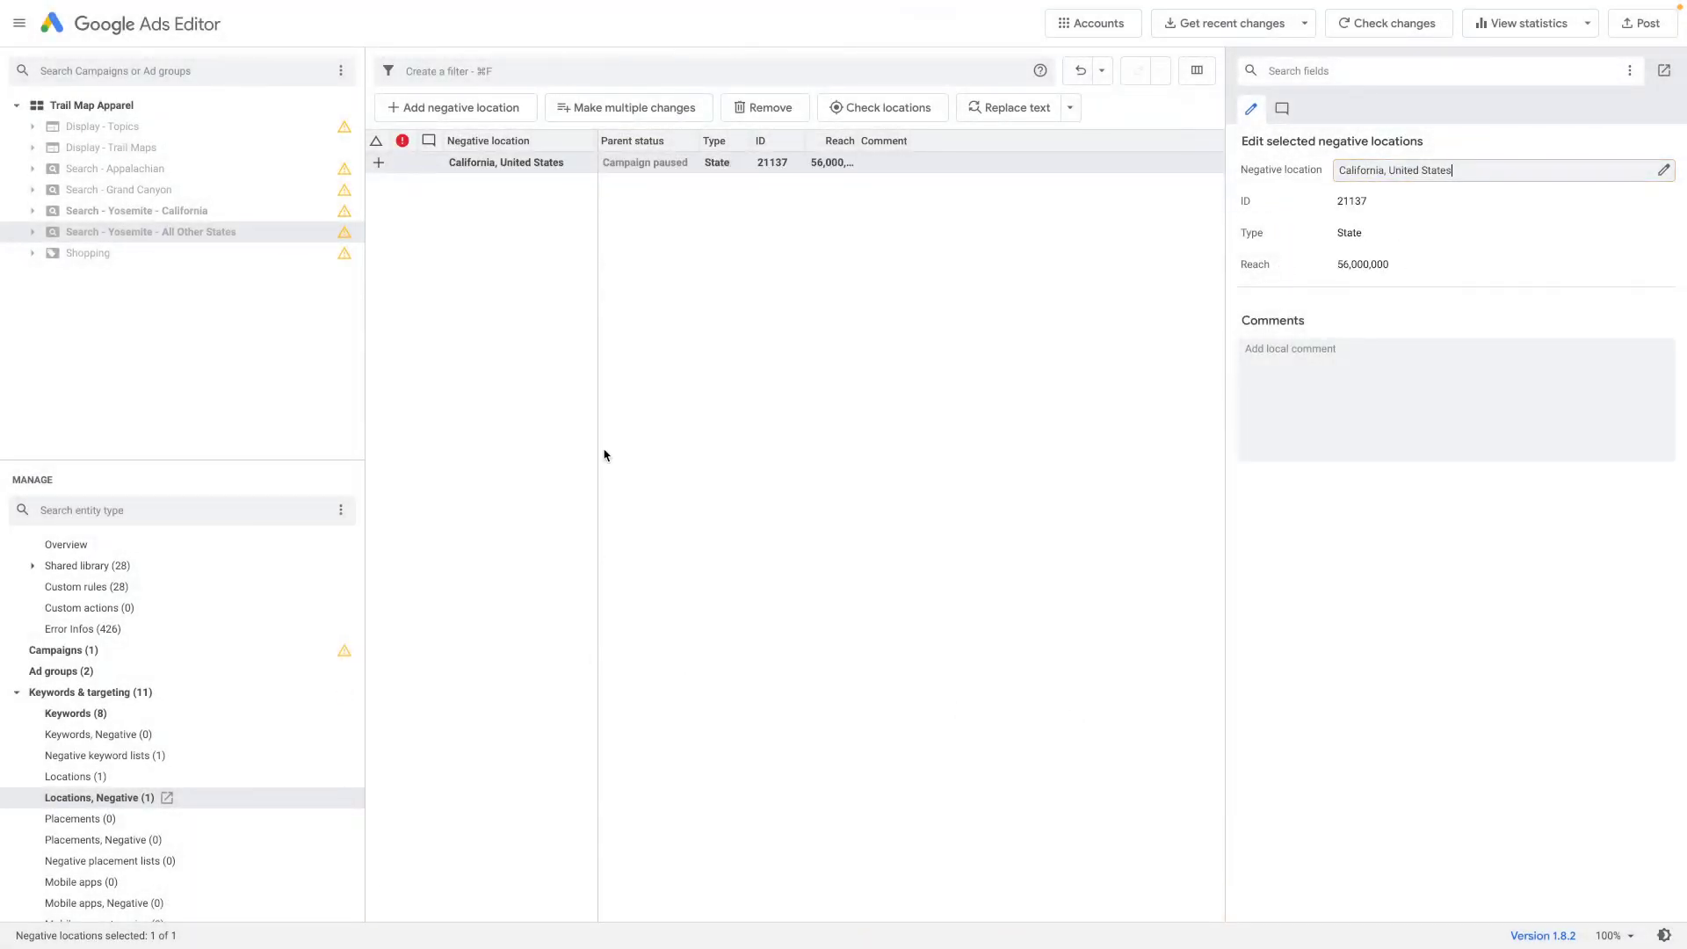
pyautogui.click(620, 441)
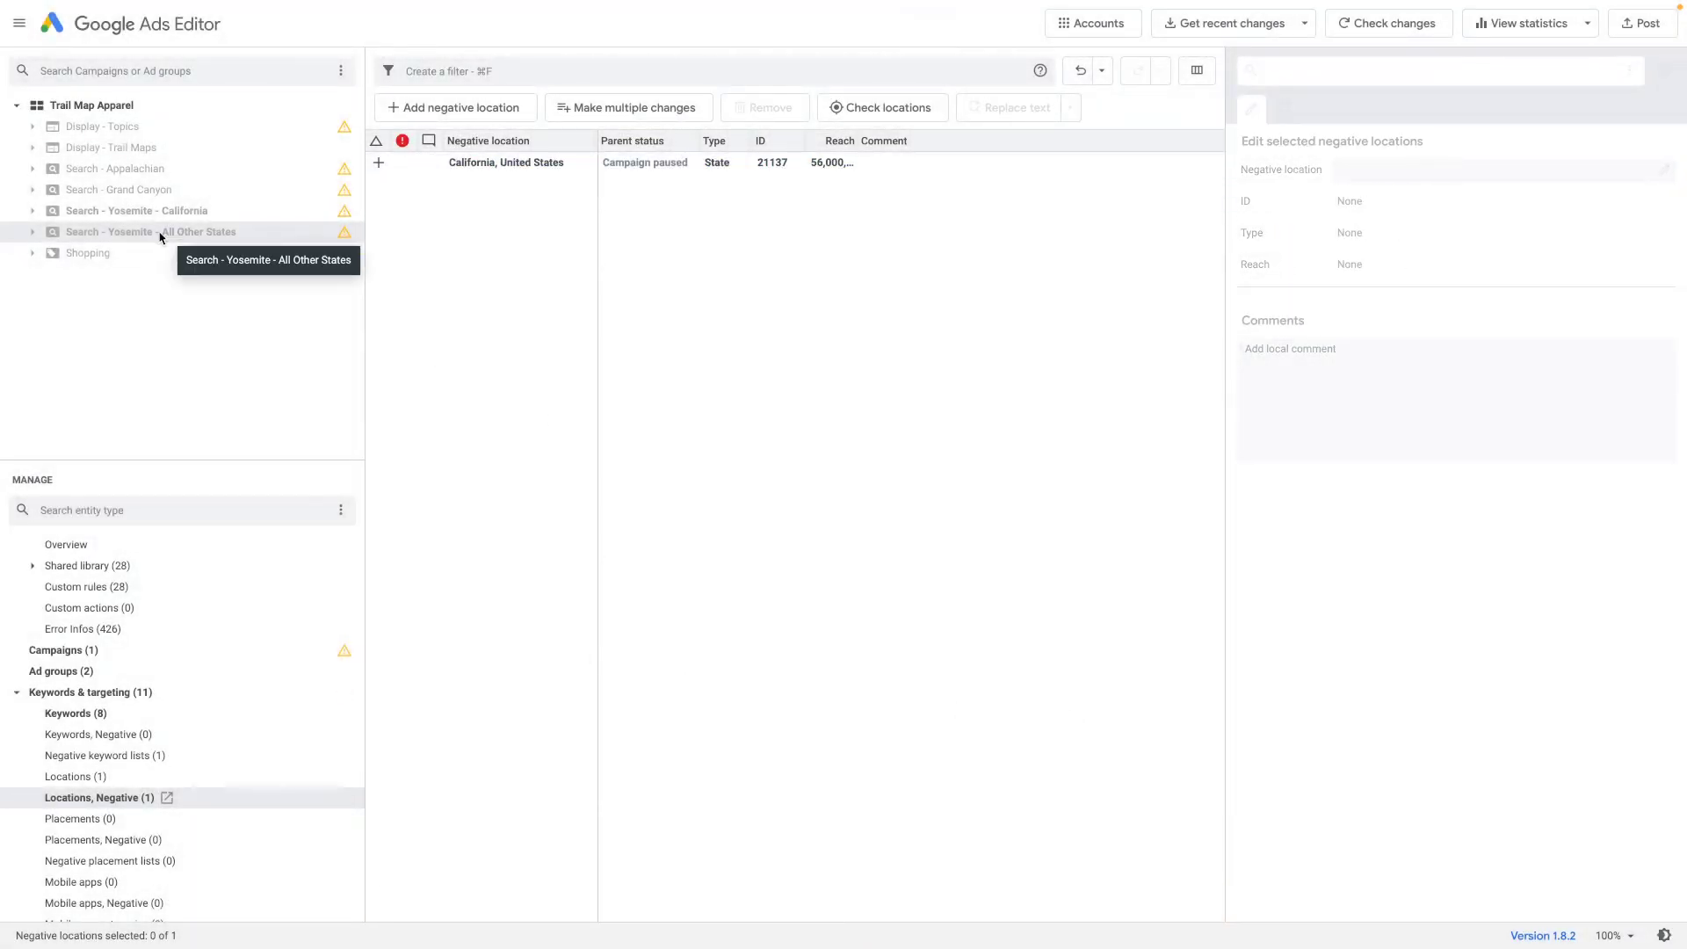
# Select the Shopping campaign in the campaigns list and paste a duplicate of it
pyautogui.click(81, 260)
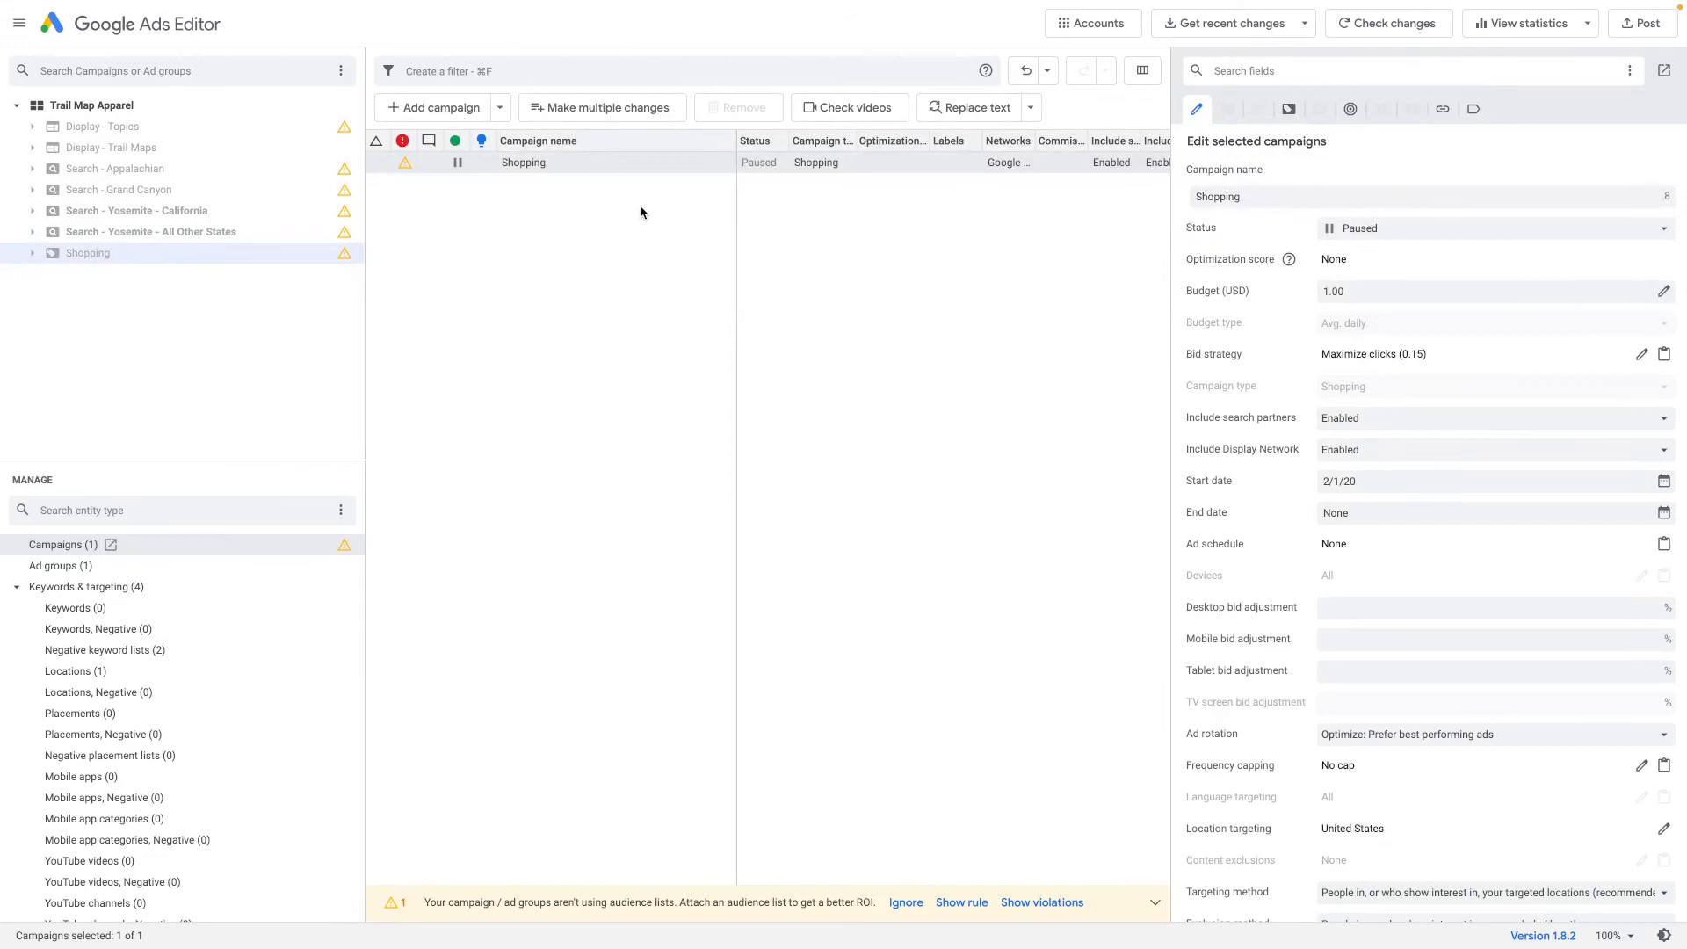
pyautogui.click(593, 233)
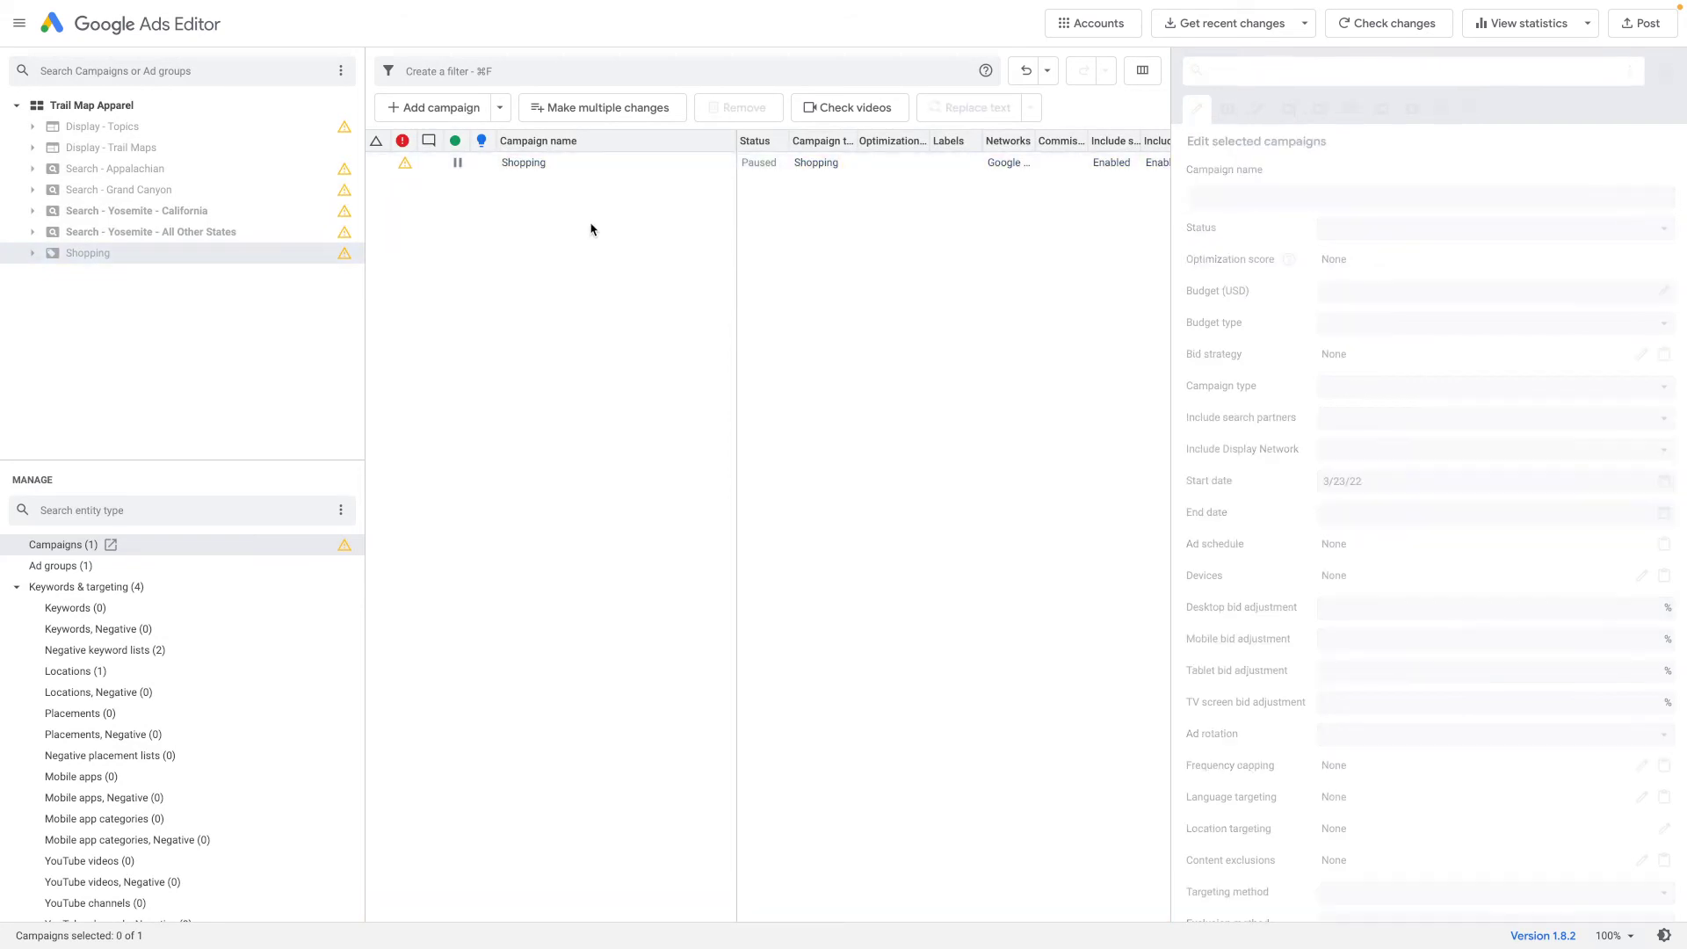
pyautogui.click(88, 232)
pyautogui.click(87, 260)
pyautogui.click(648, 314)
pyautogui.click(537, 165)
pyautogui.press('super+c')
pyautogui.press('super+v')
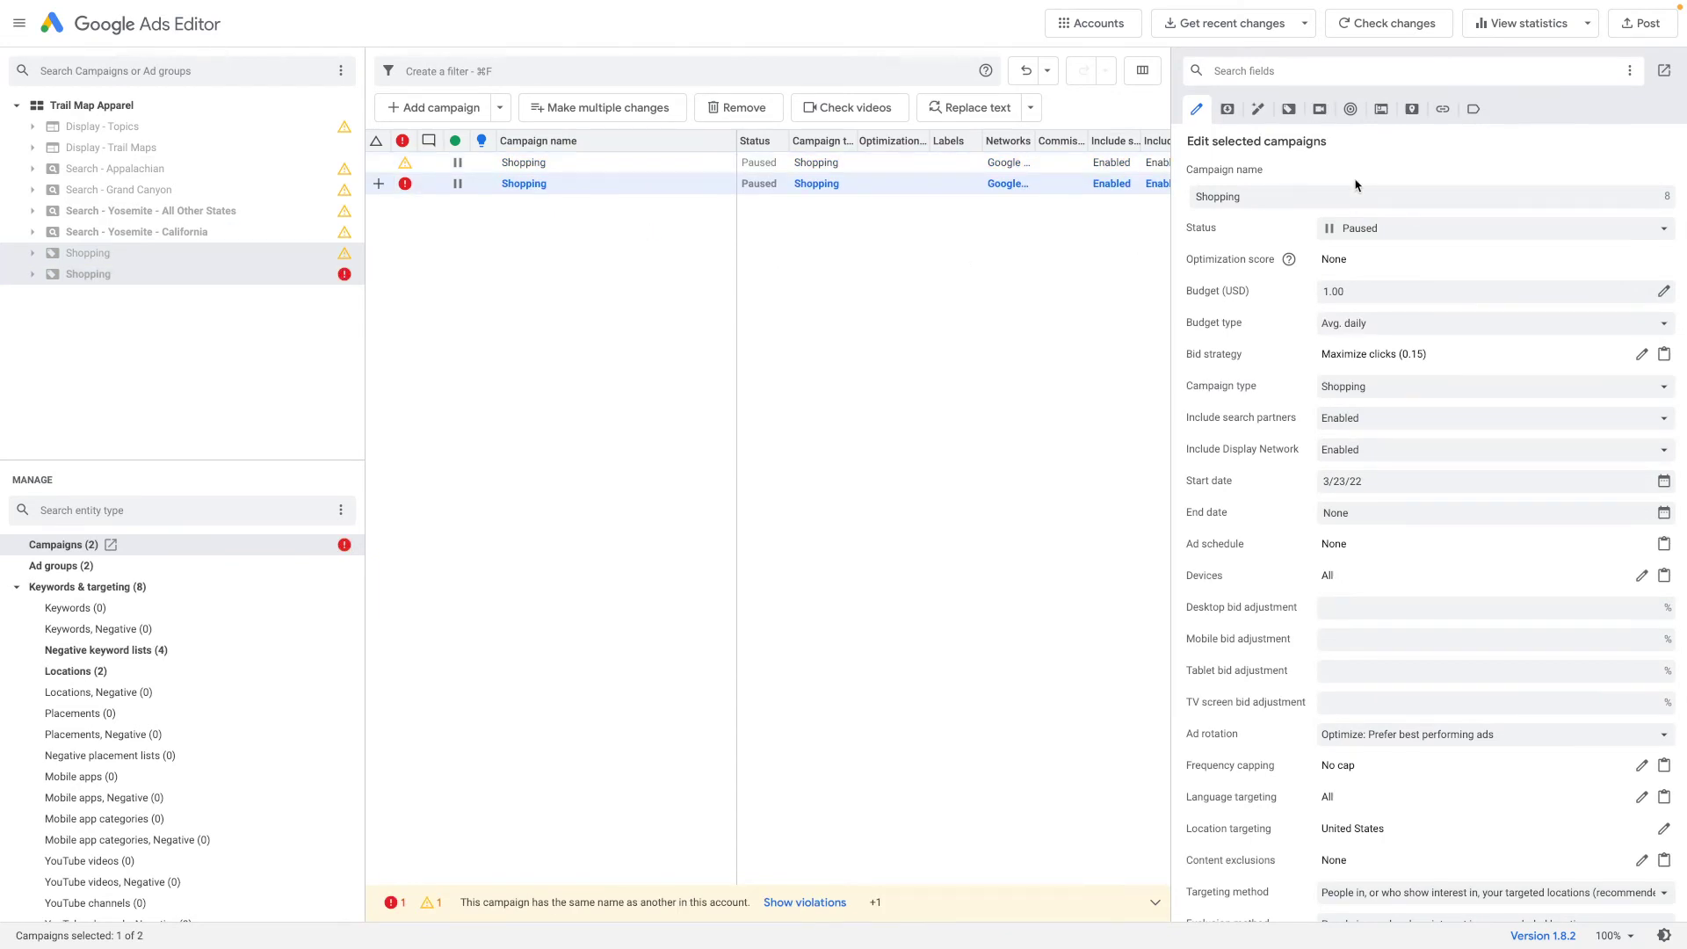
# Name the copy 'Shopping - California' and the original 'Shopping - All Other States'
pyautogui.click(1312, 195)
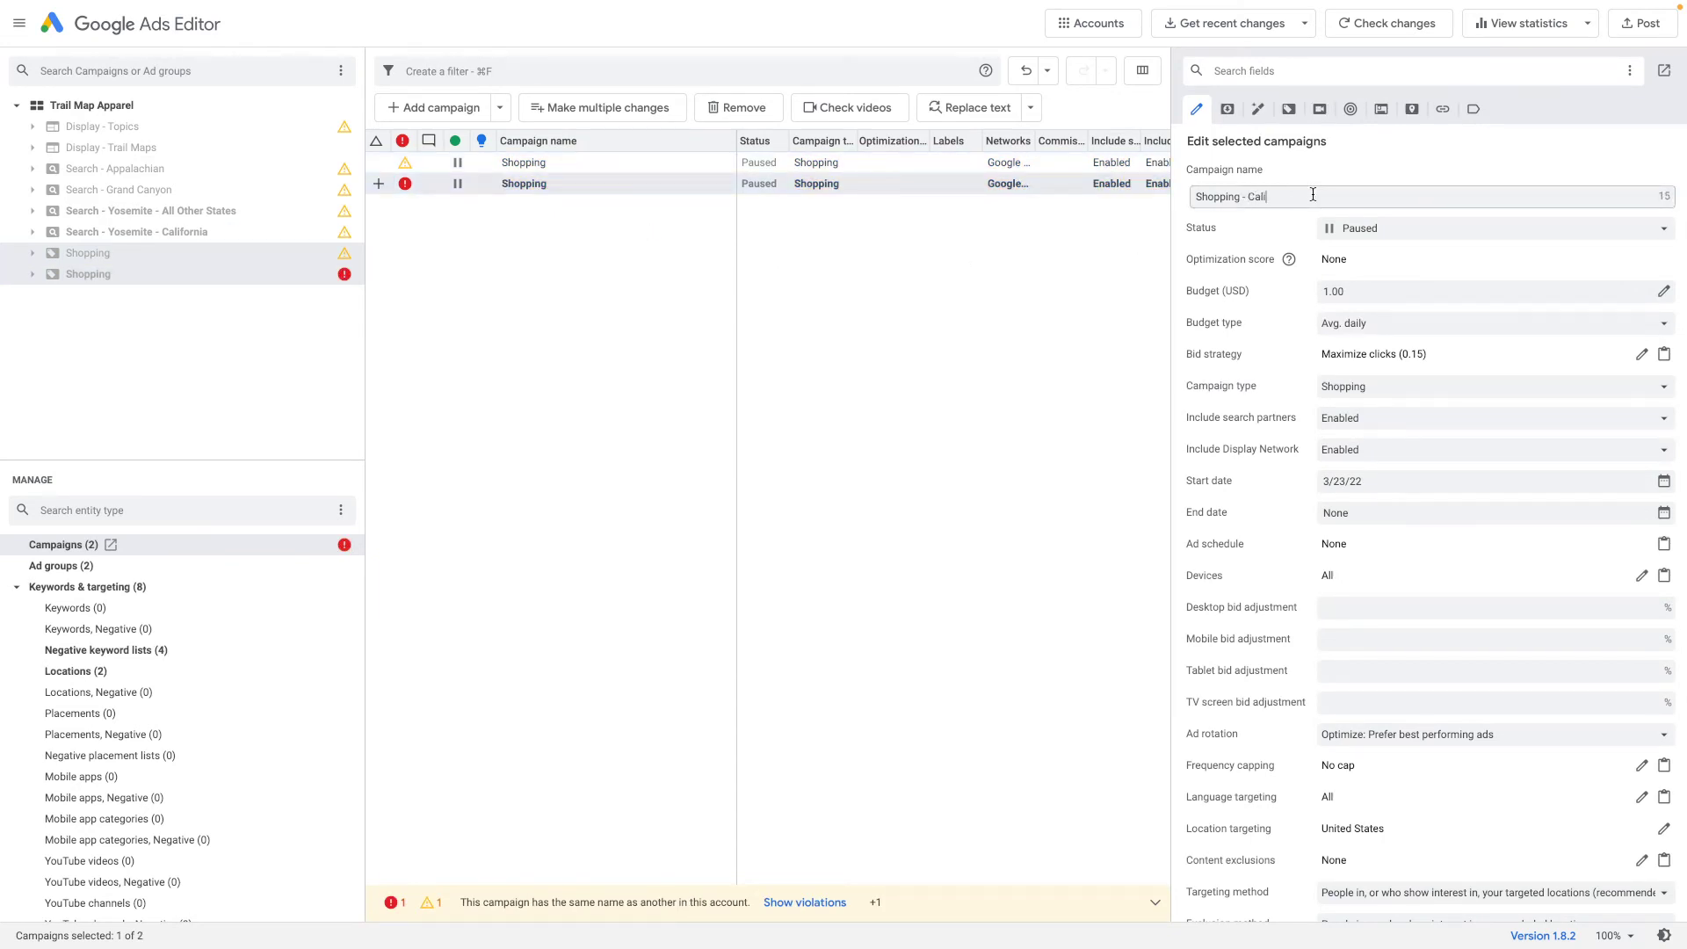
pyautogui.click(637, 163)
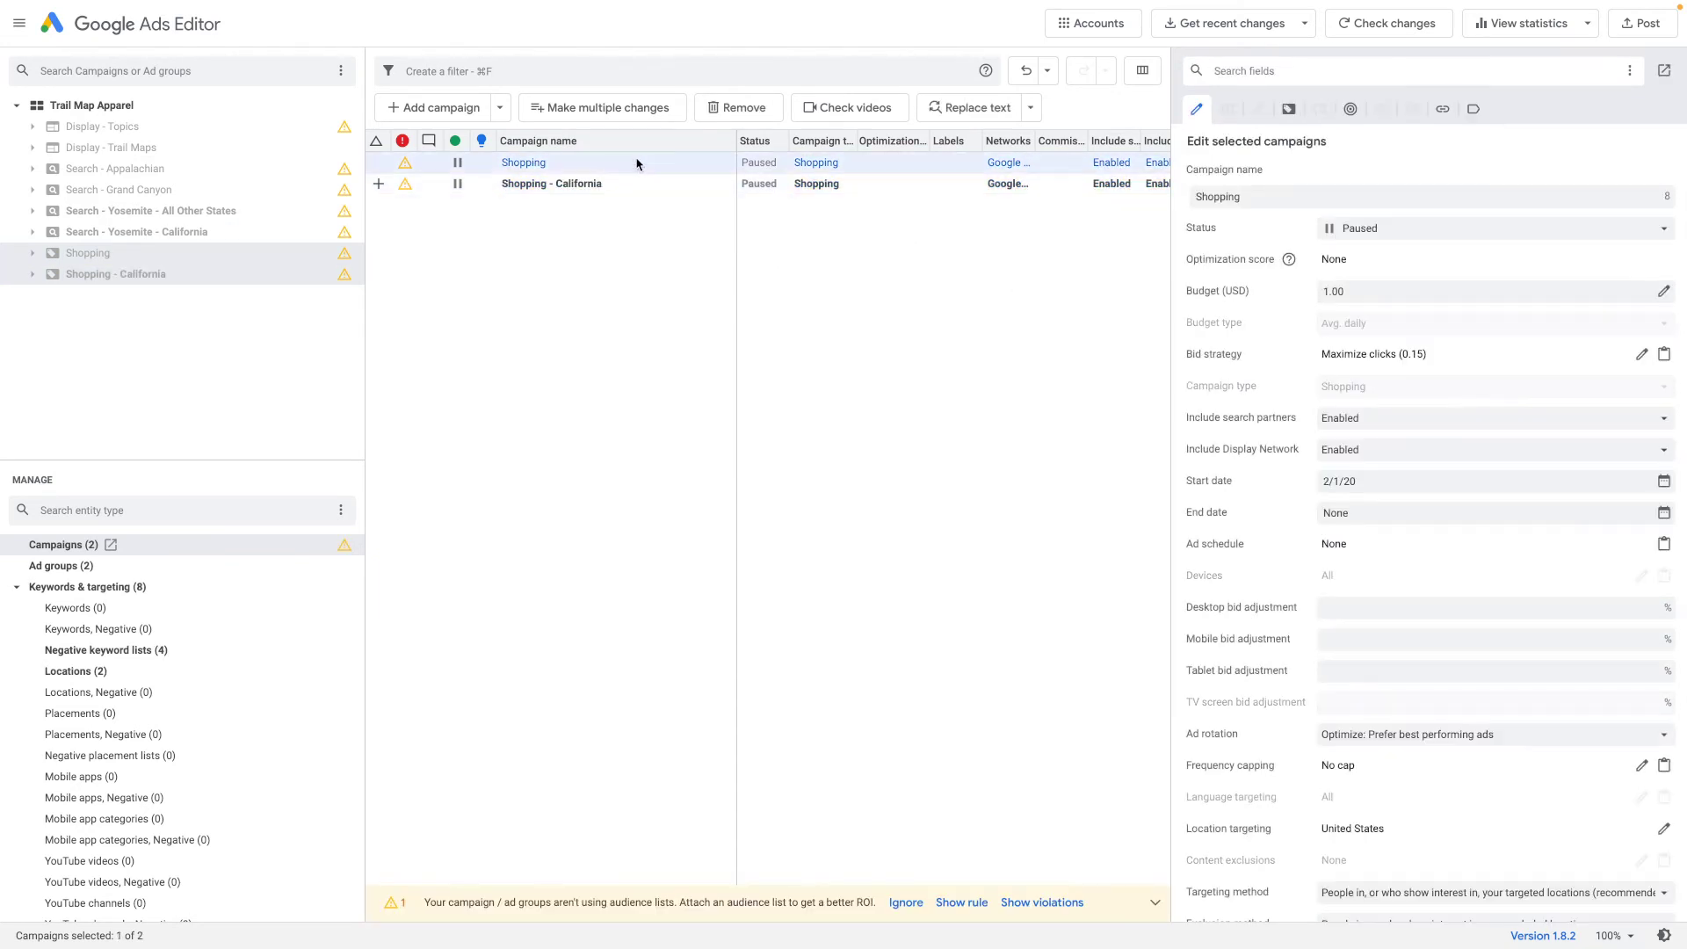
pyautogui.click(1320, 197)
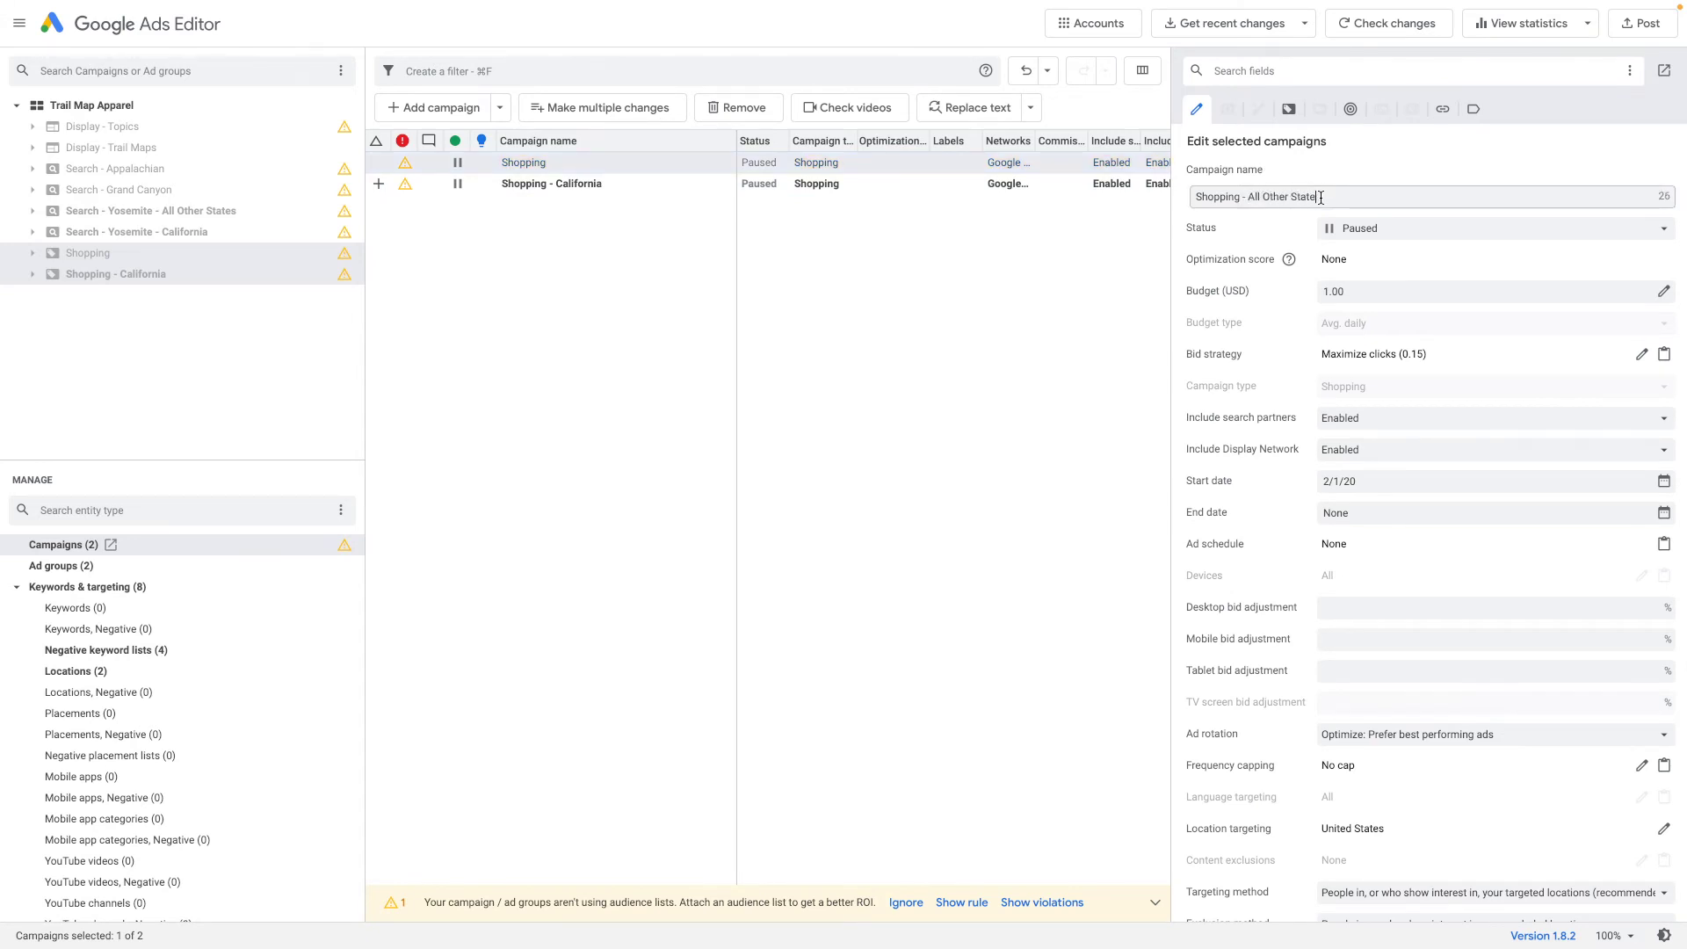
pyautogui.write('- All Other States')
pyautogui.press('Return')
pyautogui.click(615, 187)
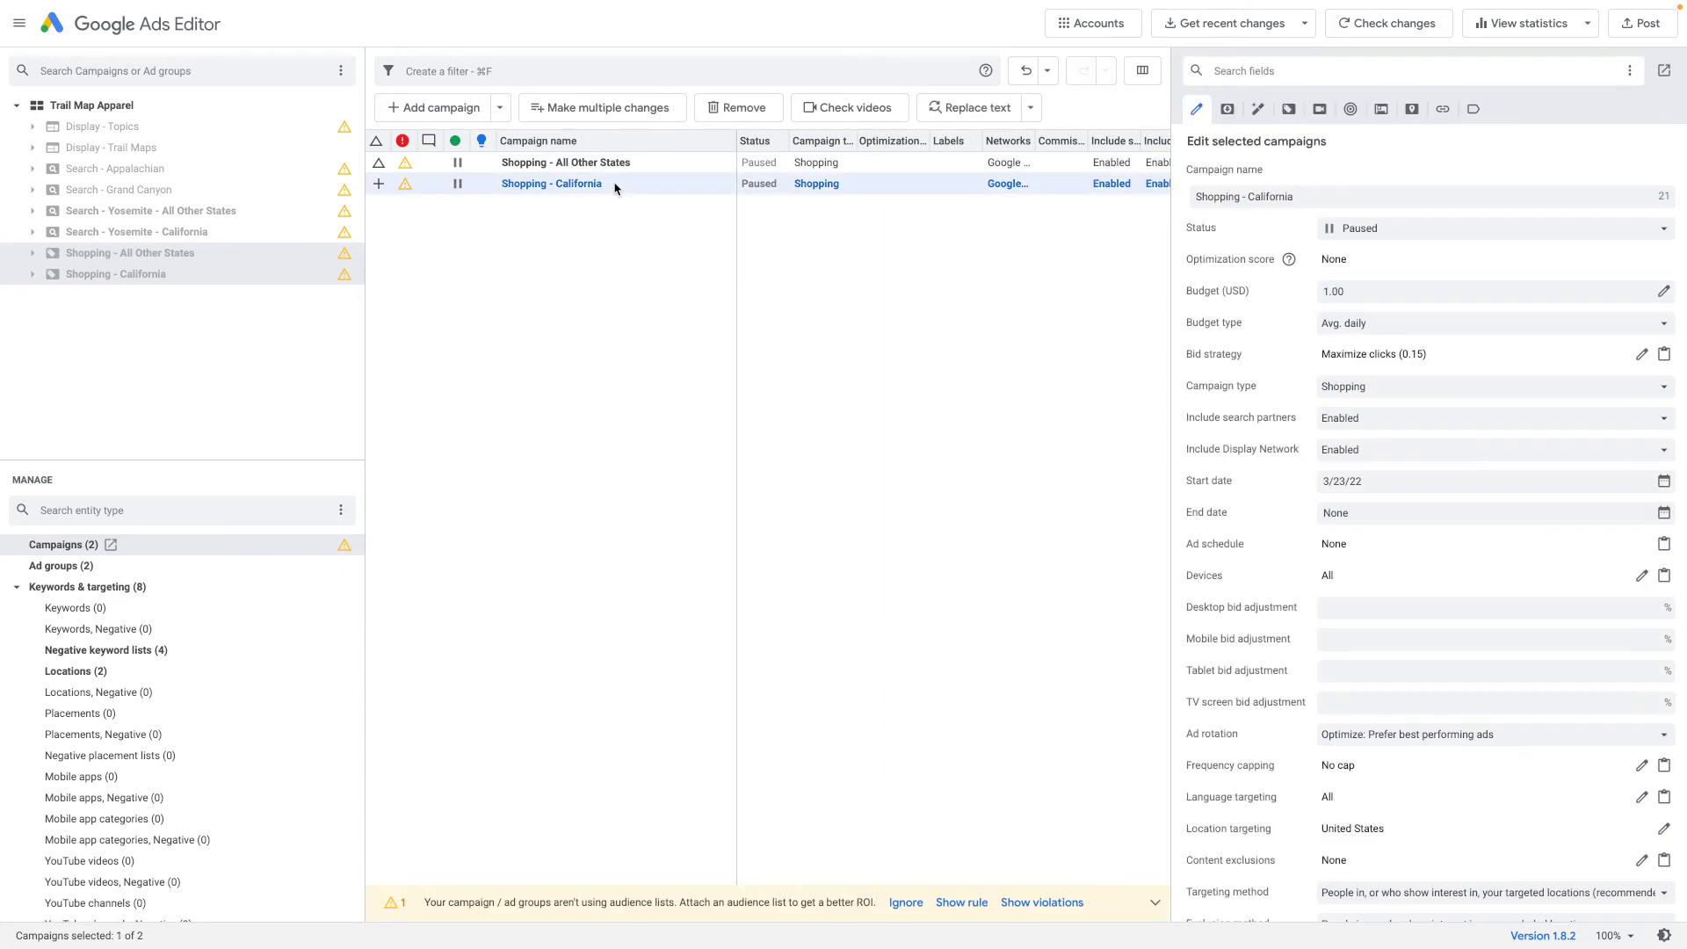
pyautogui.click(174, 235)
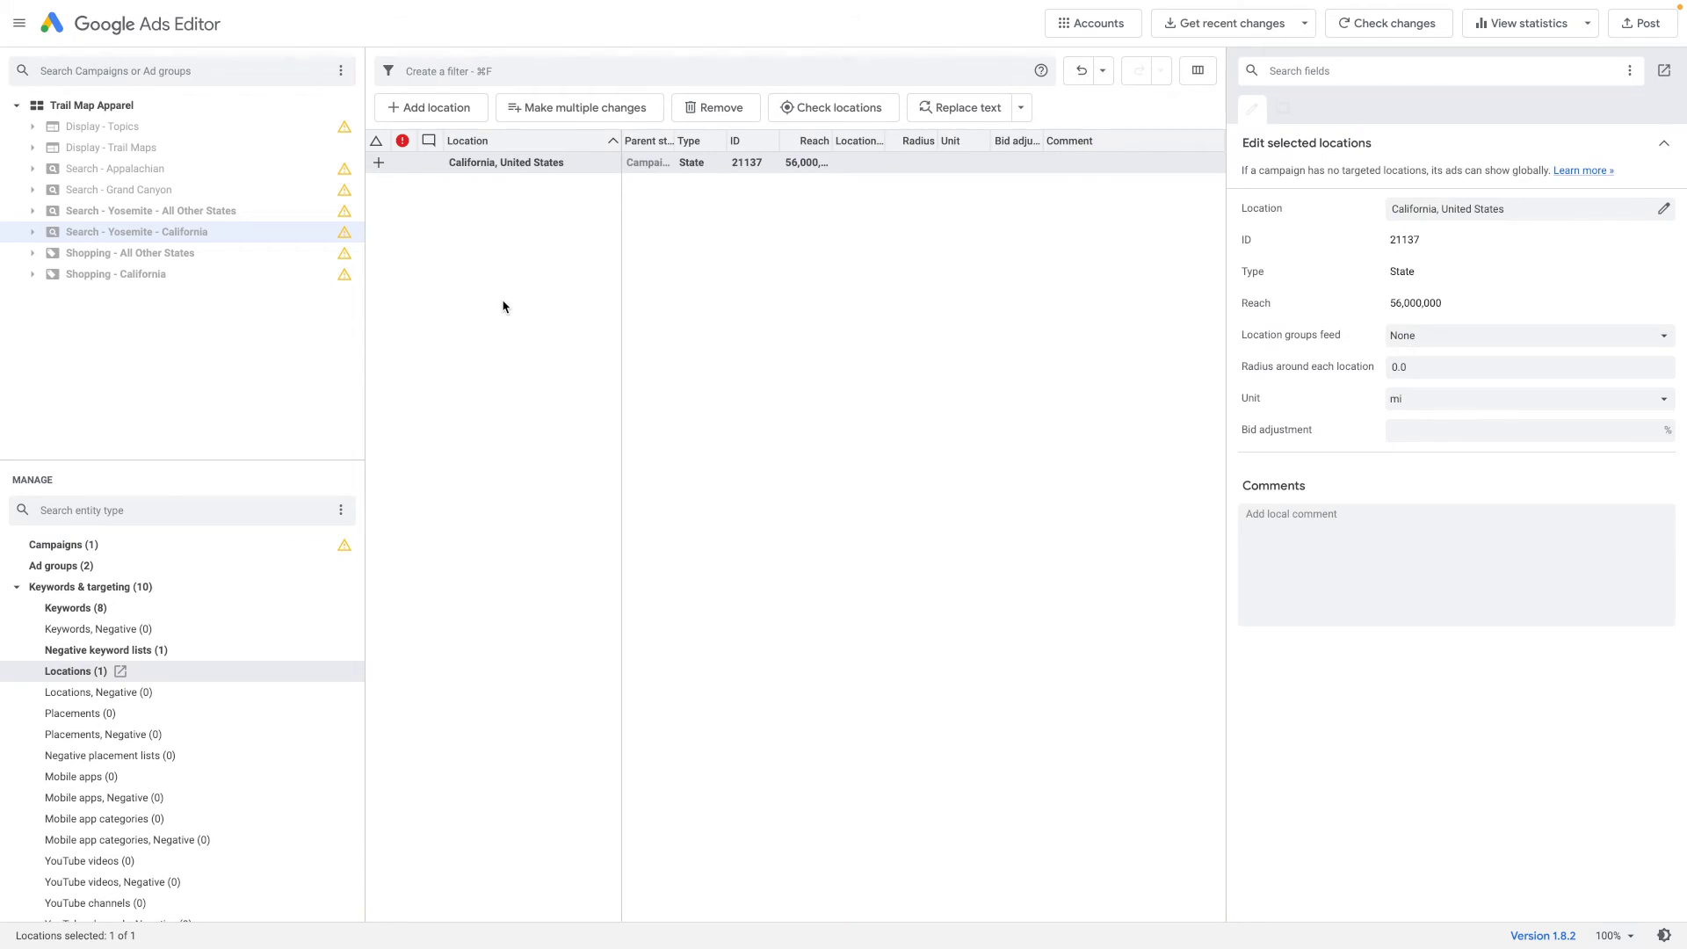
# Paste the California, United States location into Shopping - California and delete the United States location
pyautogui.click(592, 201)
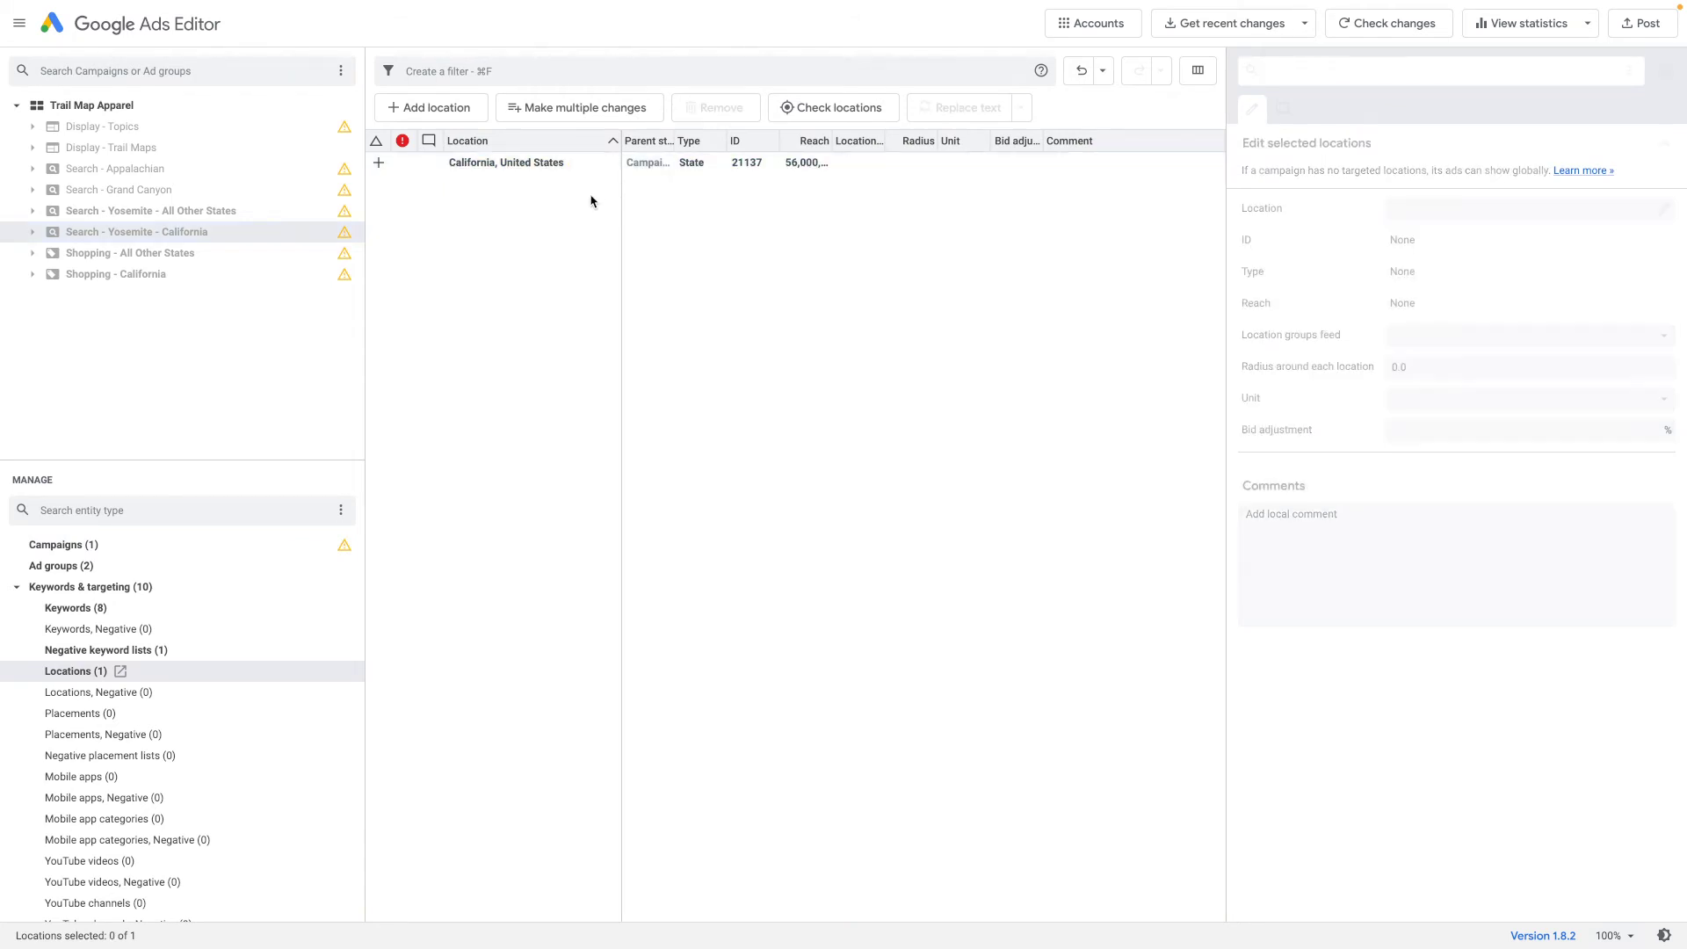
pyautogui.click(565, 163)
pyautogui.click(142, 273)
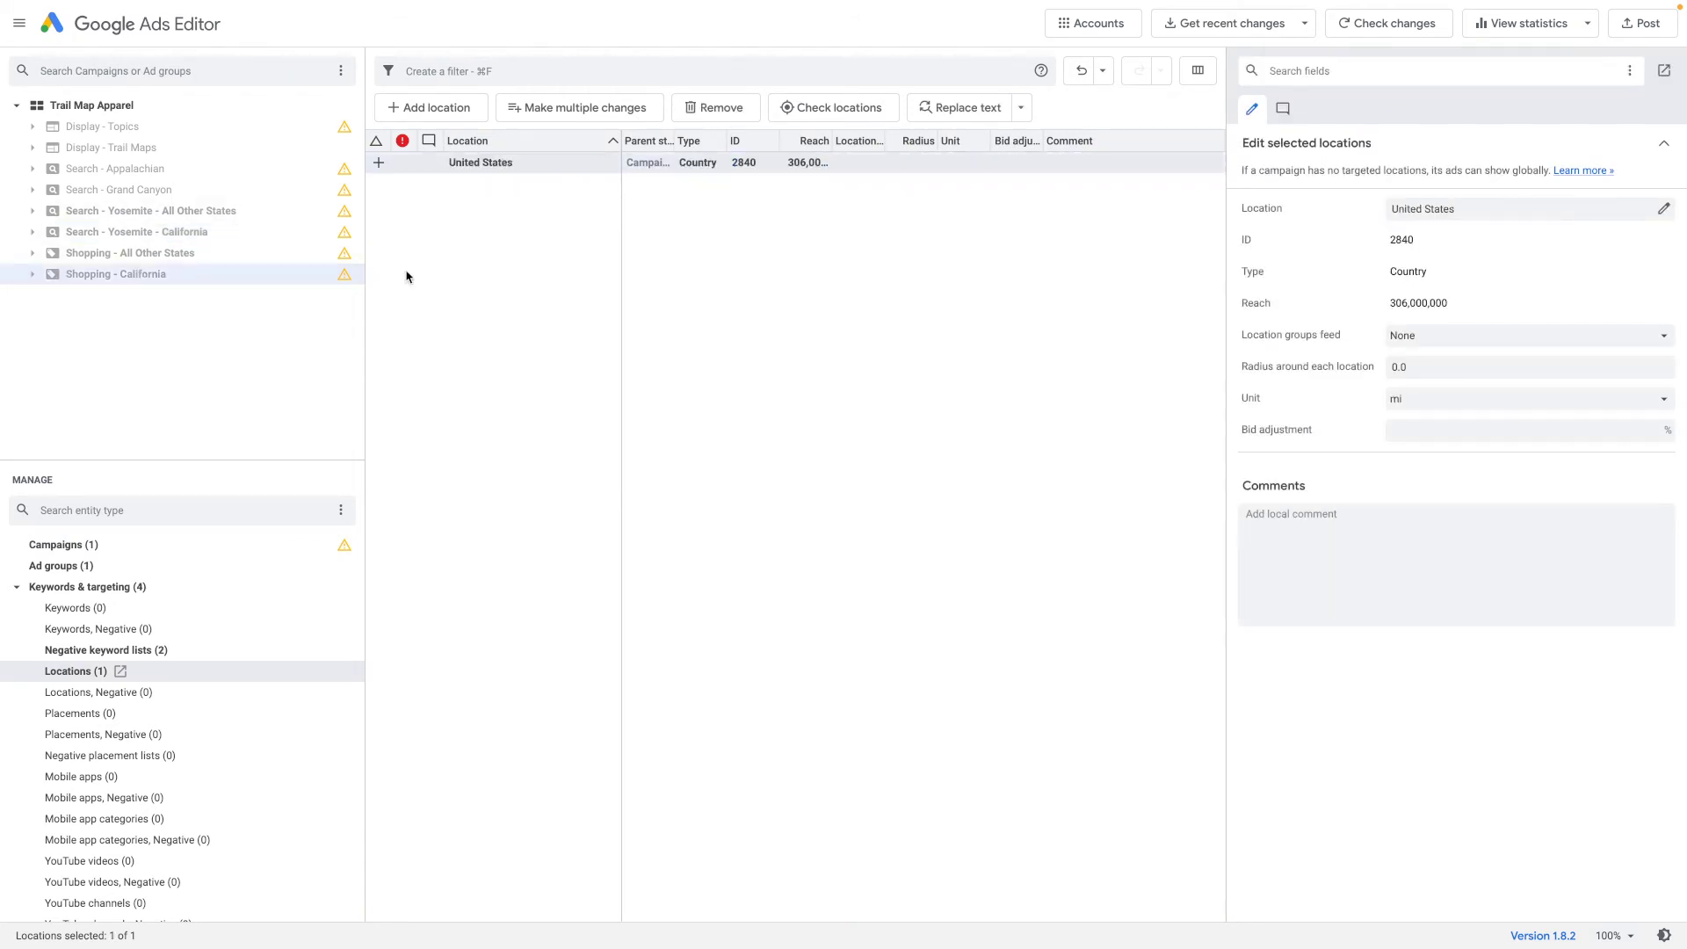
pyautogui.press('super+v')
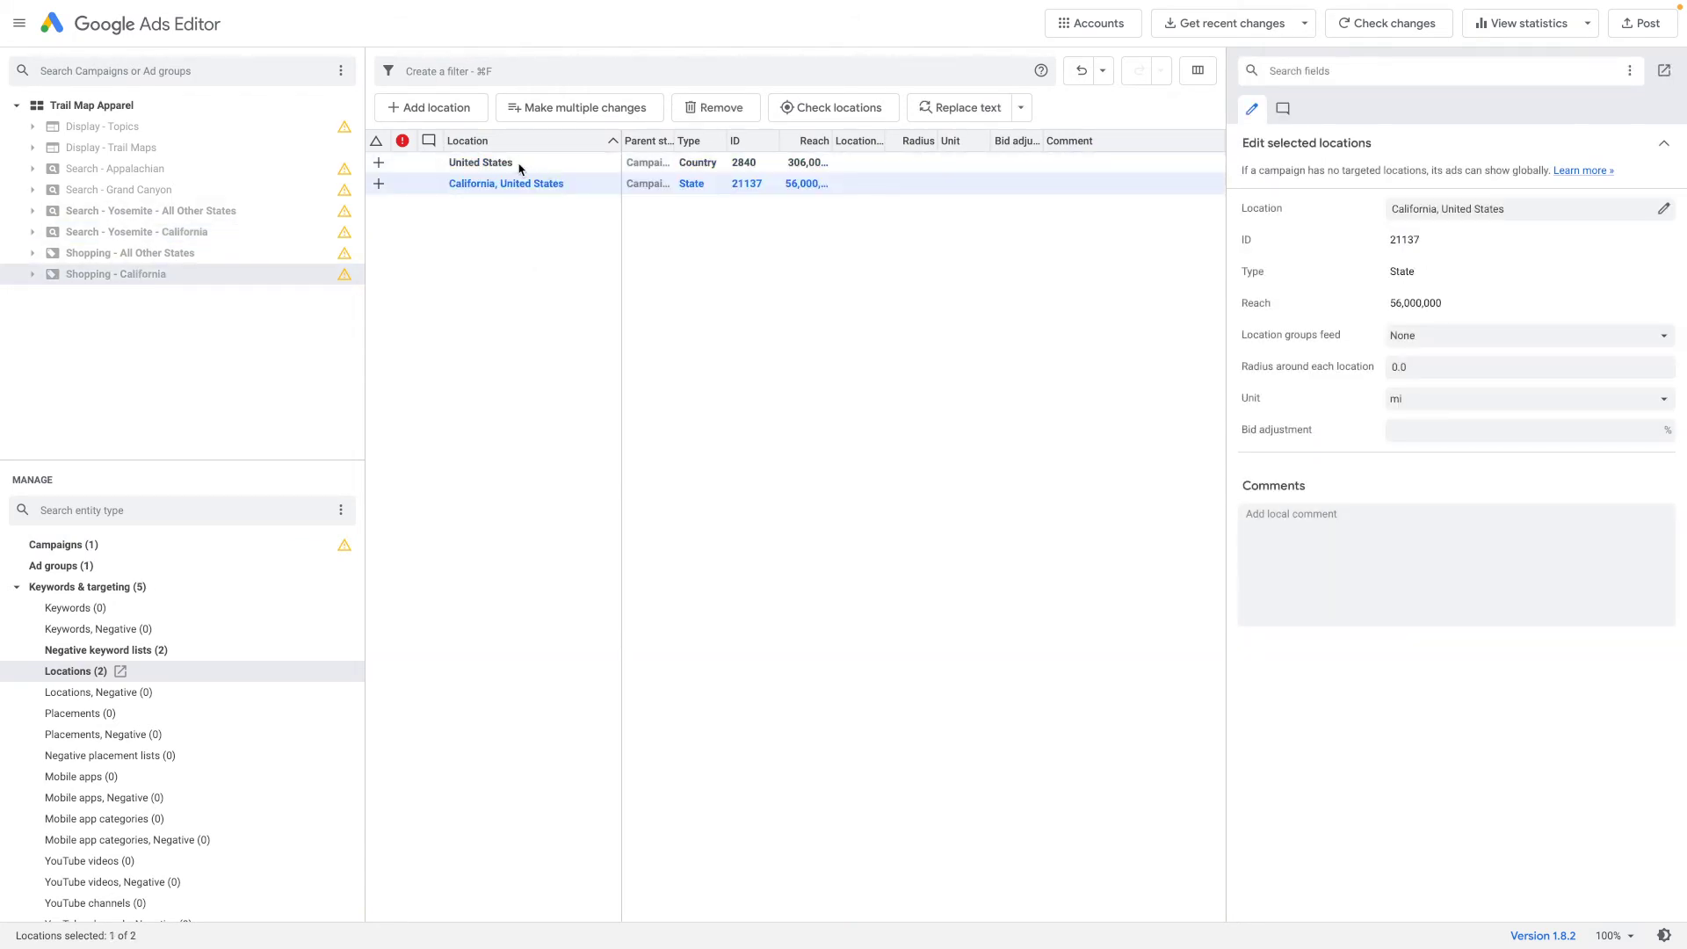
pyautogui.press('Delete')
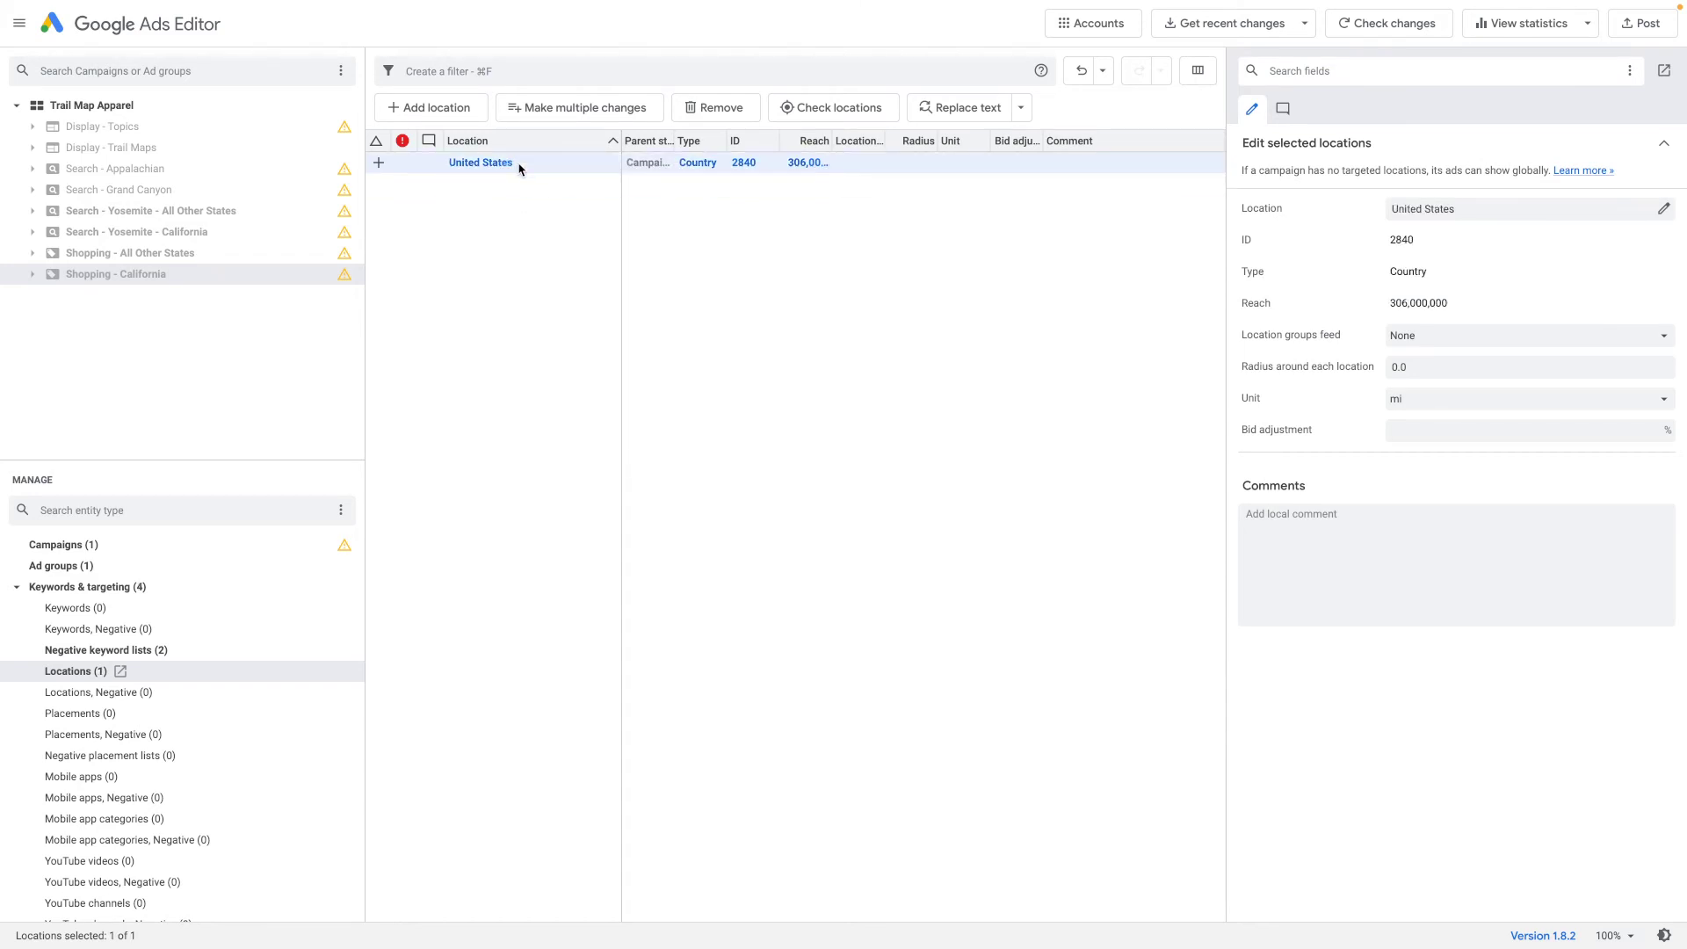
pyautogui.press('super+z')
pyautogui.click(490, 167)
pyautogui.press('Delete')
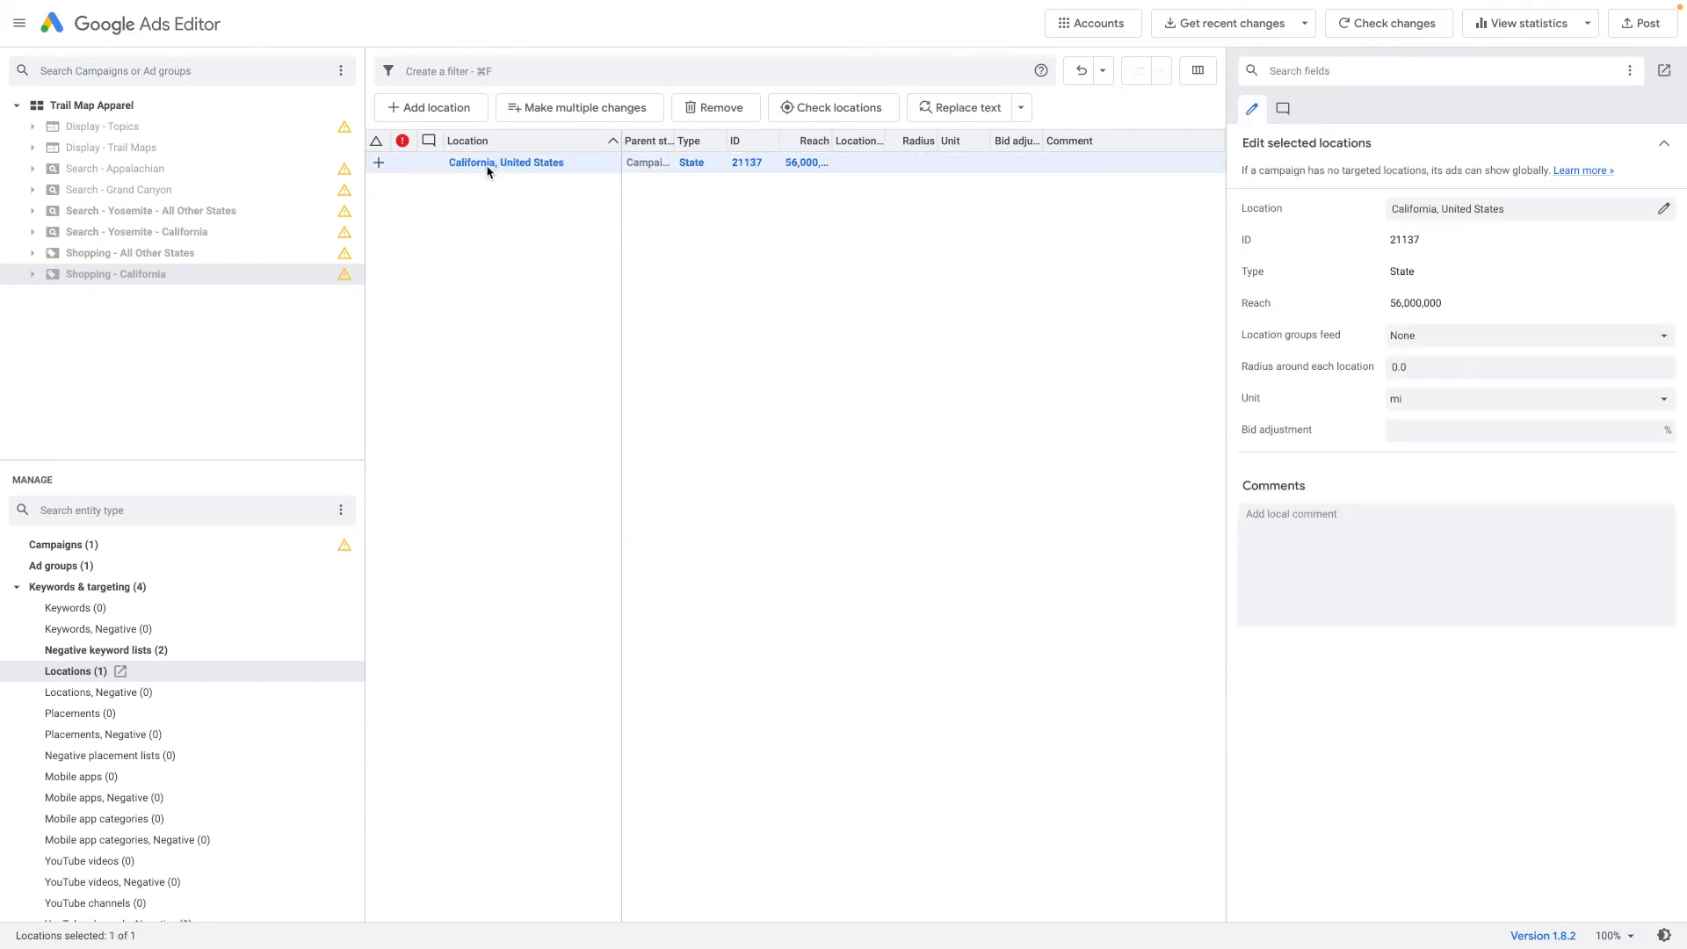
# Select the California negative location on Search - Yosemite - All Other States, then the Shopping - All Other States campaign
pyautogui.click(212, 219)
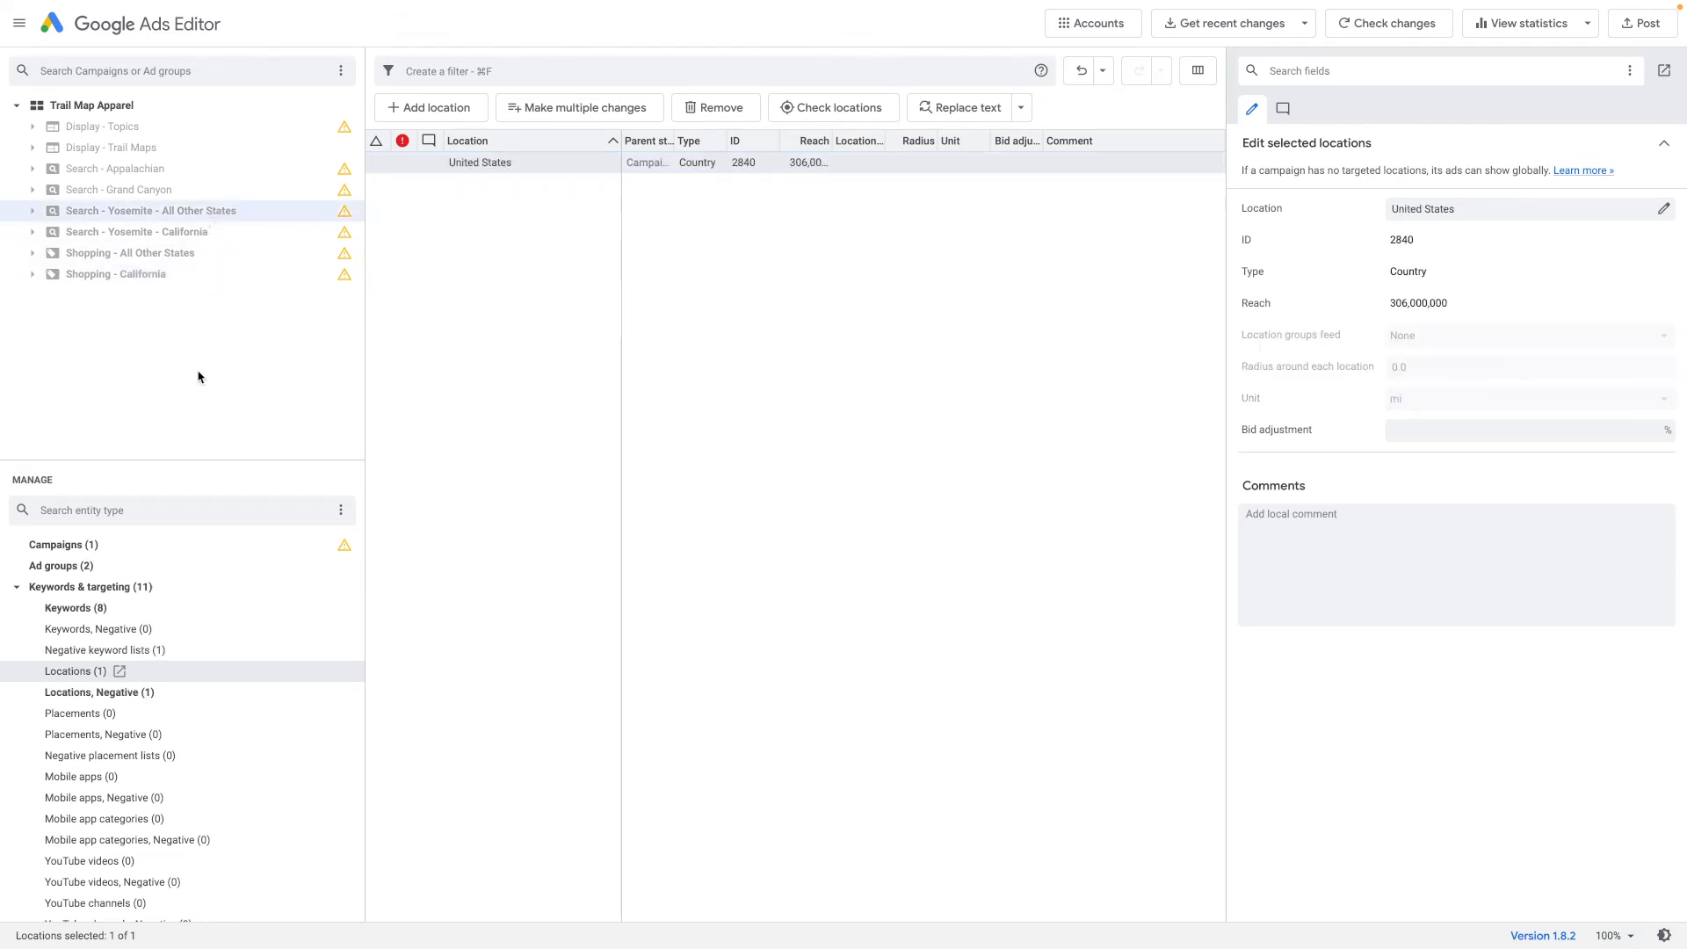
pyautogui.click(105, 693)
pyautogui.click(546, 168)
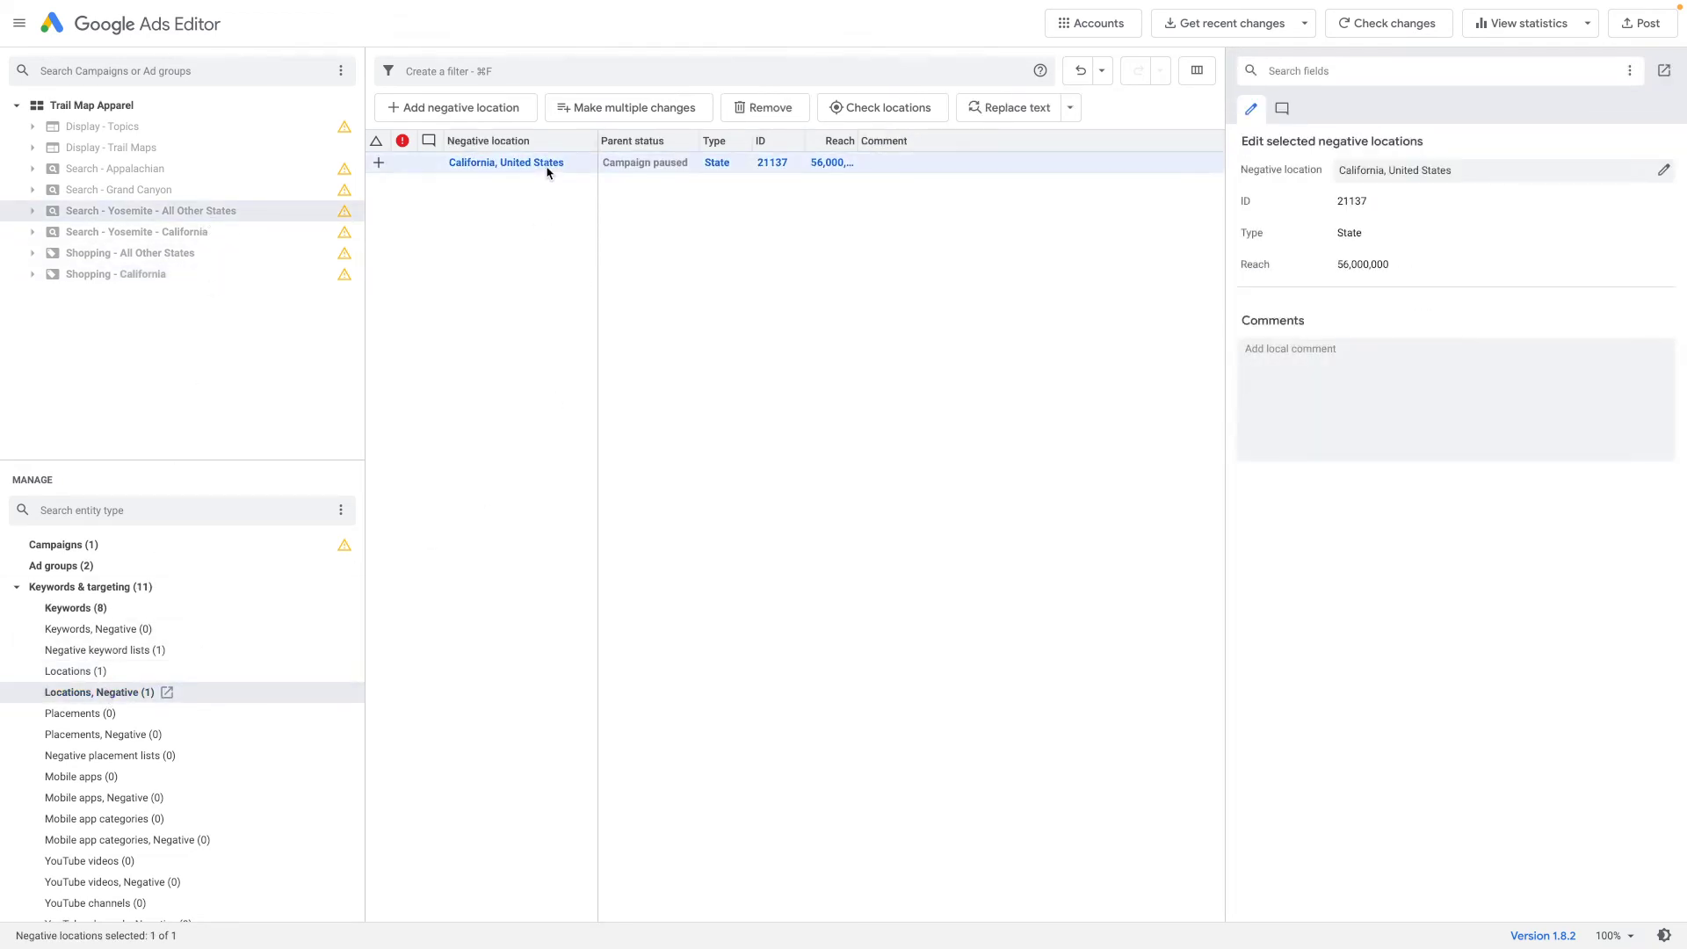
pyautogui.click(195, 253)
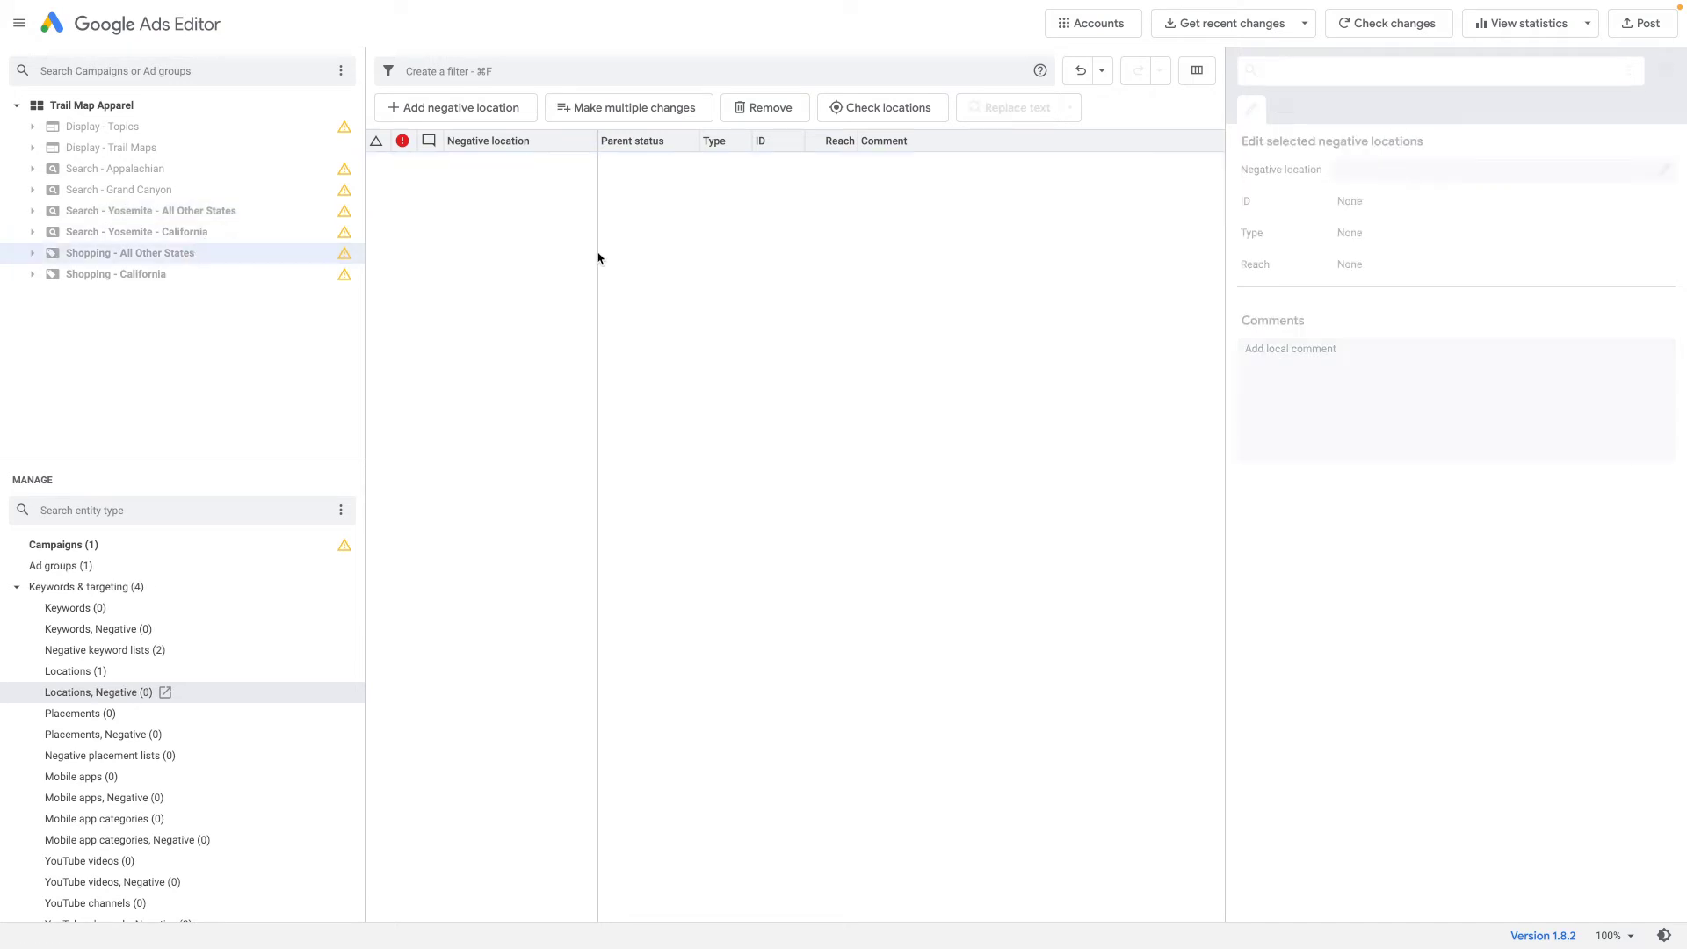